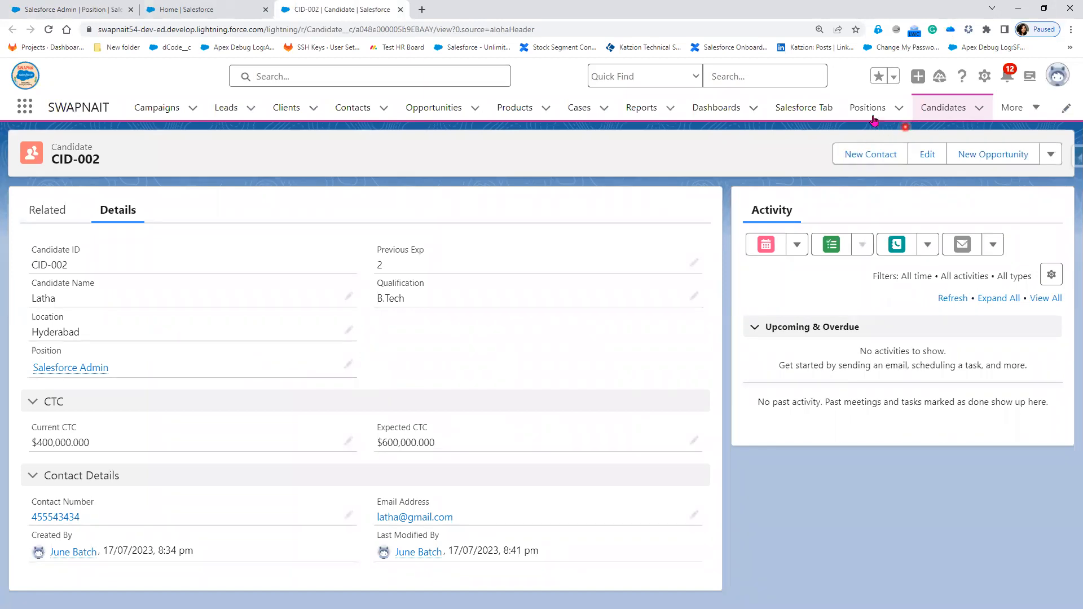
Find the Candidate object in Setup's Object Manager and open its Fields & Relationships.
left_click(228, 13)
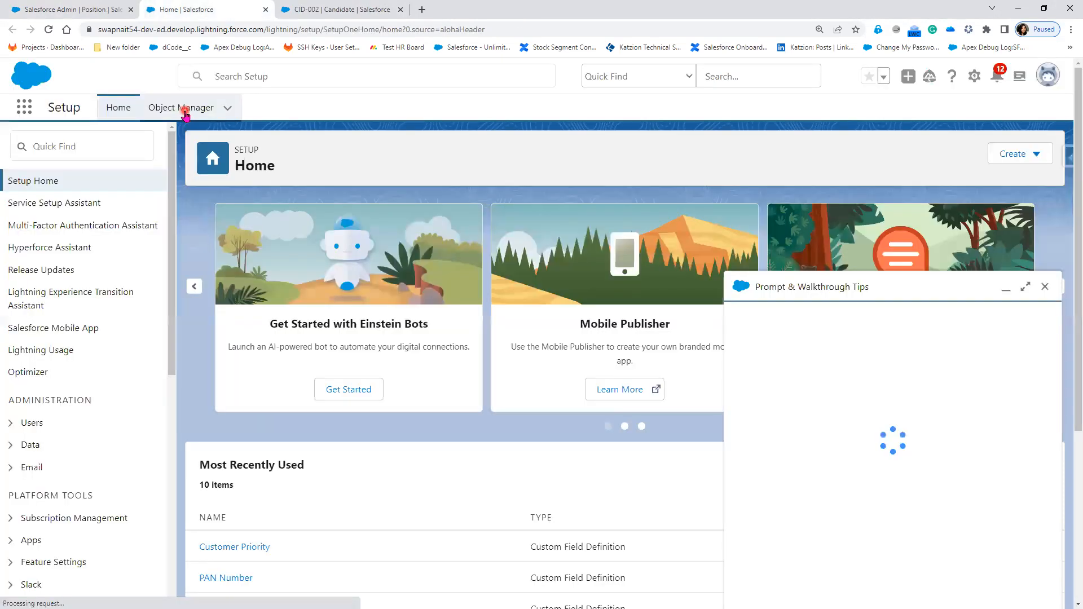
left_click(186, 115)
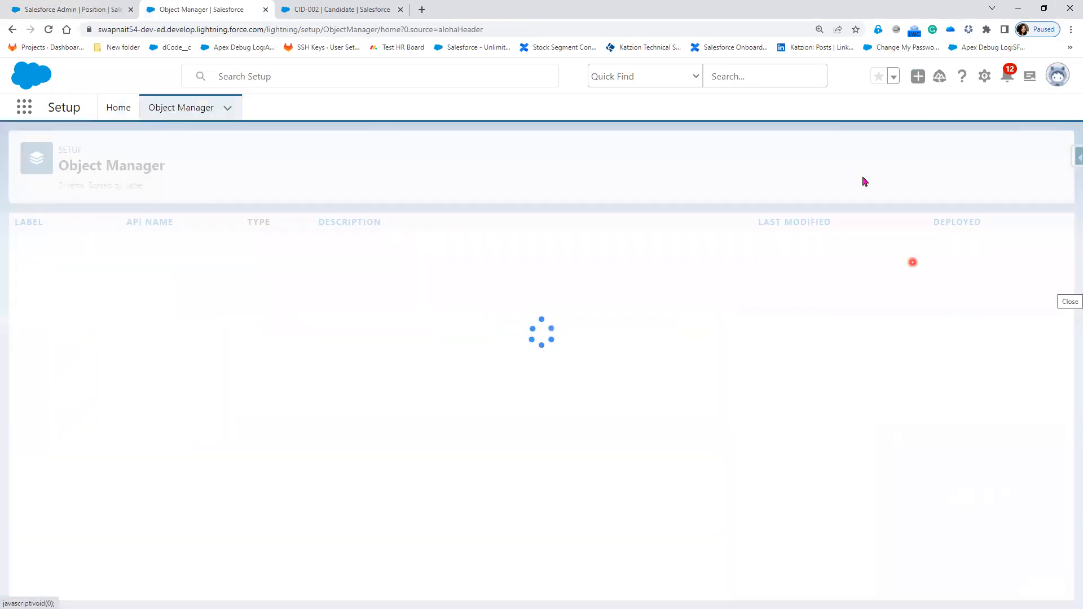
left_click(860, 153)
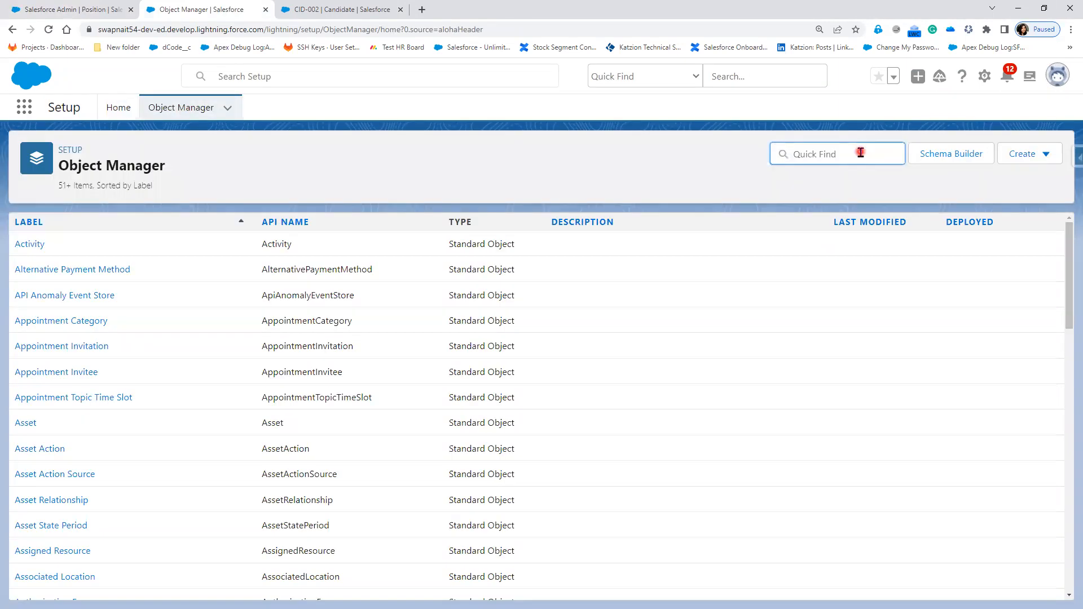
type("Can")
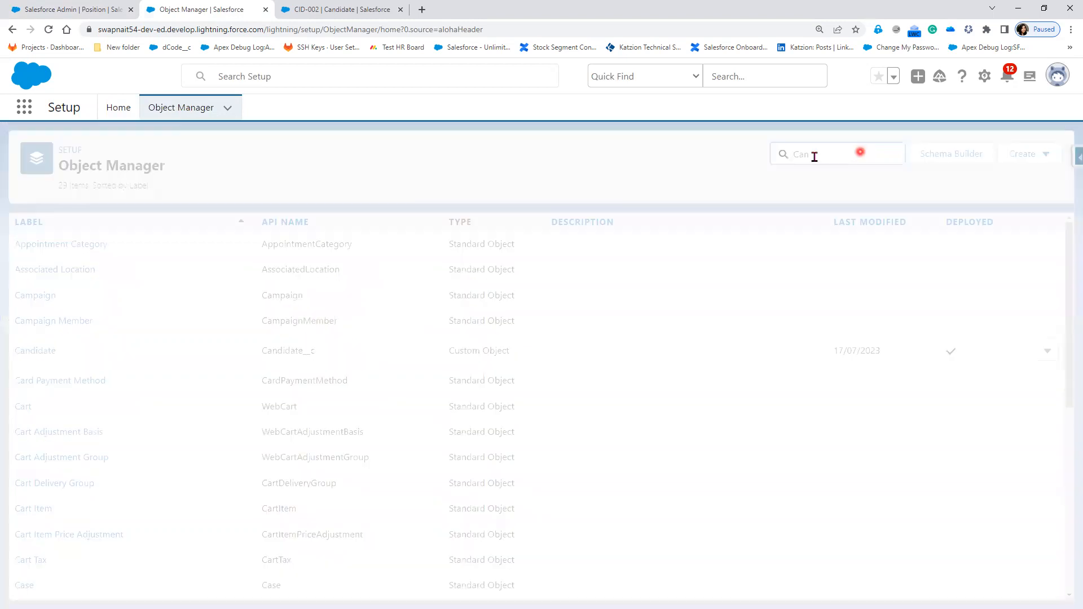
type("d")
left_click(36, 251)
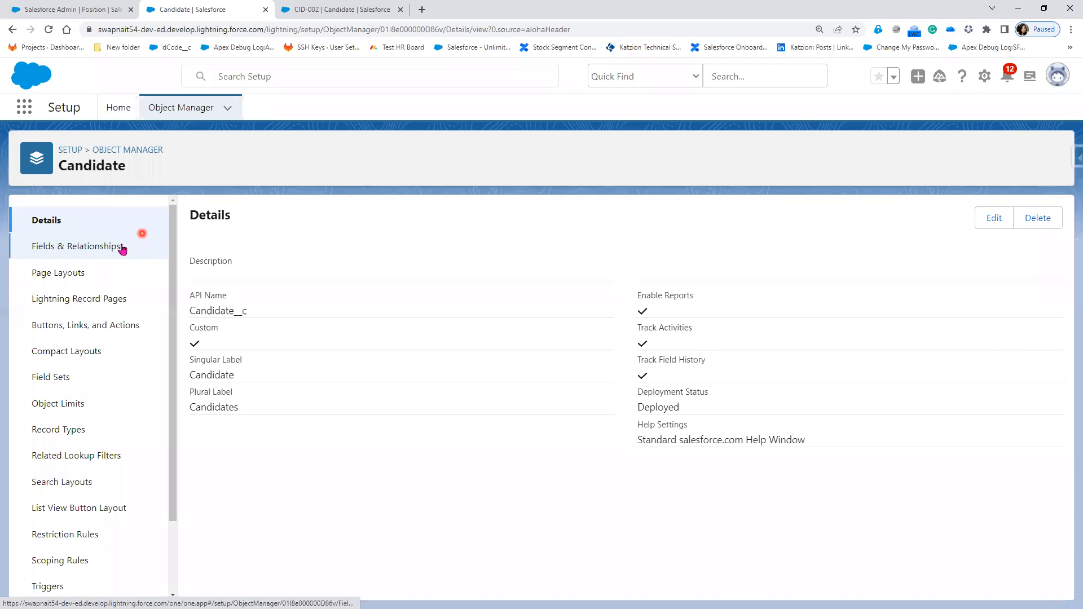
key("Return")
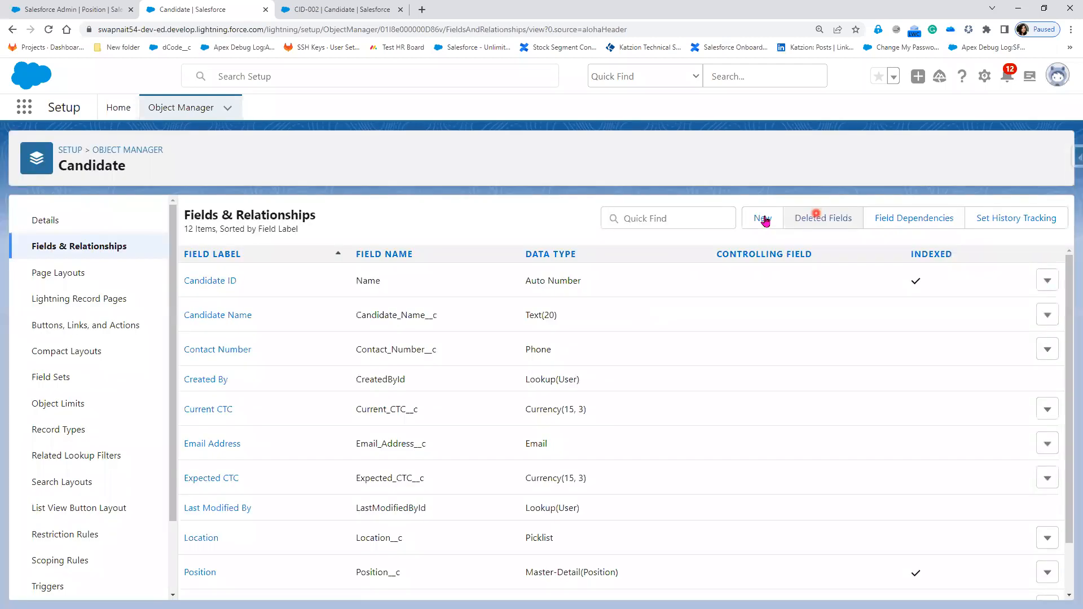
Start a new custom field on the Candidate object with the Picklist data type.
left_click(766, 221)
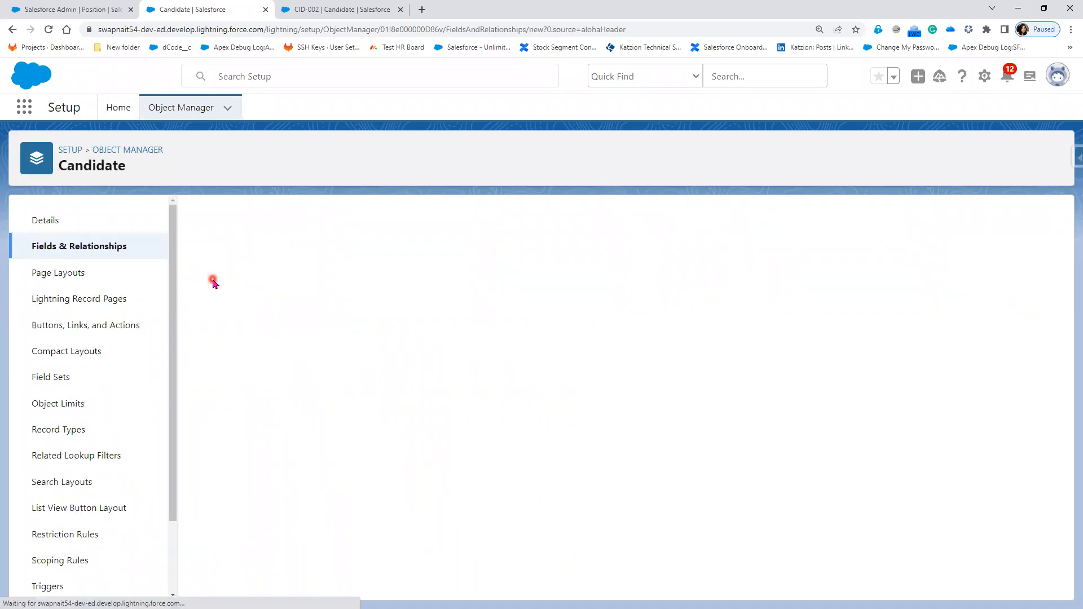
scroll(283, 496, "down", 3)
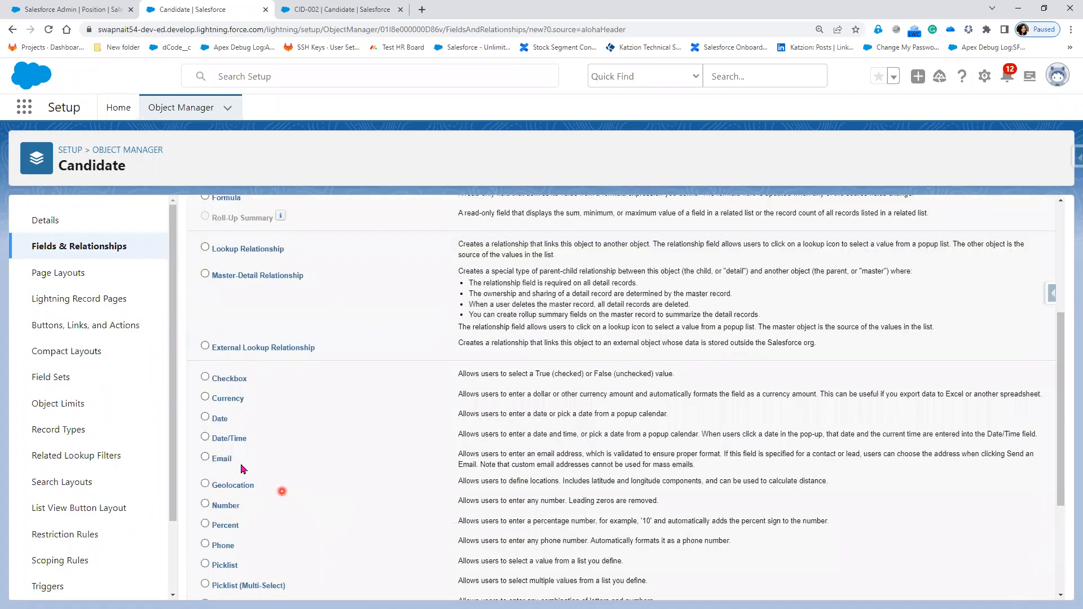
scroll(286, 460, "down", 2)
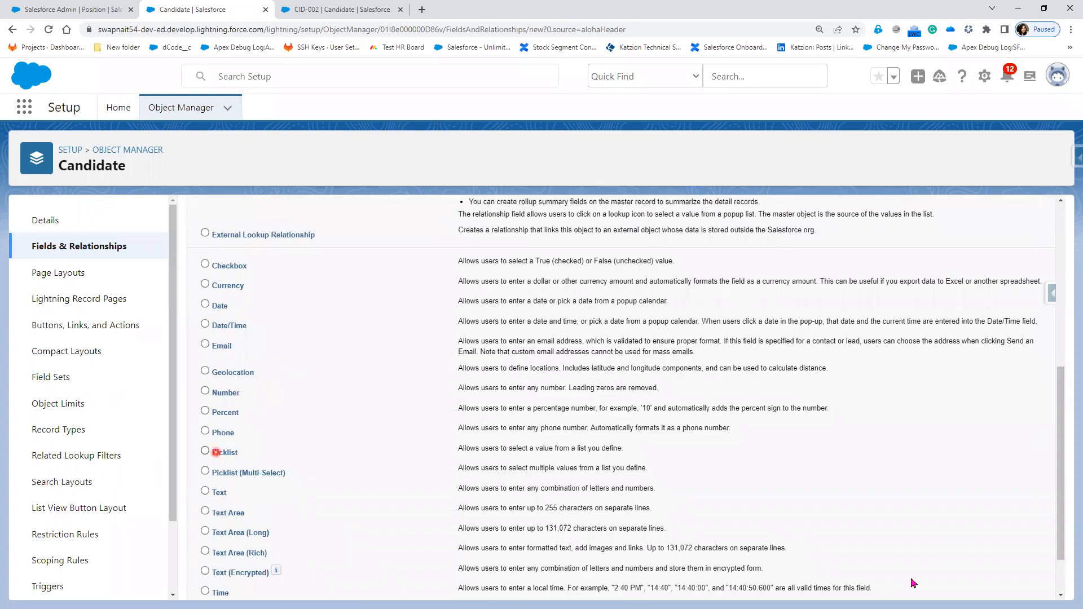
left_click(215, 452)
scroll(215, 452, "down", 2)
left_click(1006, 585)
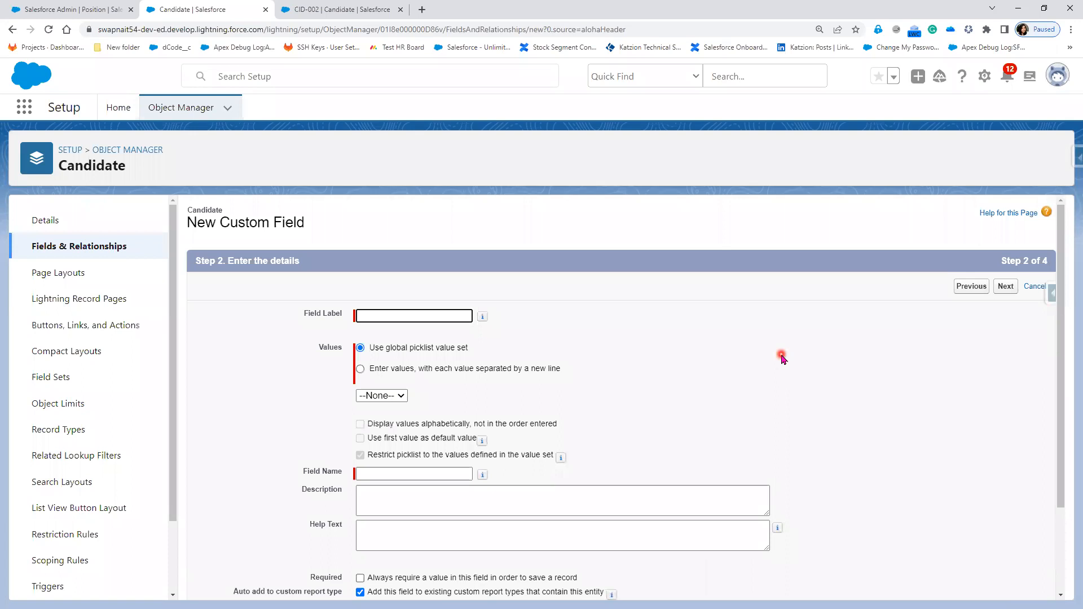
Label the field Notice Period and choose to enter its own values, each separated by a new line.
type("Notice Period")
left_click(517, 372)
left_click(432, 413)
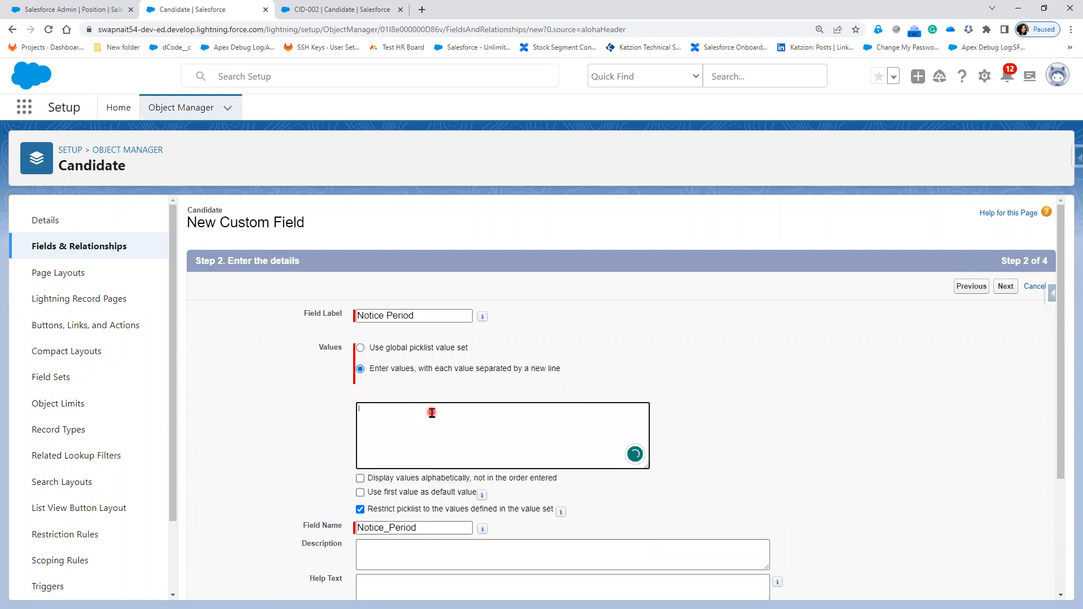
Enter the picklist values Immediate Joinee, 15 days, 30 days, 1 Month and 2 Months on separate lines.
type("Immediate Joinee")
key("Return")
type("15 days")
key("Return")
type("30 days")
key("Return")
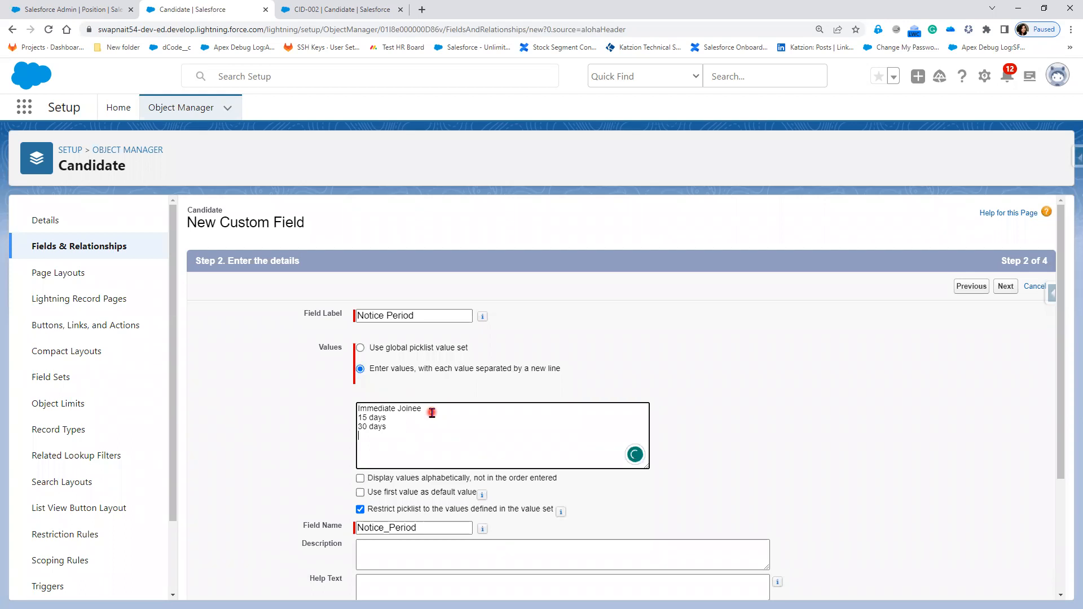
type("1 Month")
key("Return")
type("2 Months")
Accept the remaining field details, default field-level security and page layouts, and save the Notice Period field.
scroll(583, 463, "down", 2)
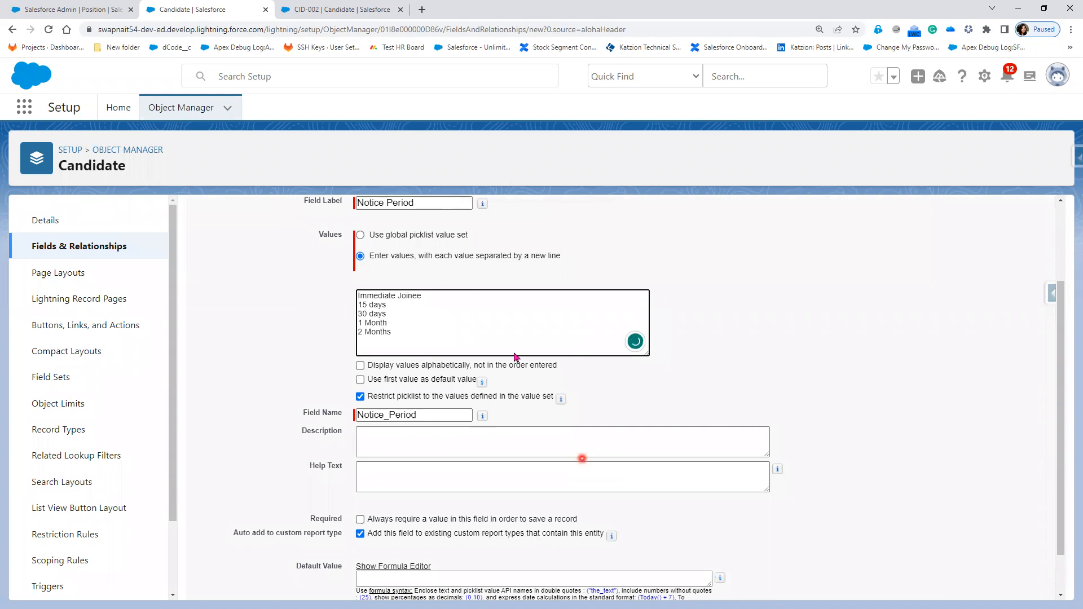
scroll(582, 484, "down", 1)
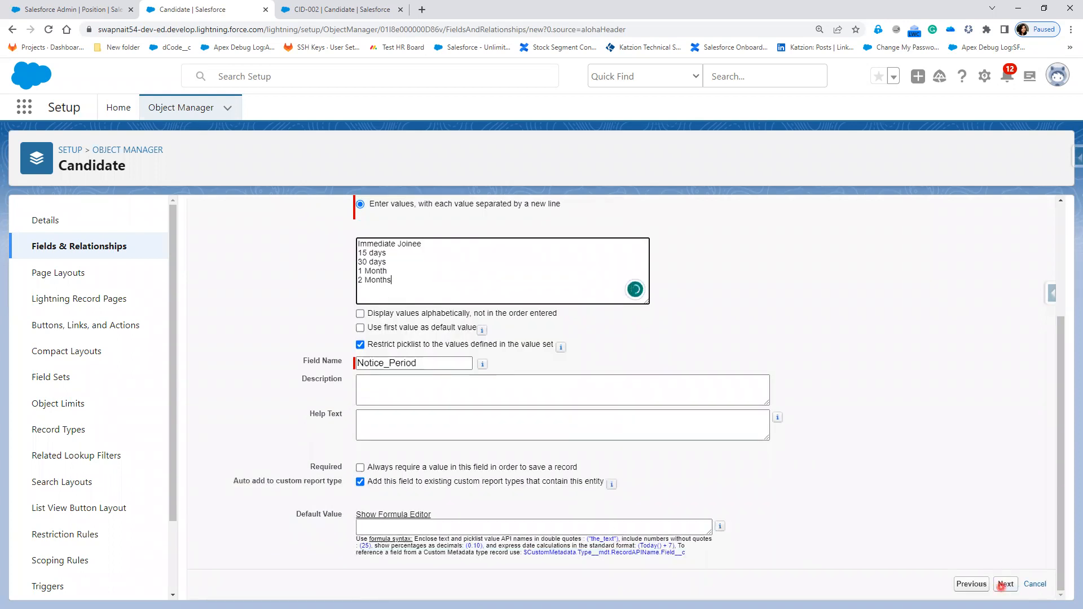
left_click(1002, 584)
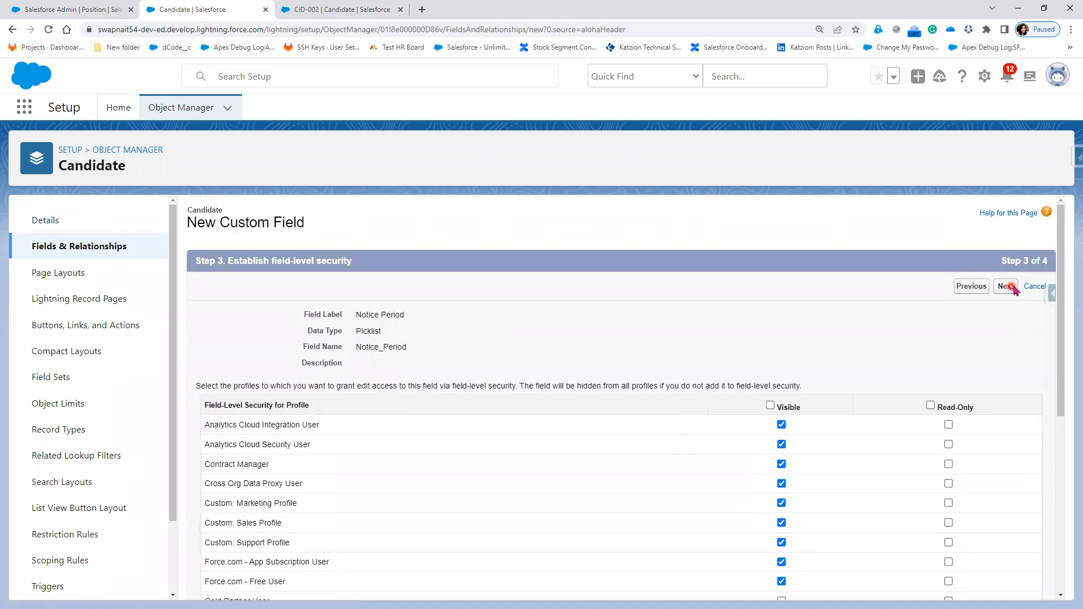
left_click(1007, 287)
left_click(1012, 288)
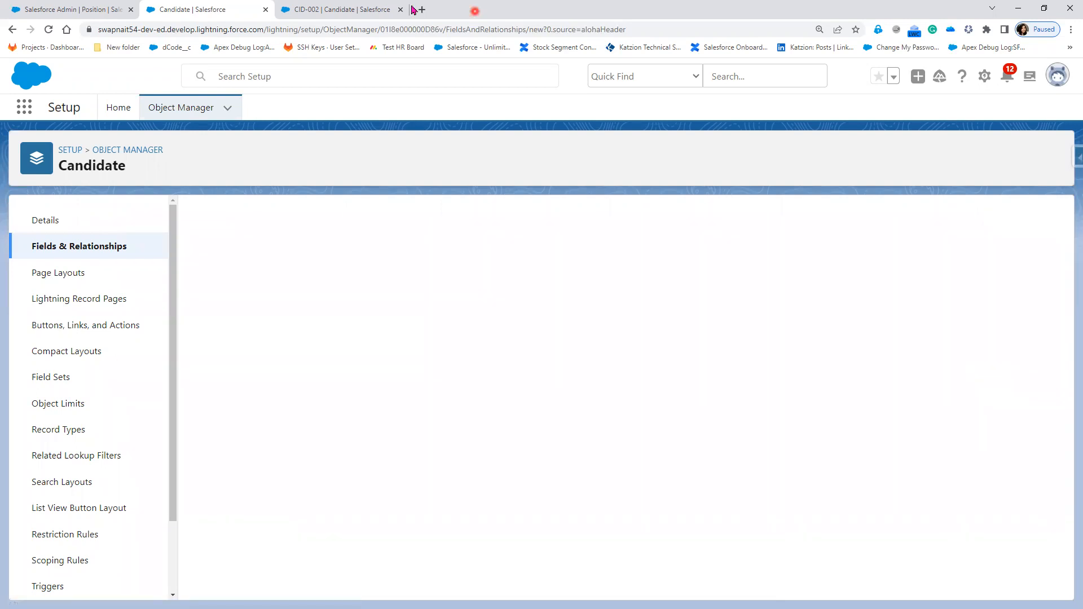
Open the first candidate record from the All list view of Candidates.
left_click(361, 11)
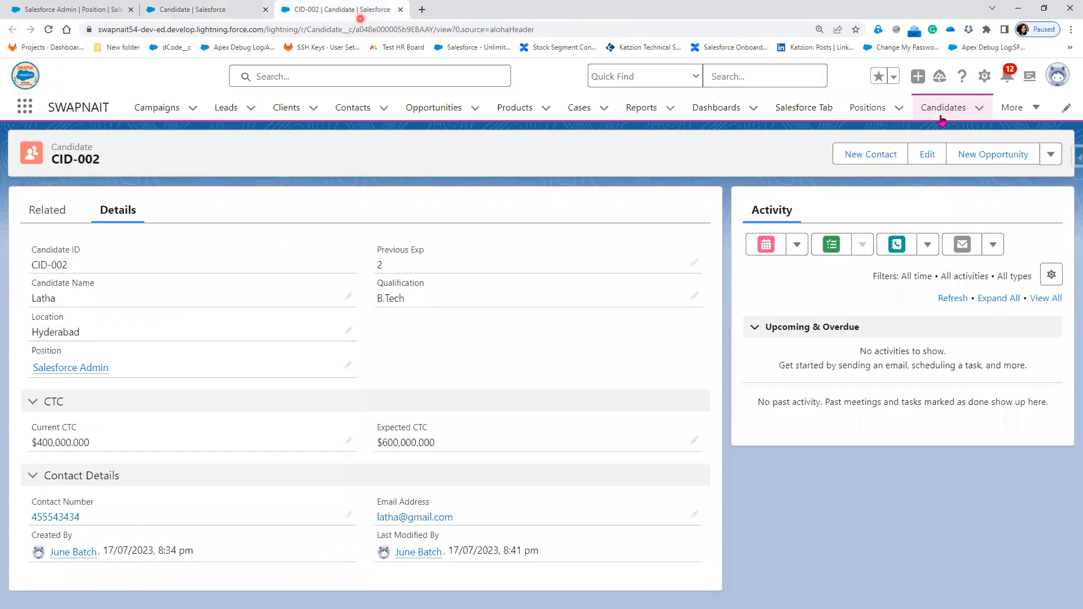
left_click(943, 109)
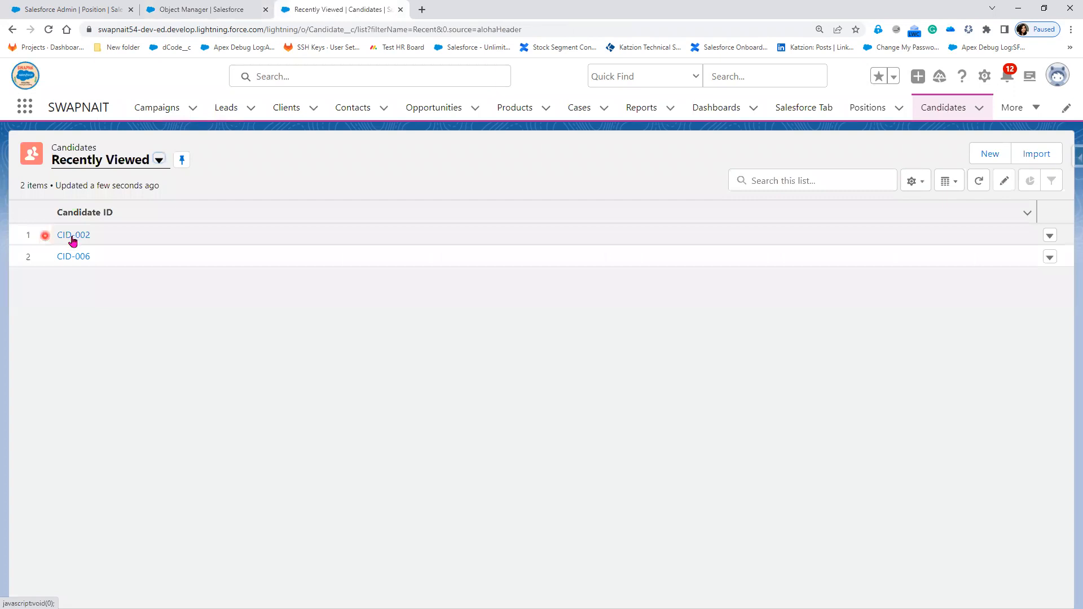
left_click(130, 214)
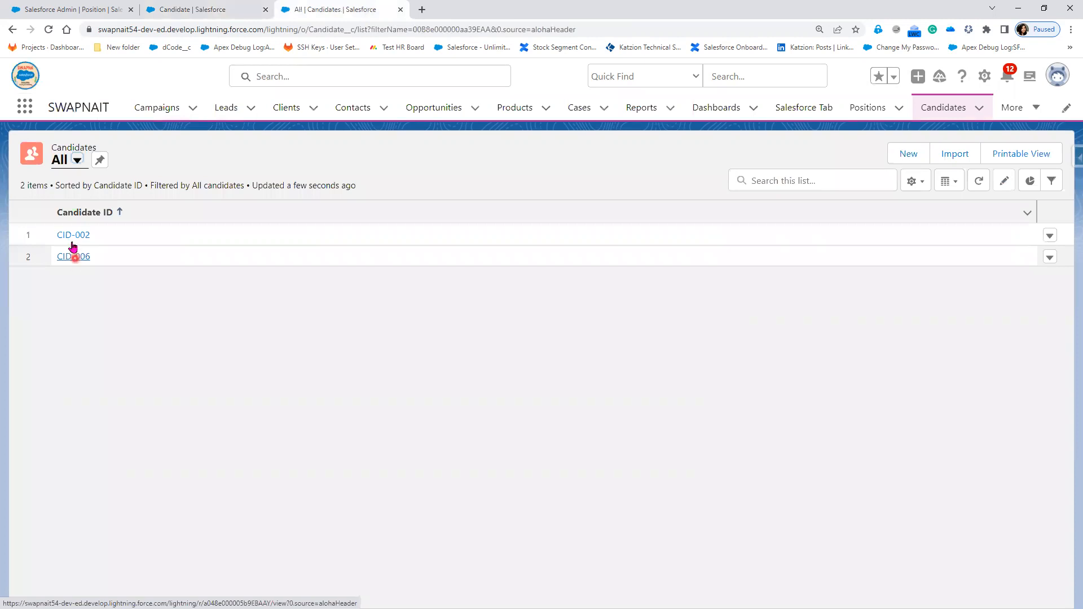
left_click(74, 235)
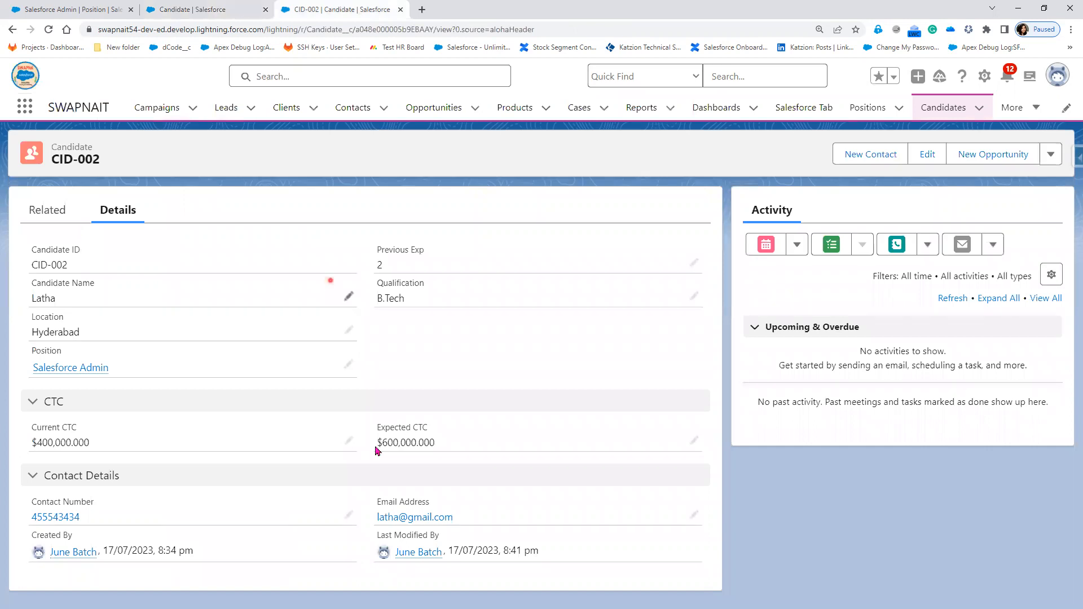
Reload the candidate record page with the browser's developer tools open, and close the tools.
right_click(331, 281)
left_click(81, 68)
key("ctrl+shift+i")
left_click(50, 33)
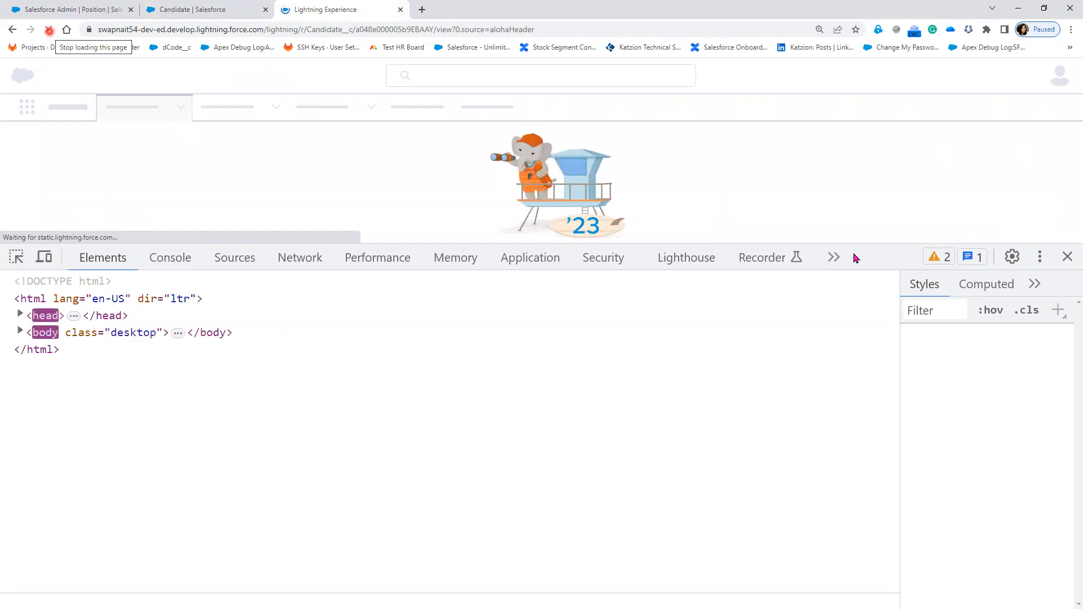
left_click(1067, 258)
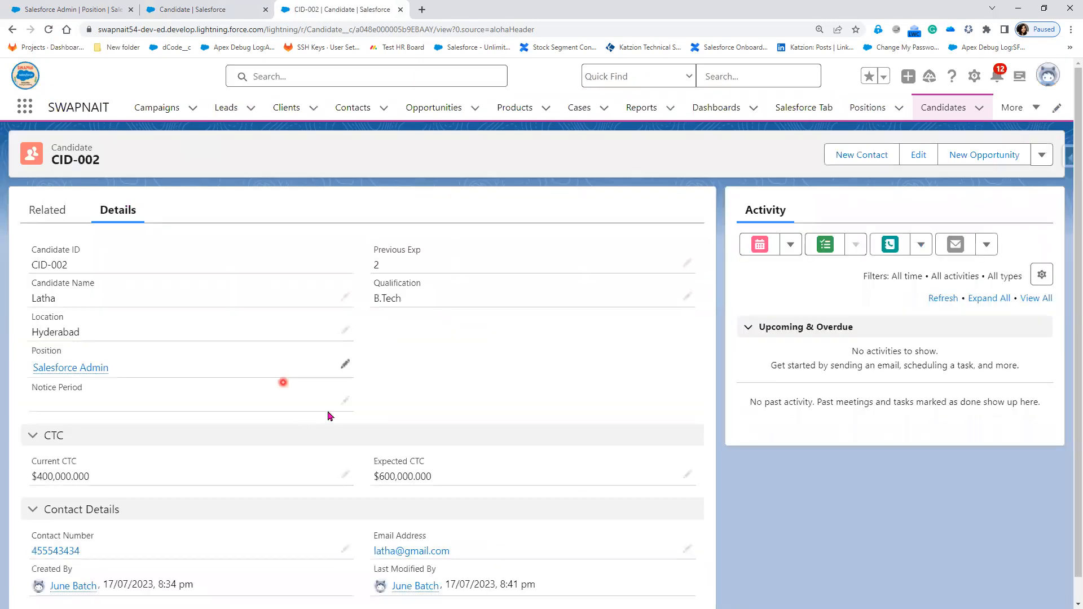
Return to the Candidates list and switch it to the All list view.
left_click(956, 110)
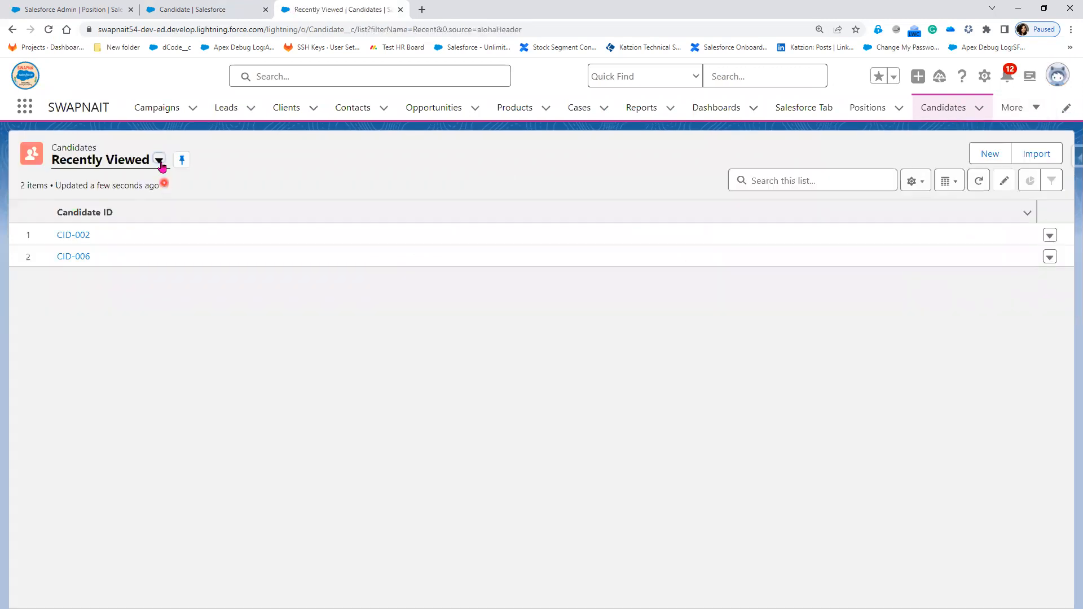
left_click(160, 163)
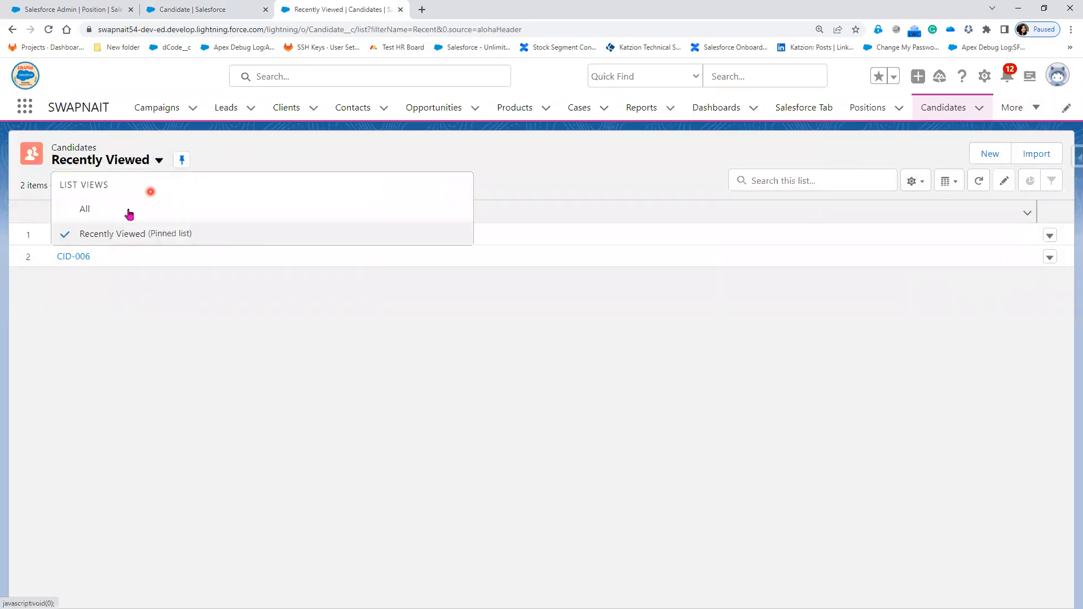
left_click(131, 214)
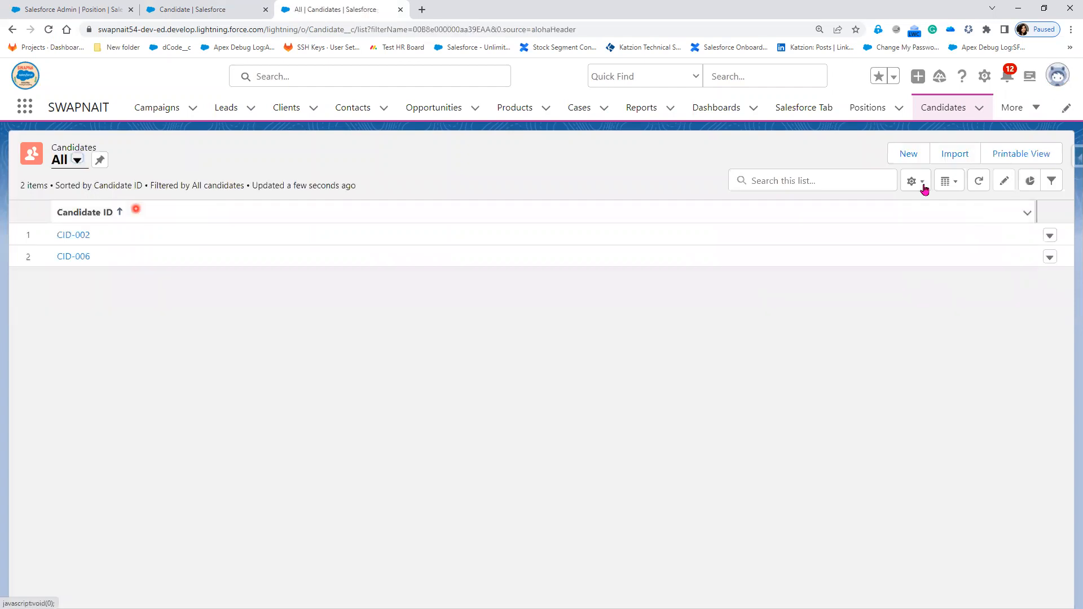
Add the Location and Notice Period fields to the All list view's displayed columns and save.
left_click(920, 183)
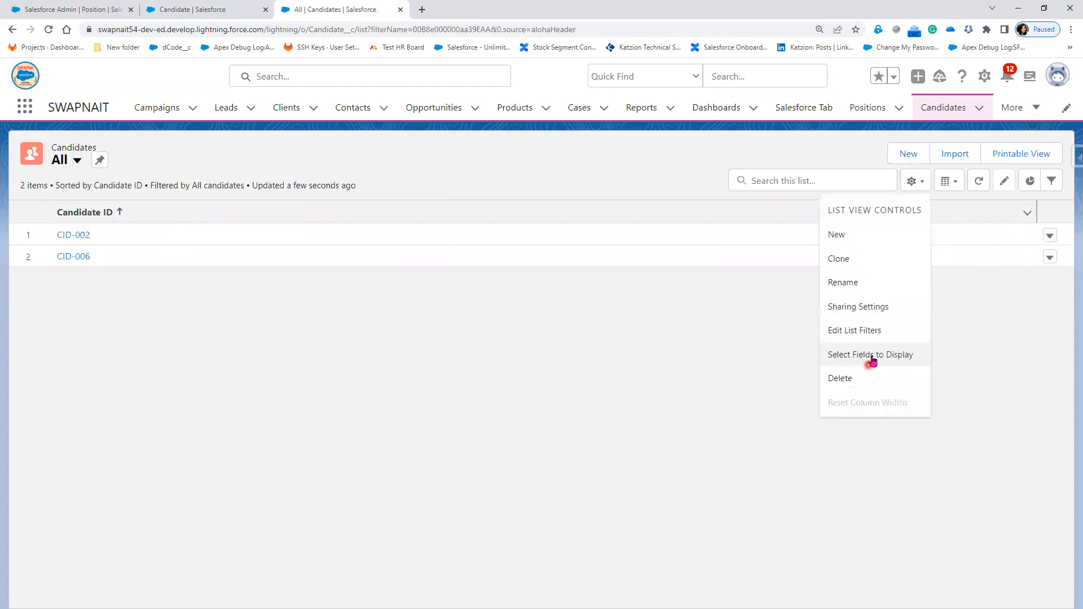
left_click(872, 357)
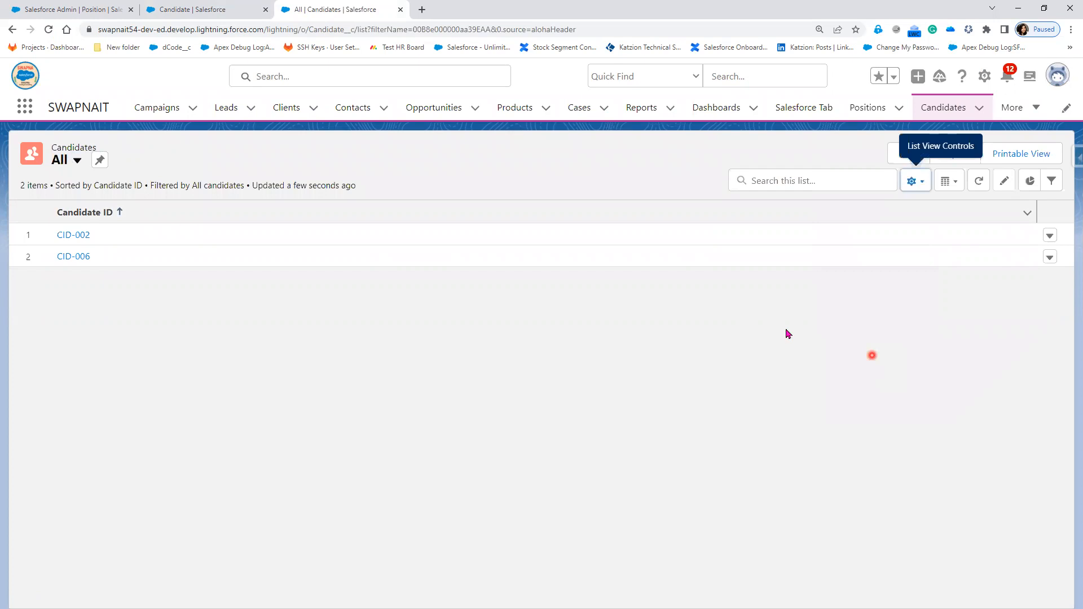
scroll(454, 377, "down", 3)
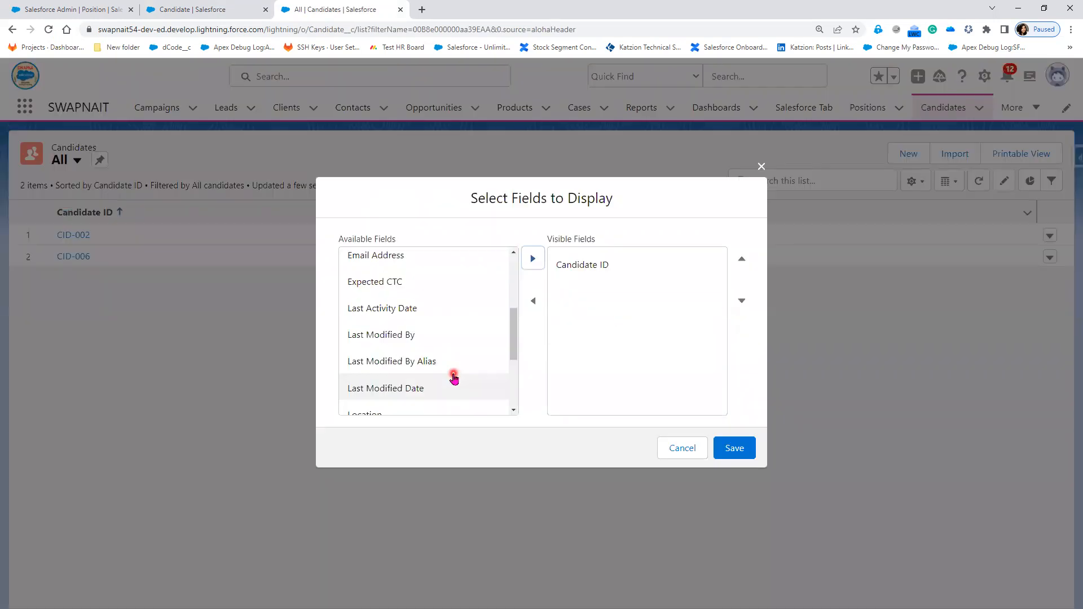
scroll(387, 364, "down", 1)
left_click(385, 360)
left_click(532, 258)
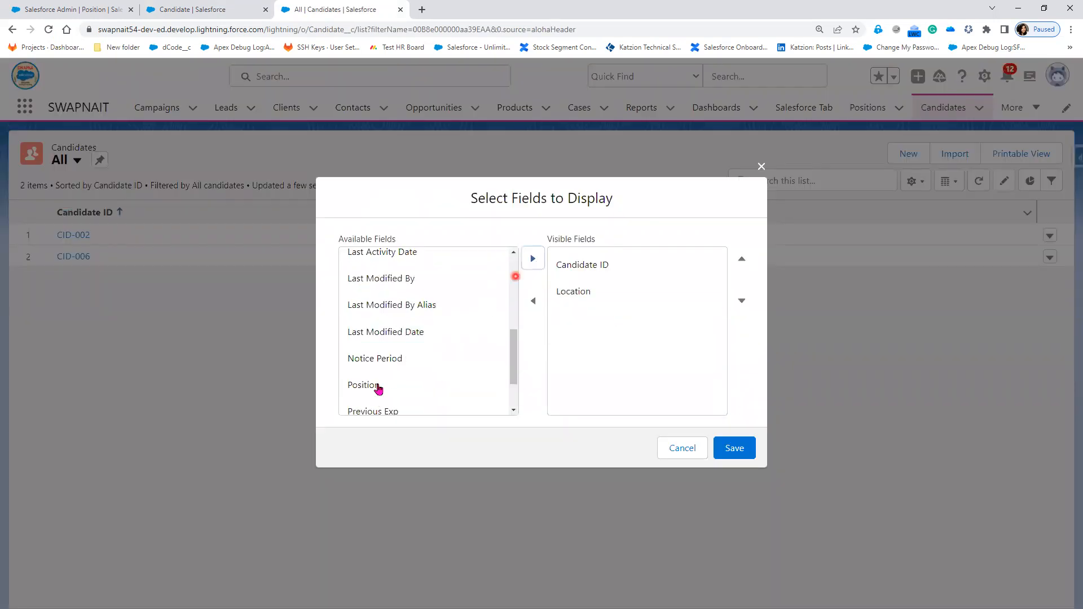
left_click(389, 359)
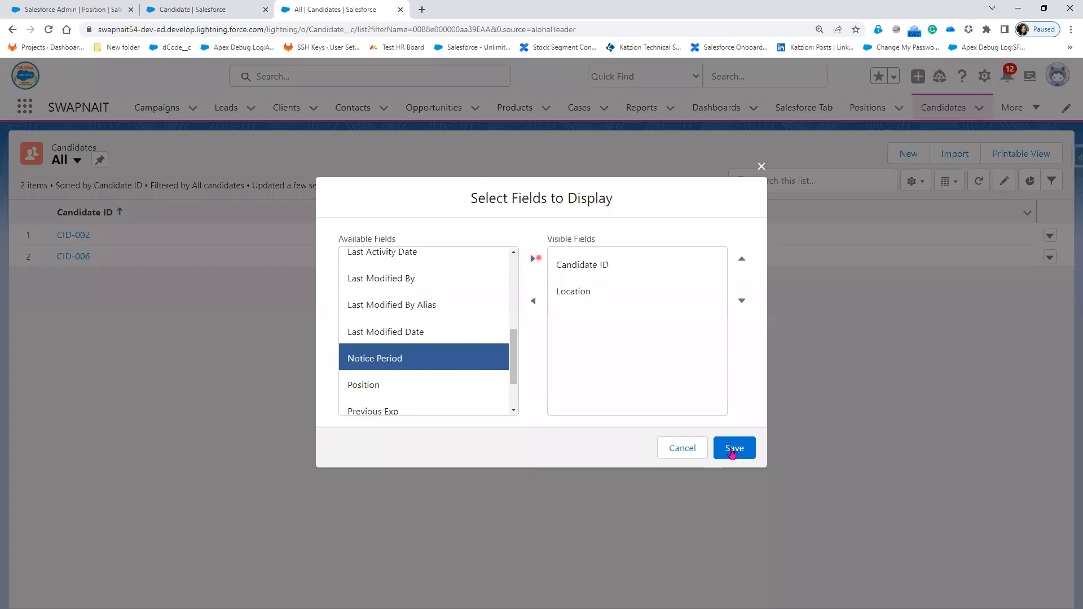
left_click(732, 451)
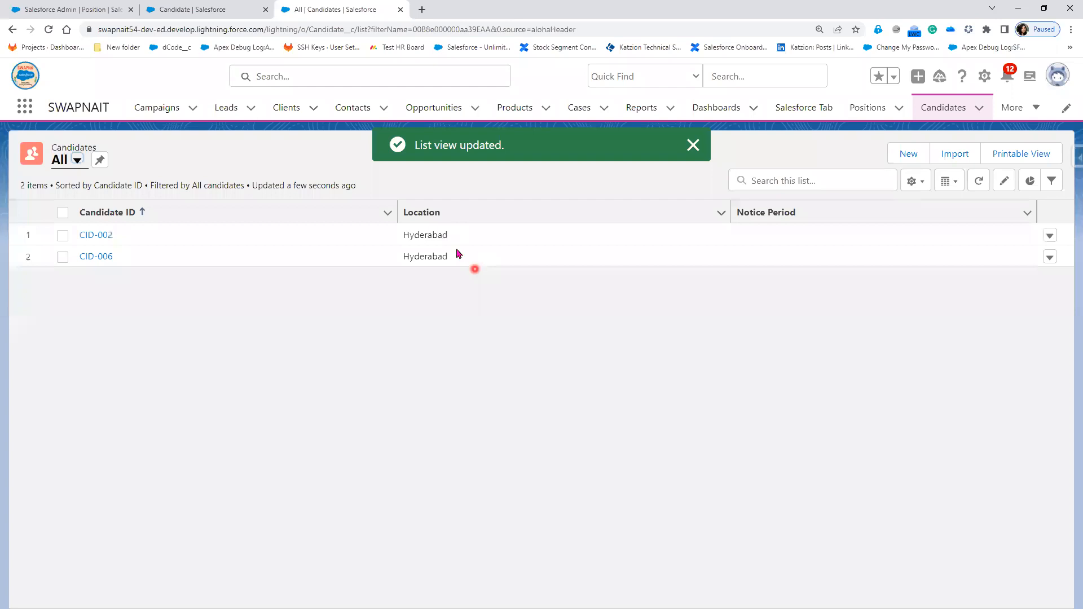
Set Notice Period to Immediate Joinee for the first candidate and 15 days for the second, and save the changes.
double_click(814, 237)
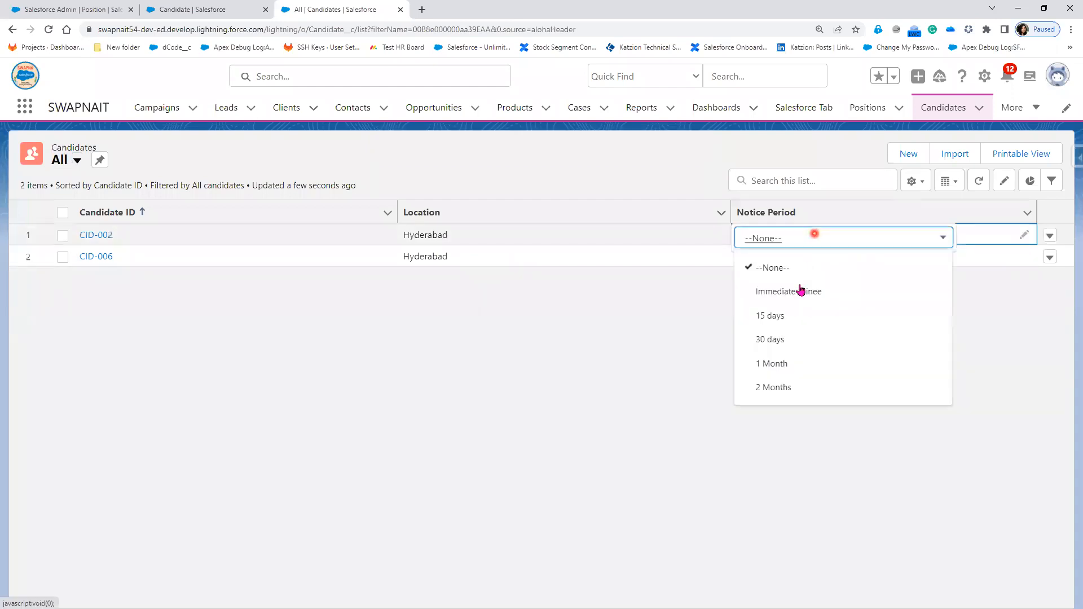
left_click(800, 287)
left_click(777, 259)
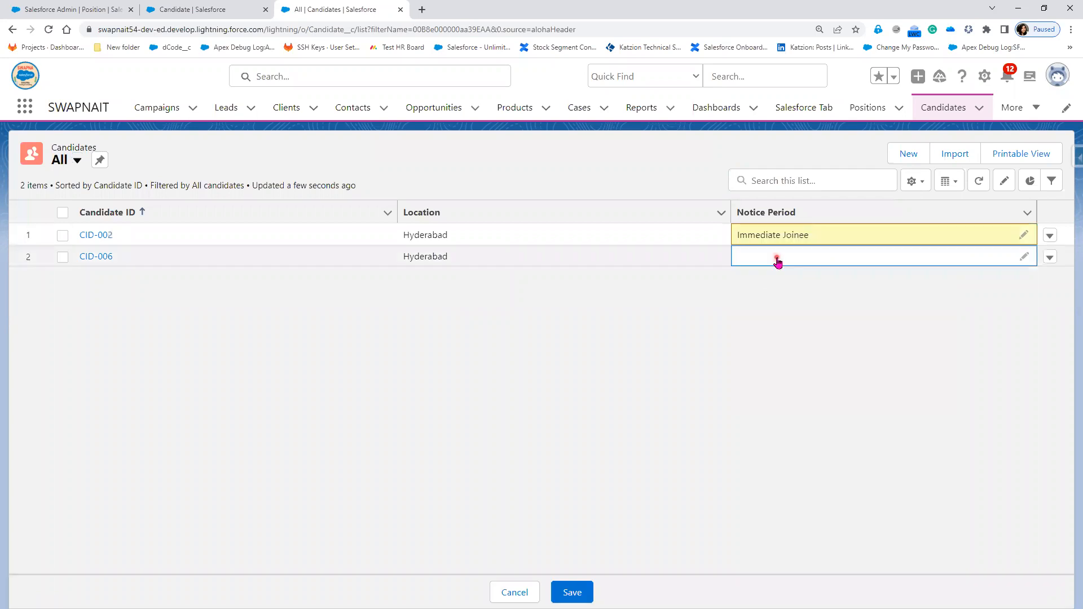
left_click(777, 260)
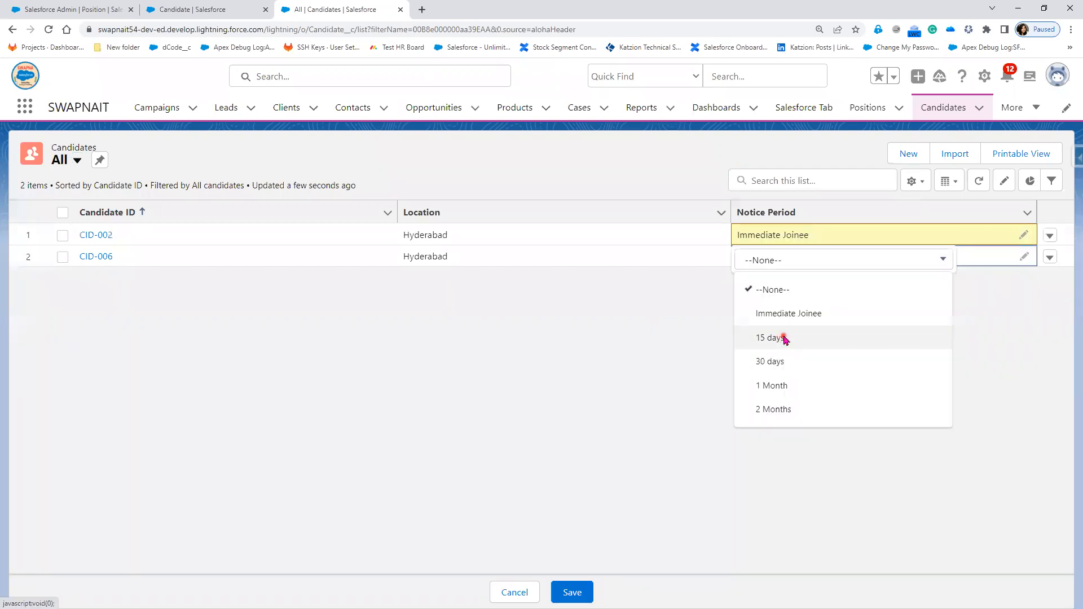
left_click(783, 336)
left_click(572, 591)
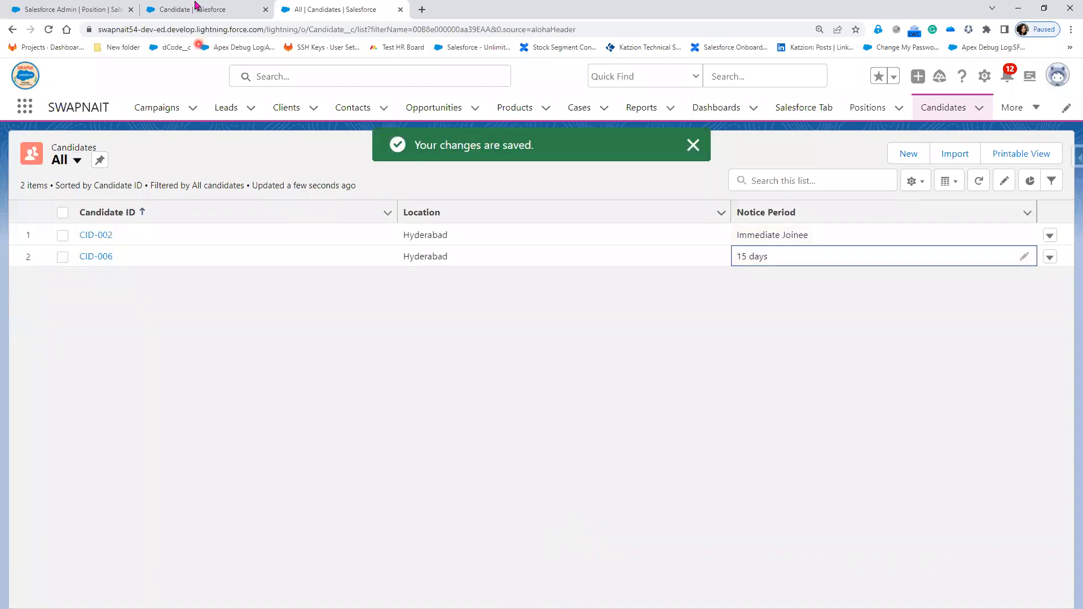
Review the Candidates related list and the Count of Candidates field on the Salesforce Admin position record.
left_click(112, 9)
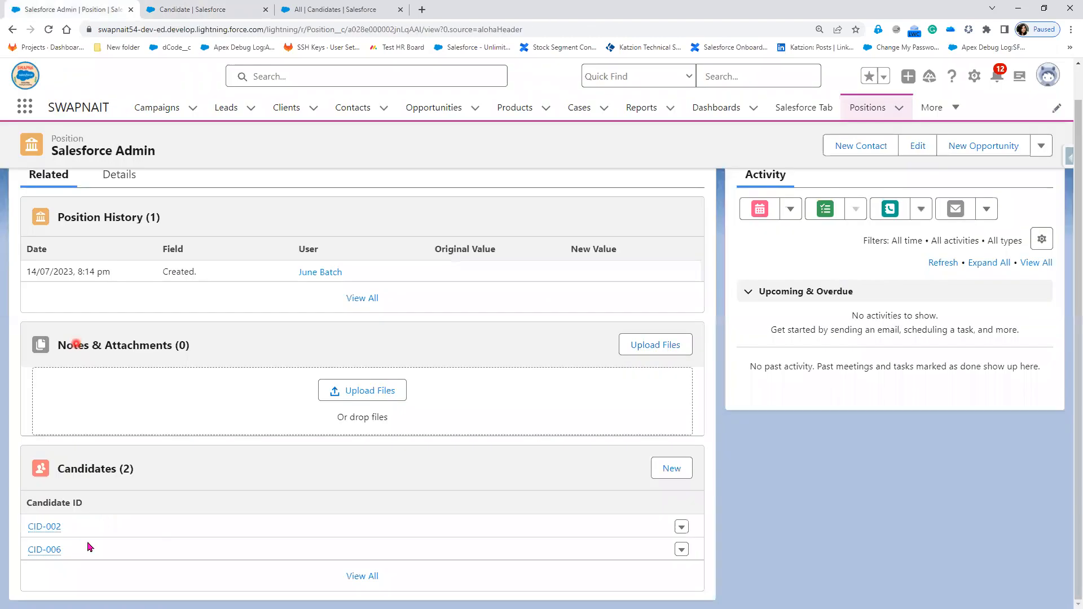
left_click(71, 559)
left_click(61, 496)
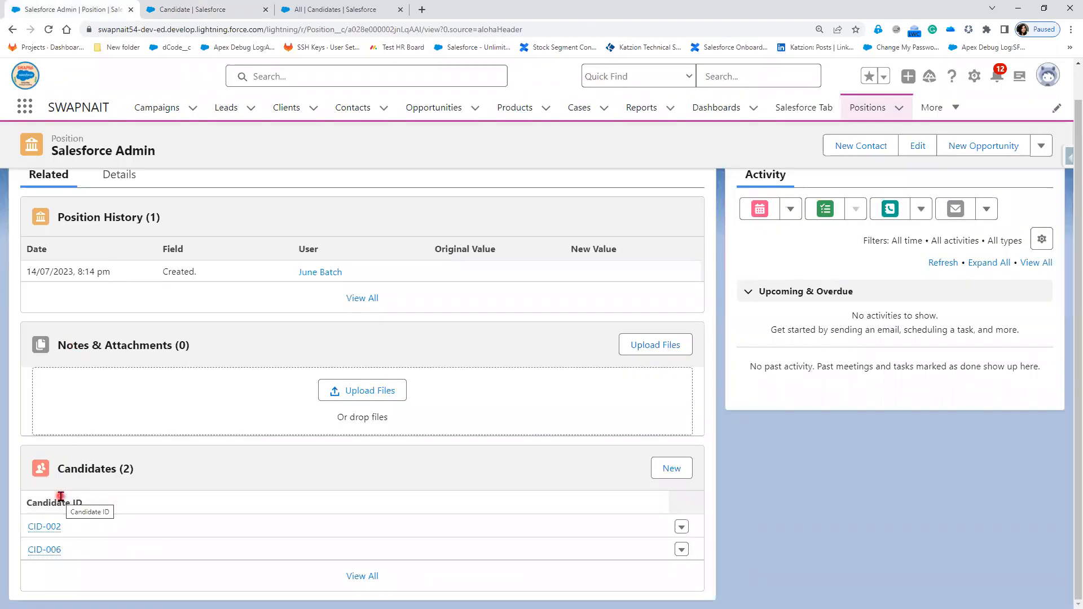
left_click(108, 516)
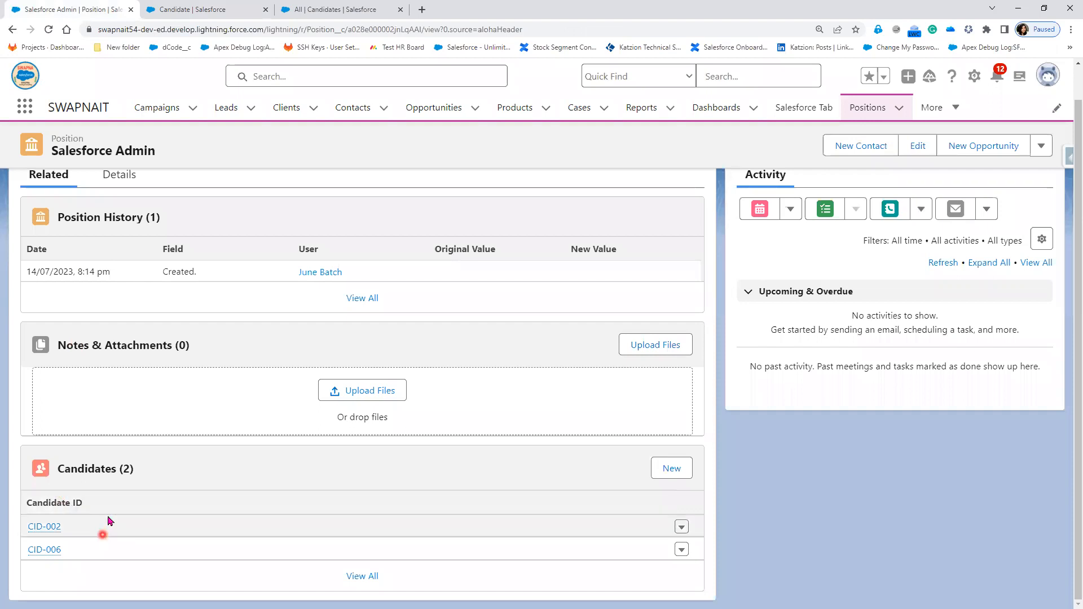
left_click(108, 145)
left_click(120, 180)
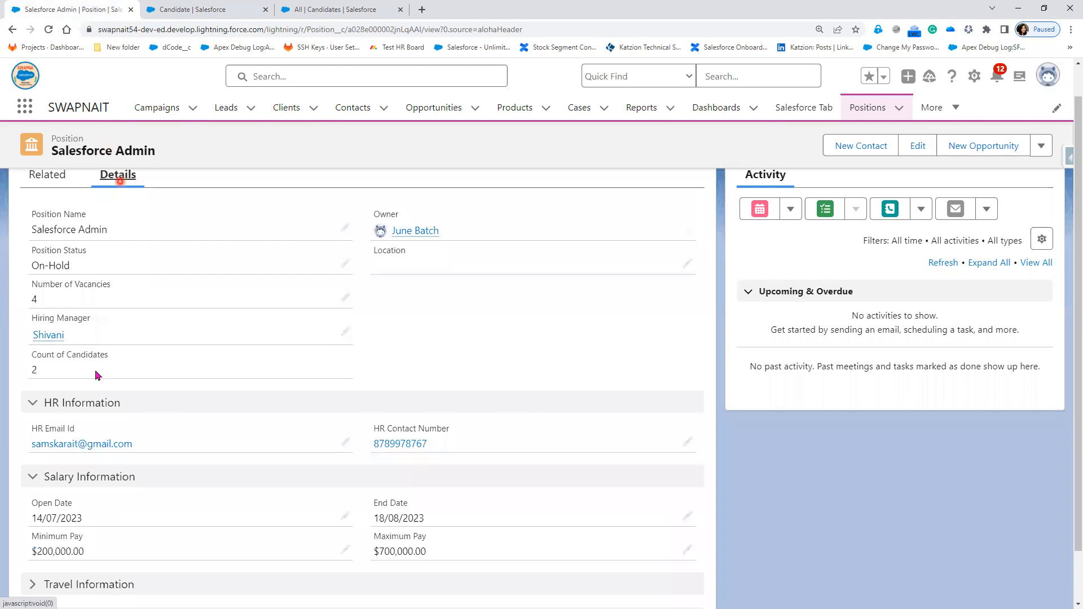
left_click(96, 370)
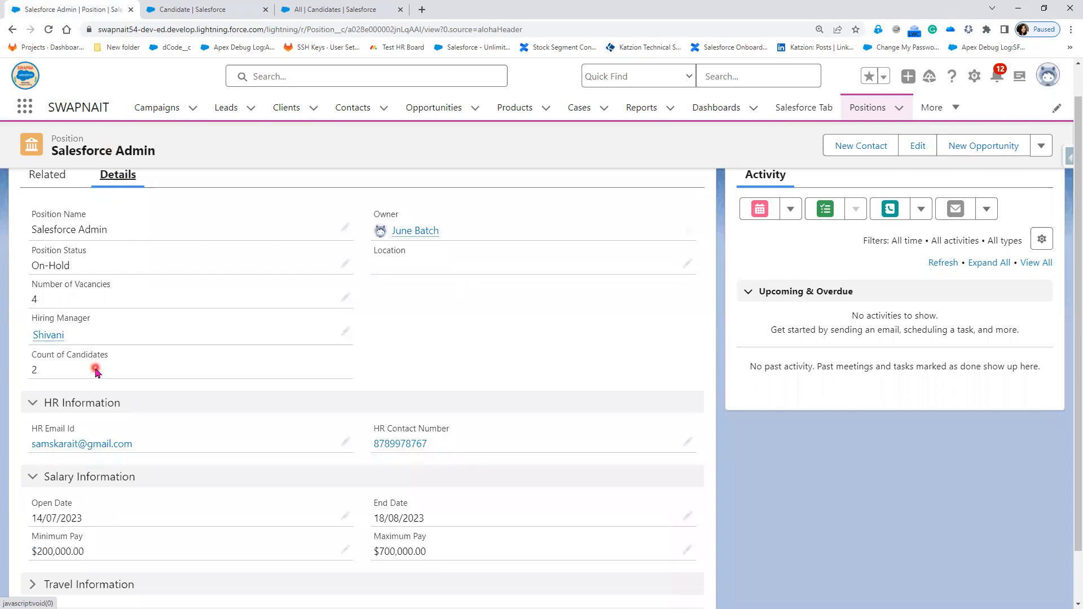
Find the Position object in Setup's Object Manager and open its Fields & Relationships.
left_click(206, 15)
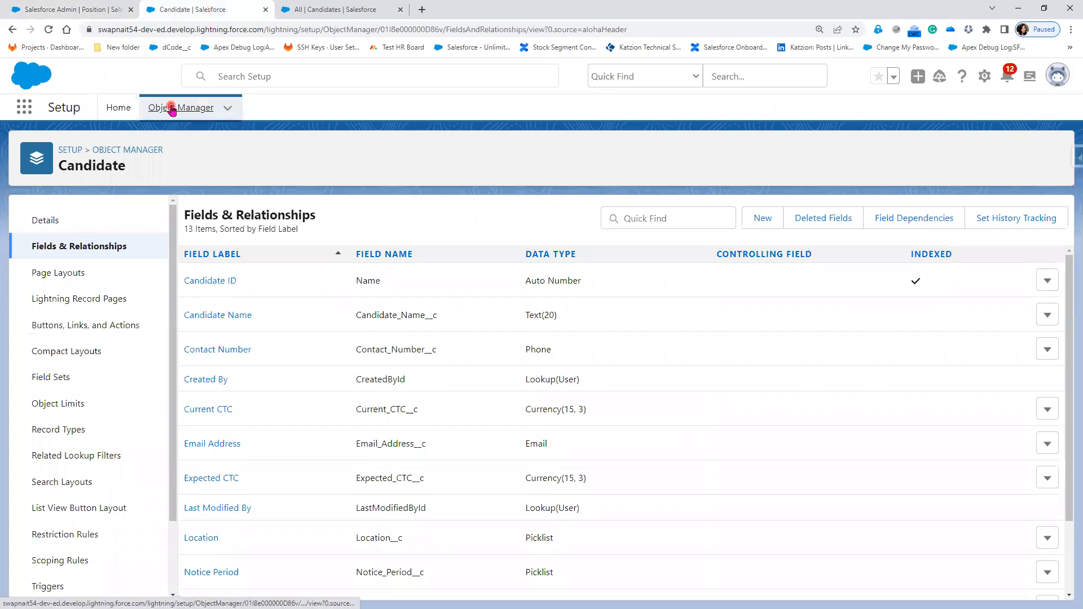
left_click(171, 109)
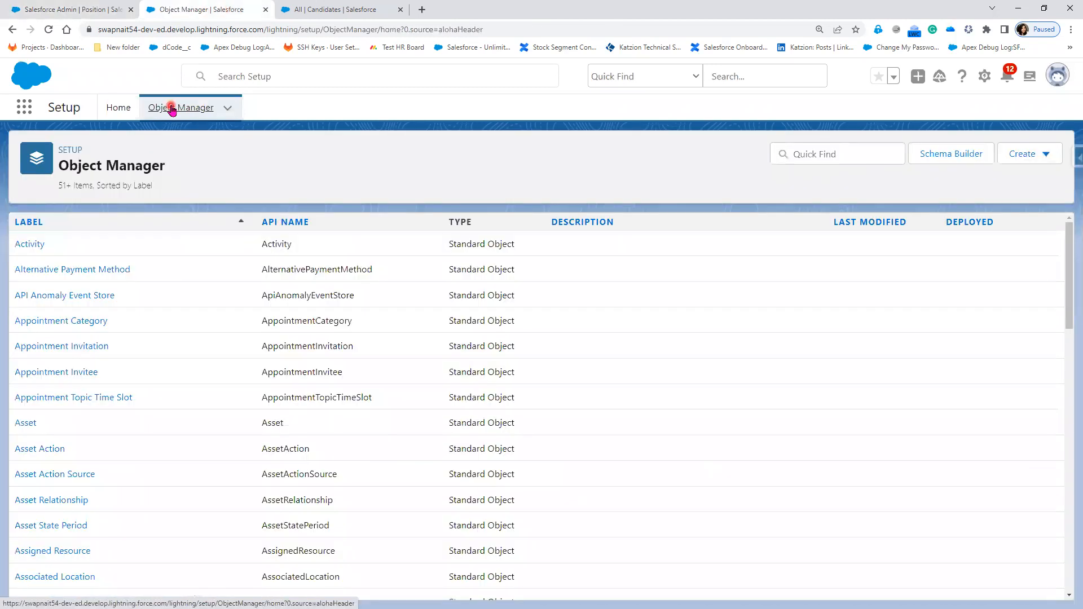
left_click(878, 160)
type("posi")
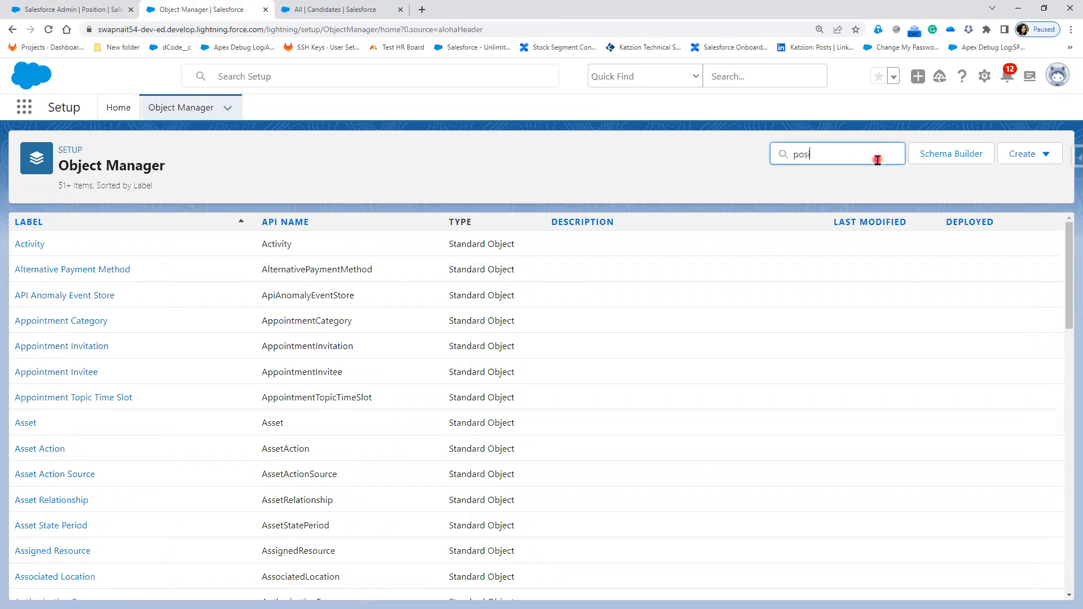
type("tion")
left_click(28, 255)
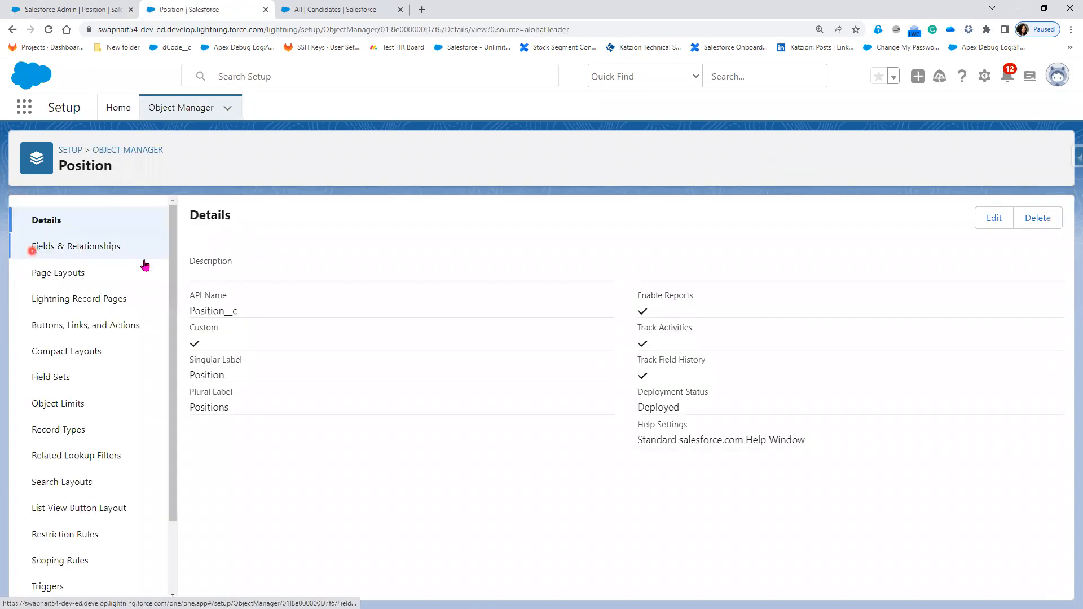
left_click(72, 253)
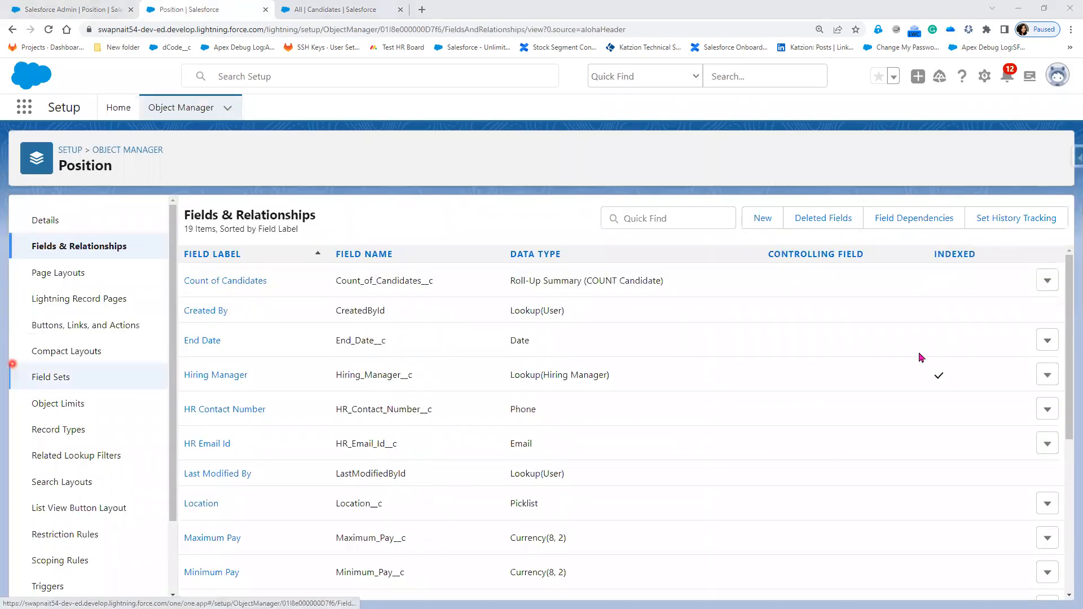
Start a new Roll-Up Summary field on Position with the label Immediate Joinees and proceed to the summary calculation.
left_click(764, 220)
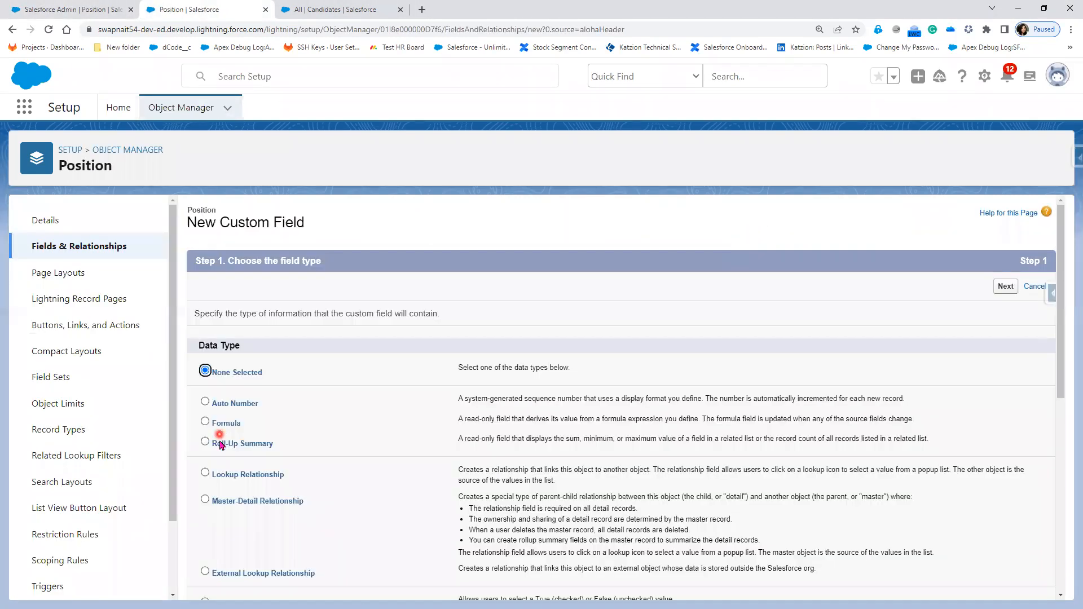
left_click(220, 444)
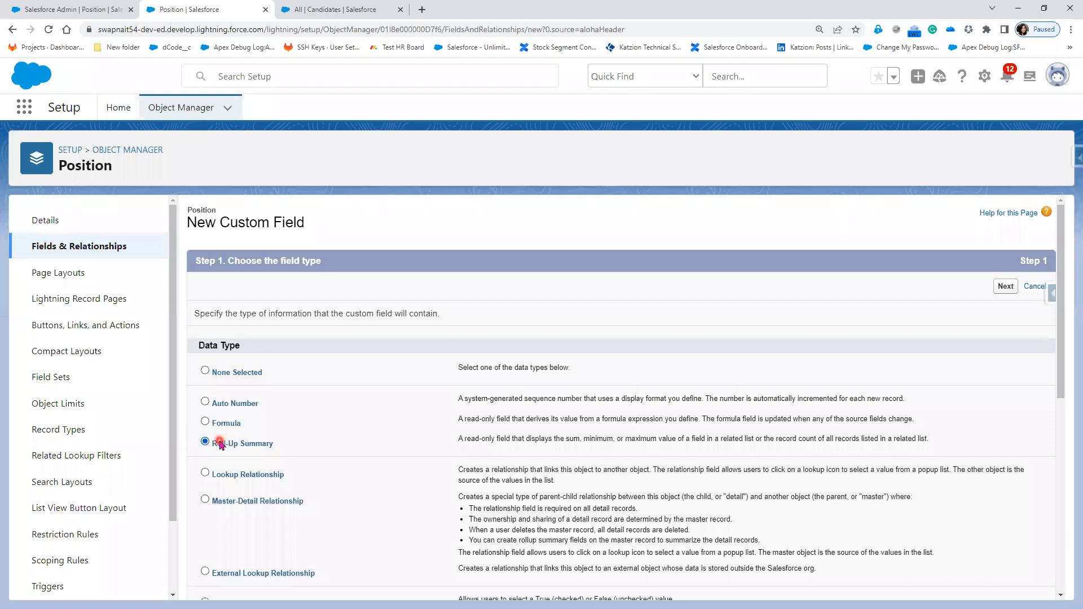
left_click(1000, 287)
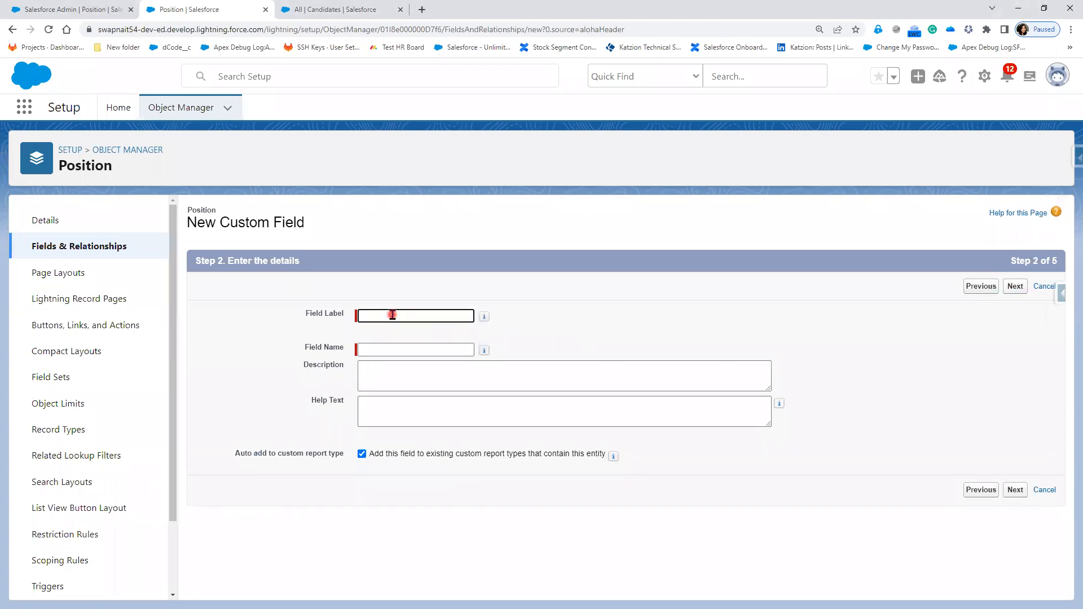
type("Immediate Joinees")
key("Tab")
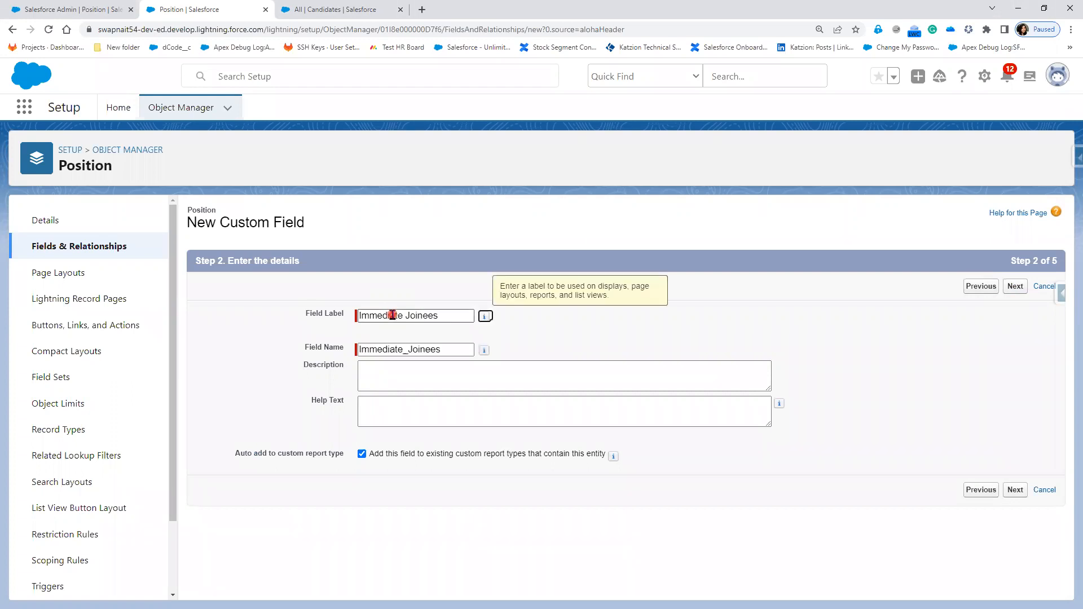
left_click(1017, 291)
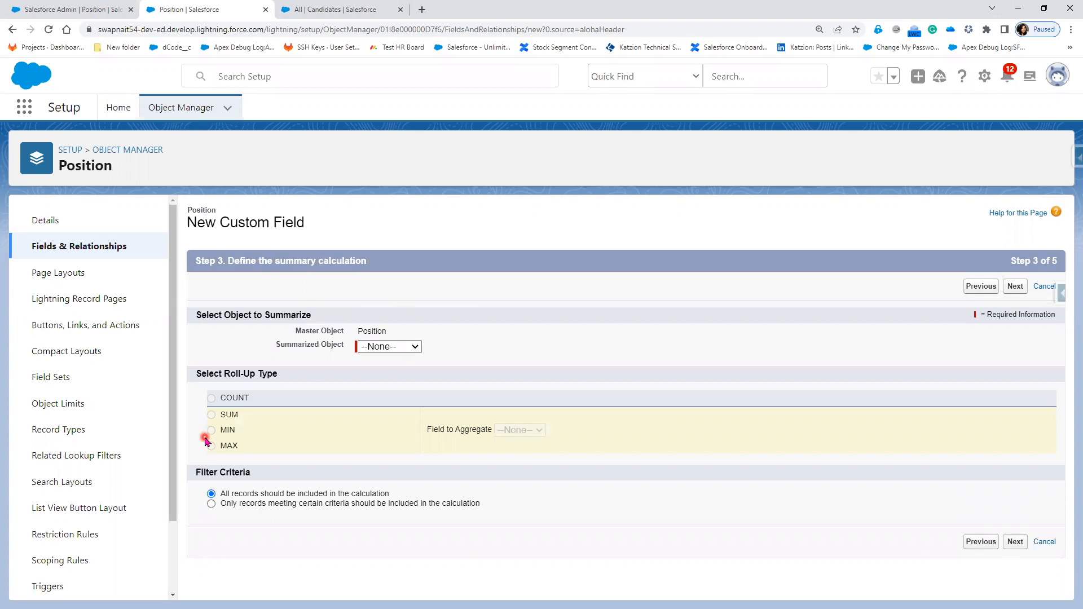
Summarize the Candidates object with the COUNT roll-up type, including only records that meet certain criteria.
left_click(416, 347)
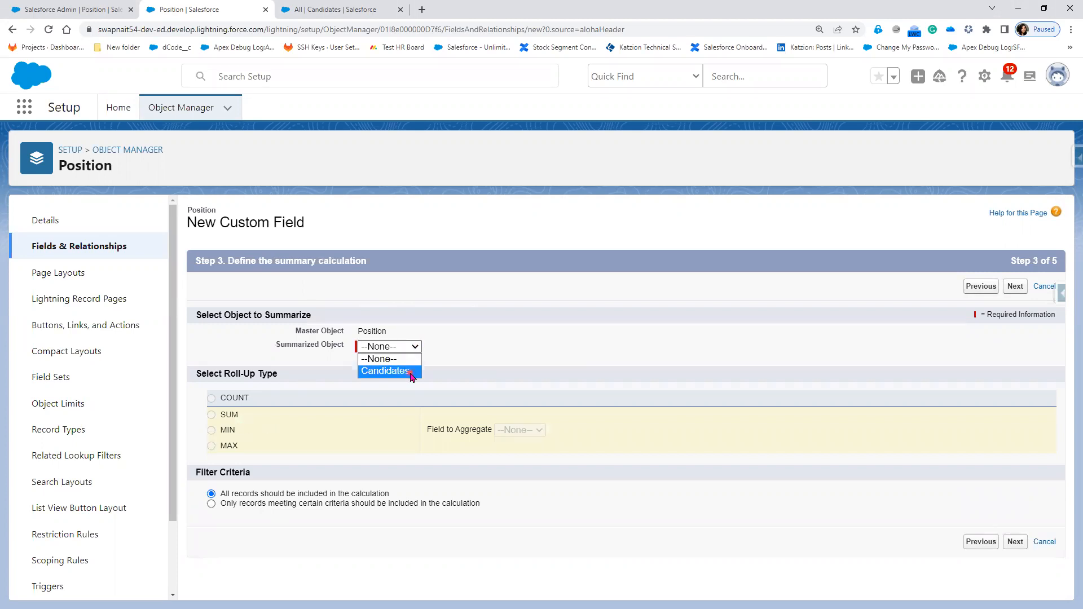
left_click(411, 372)
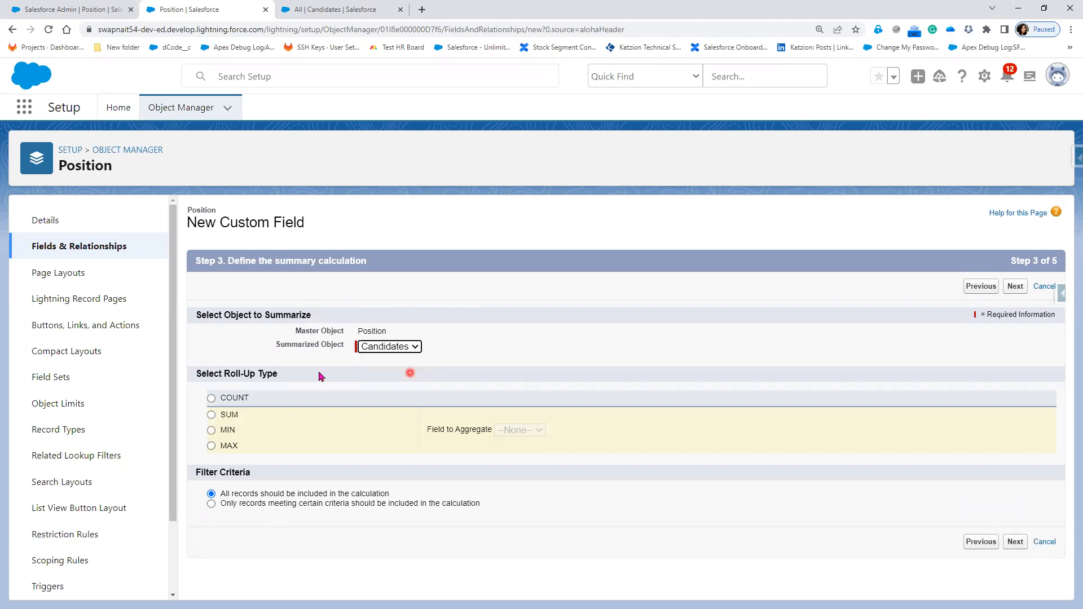
left_click(234, 398)
left_click(259, 504)
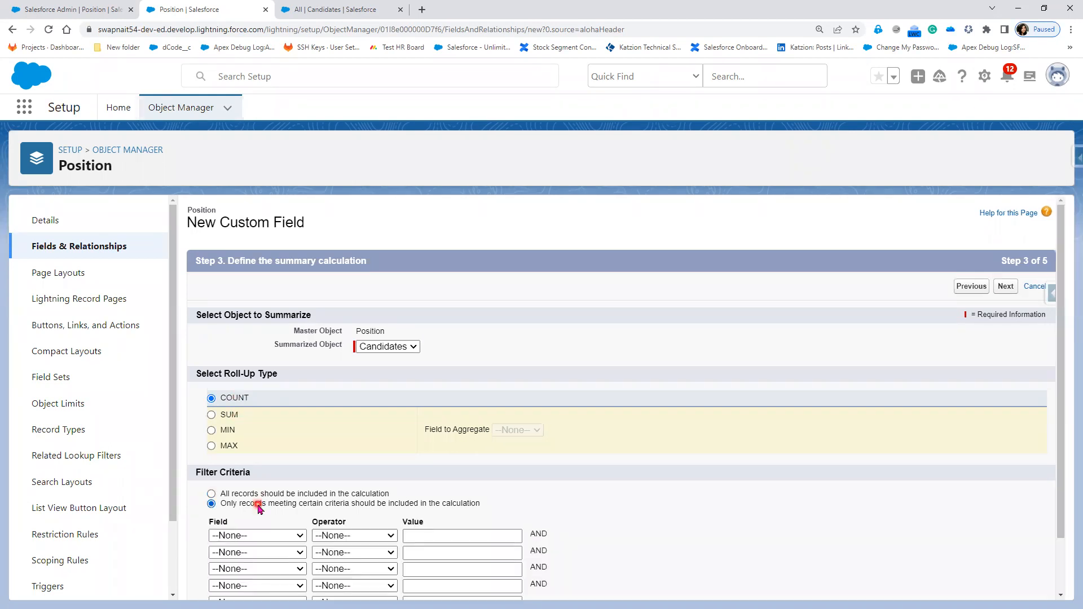
Define the roll-up filter criterion as Notice Period equals Immediate Joinee.
left_click(277, 542)
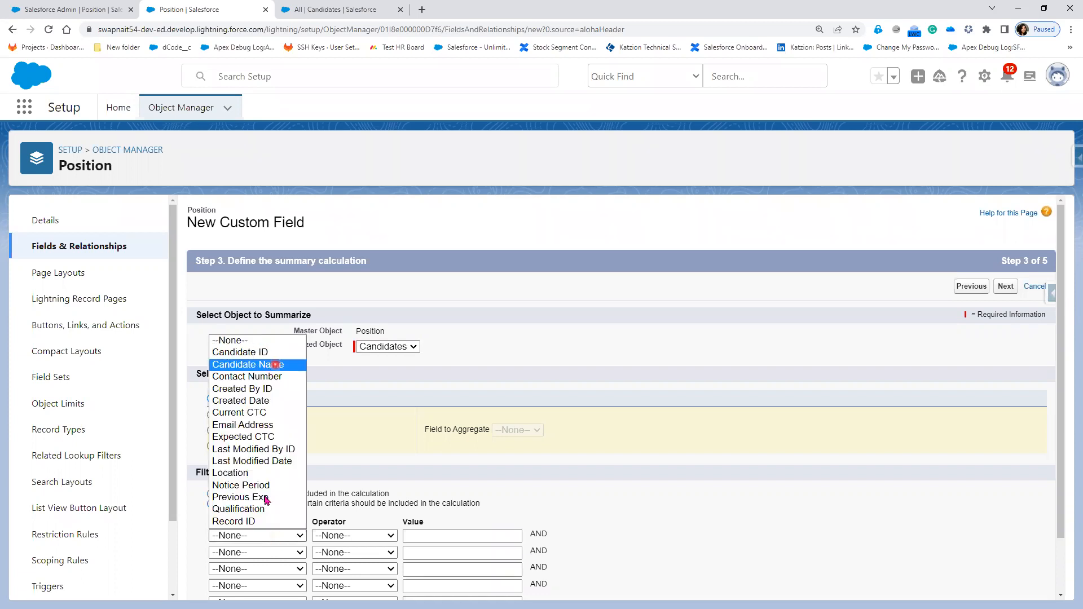
left_click(263, 485)
left_click(348, 541)
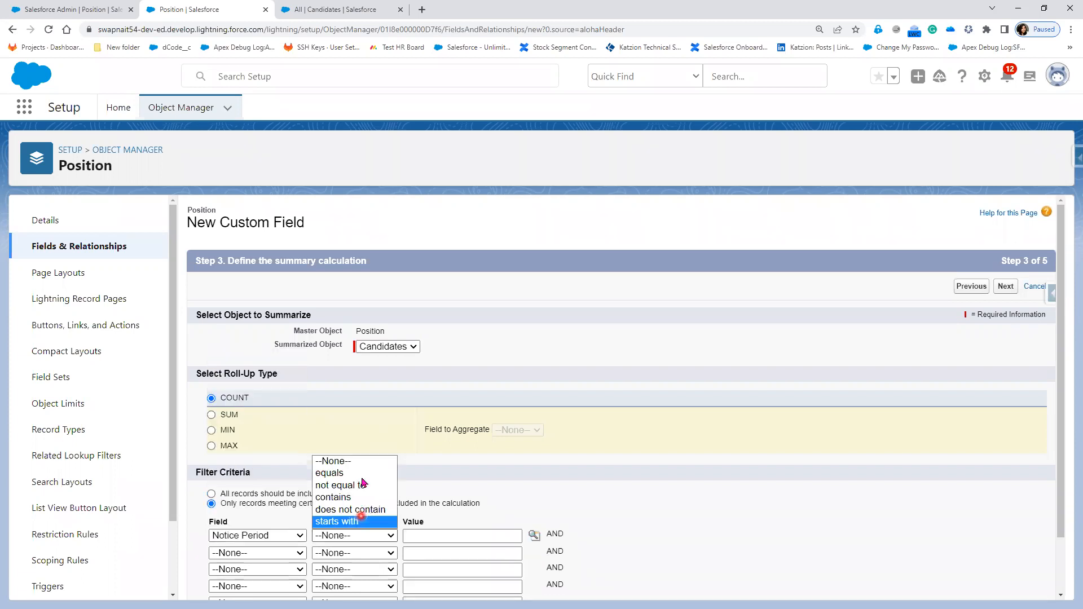
left_click(348, 473)
left_click(535, 536)
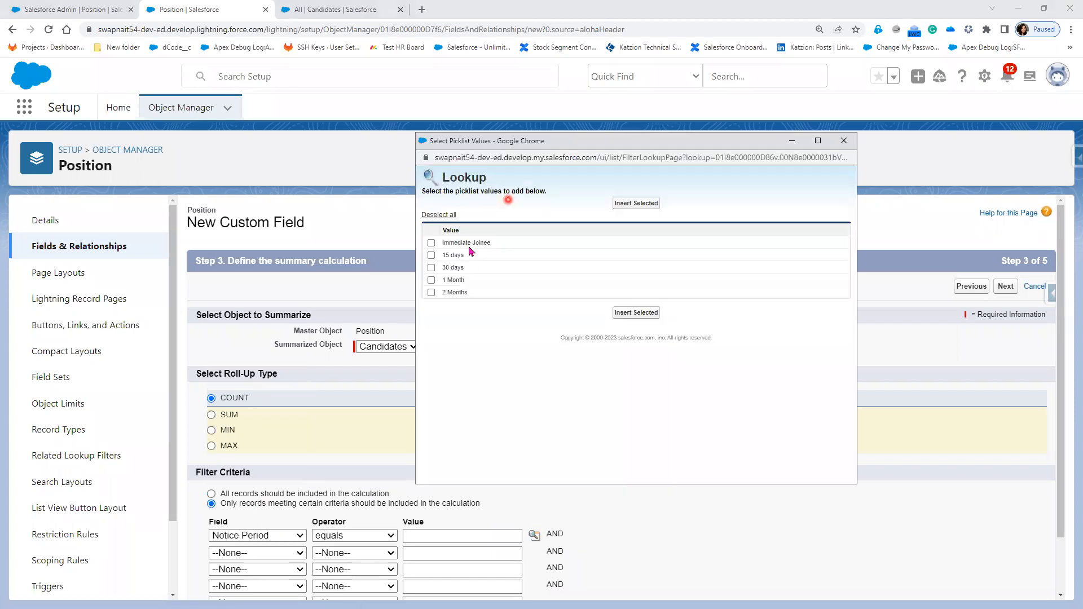
left_click(647, 313)
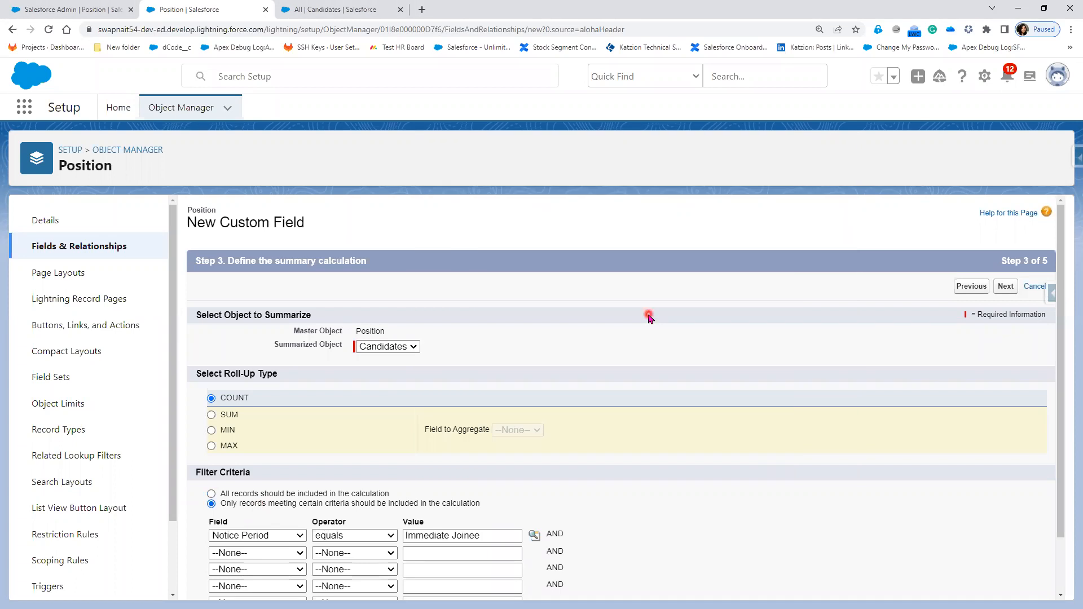
Accept the default field-level security and page layout settings and save the Immediate Joinees field.
left_click(1006, 287)
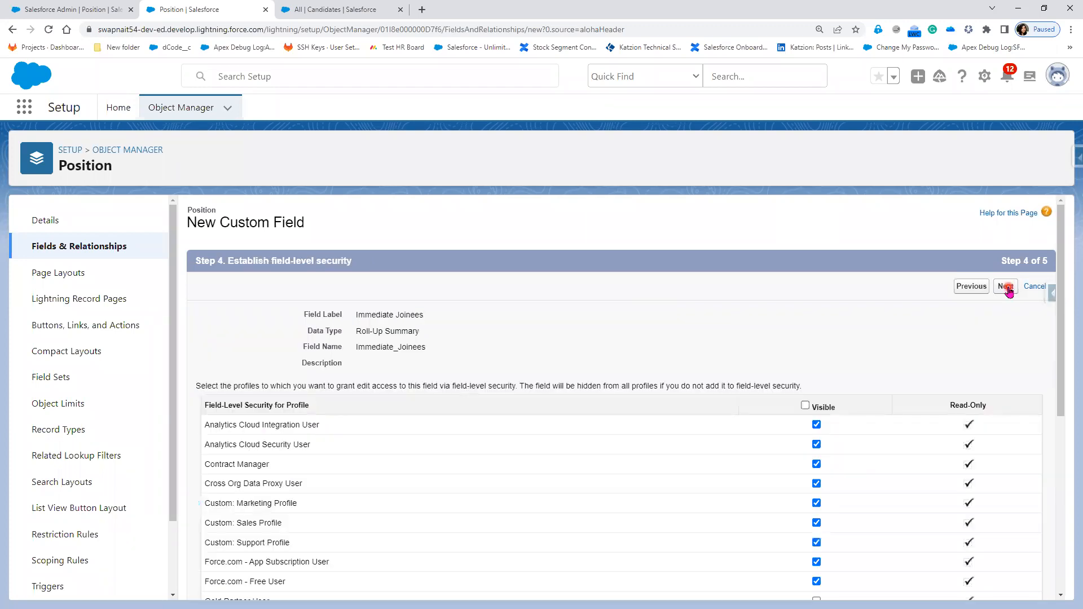
left_click(1006, 286)
left_click(1011, 287)
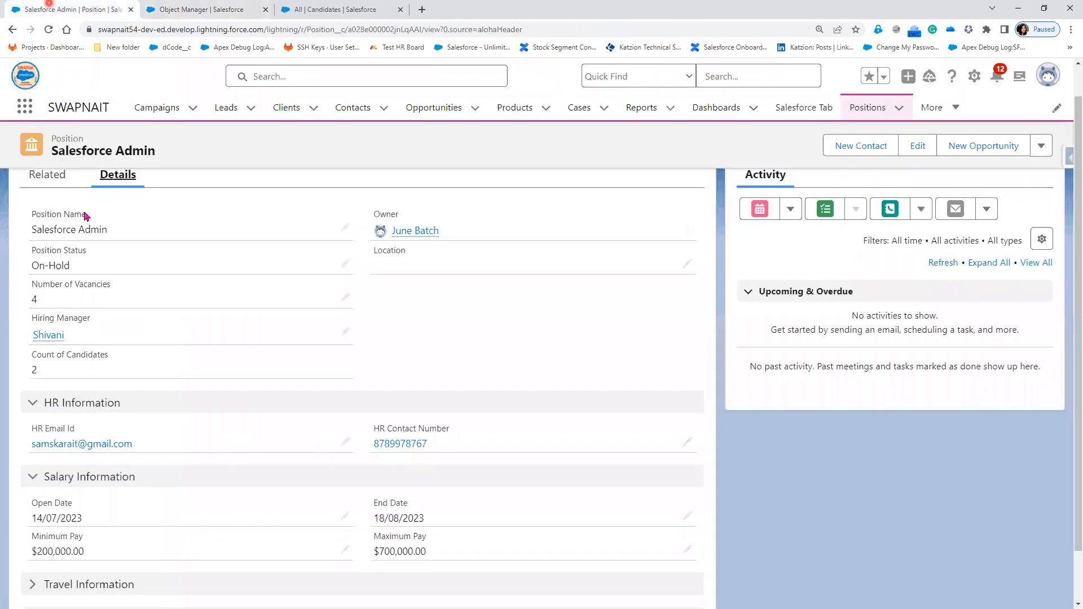
Reload the Salesforce Admin position record and check its Immediate Joinees field and related candidates.
left_click(50, 30)
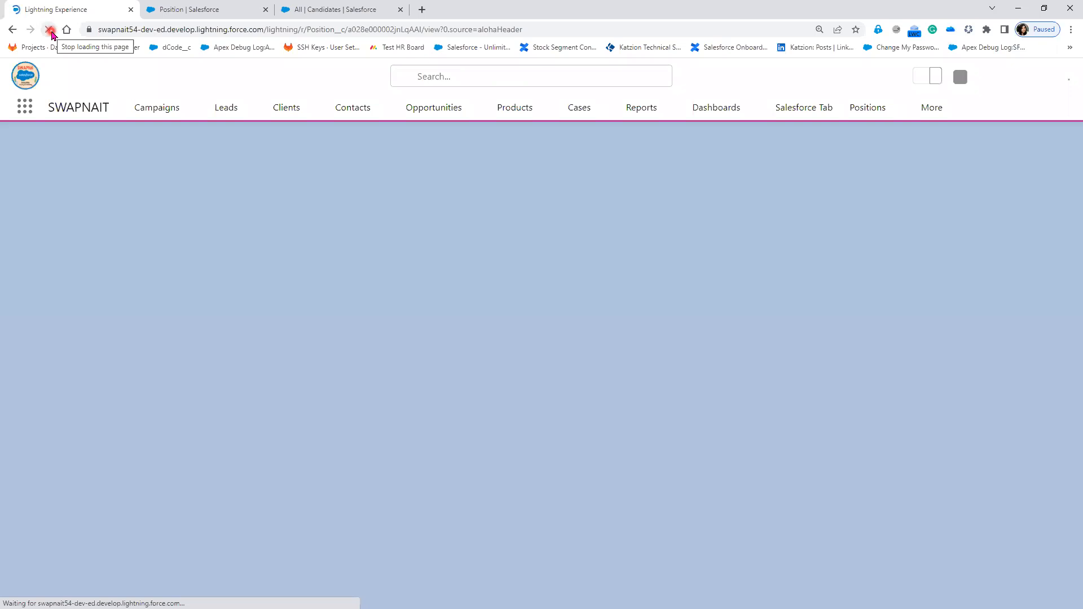
left_click(50, 29)
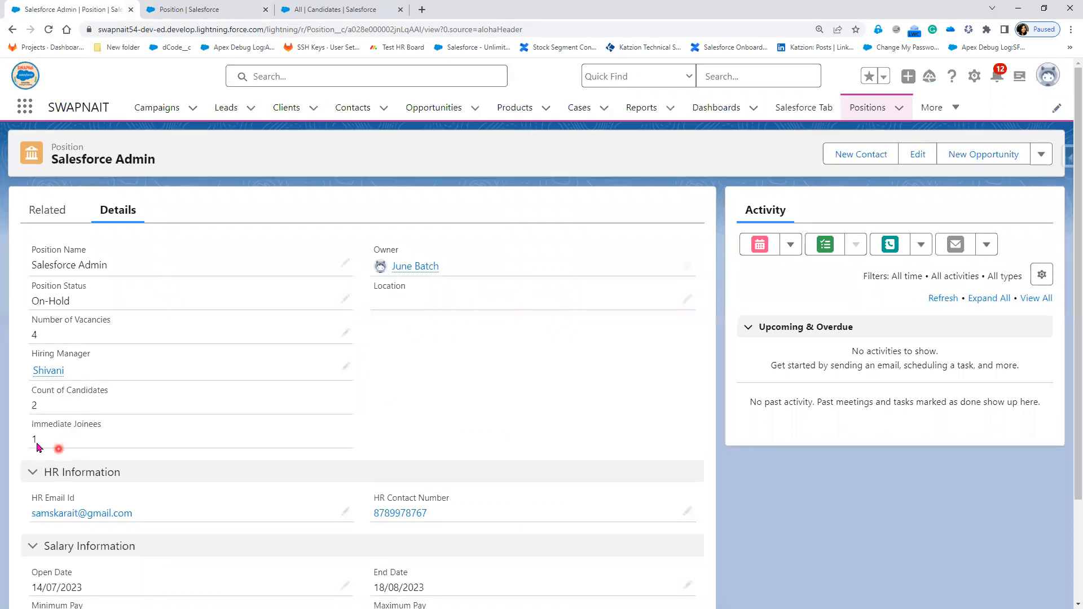
left_click(37, 216)
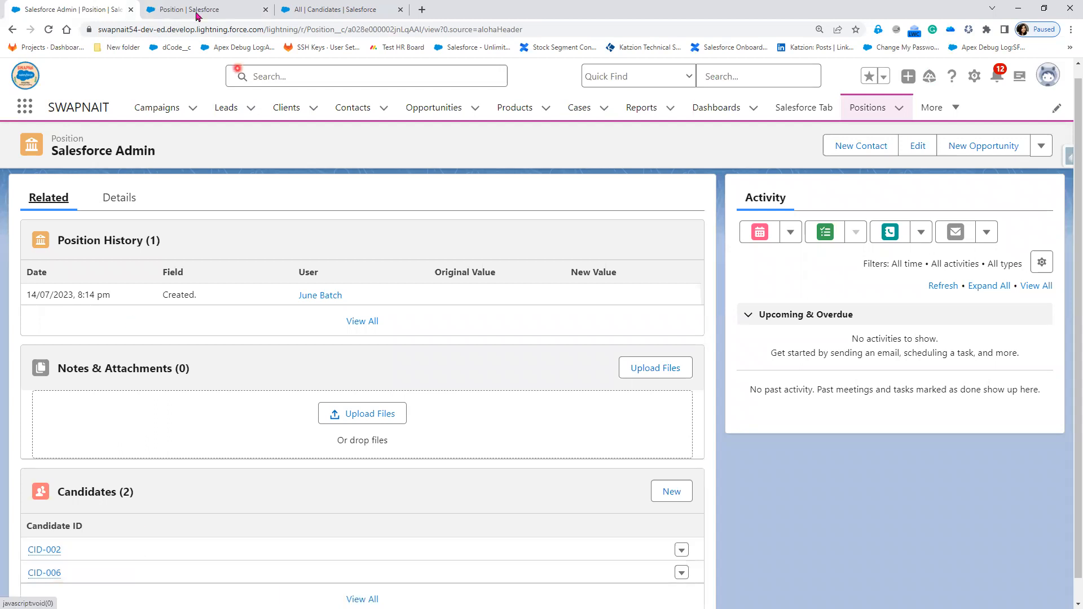
Open the Position Layout page layout for editing and show its related lists.
left_click(168, 10)
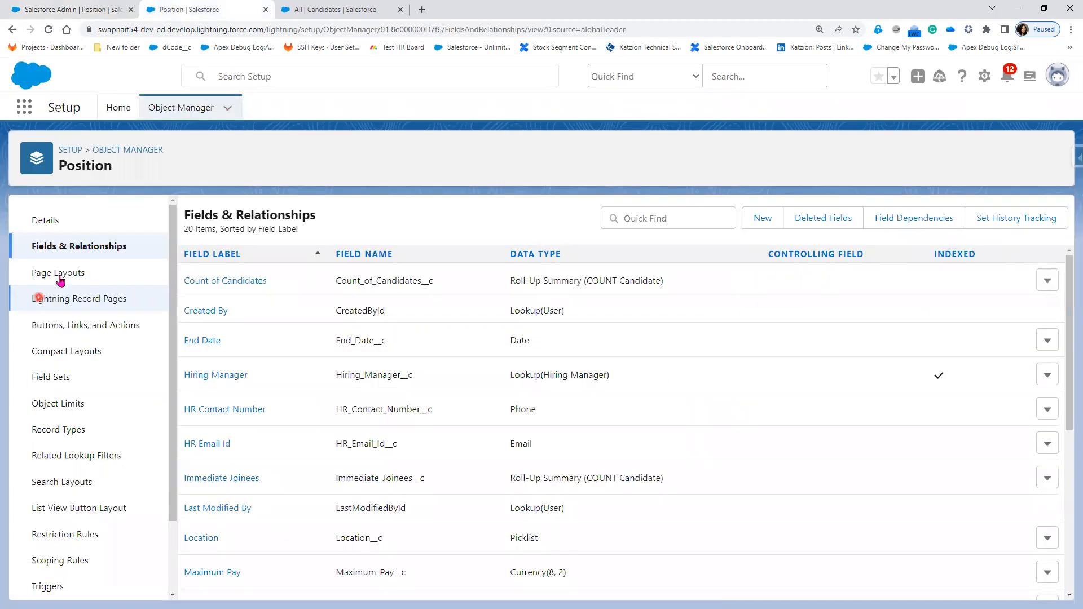
left_click(61, 279)
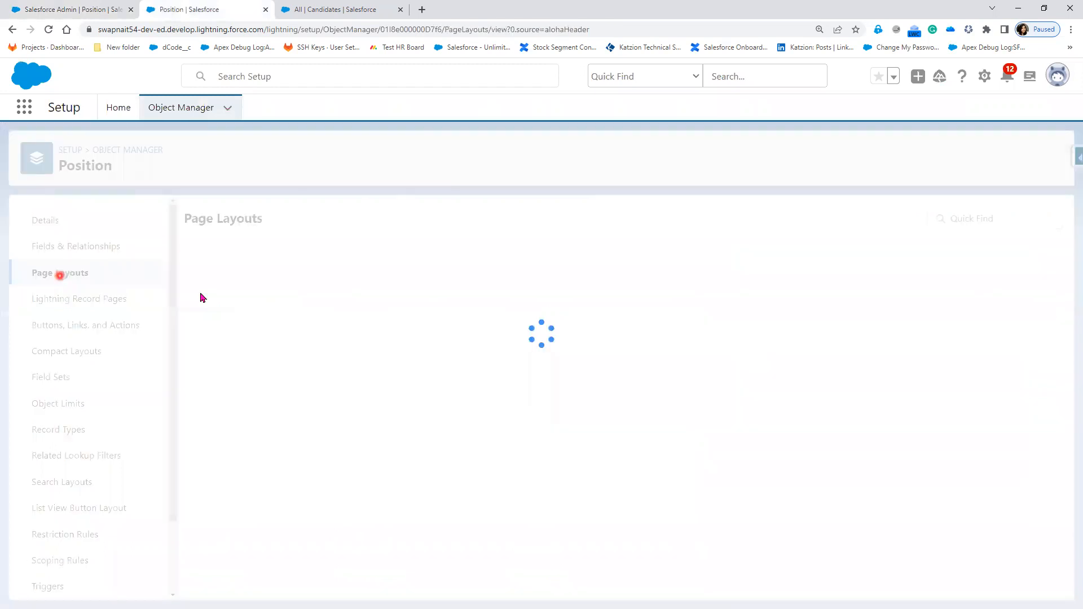
left_click(206, 282)
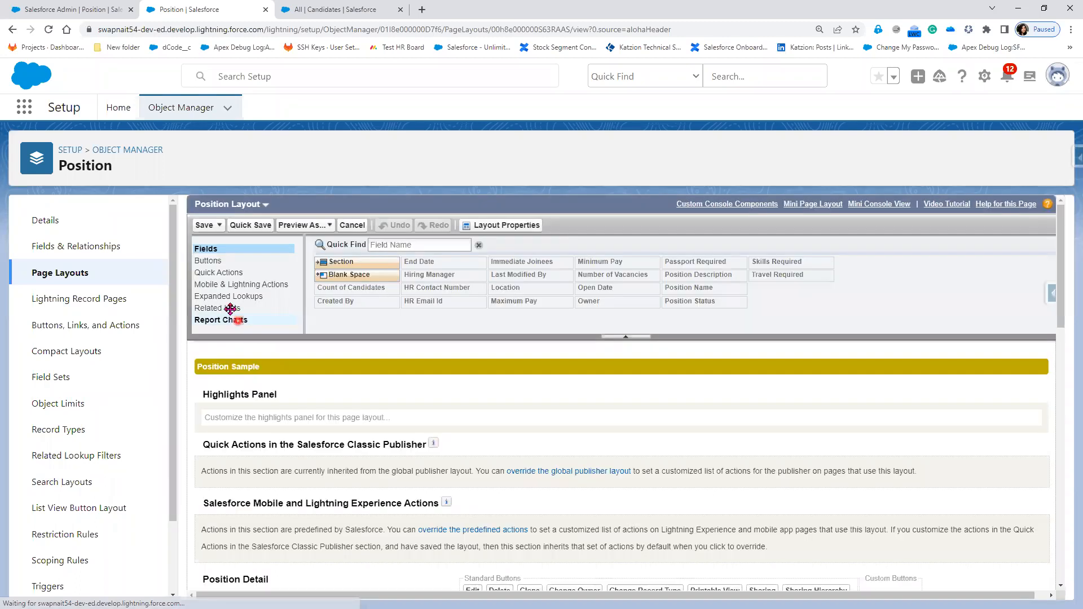
left_click(230, 309)
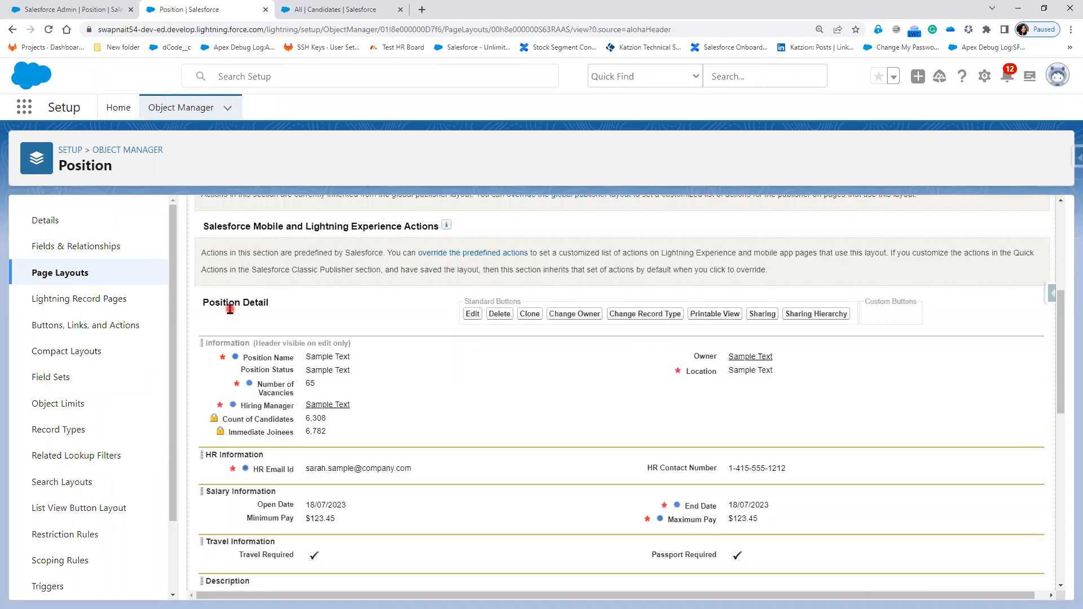
left_click(319, 514)
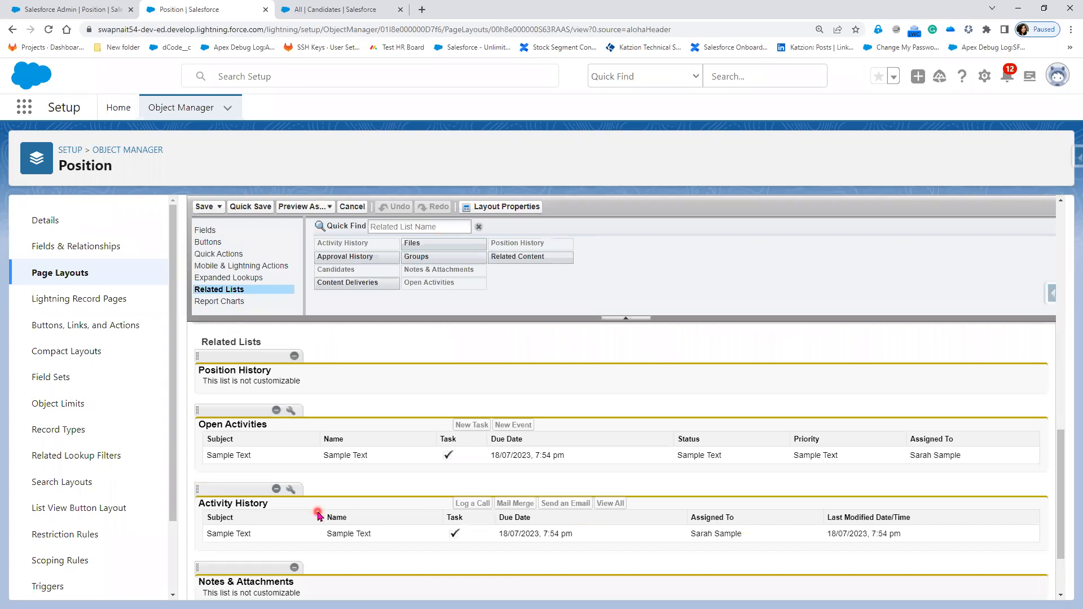
Add the Notice Period column to the Candidates related list on the Position layout.
scroll(319, 514, "down", 2)
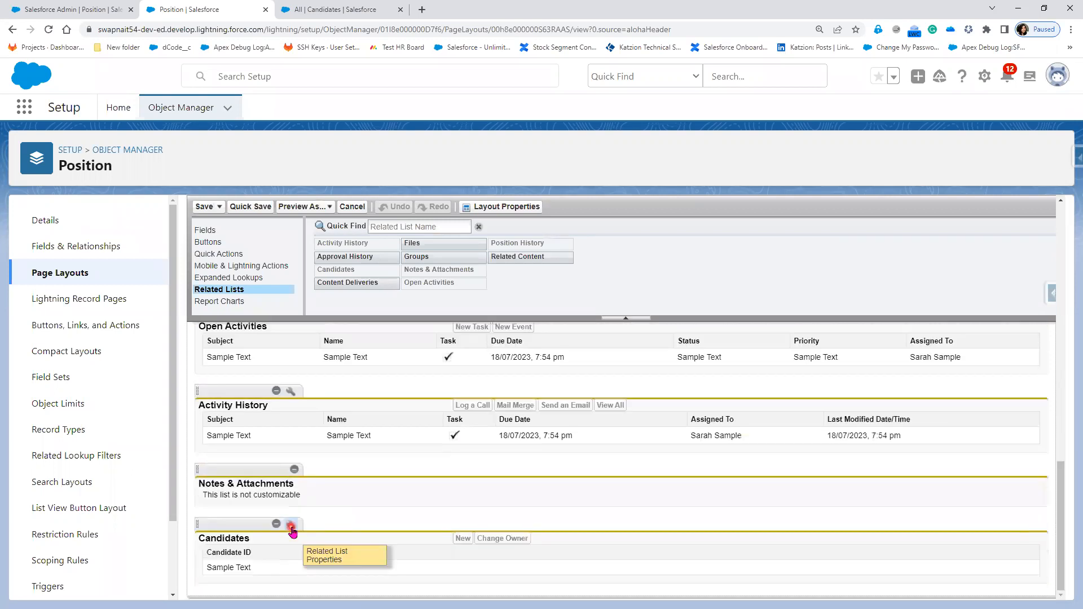
left_click(291, 528)
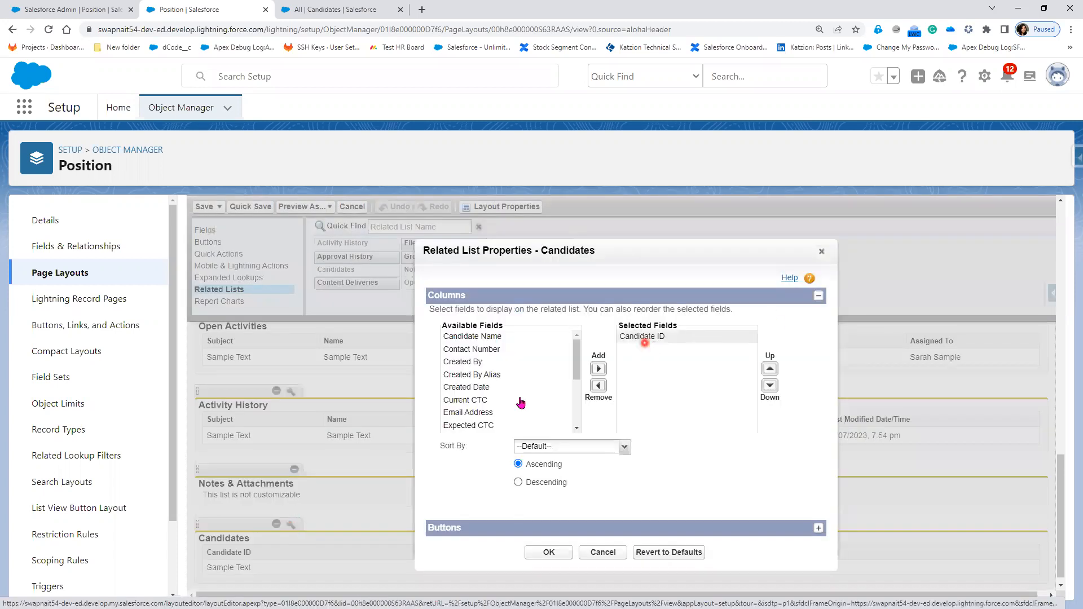
scroll(508, 401, "down", 1)
scroll(486, 394, "down", 1)
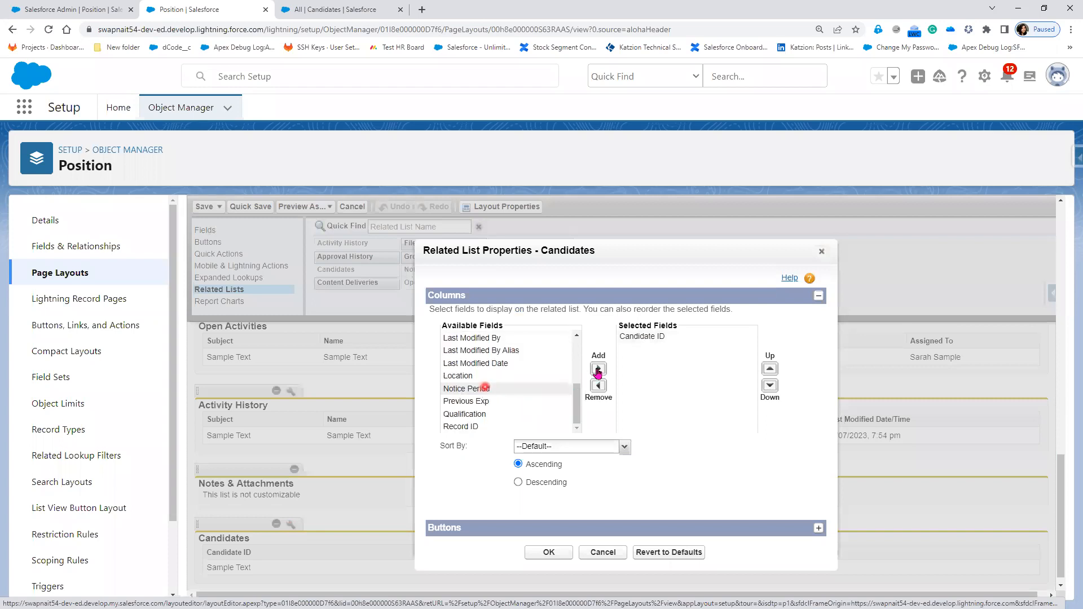
left_click(502, 390)
double_click(504, 391)
left_click(596, 370)
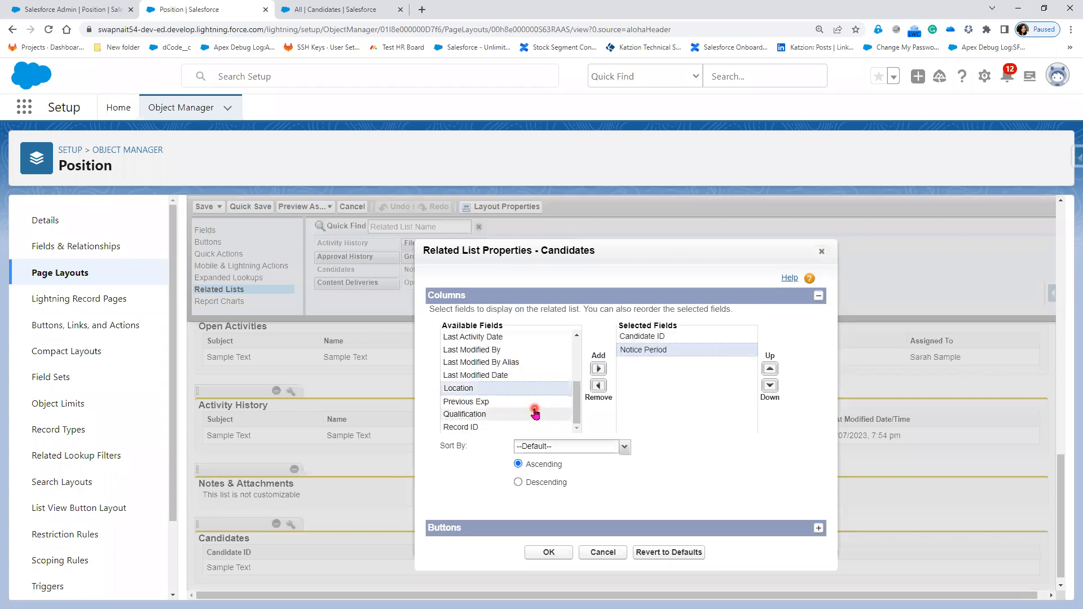
Add the Current CTC column to the Candidates related list and apply the related list properties.
left_click(529, 398)
scroll(493, 366, "up", 3)
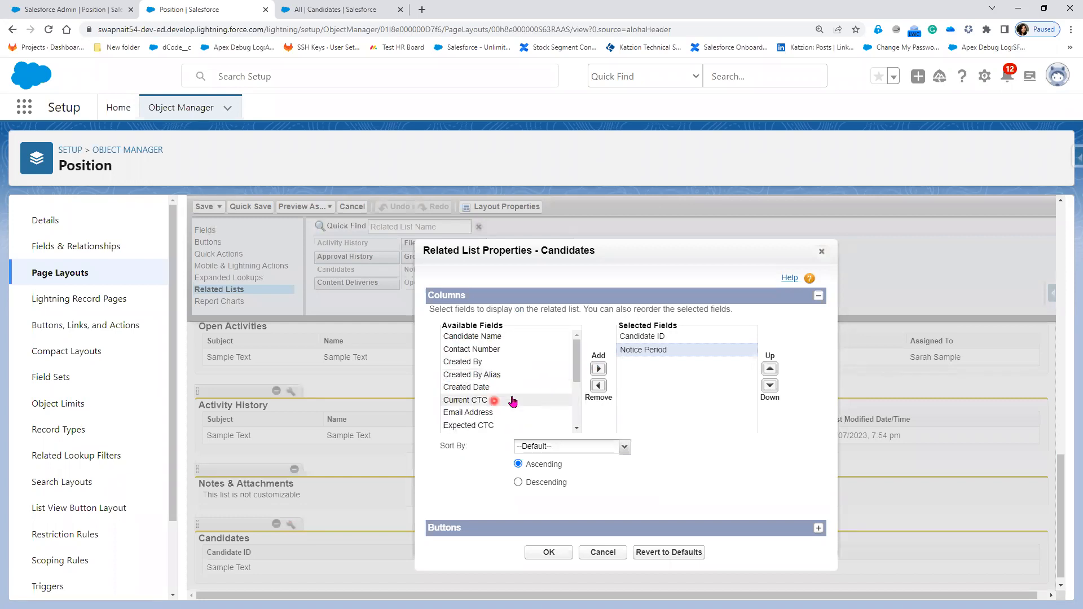
left_click(591, 373)
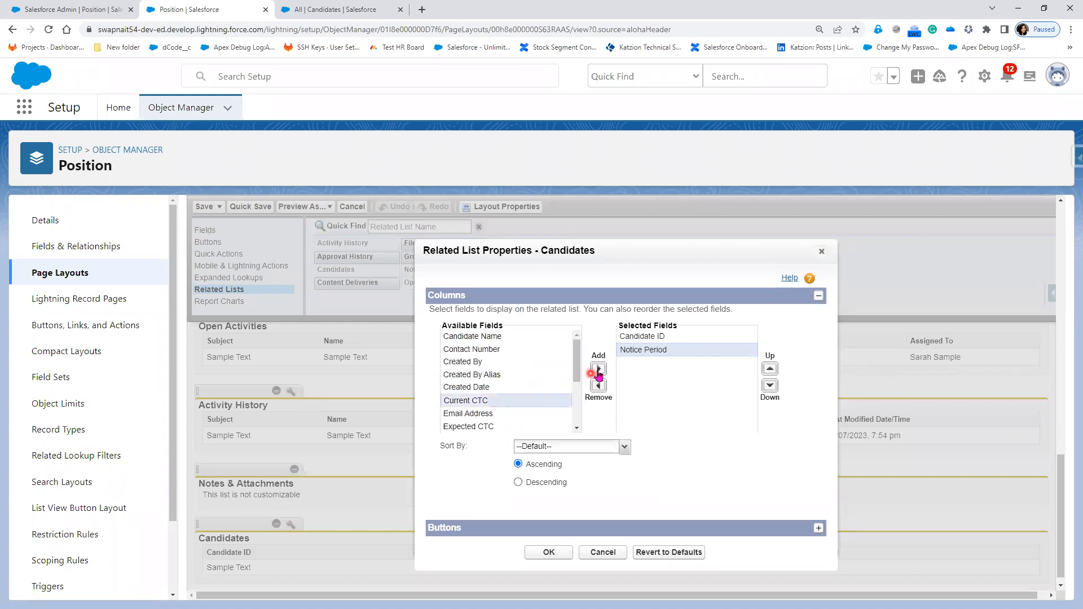
left_click(553, 554)
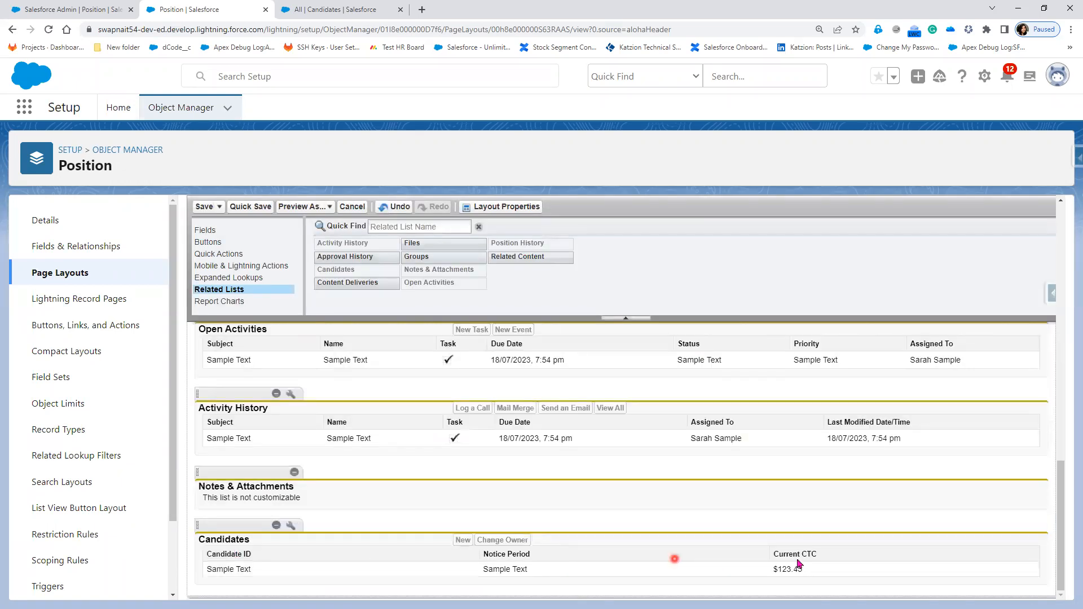
Reopen the Candidates related list properties, add the Expected CTC column and apply the change.
left_click(291, 526)
left_click(494, 404)
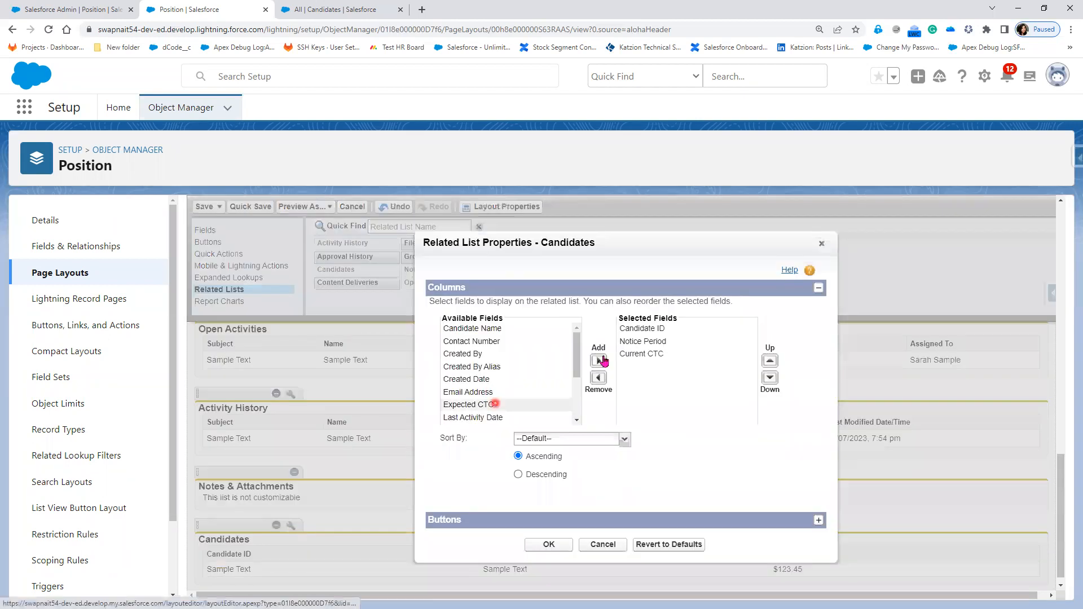
left_click(598, 361)
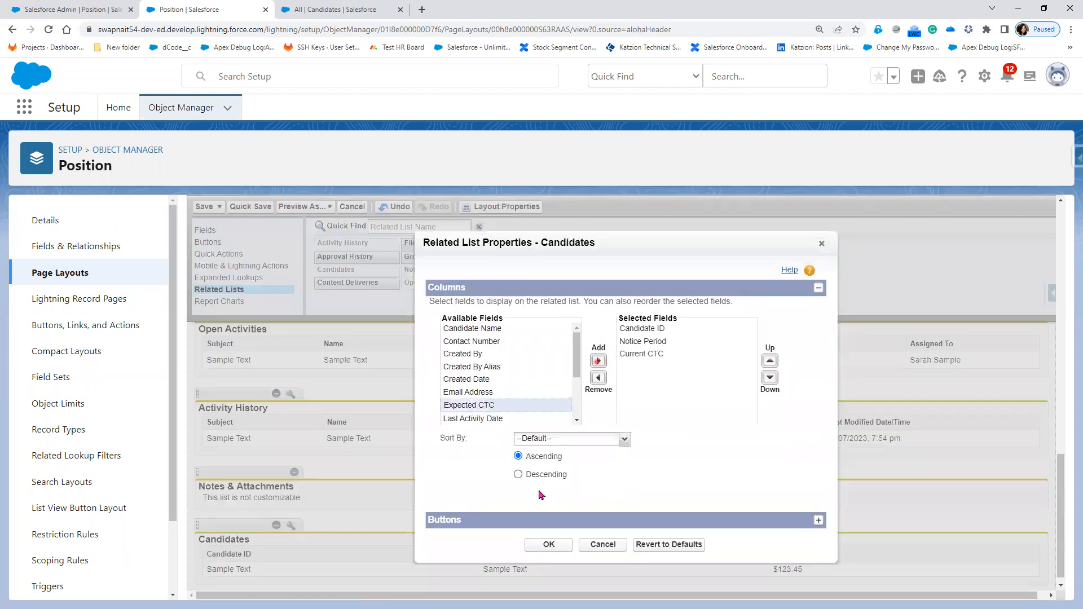
left_click(548, 545)
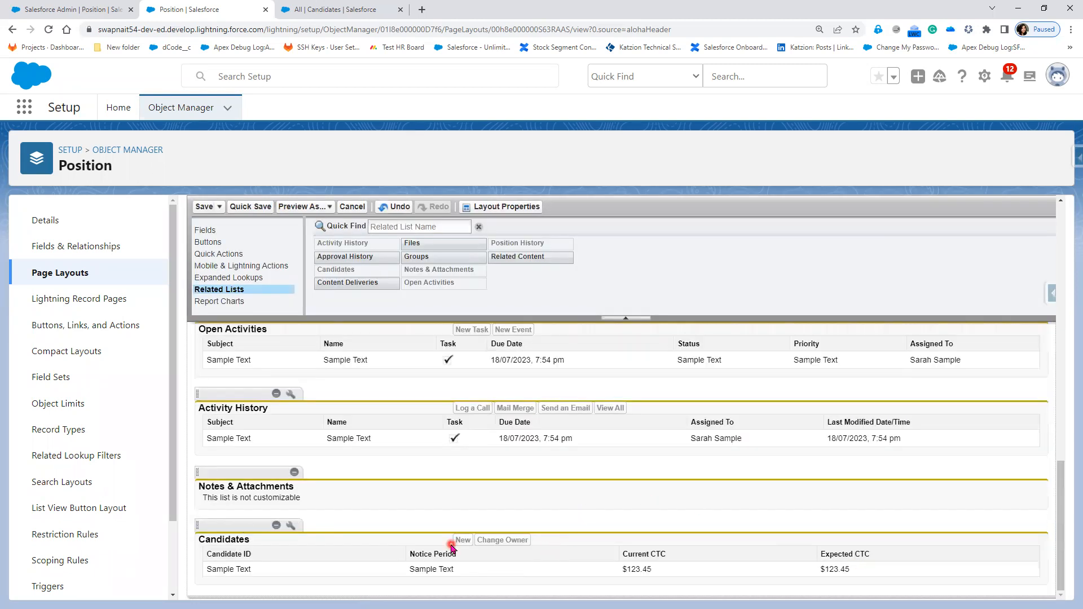
Move the Immediate Joinees field below Location in the Position layout's Information section and save the layout.
scroll(451, 547, "up", 5)
scroll(451, 547, "up", 4)
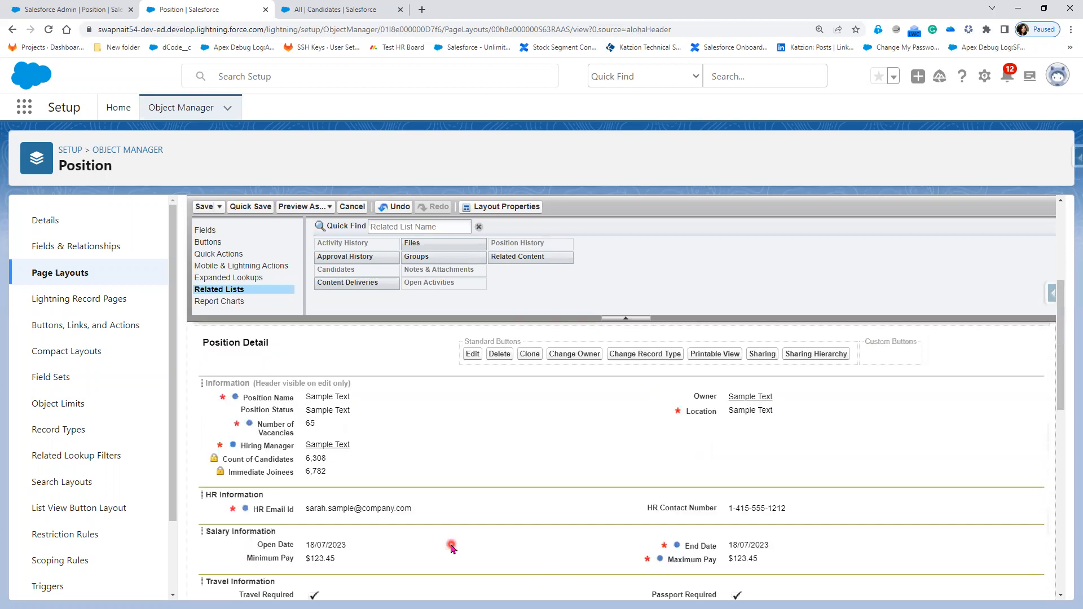
left_click_drag(711, 465, 712, 466)
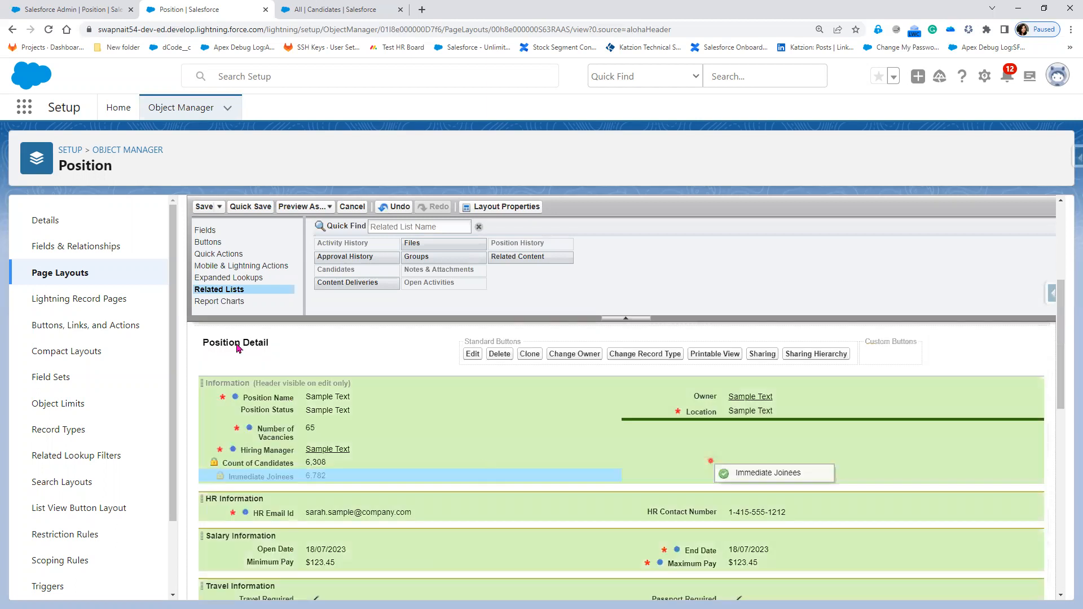
left_click(204, 208)
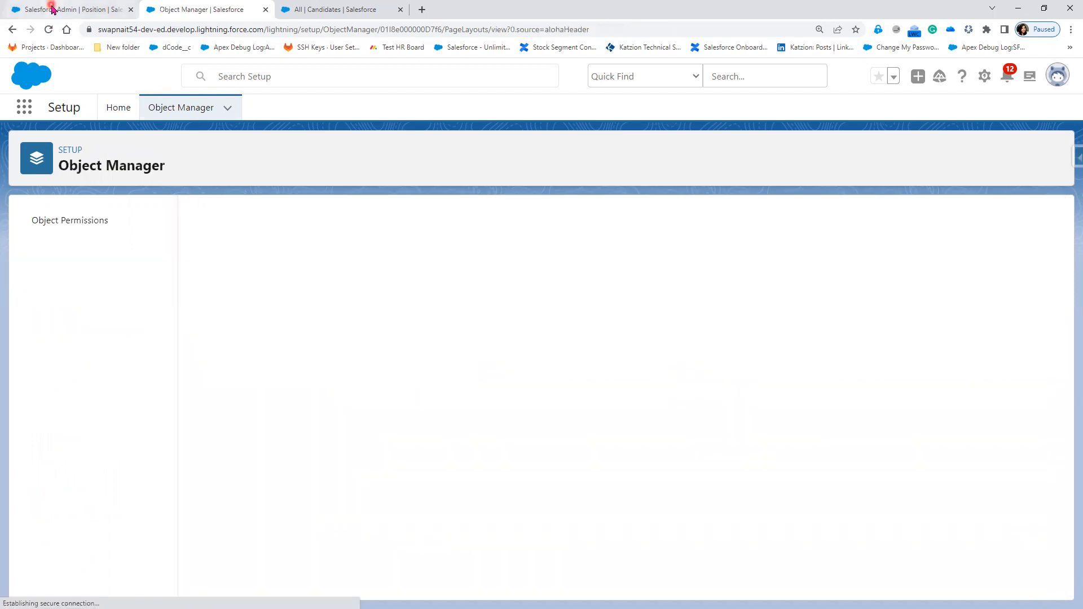
Reload the Salesforce Admin position record and check Immediate Joinees against the Notice Period values in its Candidates related list.
left_click(52, 9)
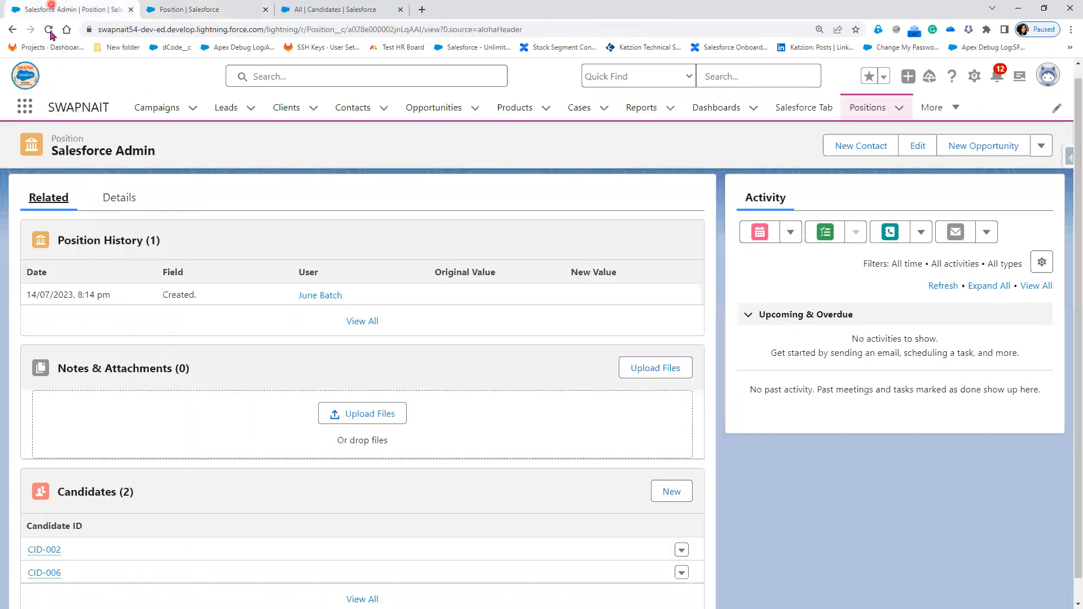
left_click(49, 31)
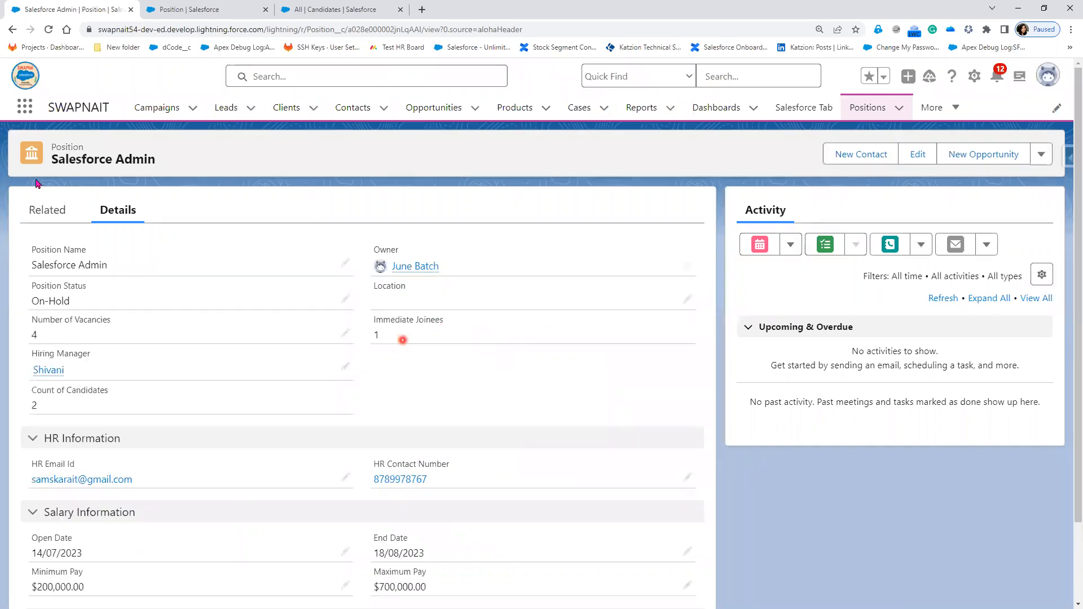
left_click(35, 210)
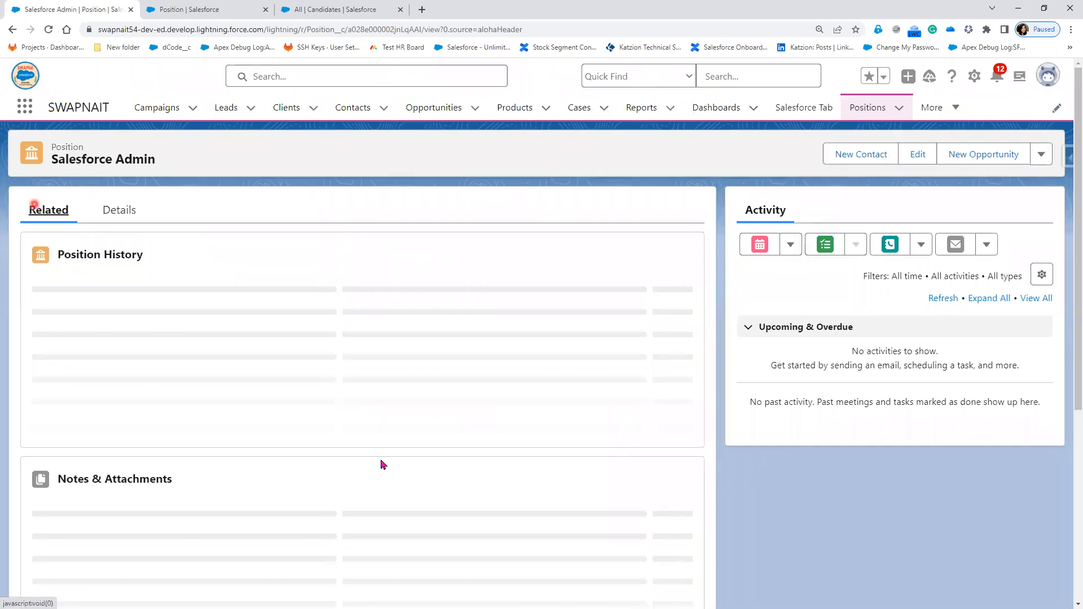
left_click(382, 461)
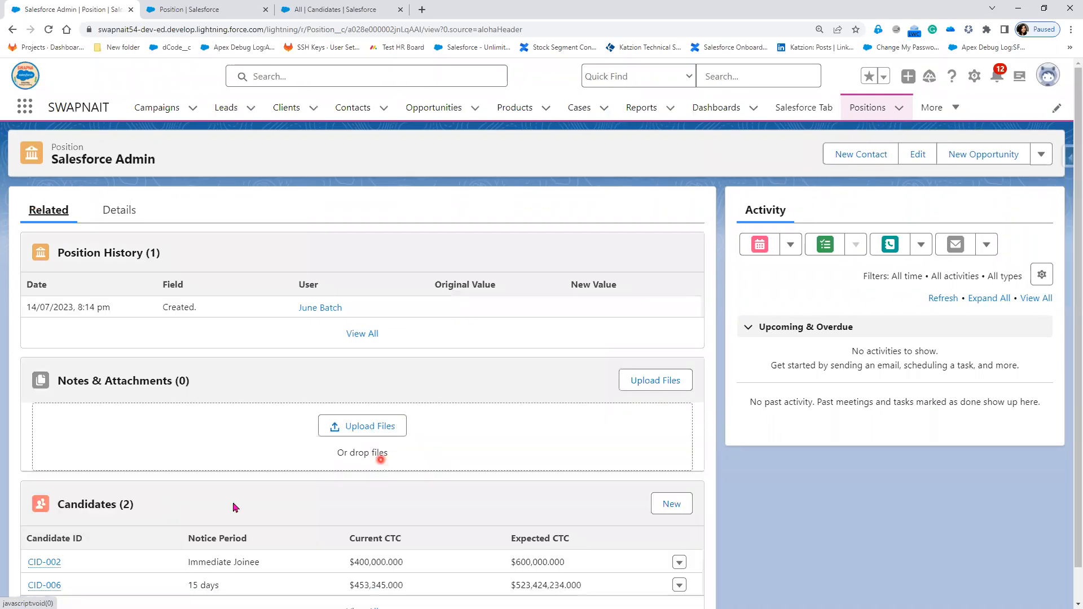
scroll(63, 535, "down", 1)
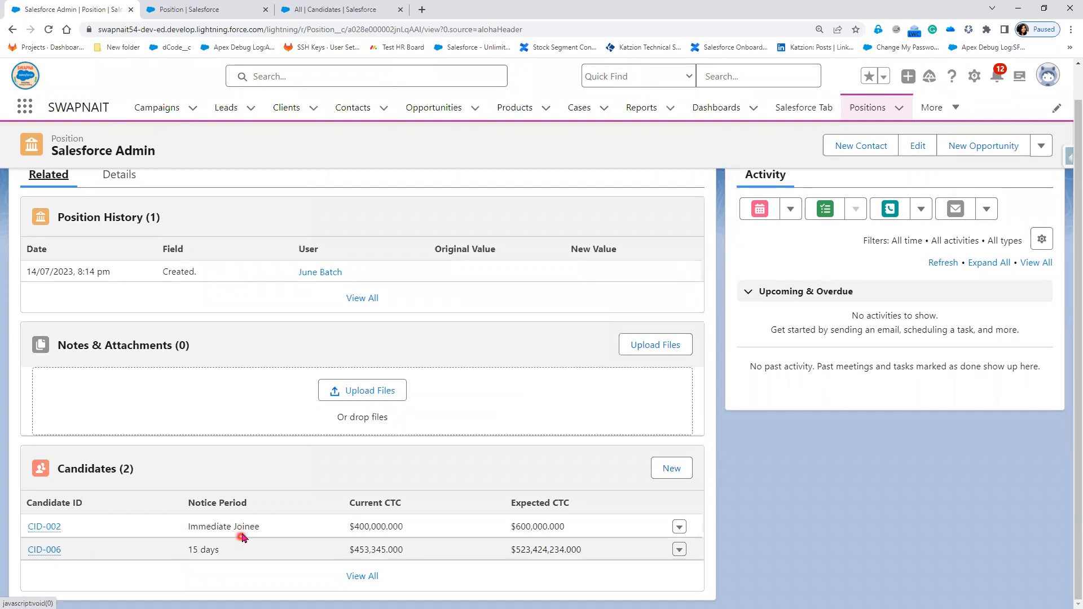
mouse_move(50, 527)
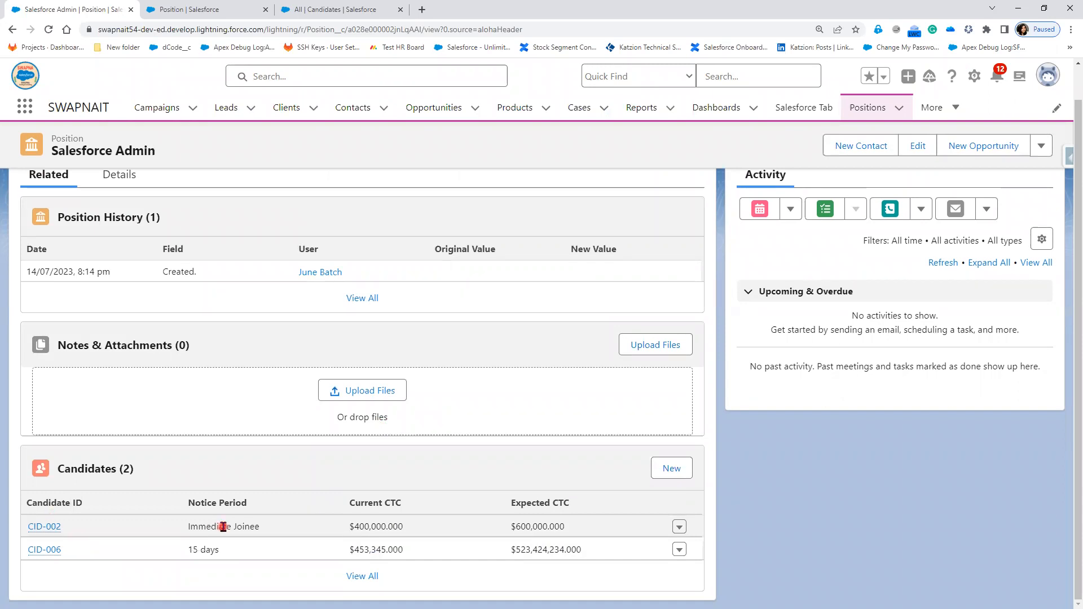
left_click(551, 530)
mouse_move(41, 533)
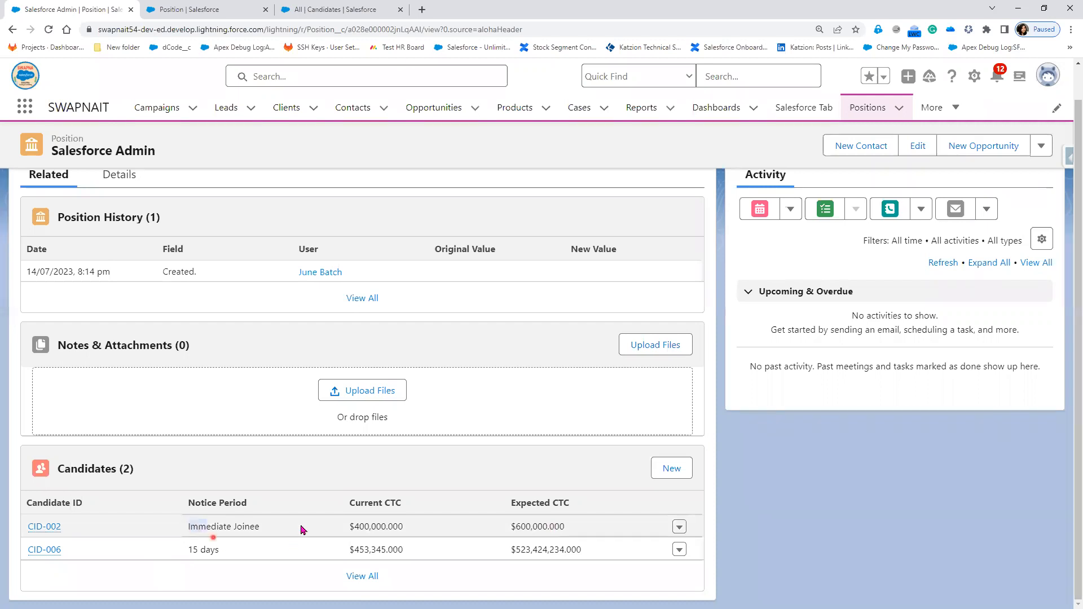
left_click_drag(302, 530, 302, 529)
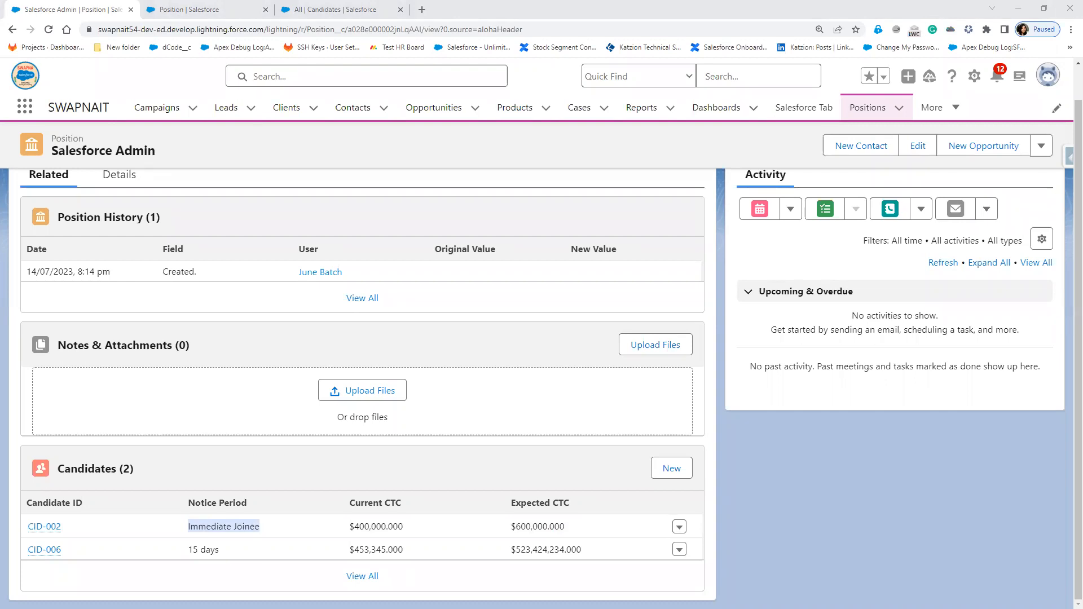
key("alt+Tab")
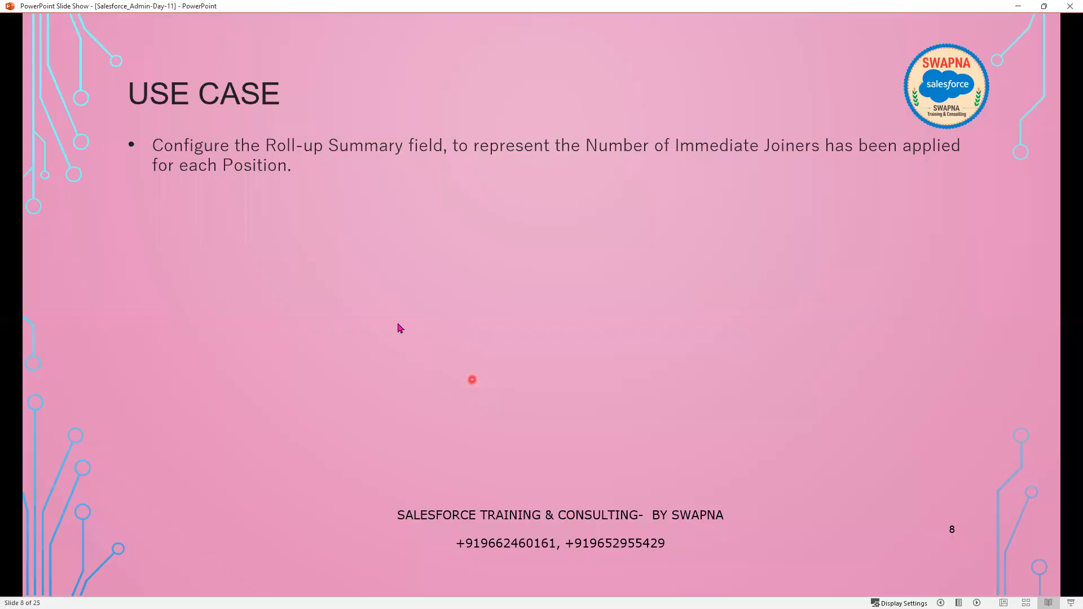
left_click(398, 324)
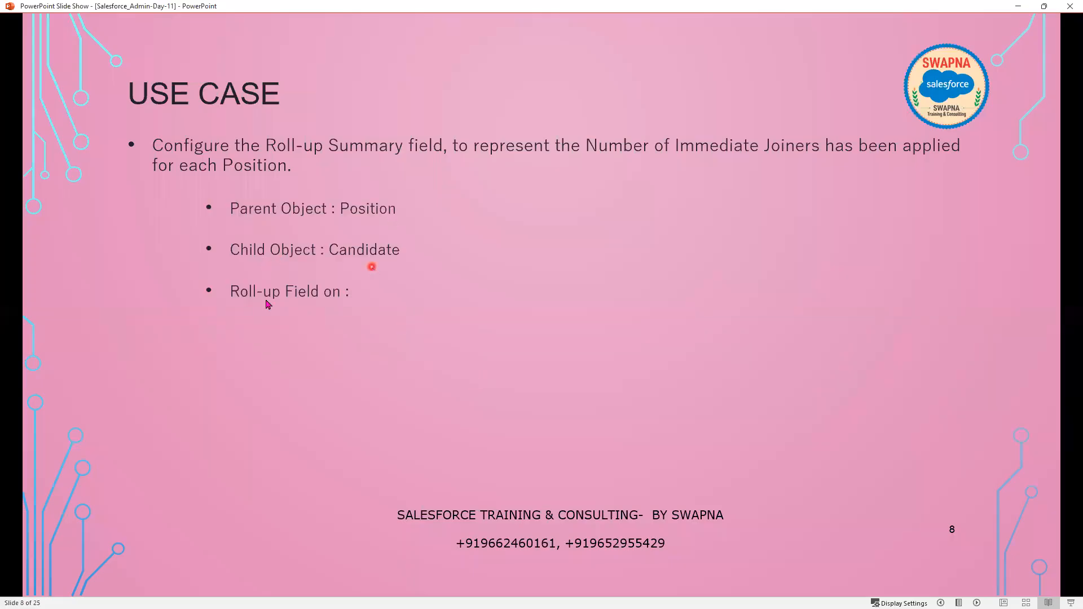
left_click(324, 305)
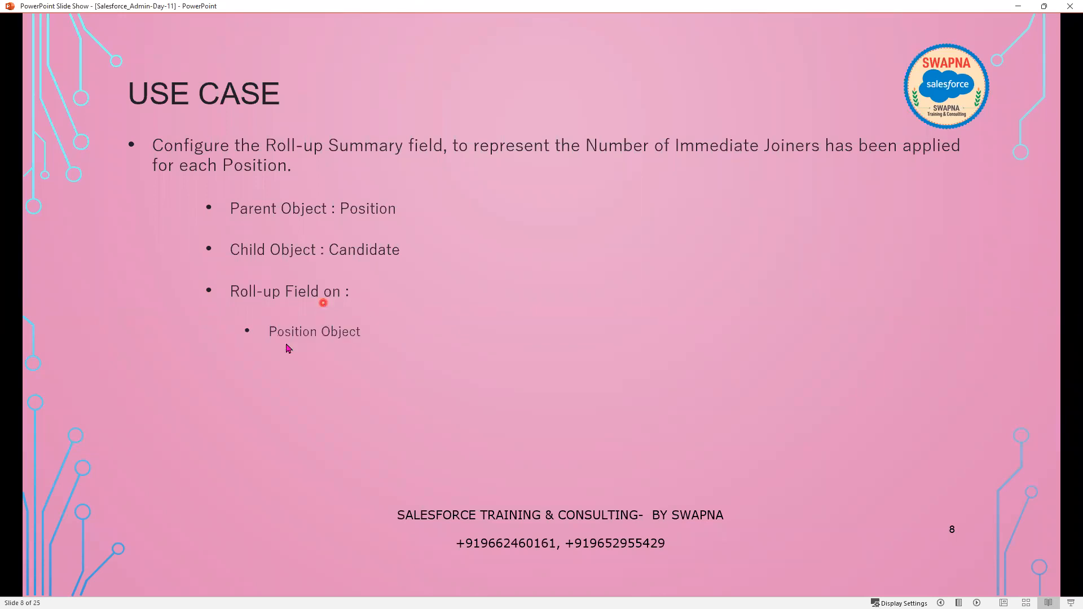
left_click(384, 373)
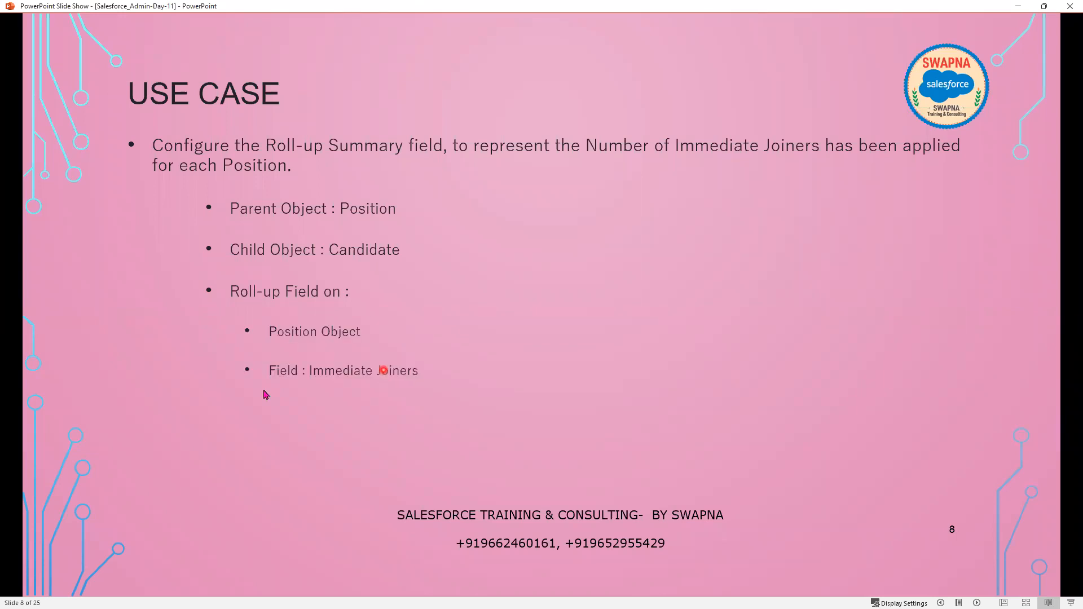
left_click(354, 390)
left_click(350, 445)
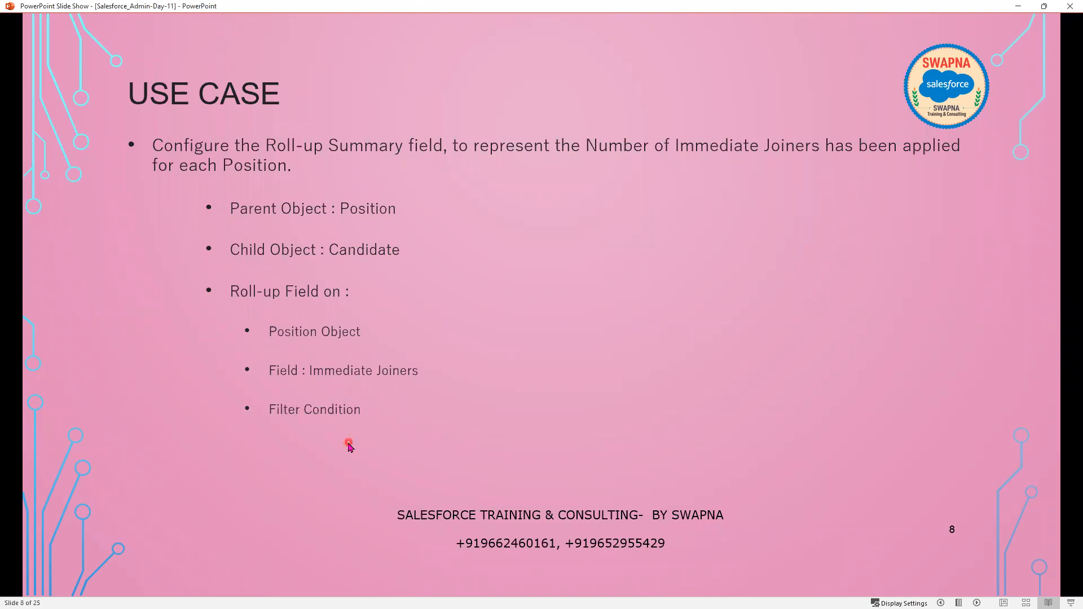
left_click(338, 462)
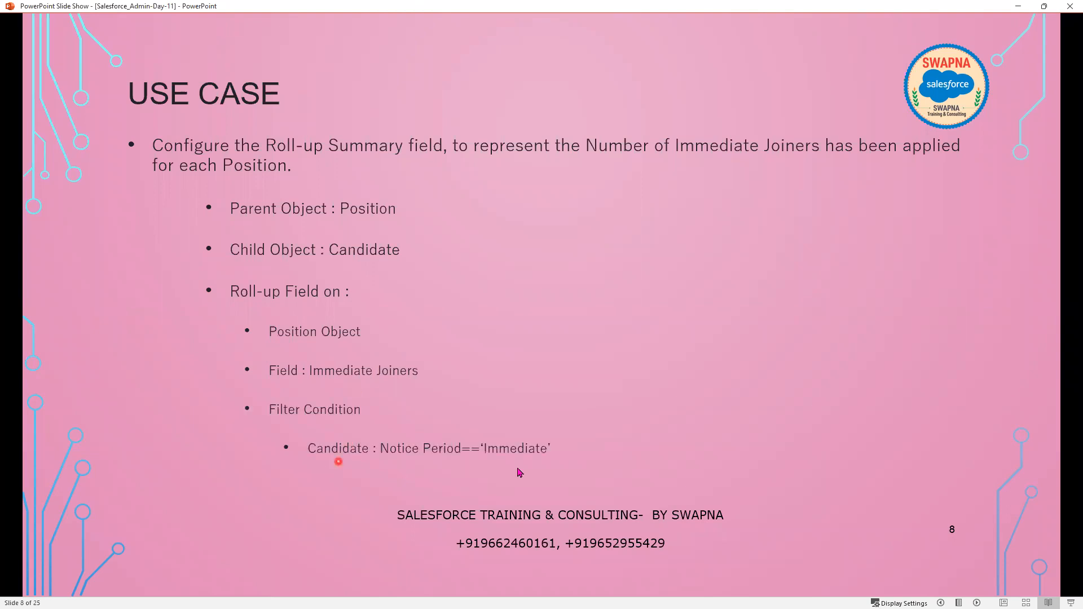
left_click(521, 467)
left_click(290, 496)
left_click(346, 497)
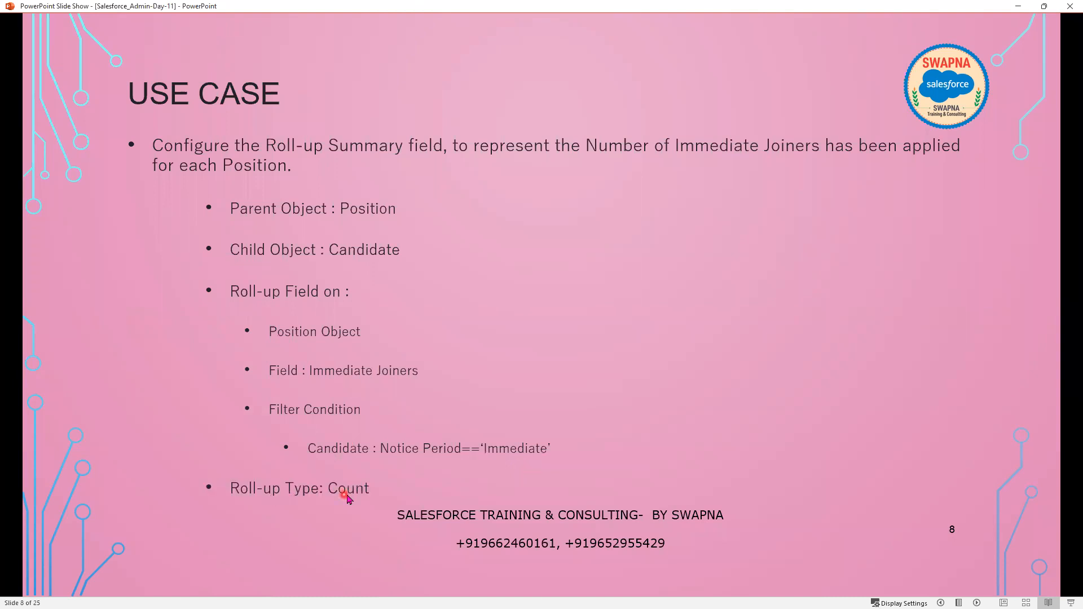
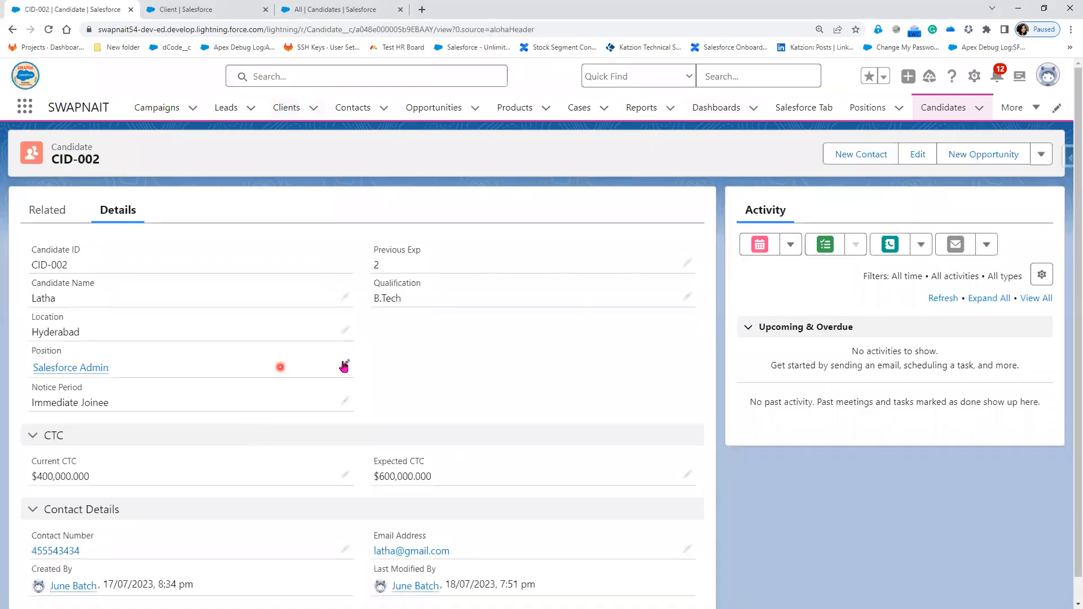
Open the Position field of candidate CID-002 for editing to inspect it, and cancel without changes.
left_click(344, 364)
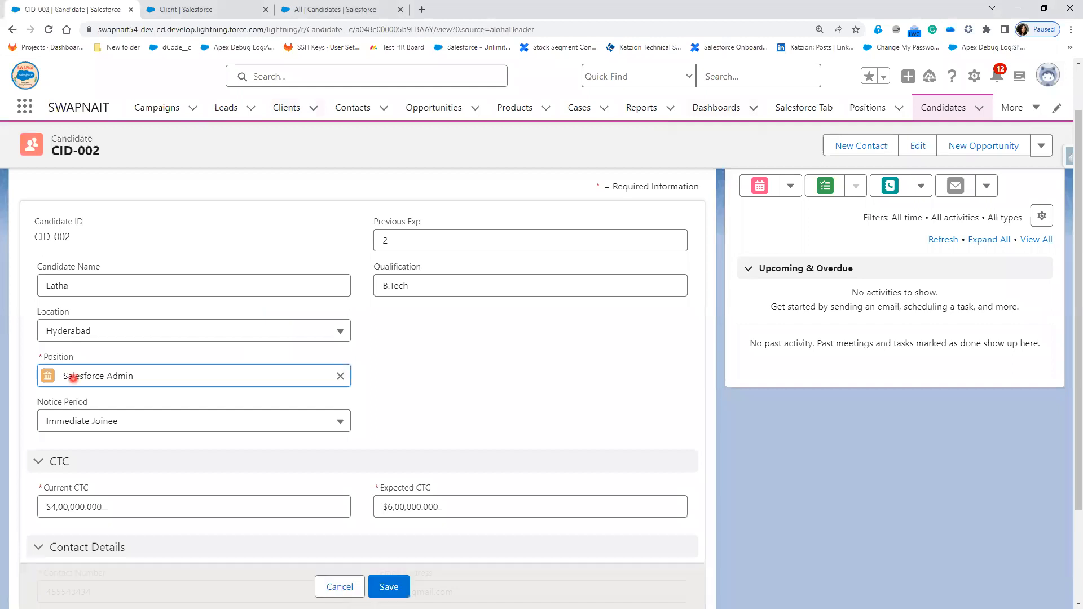
left_click(329, 588)
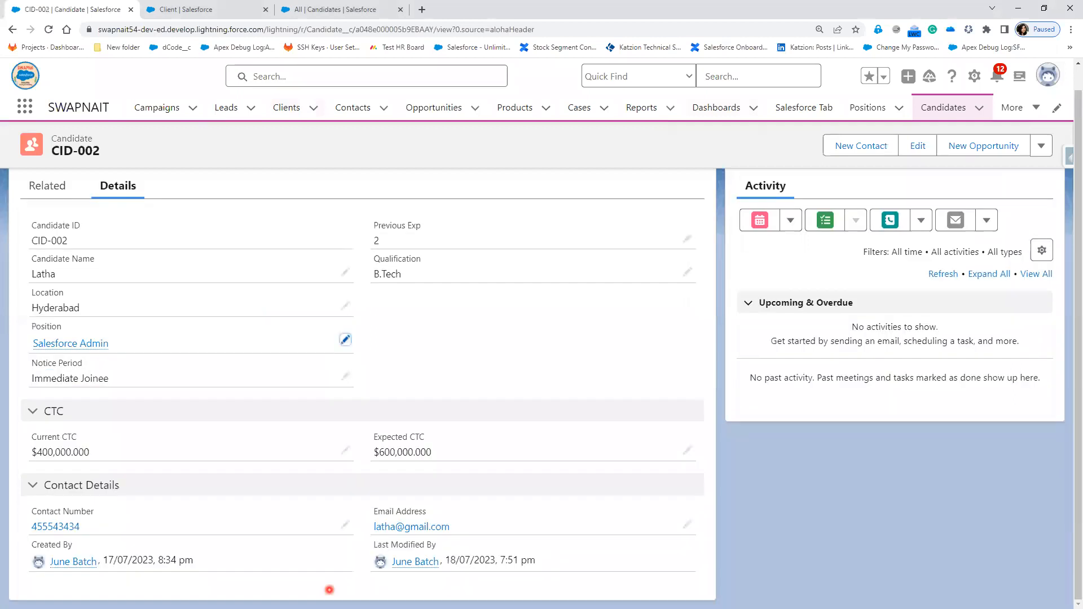
Open the Salesforce Admin position record and inspect its Hiring Manager lookup in edit mode.
left_click(874, 114)
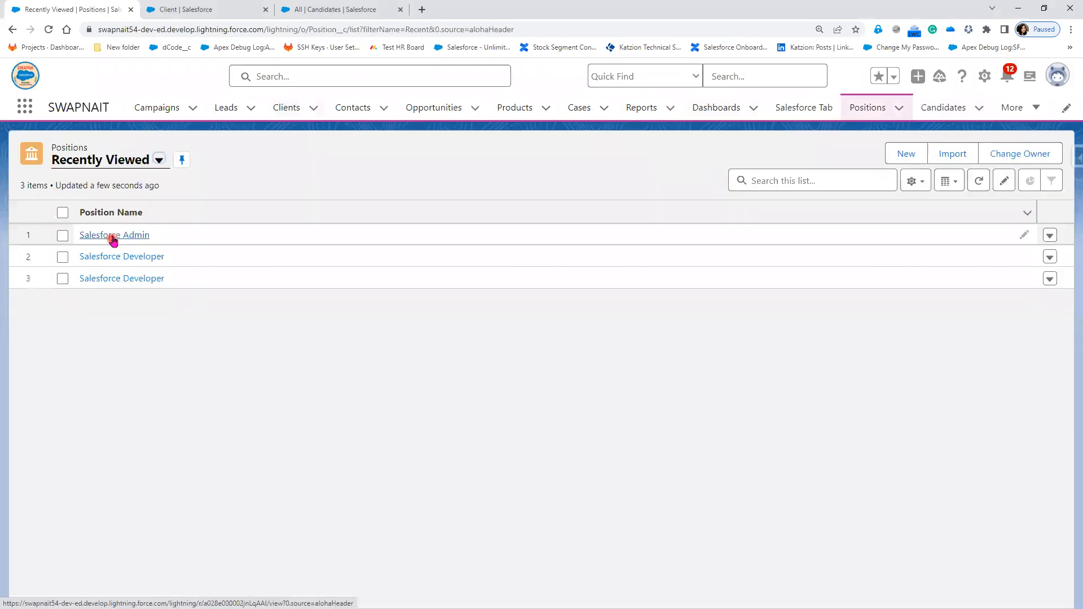
left_click(113, 240)
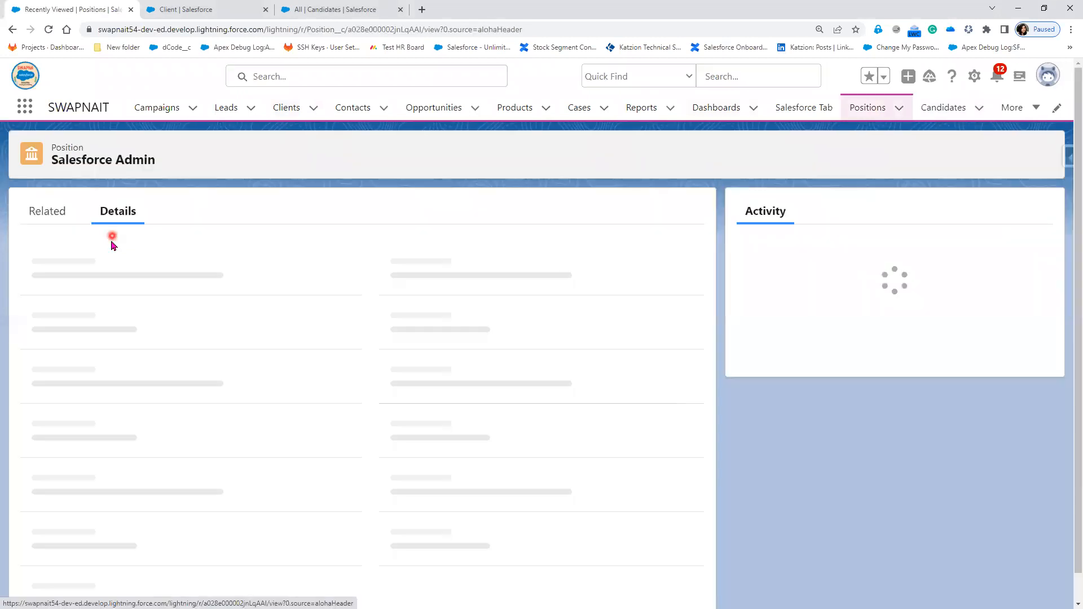
left_click(348, 370)
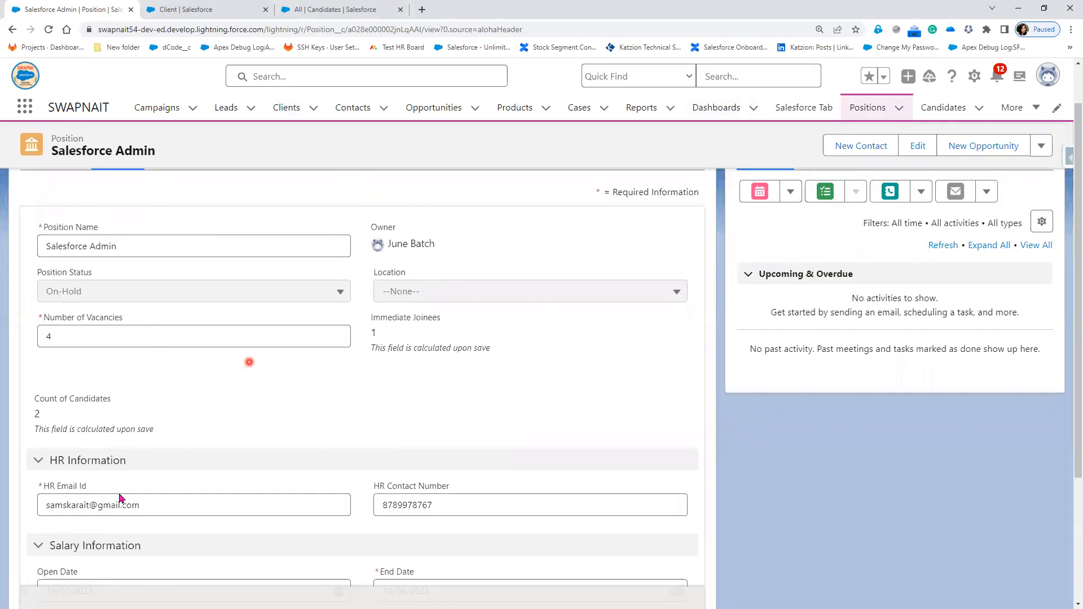
left_click(86, 383)
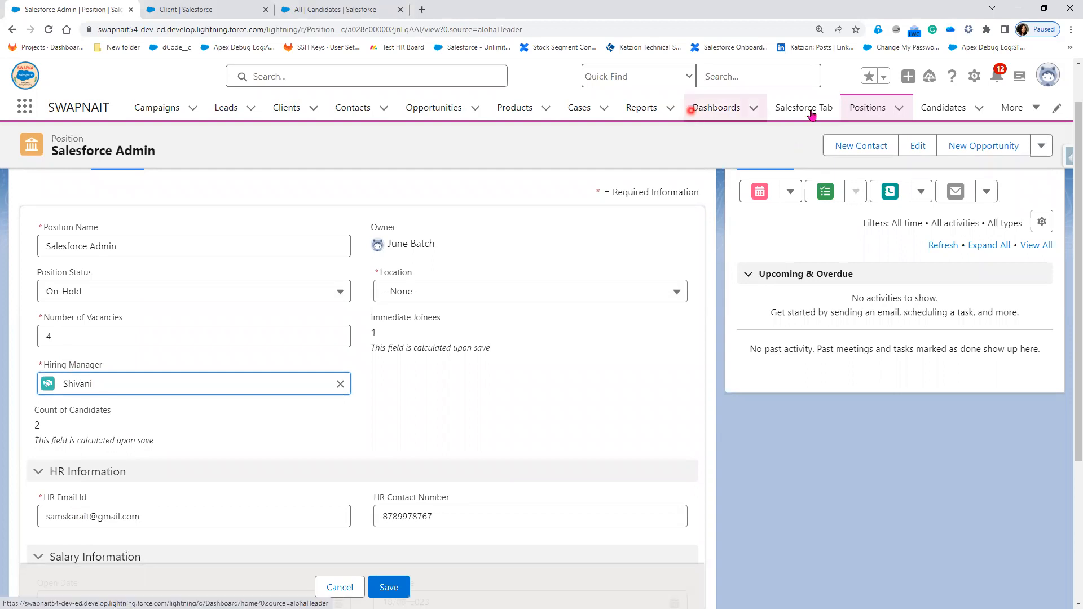
Search all apps and items for "custom" and open the Customers object's list of records.
left_click(977, 111)
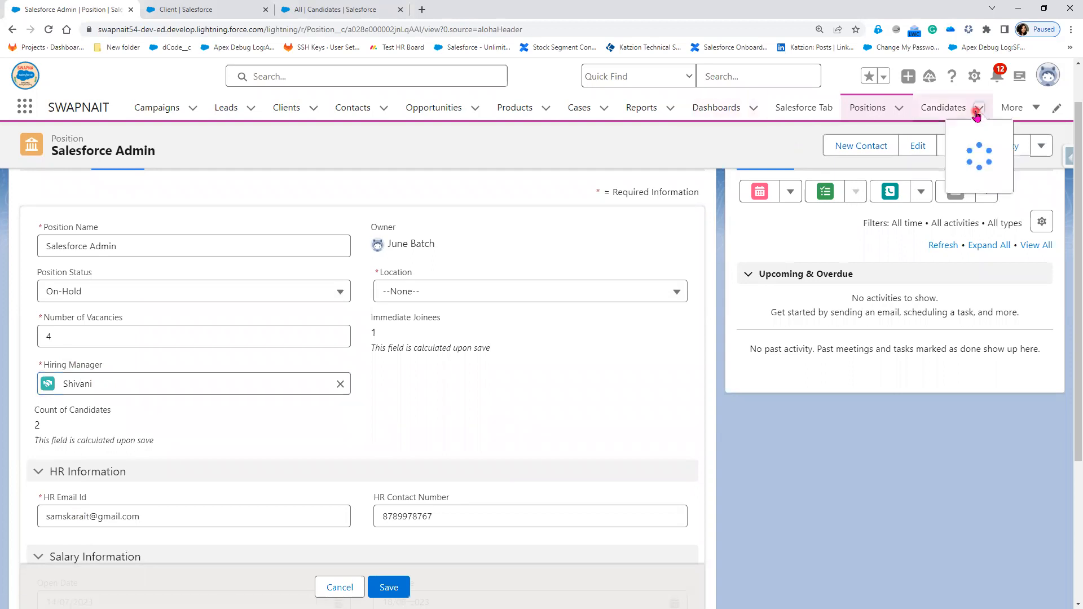
left_click(982, 135)
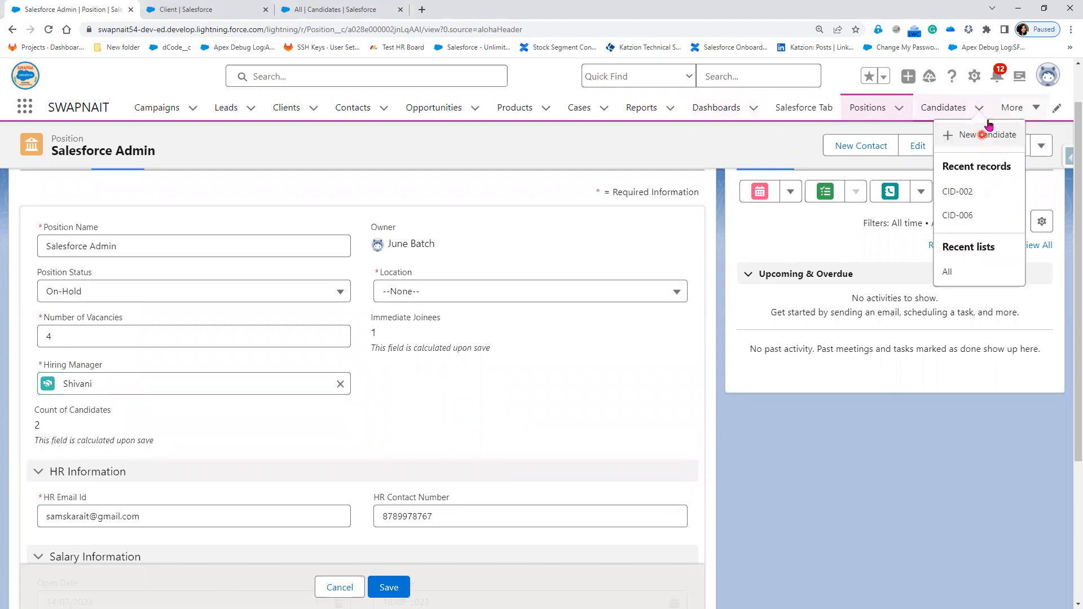
left_click(1036, 111)
left_click(30, 110)
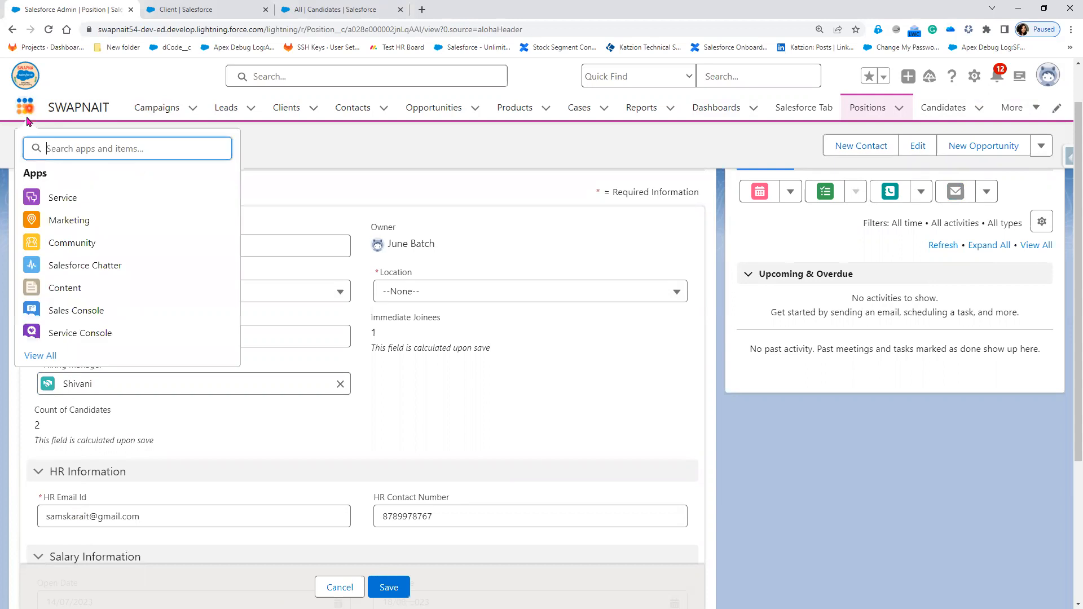
left_click(46, 356)
left_click(142, 149)
type("custom")
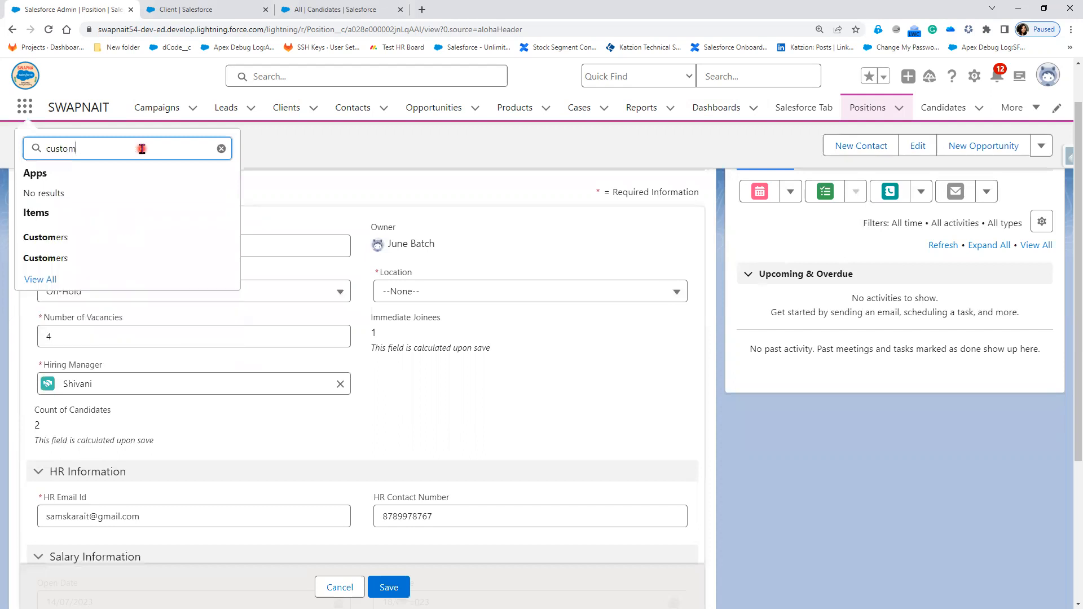
left_click(68, 242)
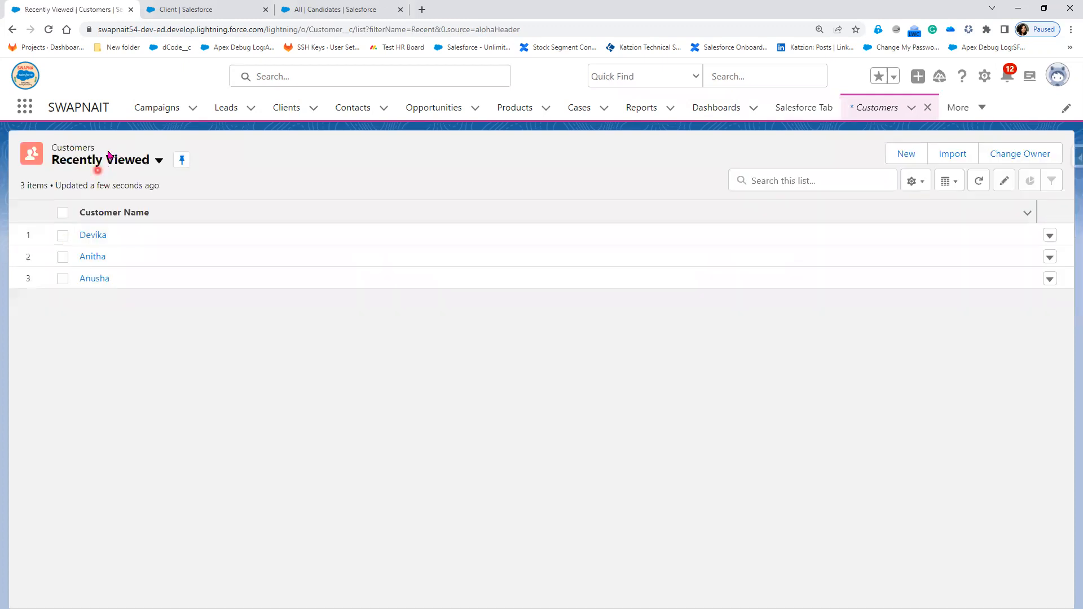
Switch the Customers list to the All view, open the first customer's record and review its detail fields and lookups.
left_click(160, 163)
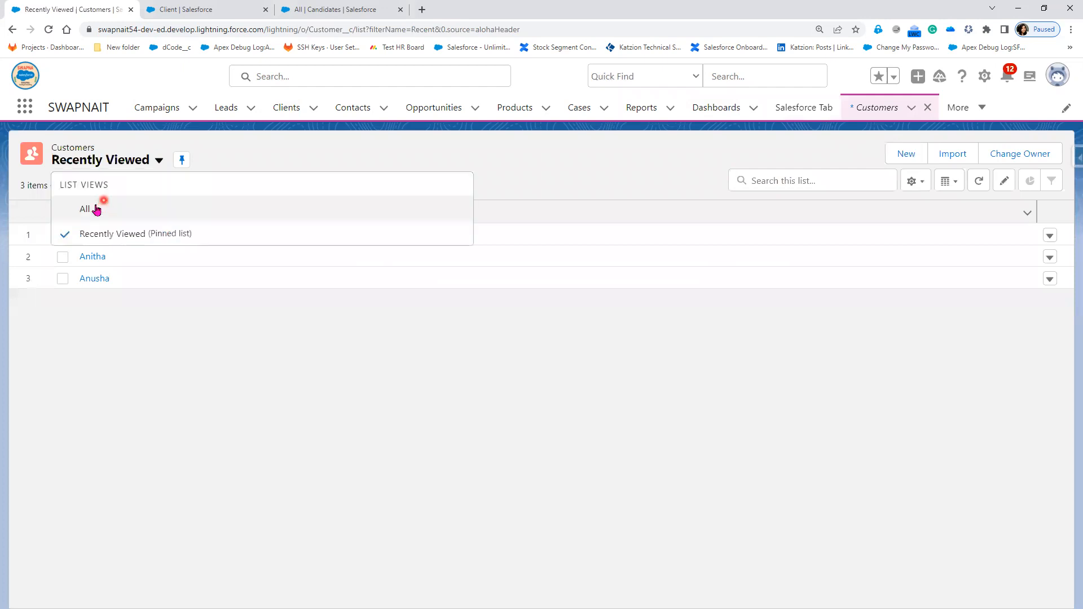
left_click(84, 209)
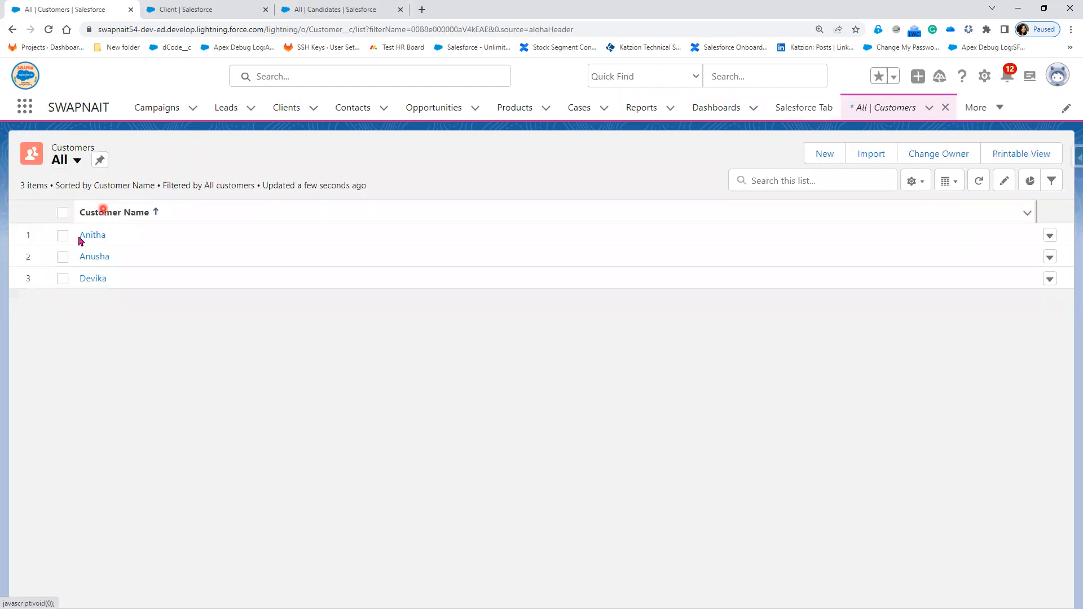
left_click(89, 237)
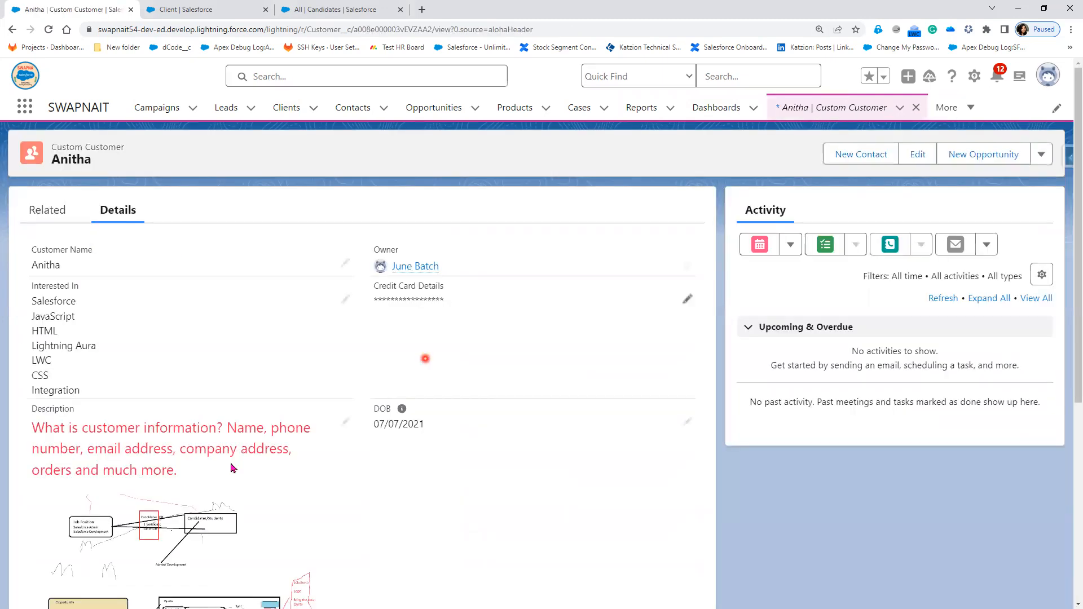
scroll(233, 468, "down", 1)
scroll(231, 466, "down", 5)
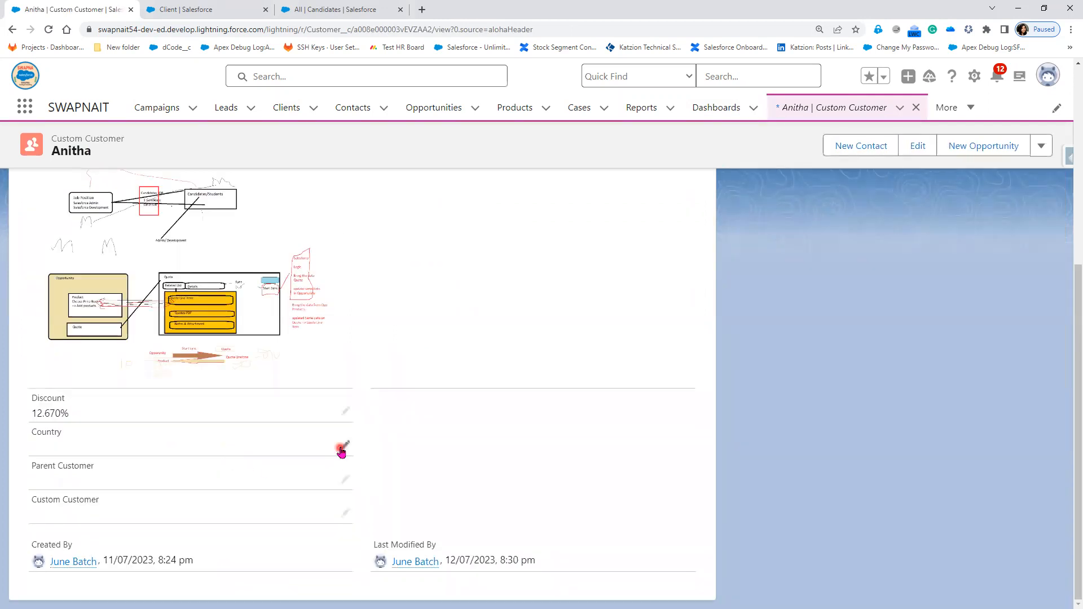
scroll(481, 500, "up", 5)
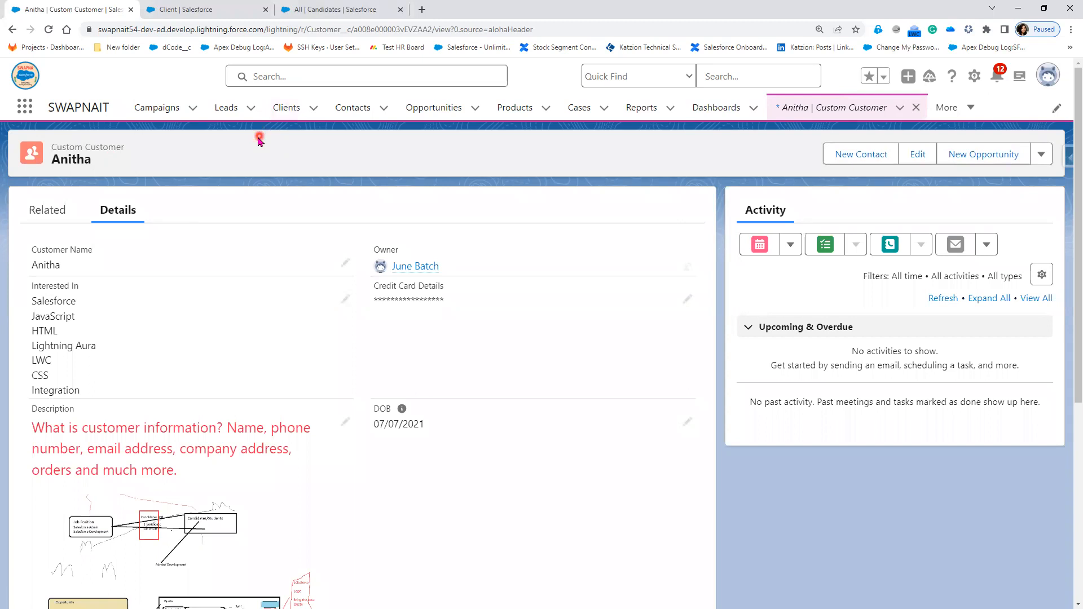
Find the Custom Customer object in Object Manager by searching for "custom" and open its Fields & Relationships.
left_click(225, 17)
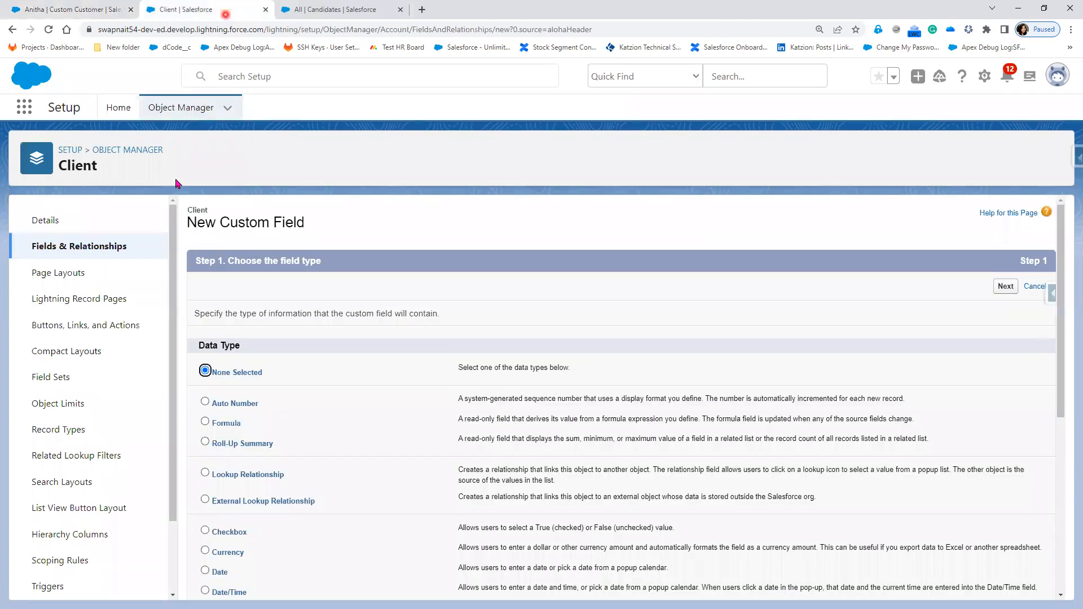
left_click(180, 112)
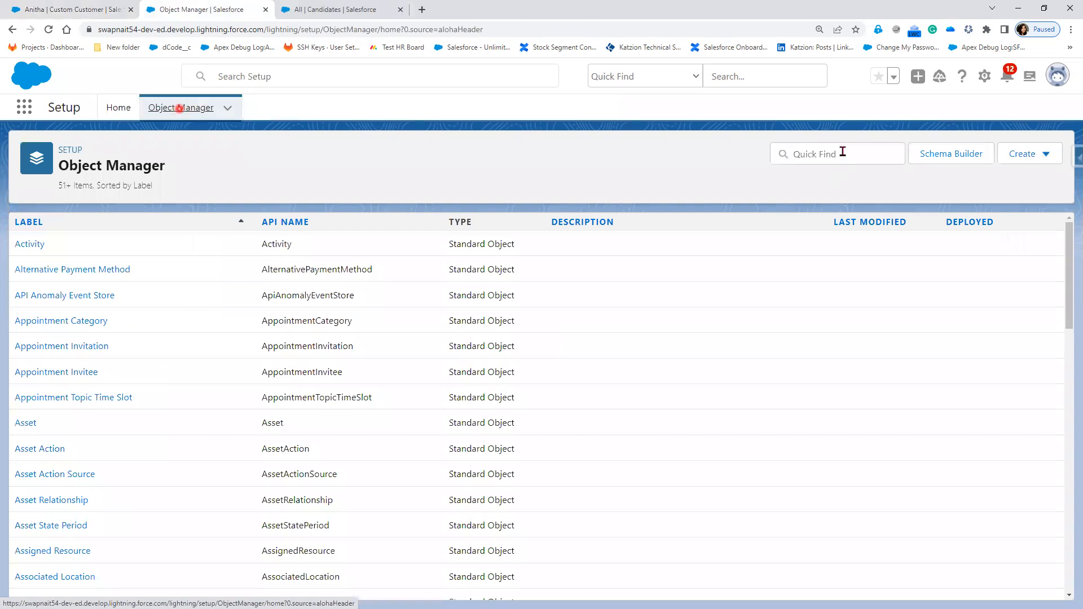
left_click(837, 153)
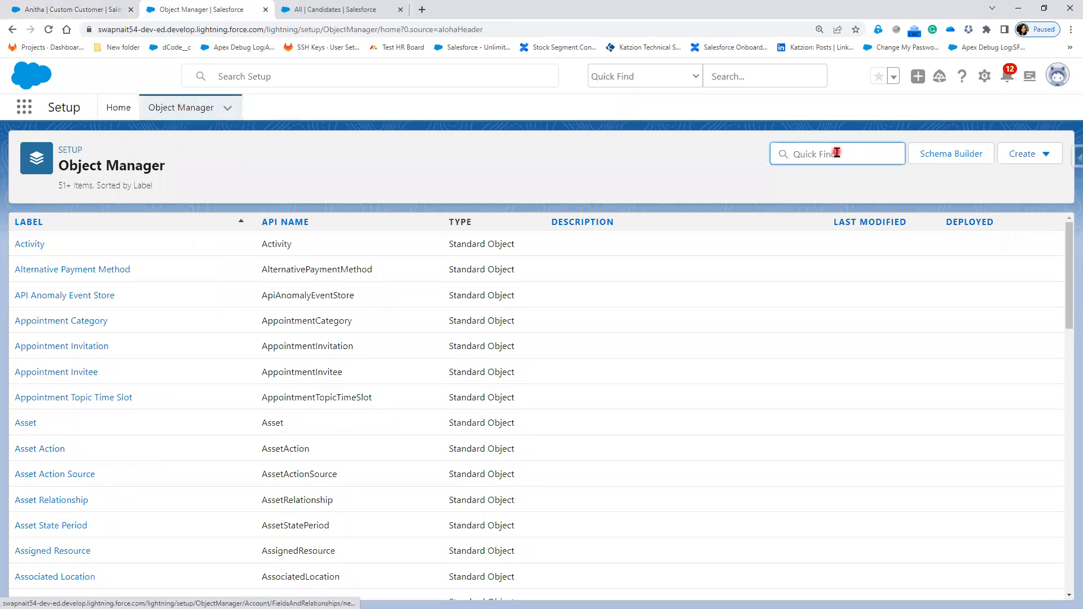
type("custom")
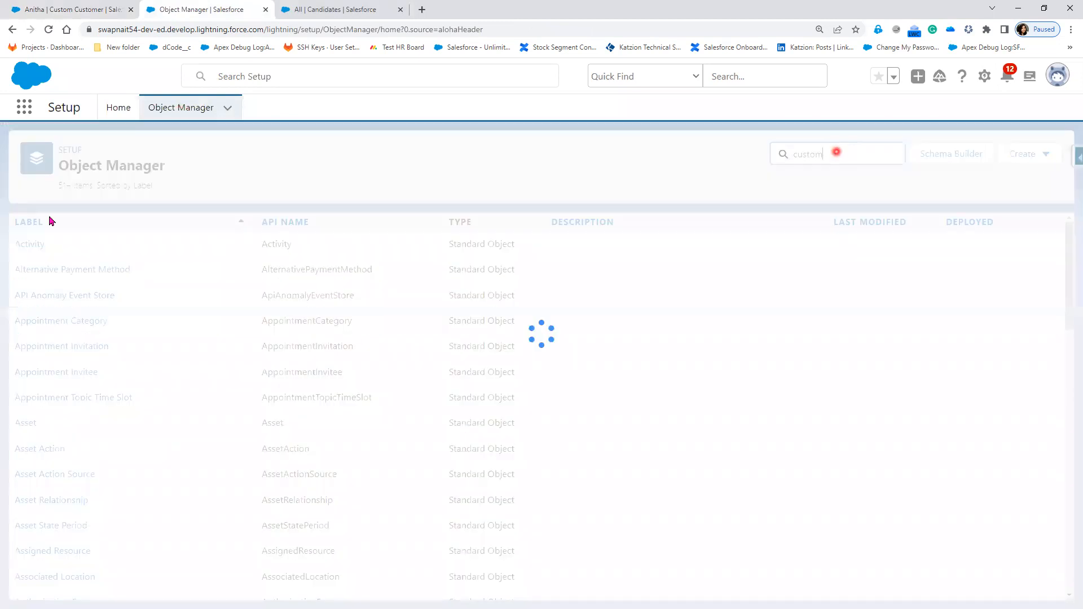
left_click(55, 249)
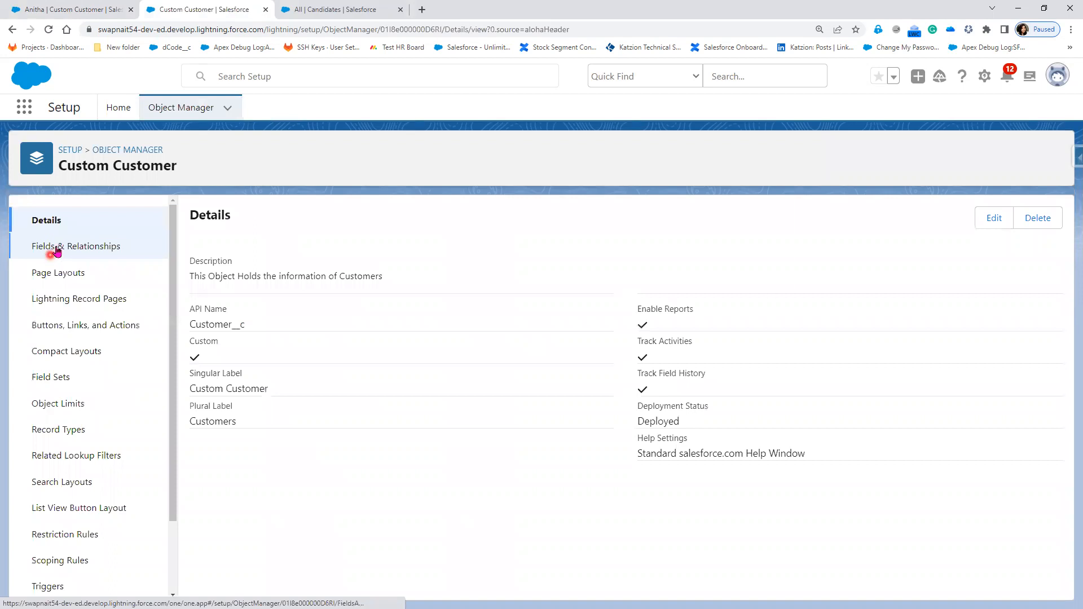
left_click(57, 249)
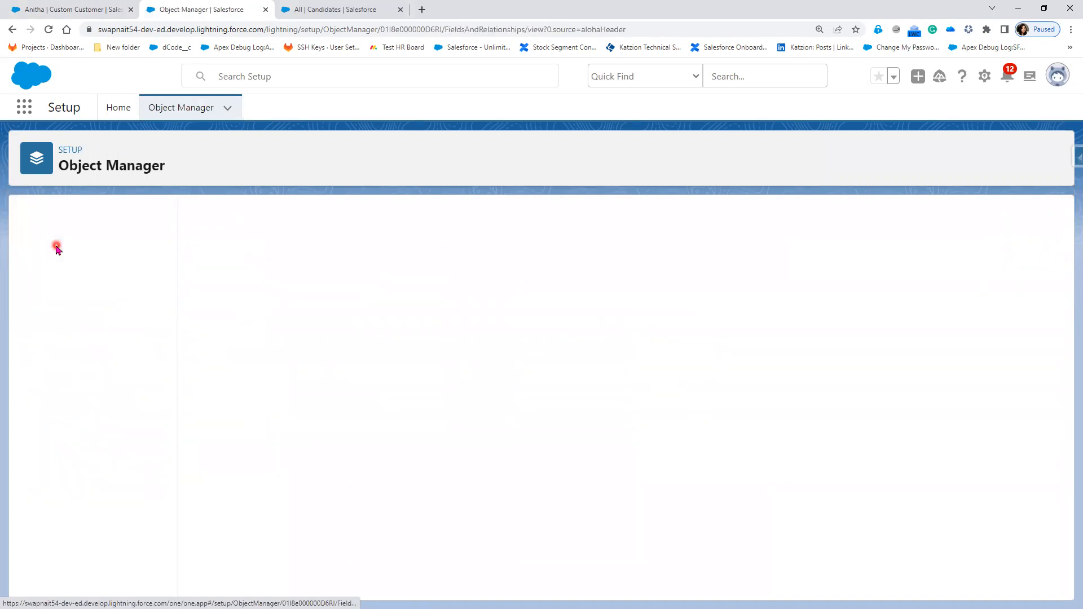
Start a new Lookup Relationship field on Custom Customer and relate it to the Client object.
left_click(774, 224)
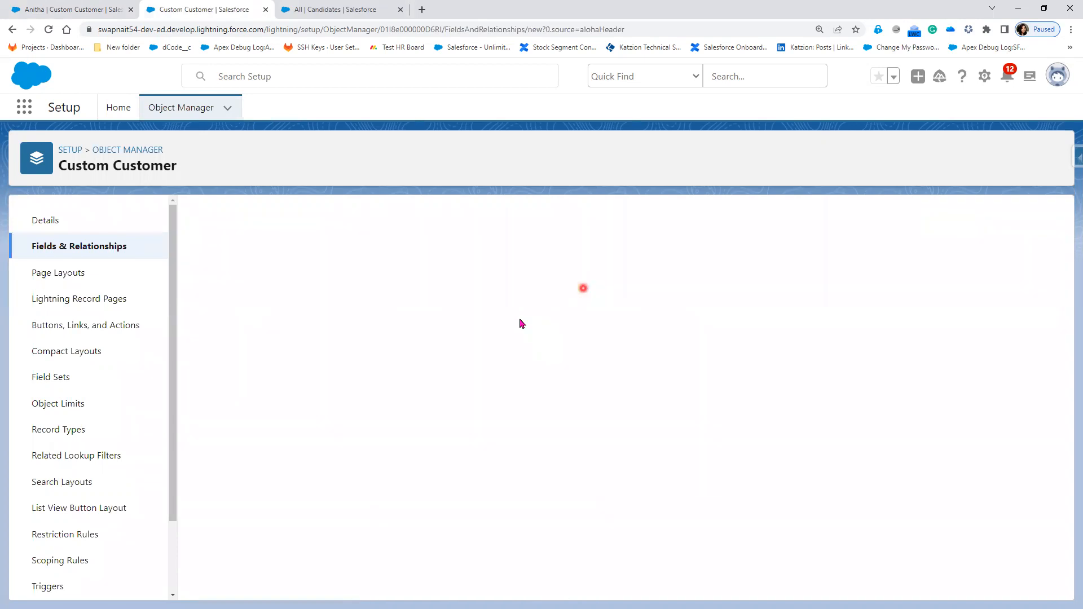
left_click(259, 474)
left_click(1008, 289)
left_click(1008, 289)
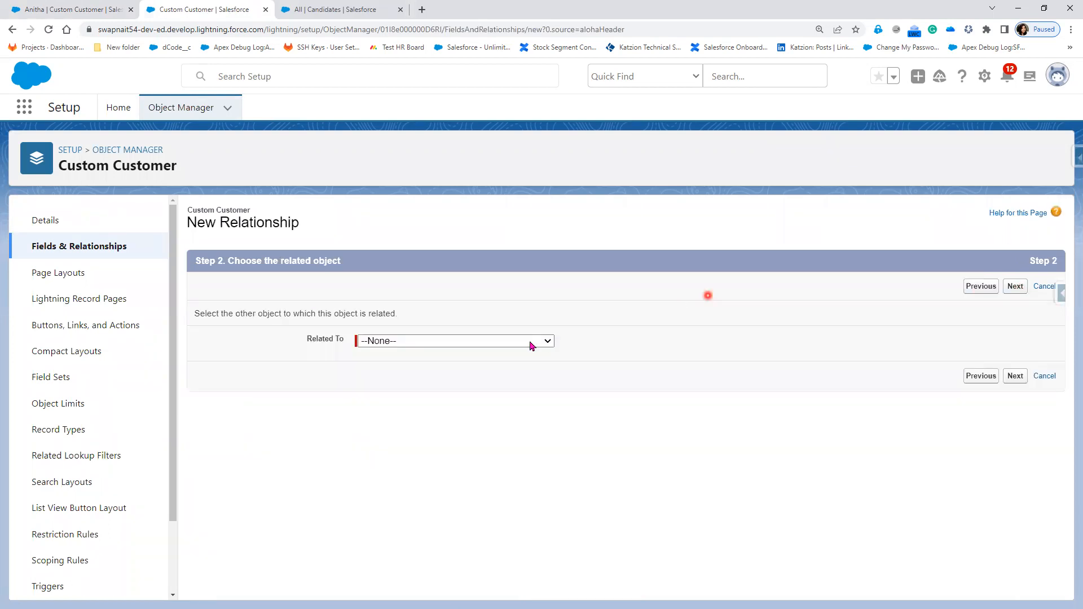
left_click(529, 340)
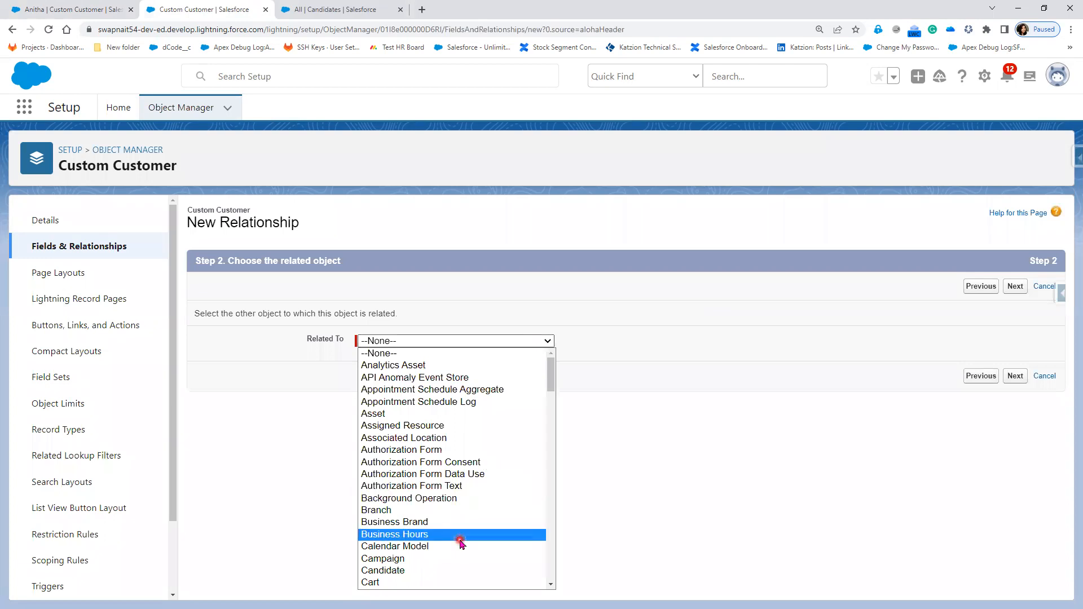
scroll(460, 542, "down", 2)
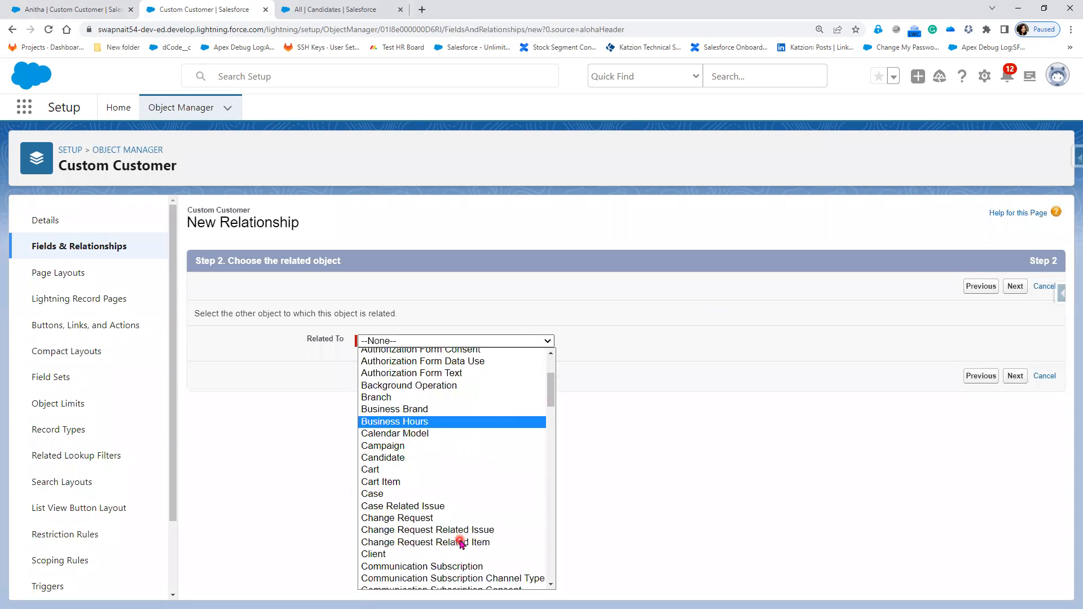
left_click(413, 556)
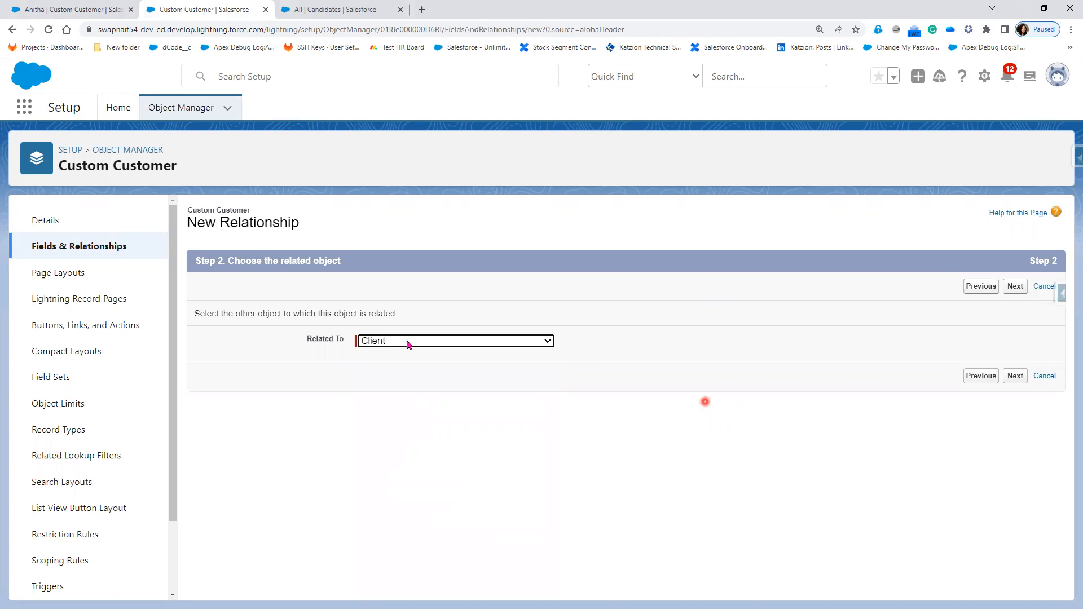
left_click(1019, 380)
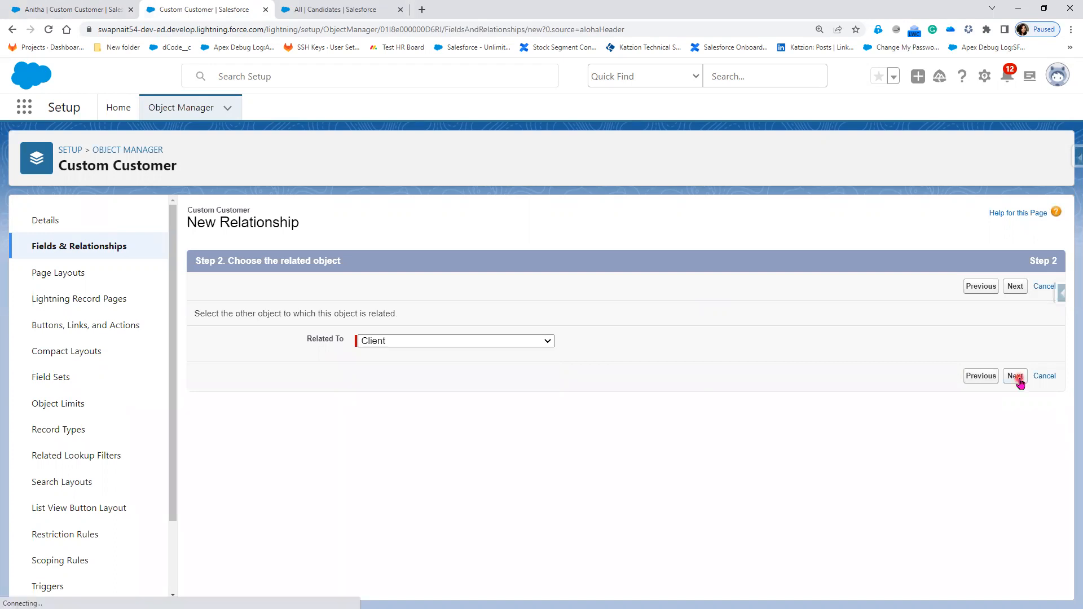
Accept the default Client label, field-level security and Customer Layout placement, and save the new lookup field.
left_click(553, 329)
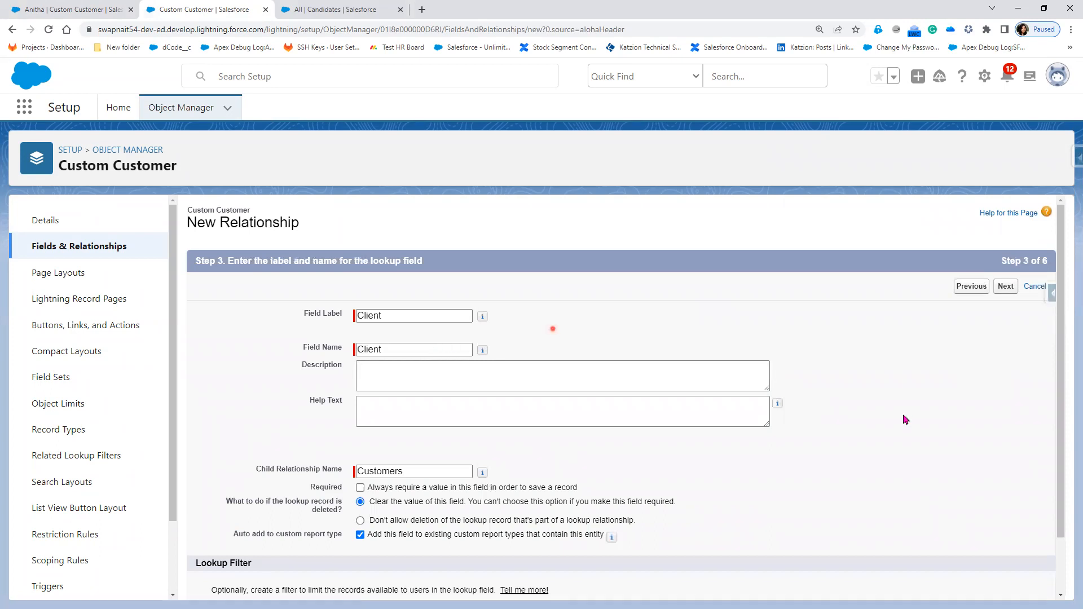
scroll(902, 414, "down", 1)
left_click(1023, 232)
left_click(1011, 231)
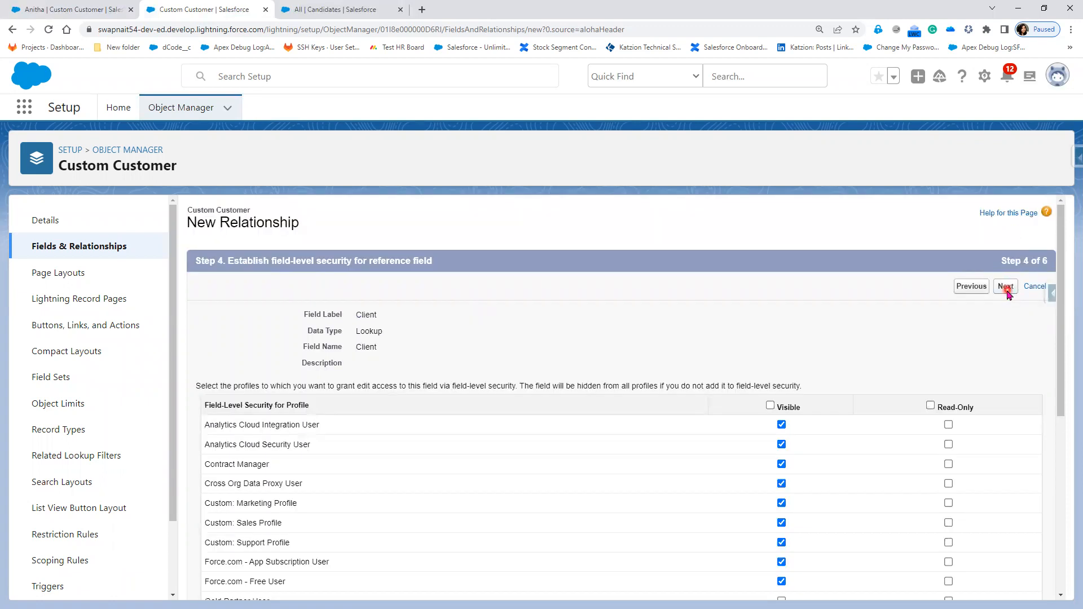
left_click(1006, 288)
left_click(1015, 287)
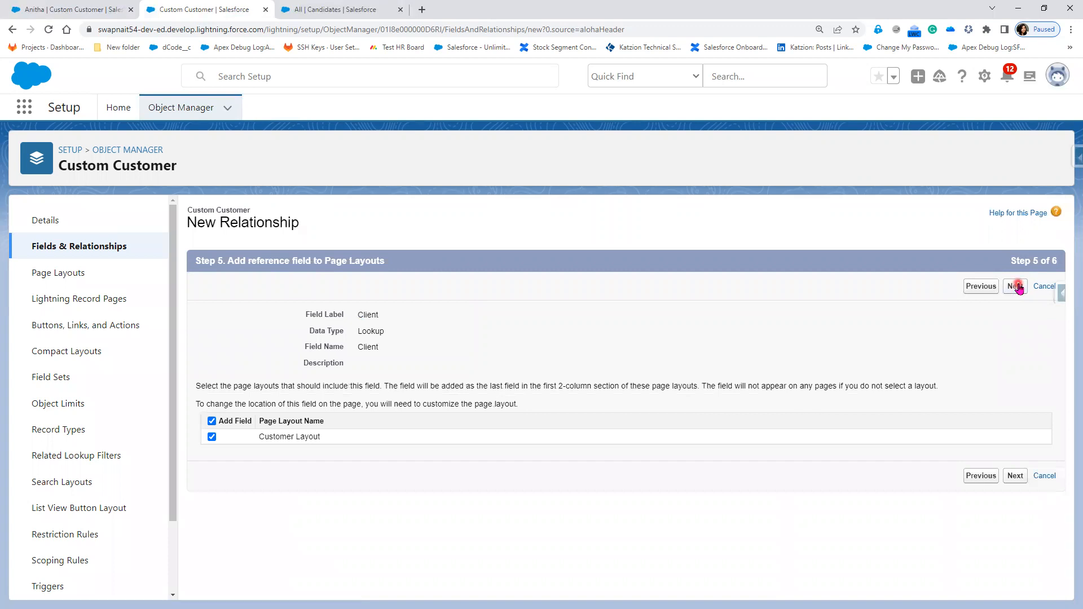
left_click(1016, 286)
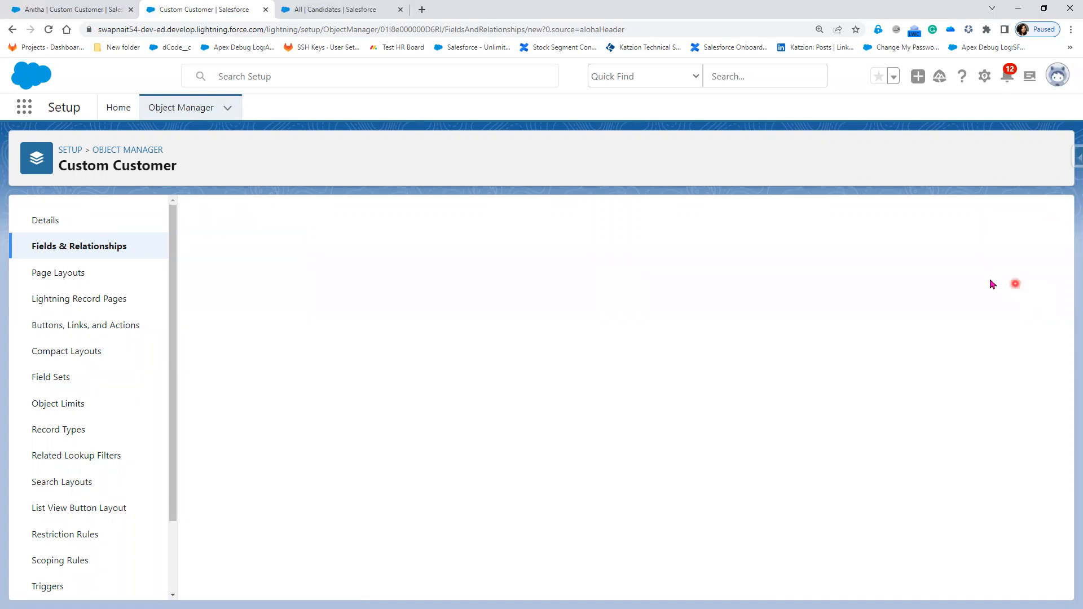
Reload the first customer's record and inspect its Custom Customer and Client lookup fields in edit mode.
left_click(100, 6)
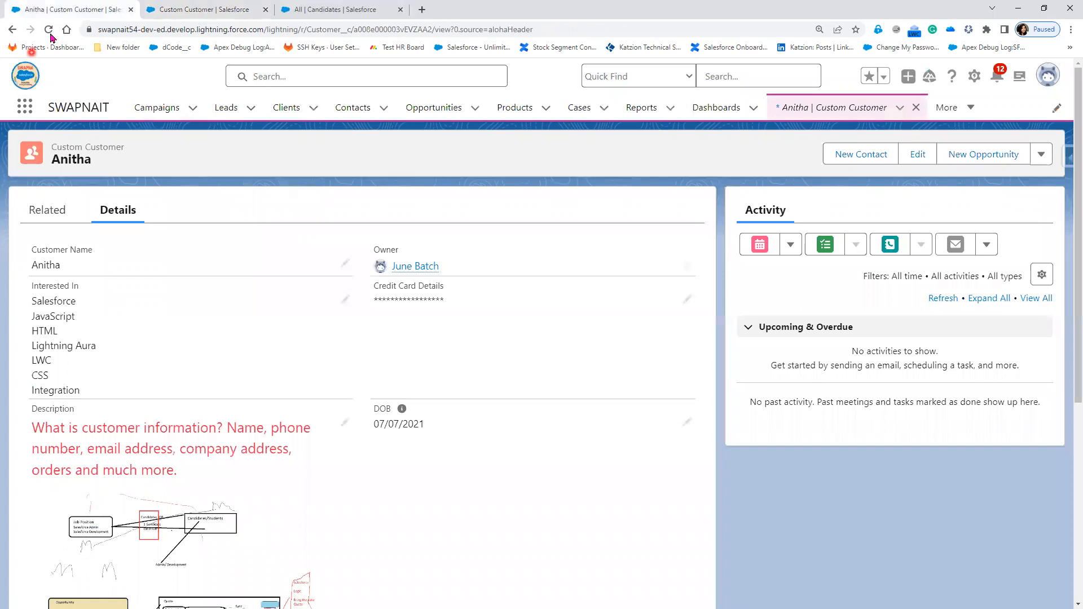
left_click(50, 29)
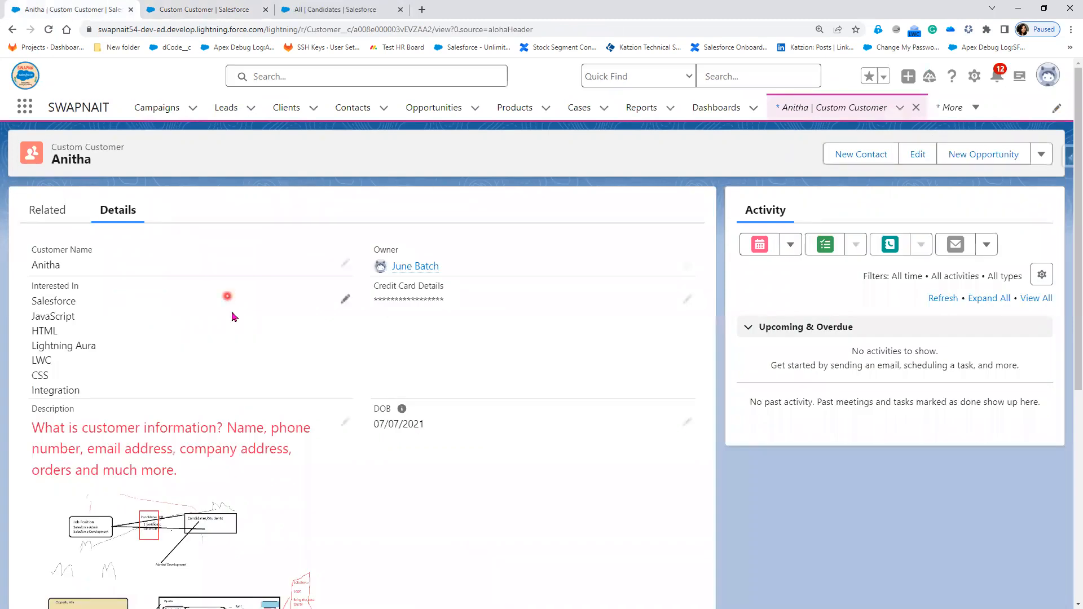
scroll(234, 315, "down", 6)
left_click(345, 515)
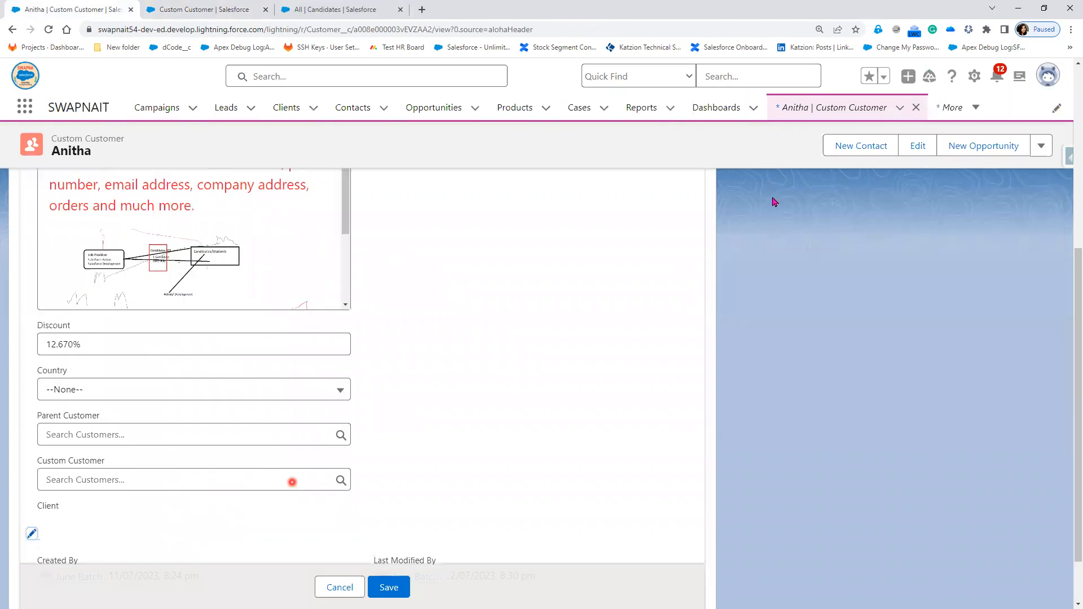
Leave the customer record without saving and return to the Customers list in the All view.
left_click(973, 112)
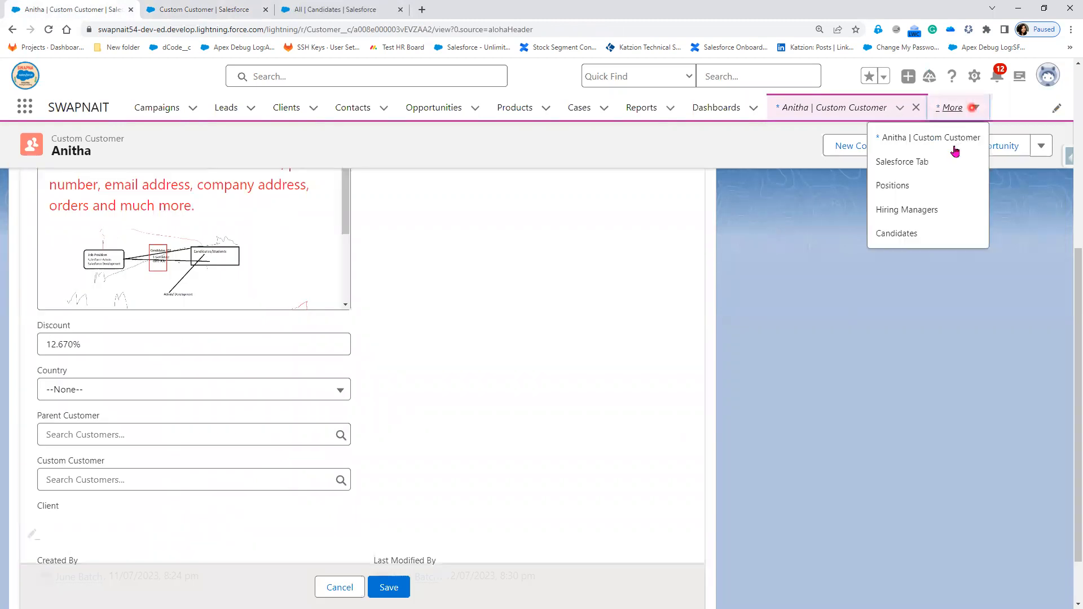
left_click(954, 143)
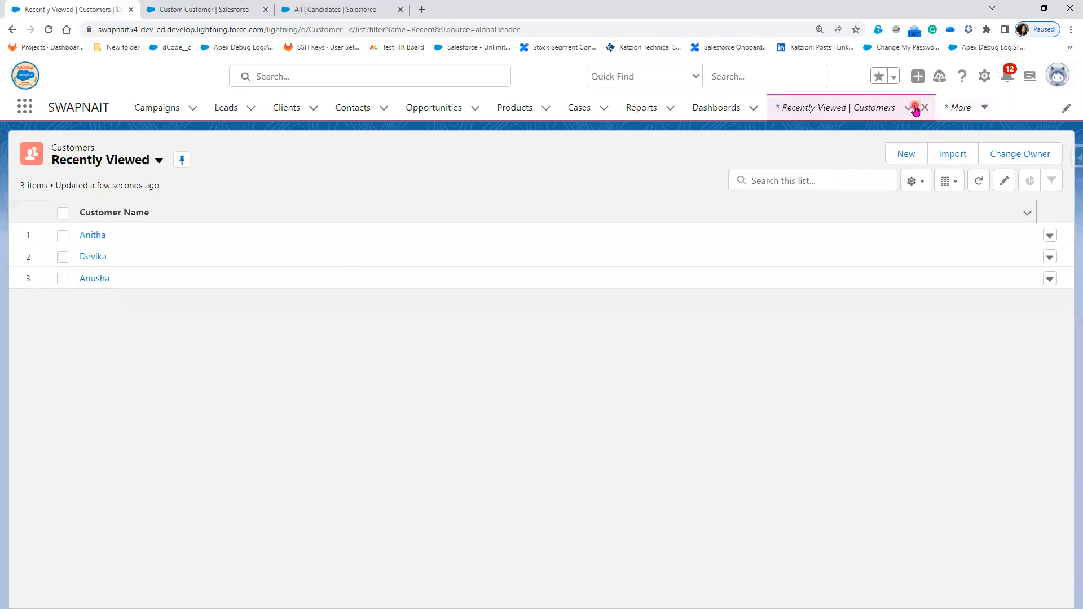
left_click(158, 160)
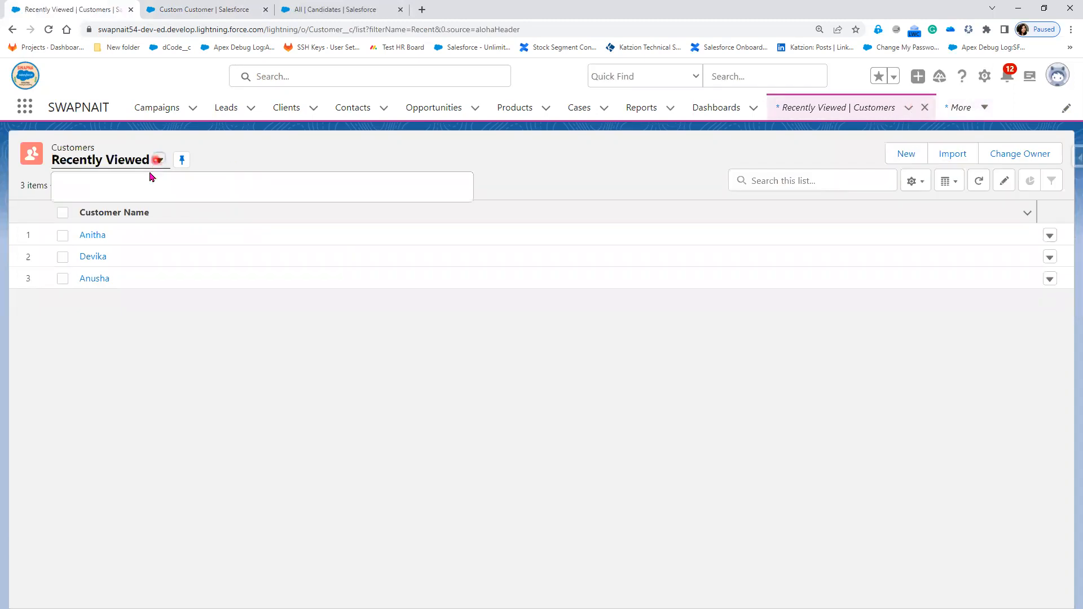
left_click(109, 213)
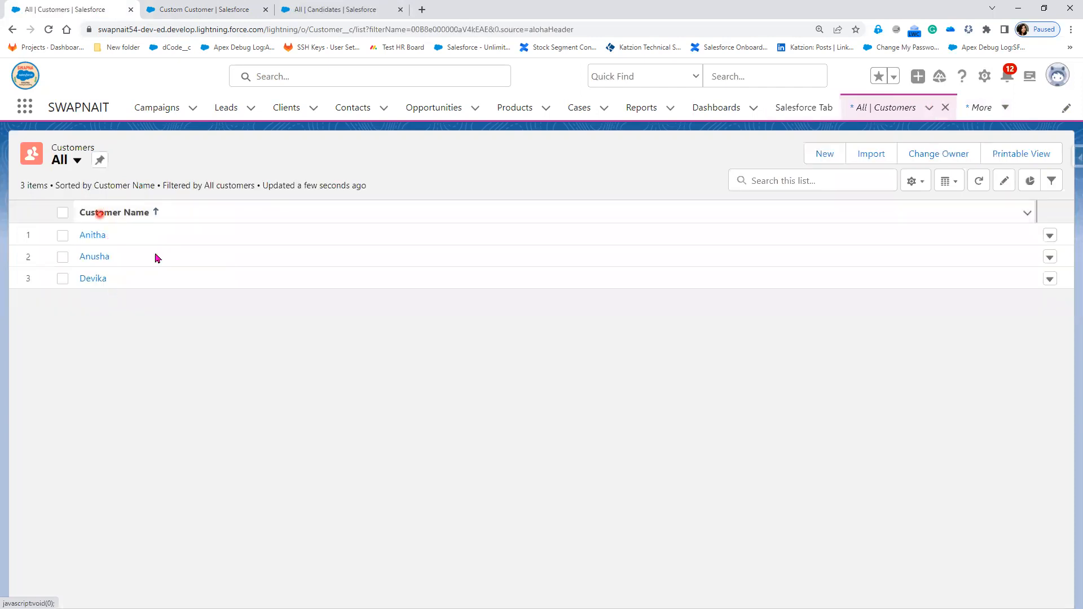
Add the Client field to the visible columns of the Customers All list view and save the selection.
left_click(916, 184)
left_click(854, 358)
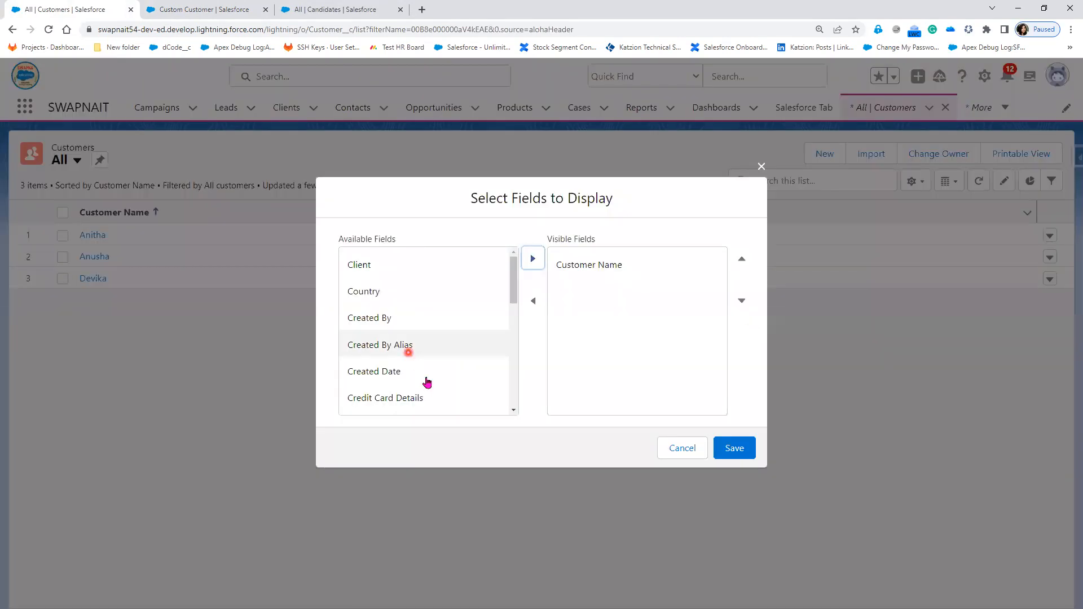
scroll(427, 381, "down", 3)
scroll(427, 382, "down", 2)
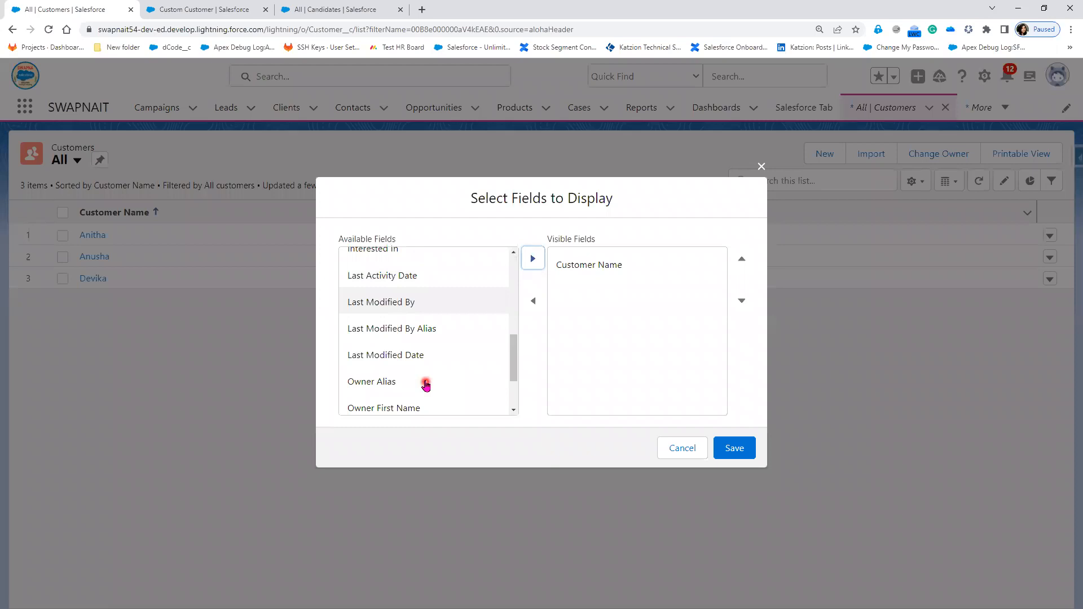
scroll(427, 375, "up", 3)
scroll(427, 373, "up", 2)
left_click(453, 276)
left_click_drag(453, 276, 636, 327)
left_click(743, 454)
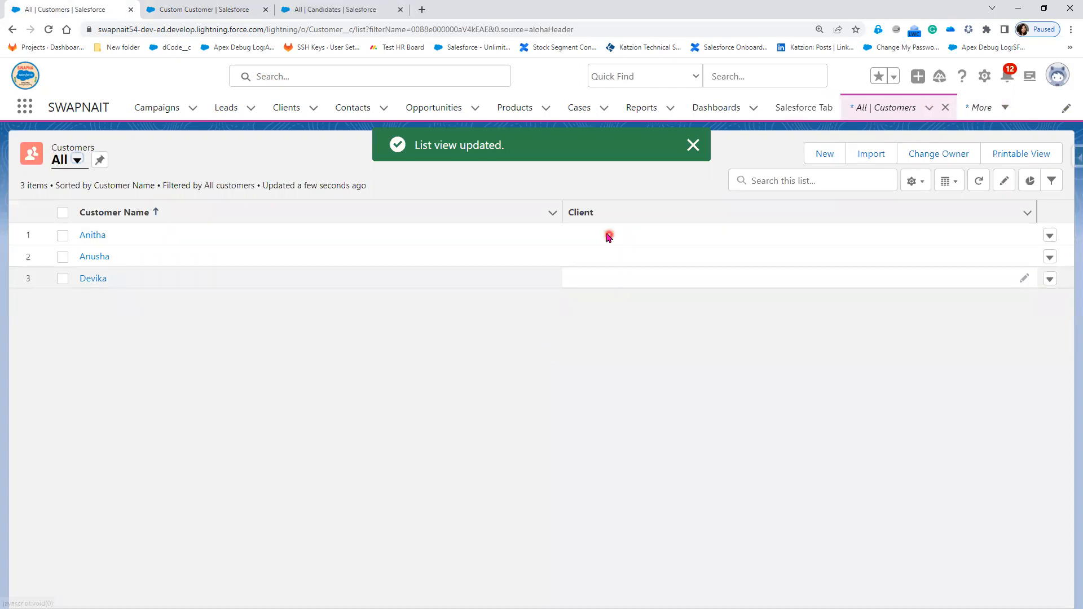
Set the Client of the first customer to SwapnaIT and of the second customer to Infosys, and save the list.
left_click(607, 236)
double_click(644, 246)
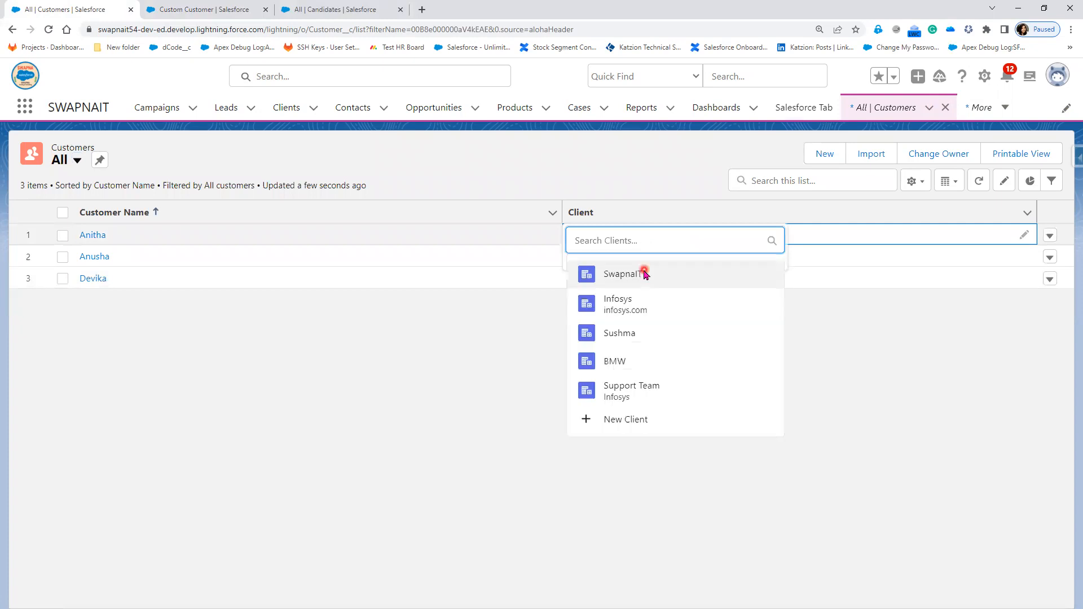
left_click(645, 274)
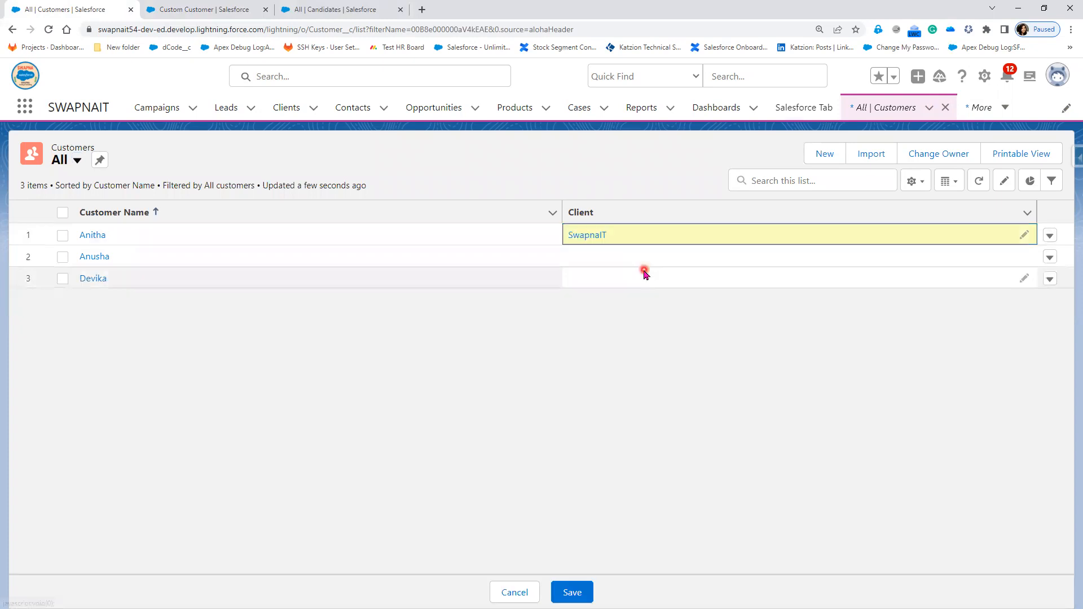
double_click(604, 264)
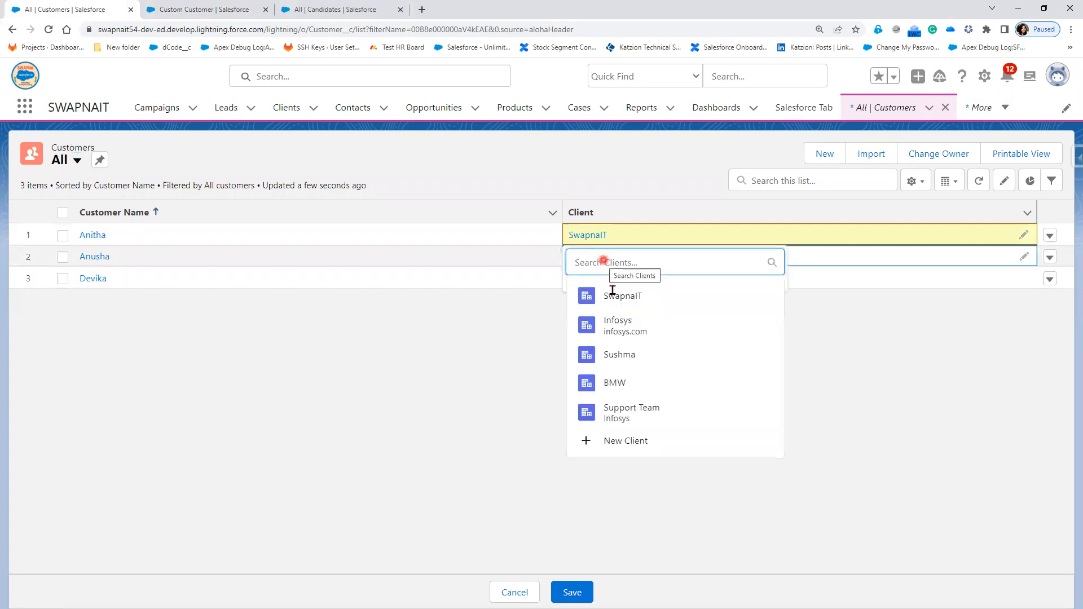
left_click(610, 324)
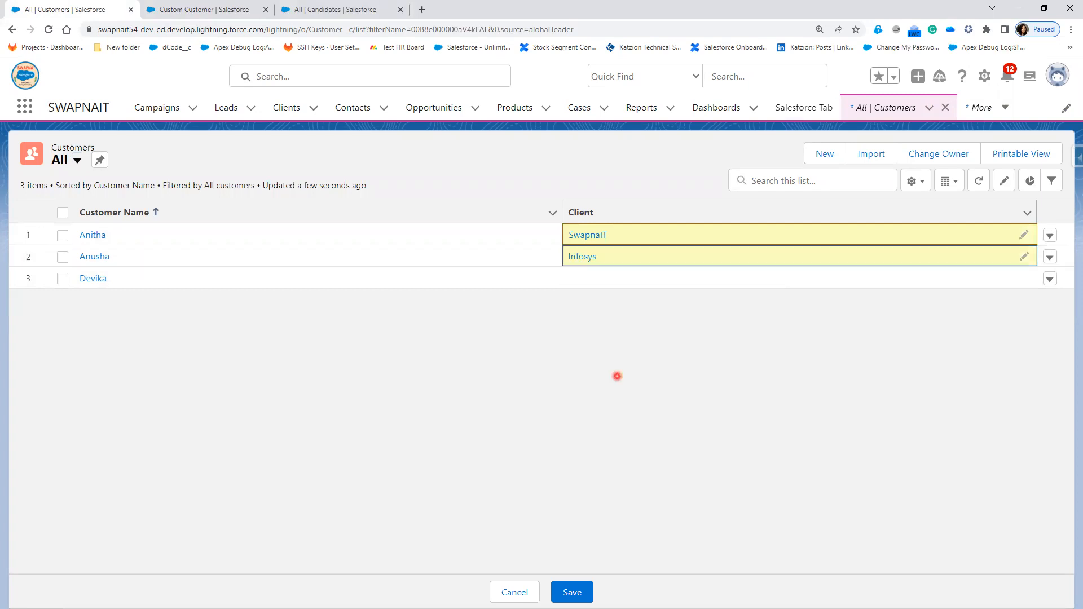
left_click(572, 593)
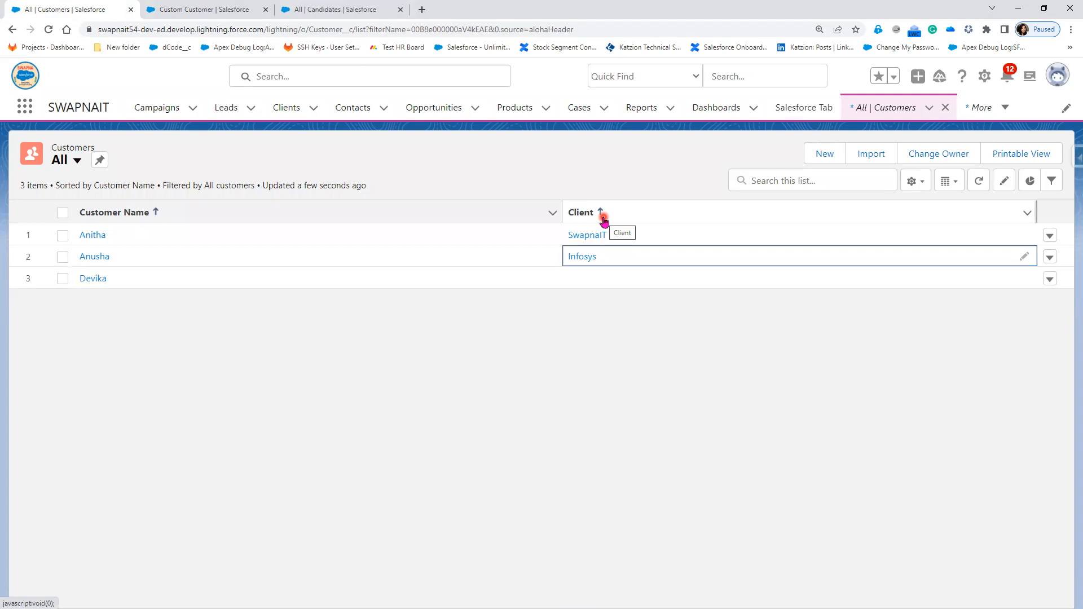
View the data types available for changing the Client lookup field of Custom Customer, and leave without changing it.
left_click(205, 9)
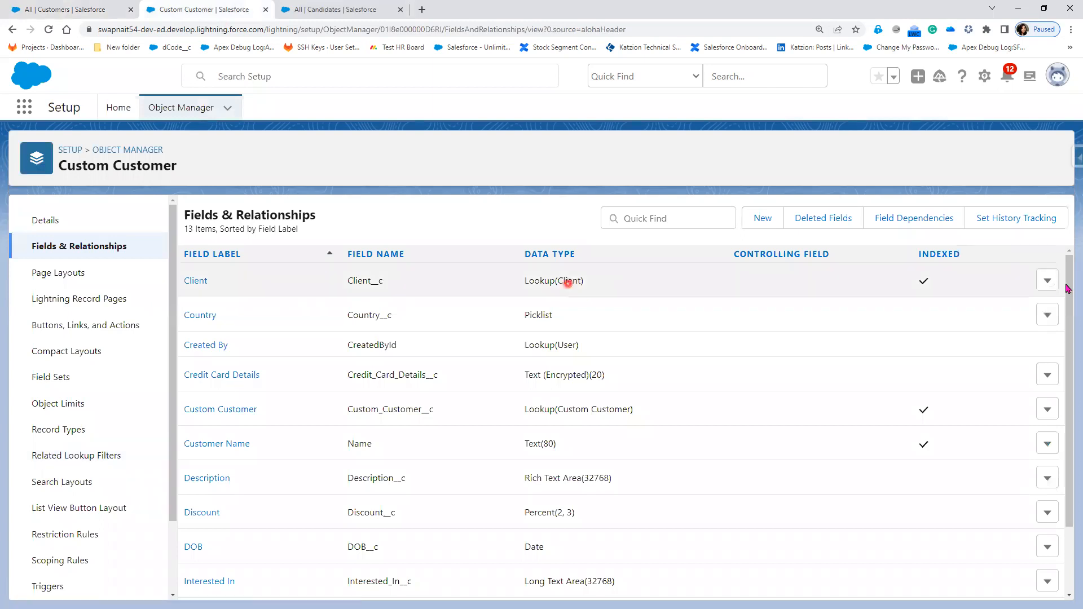
left_click(1046, 283)
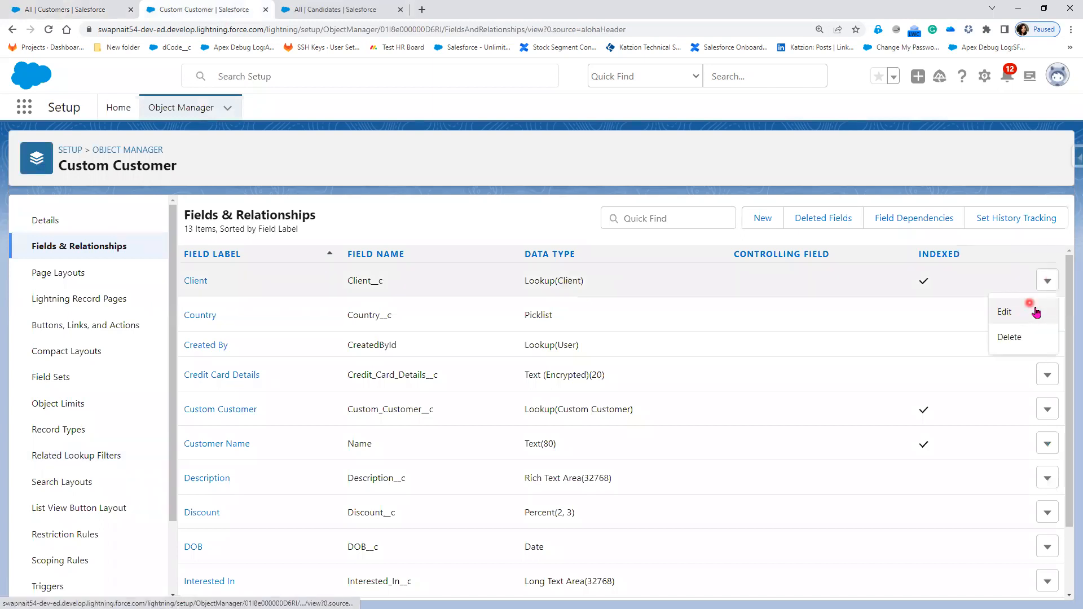
left_click(1035, 311)
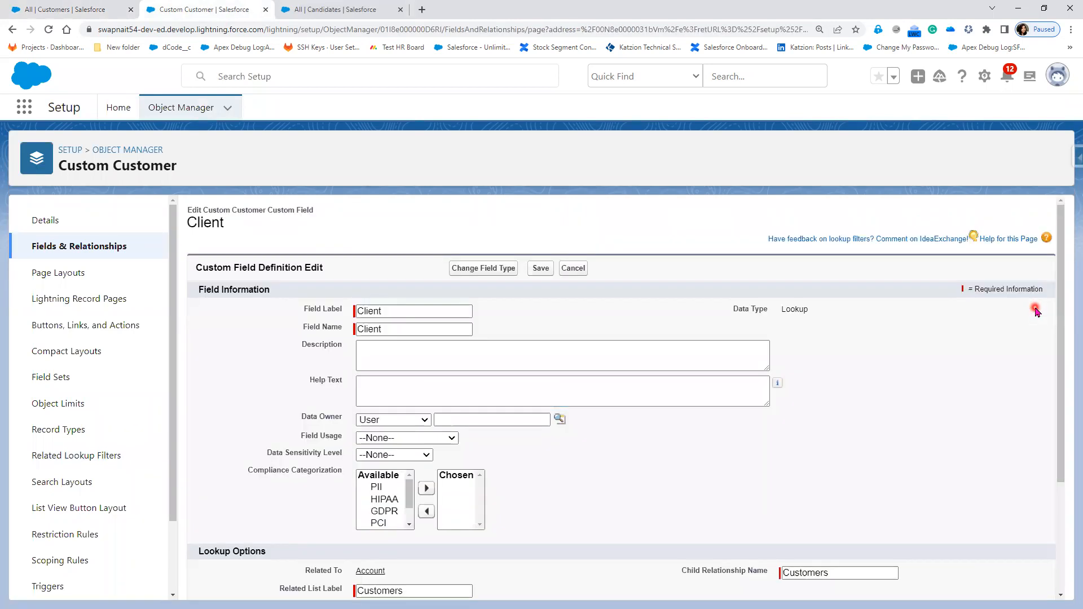
left_click(490, 270)
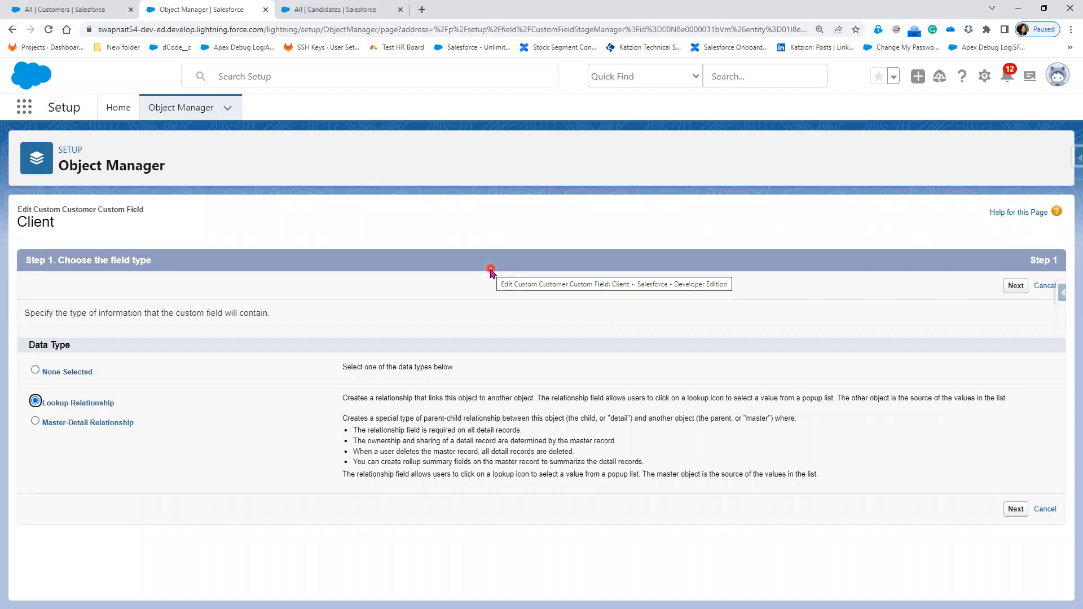
left_click(1044, 285)
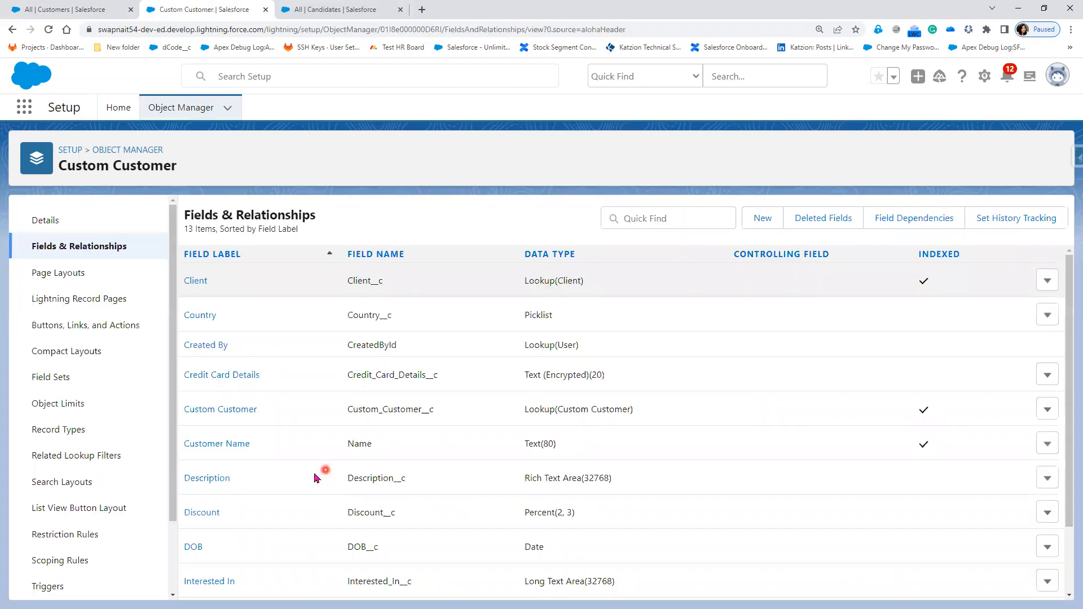
View the data types available for changing the Description field of Custom Customer, and cancel without changing it.
left_click(1049, 449)
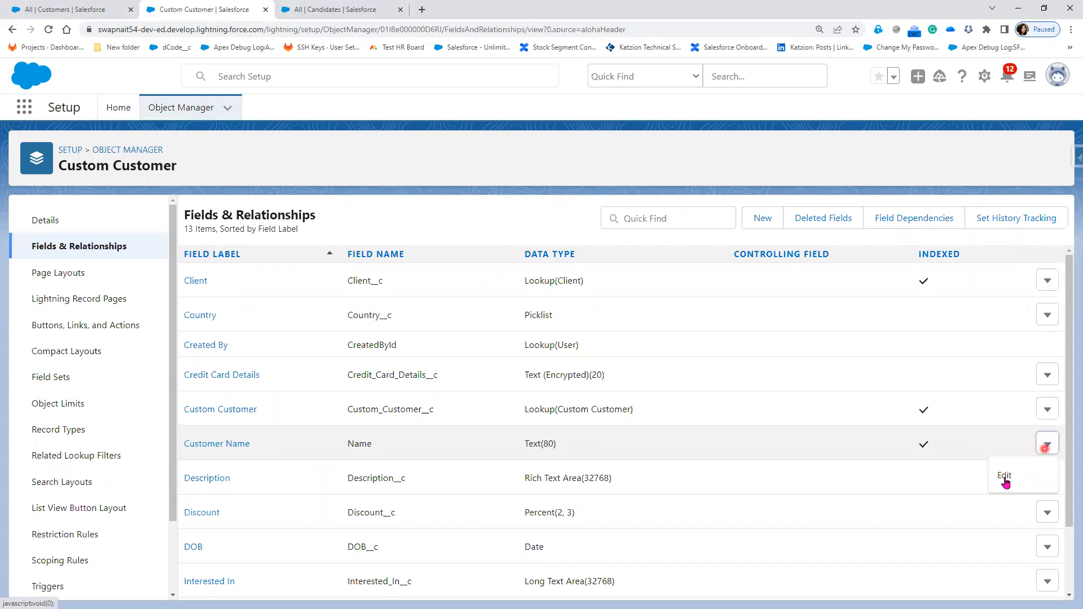
left_click(1000, 478)
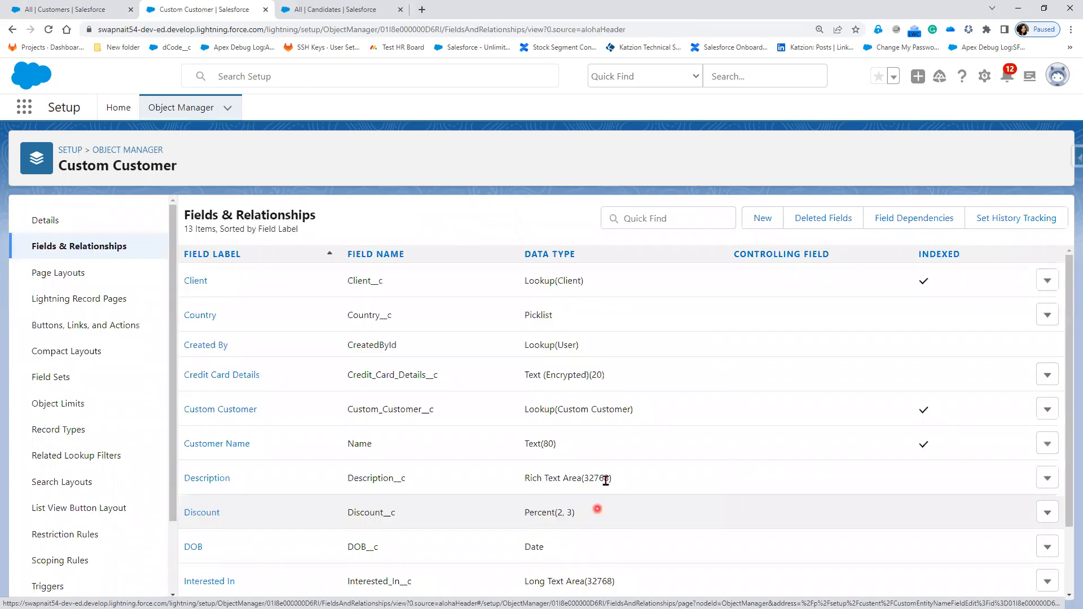
left_click(1047, 477)
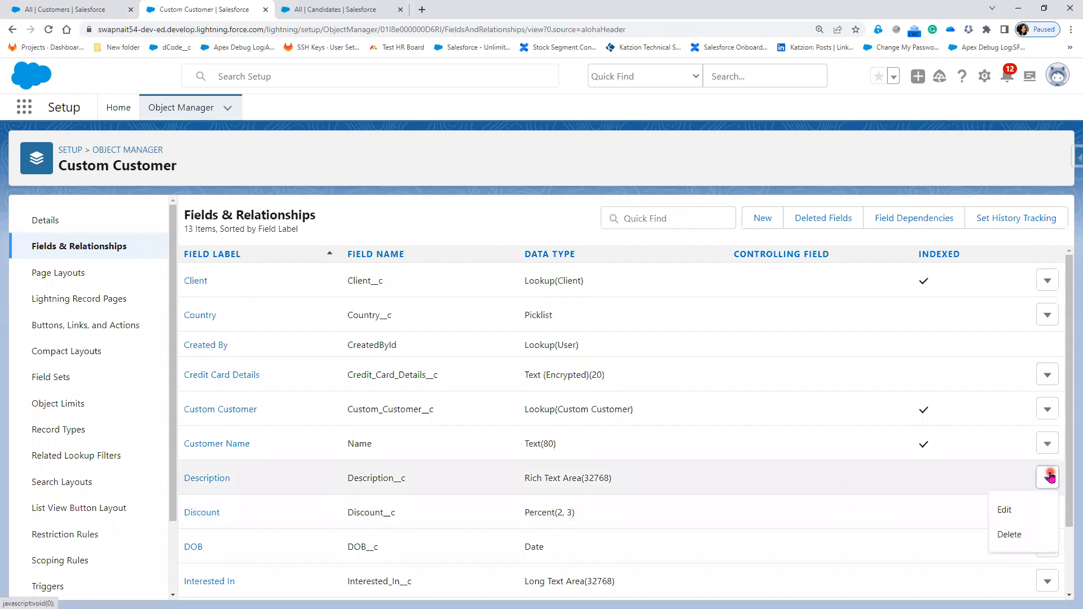
left_click(1006, 510)
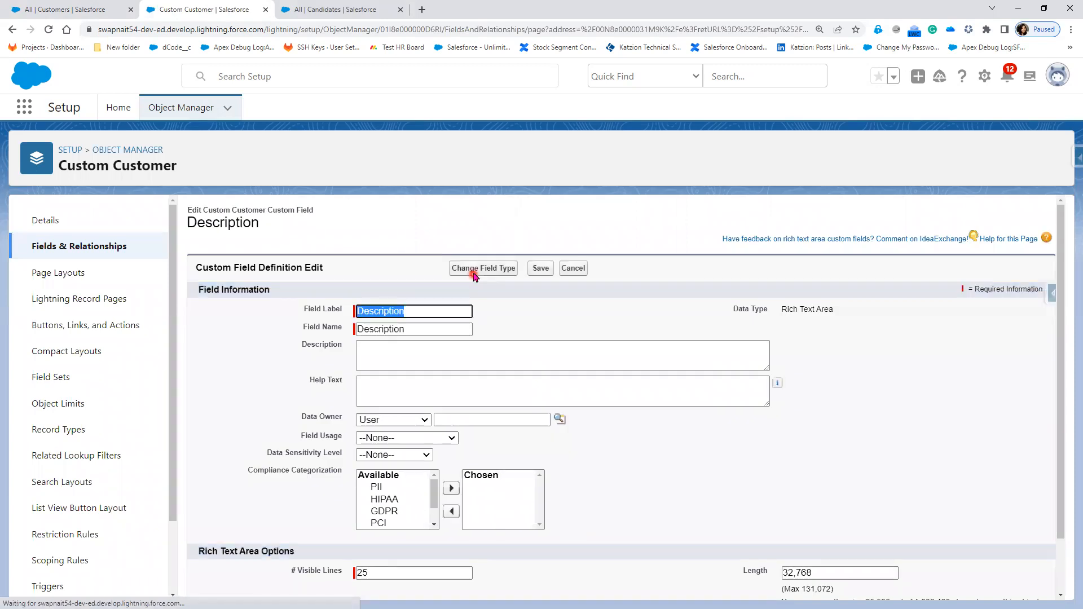
left_click(474, 275)
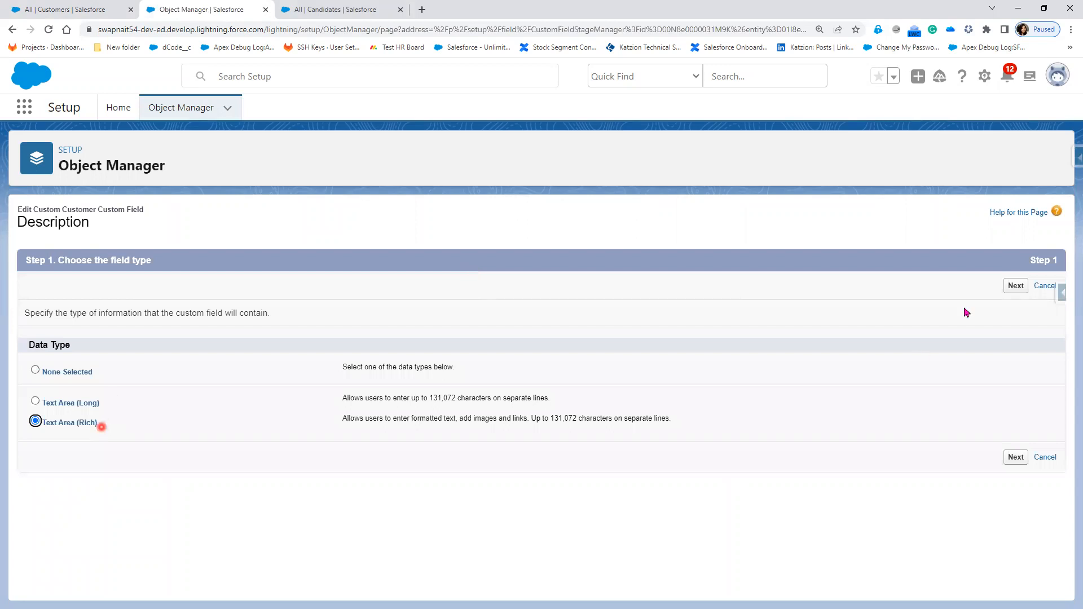
left_click(1049, 287)
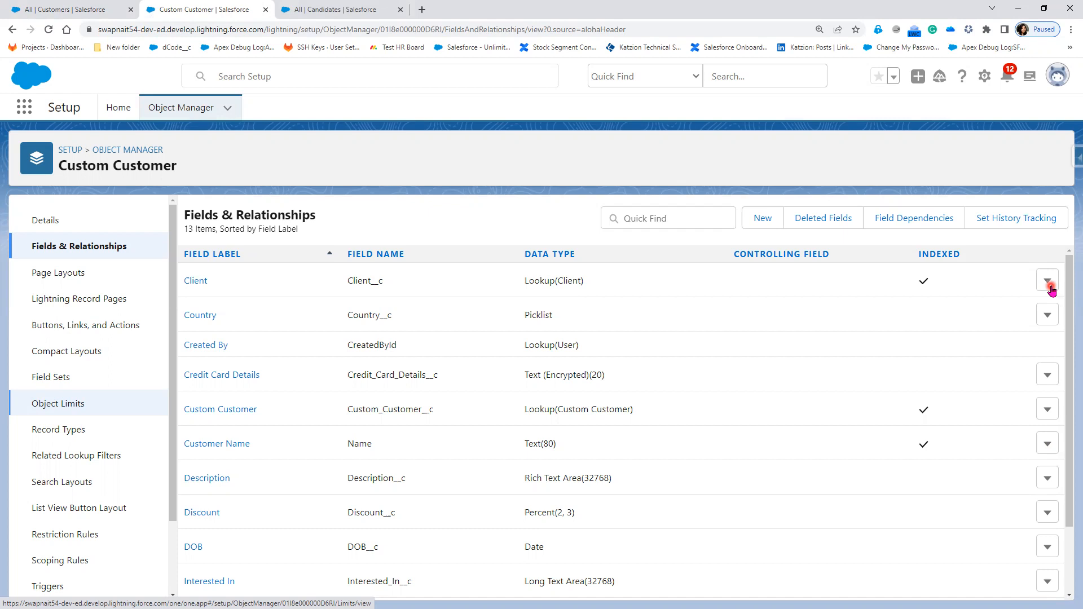
Try to convert the Client lookup field of Custom Customer to a Master-Detail Relationship with Read/Write sharing and save it.
left_click(1047, 282)
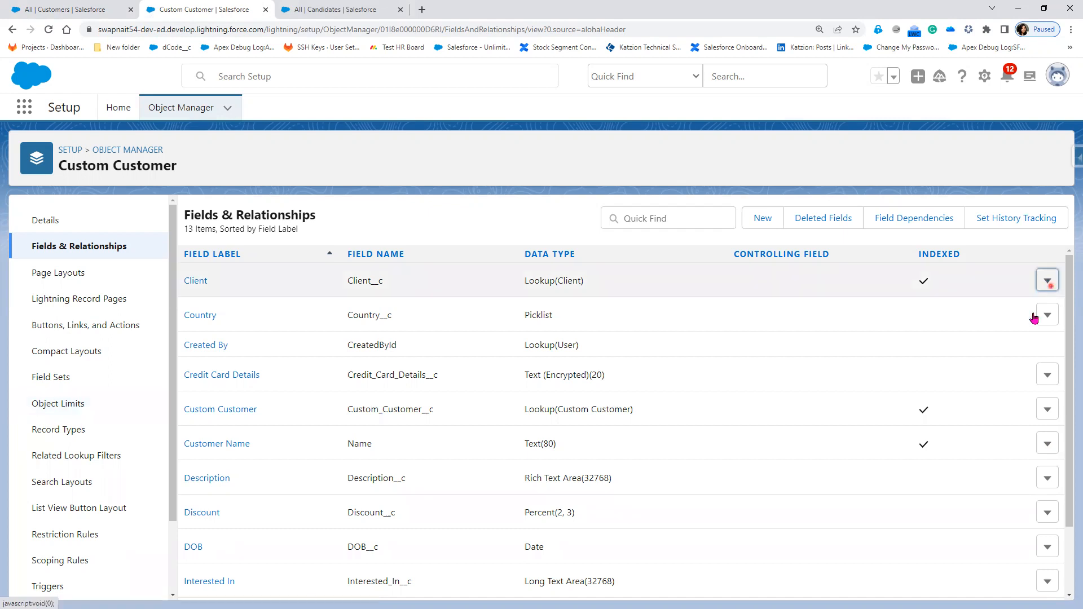
left_click(1033, 316)
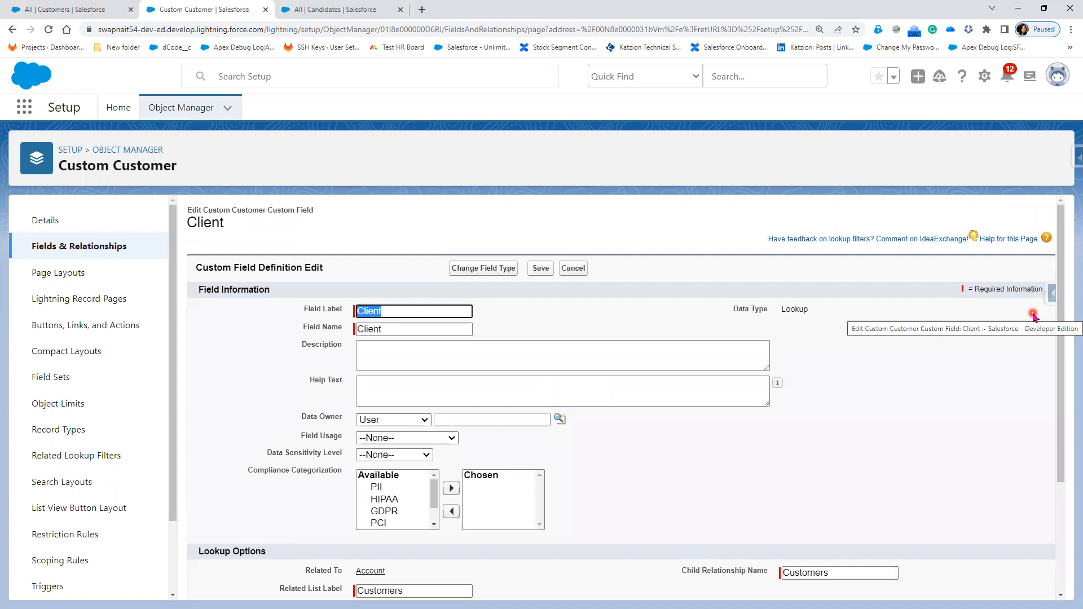
left_click(484, 274)
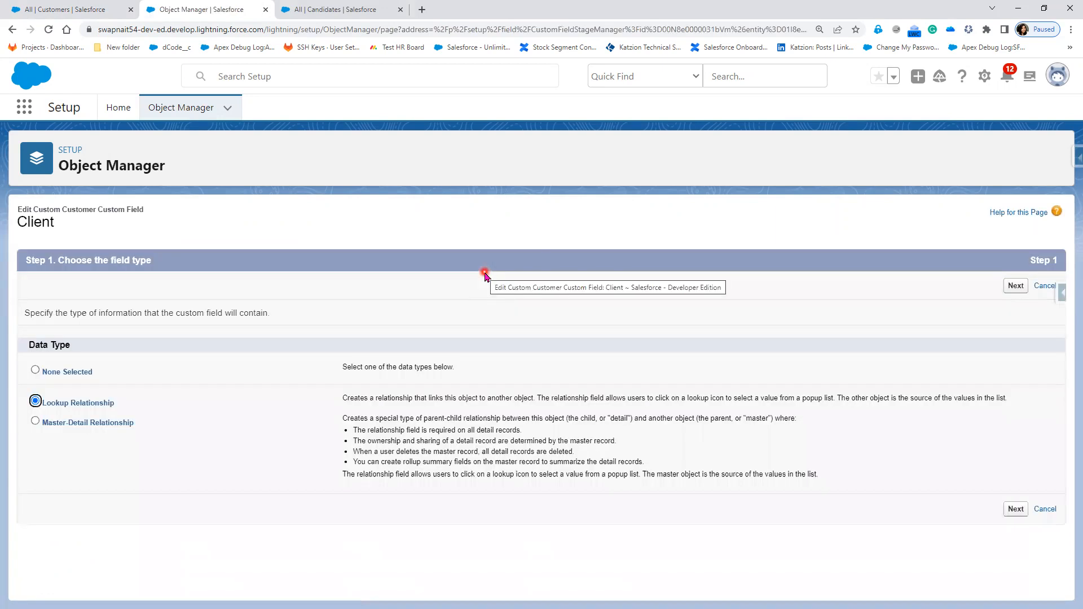
left_click(124, 423)
left_click(121, 423)
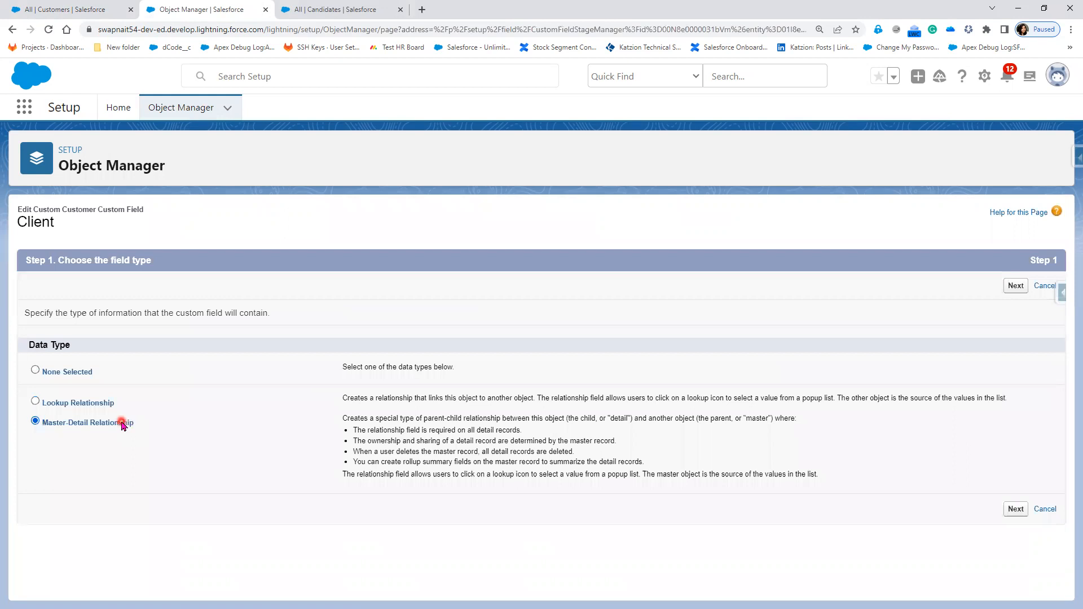
left_click(1010, 286)
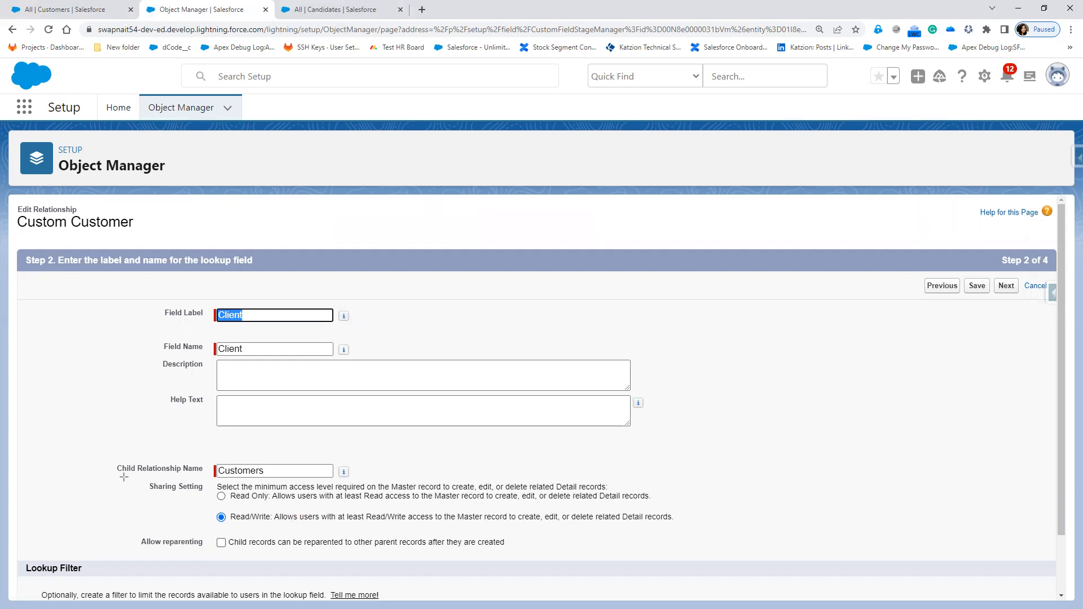
left_click_drag(124, 477, 688, 532)
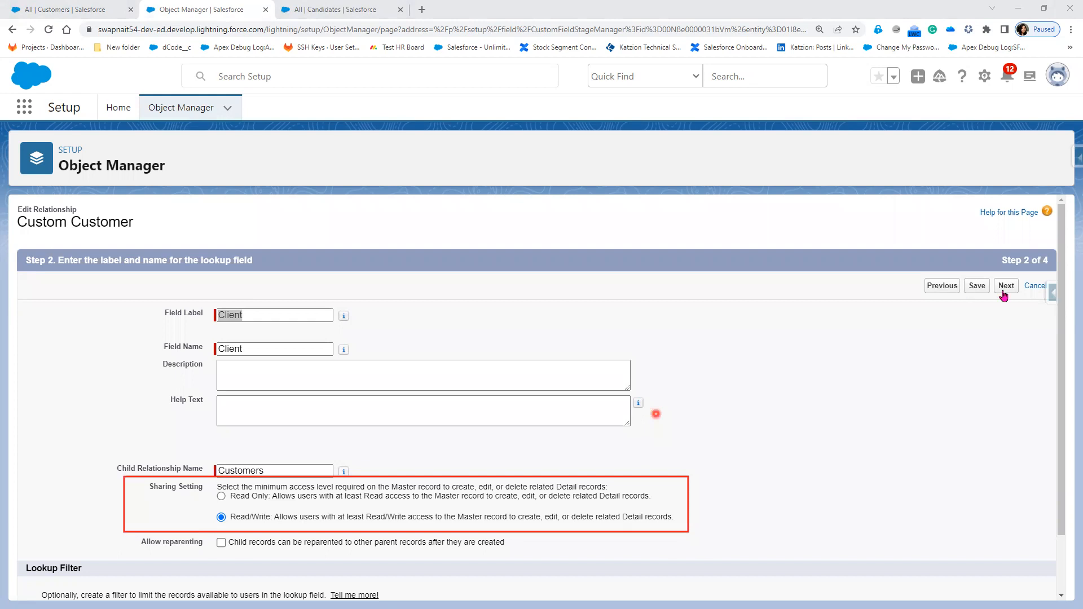
left_click(976, 286)
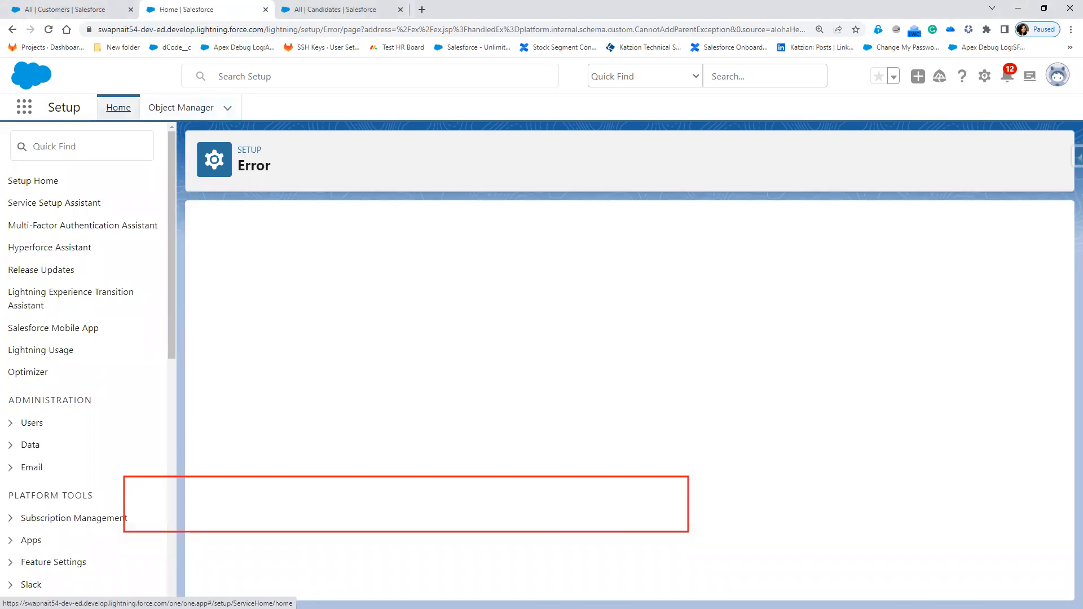
Read the explanation on the error page about the prerequisites for a master-detail relationship.
left_click_drag(304, 216, 488, 263)
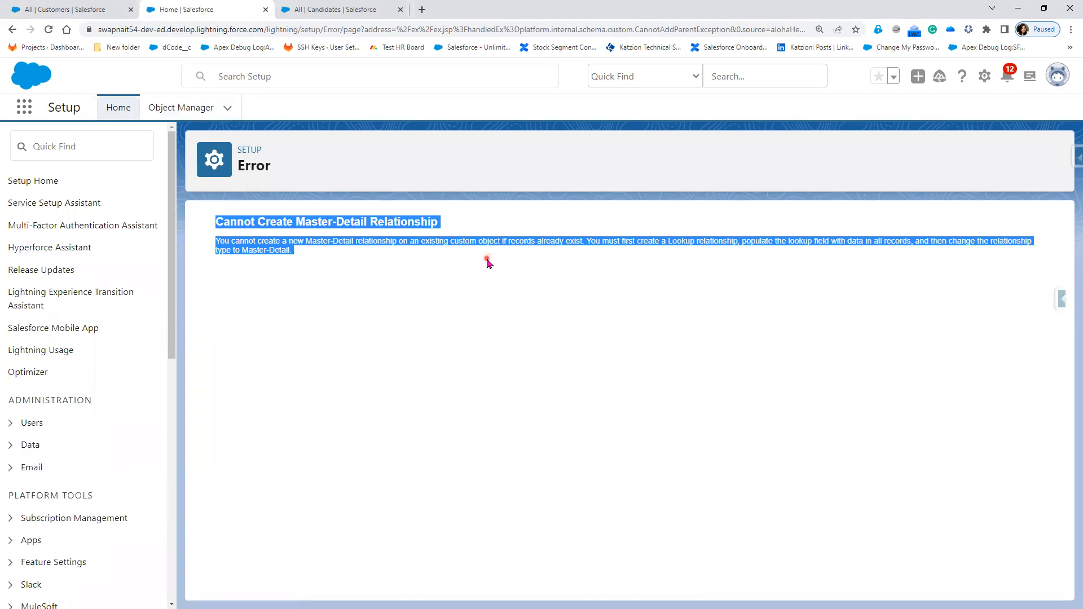
left_click(481, 293)
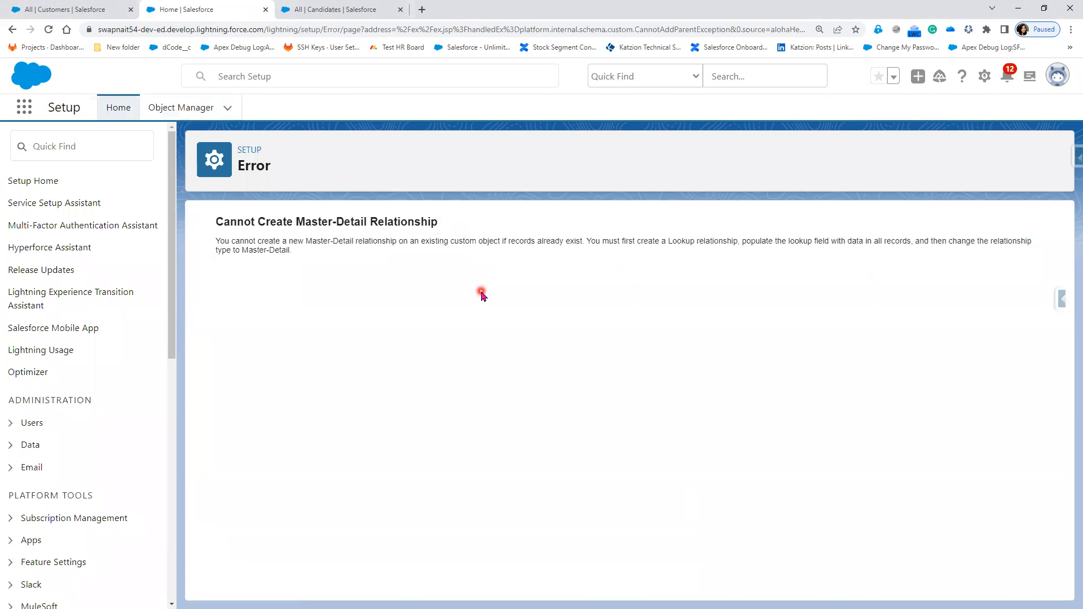
left_click(636, 242)
left_click_drag(728, 240, 732, 241)
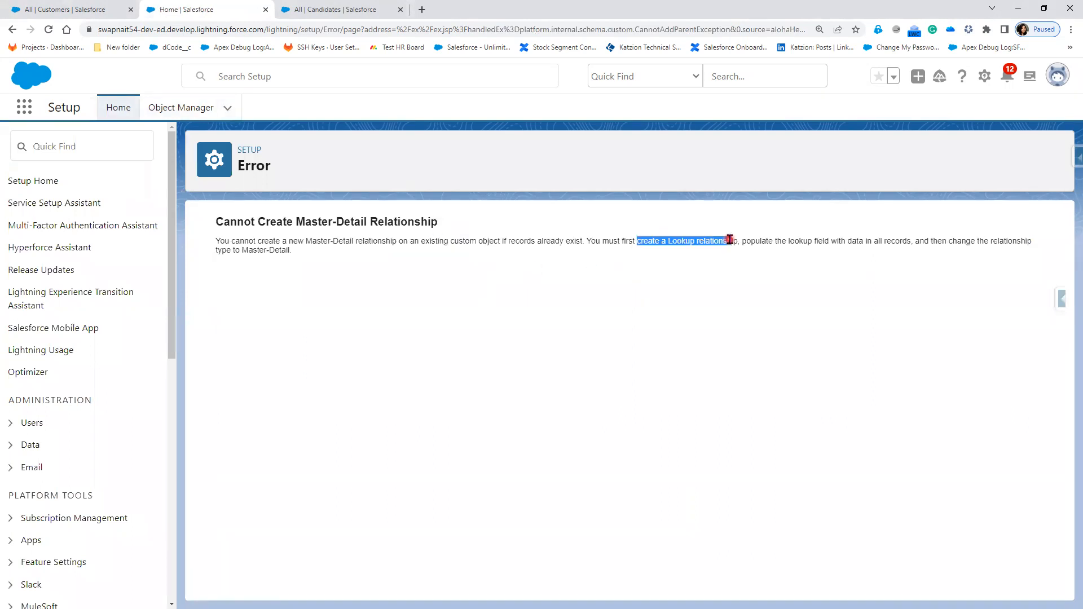
Return to the Customers list, check the Client column for each record, and switch to the PowerPoint slide on converting lookup to master-detail.
left_click(88, 14)
left_click(562, 232)
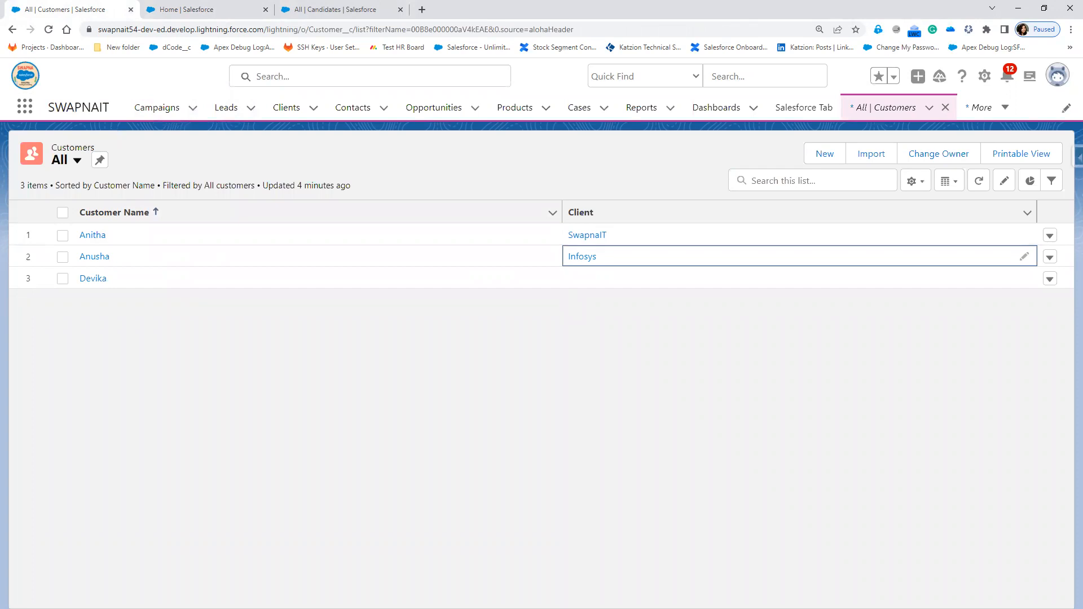
left_click(563, 190)
left_click_drag(565, 265, 566, 265)
left_click_drag(658, 347, 756, 349)
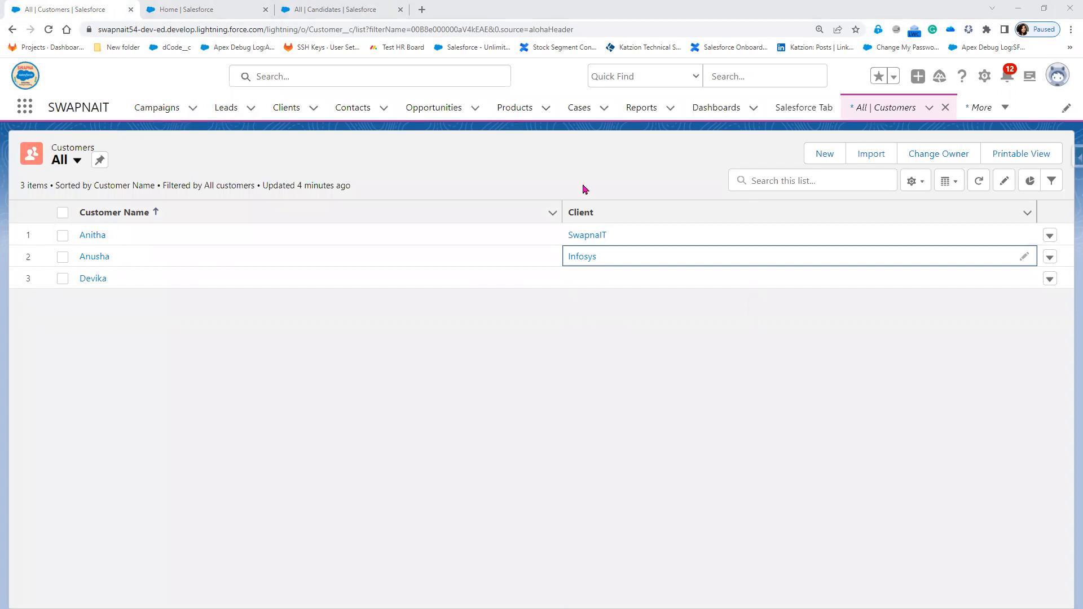
left_click(553, 181)
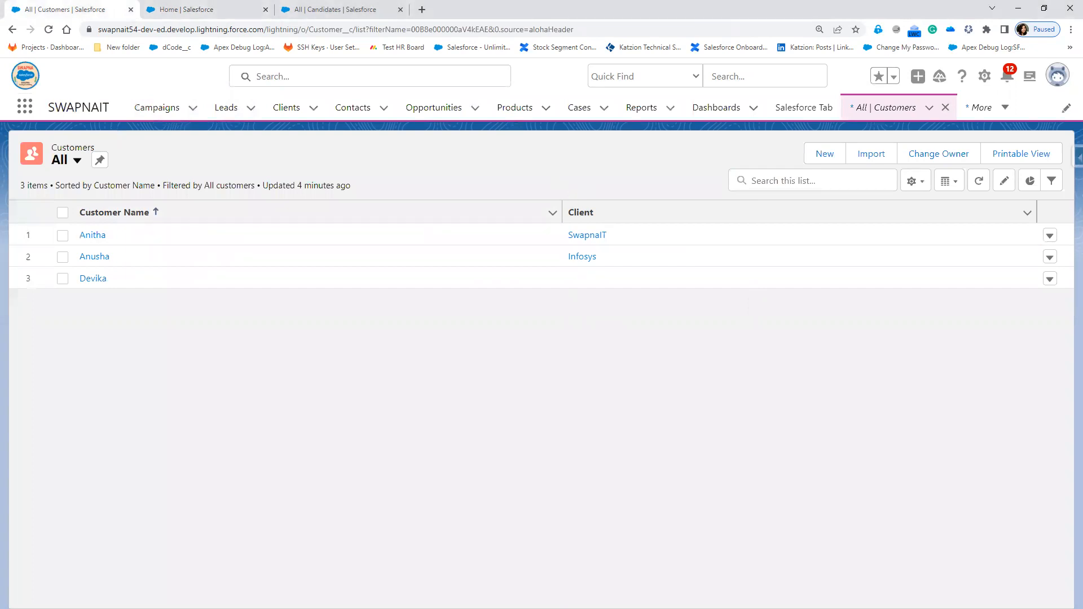
mouse_move(555, 176)
left_mouse_down()
mouse_move(619, 246)
mouse_move(765, 316)
left_mouse_up()
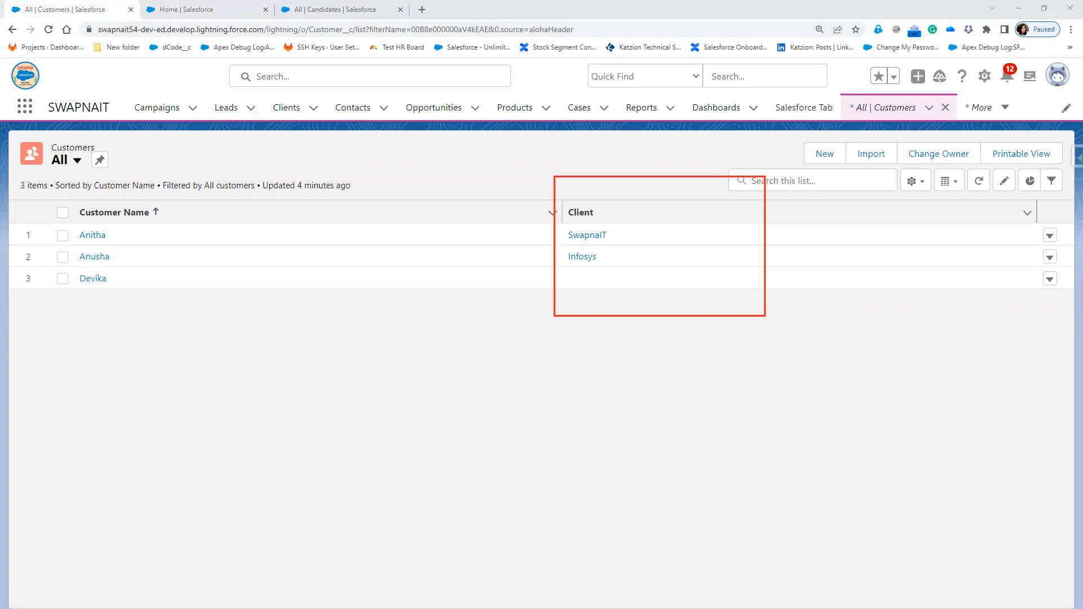
key("alt+Tab")
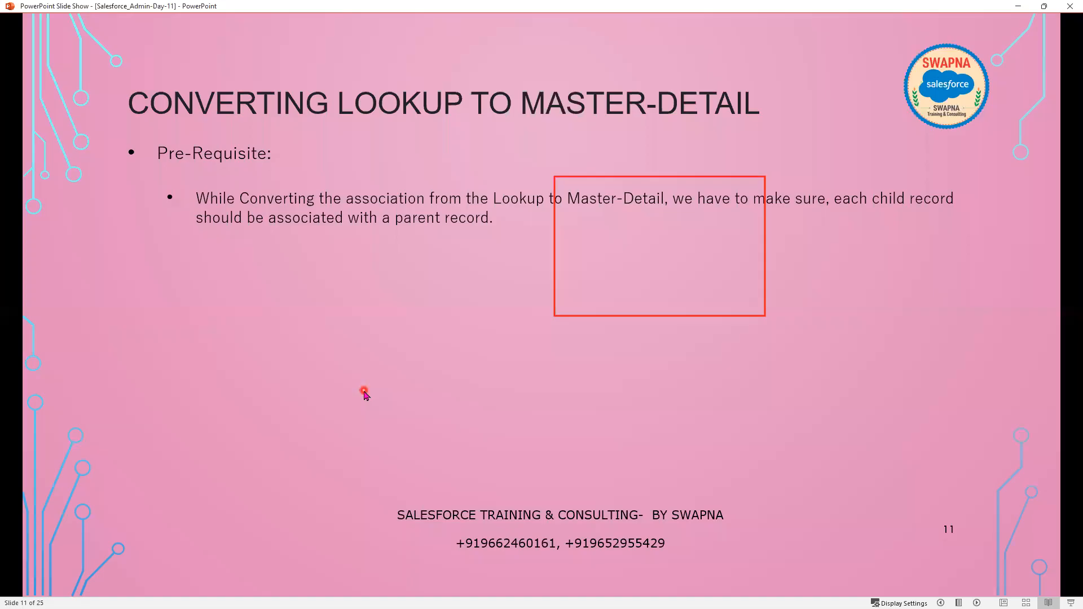
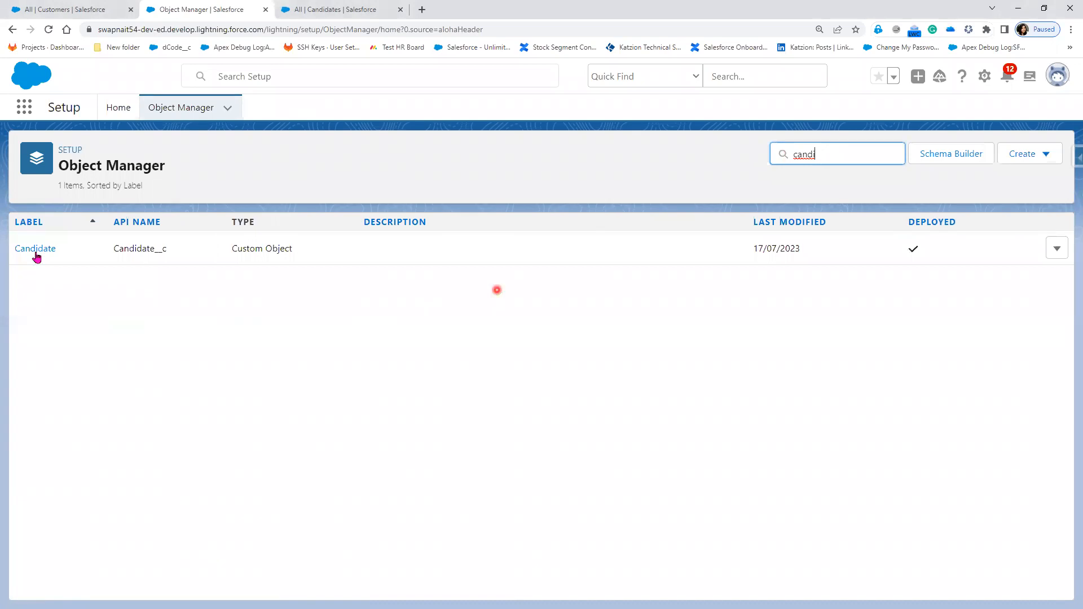
Open the Candidate object's Position field for editing, review its master-detail options, and cancel without changing it.
left_click(36, 253)
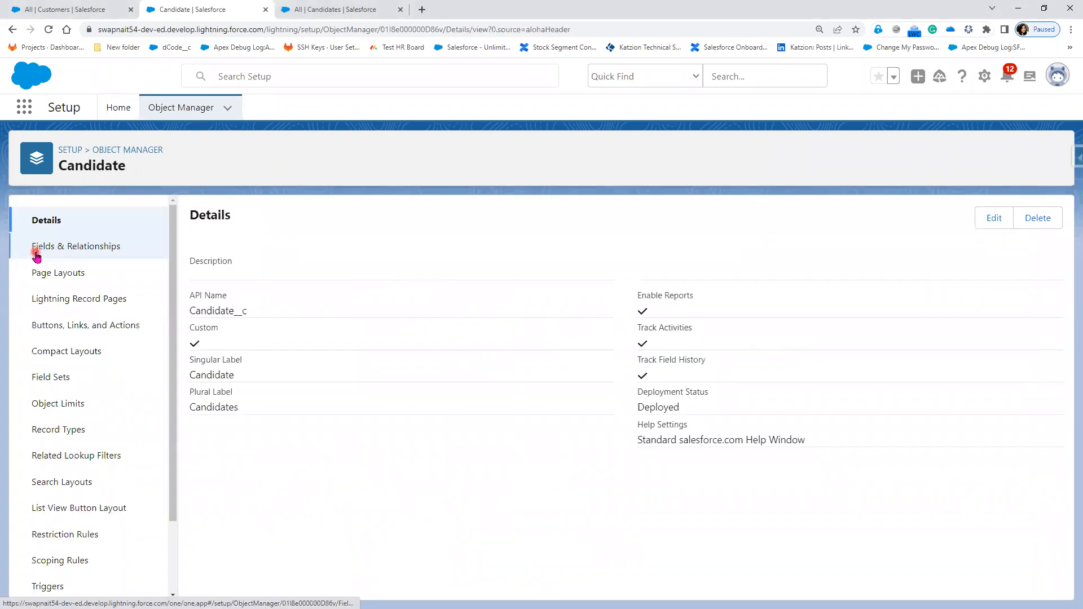
left_click(36, 252)
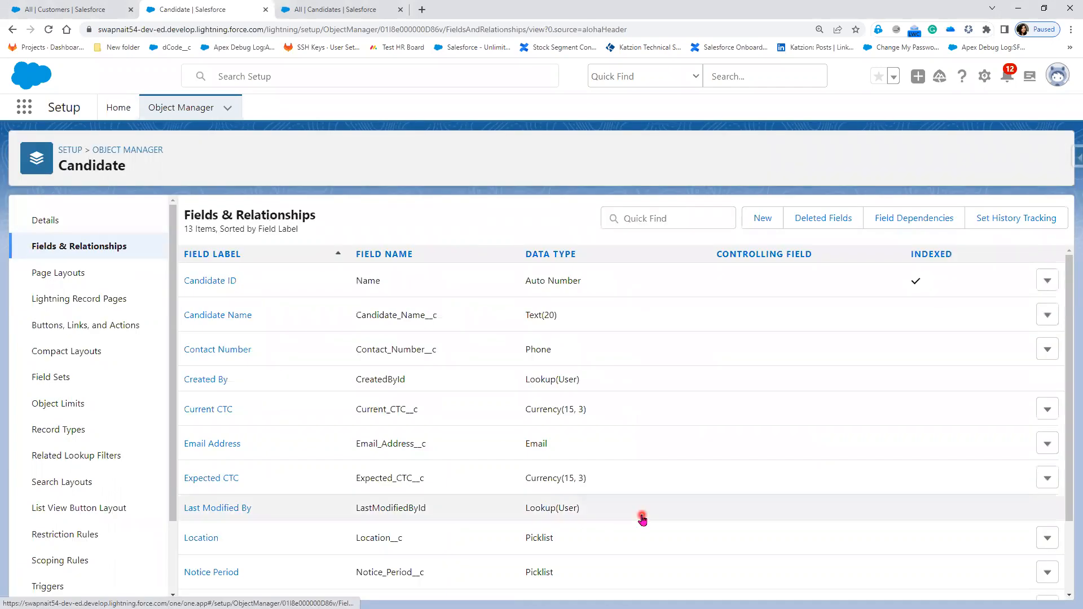
scroll(608, 550, "down", 1)
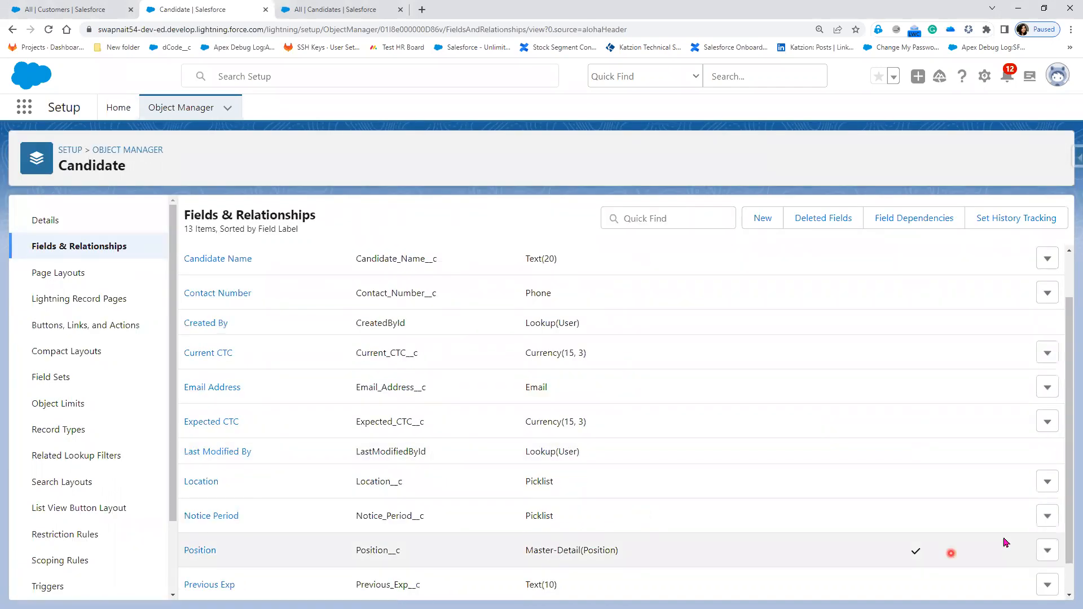
left_click(1047, 552)
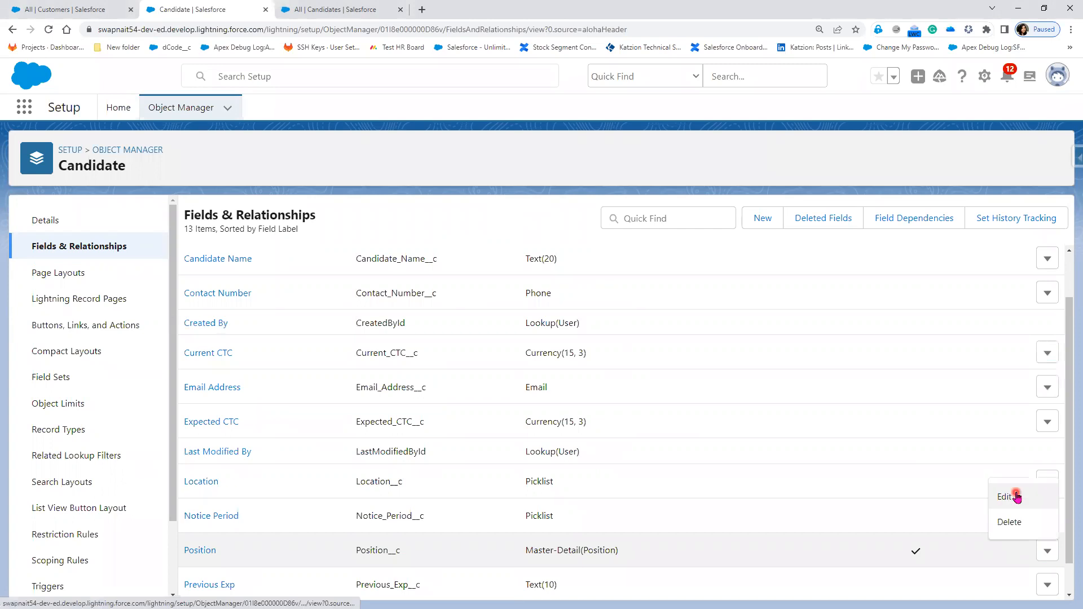
left_click(1015, 495)
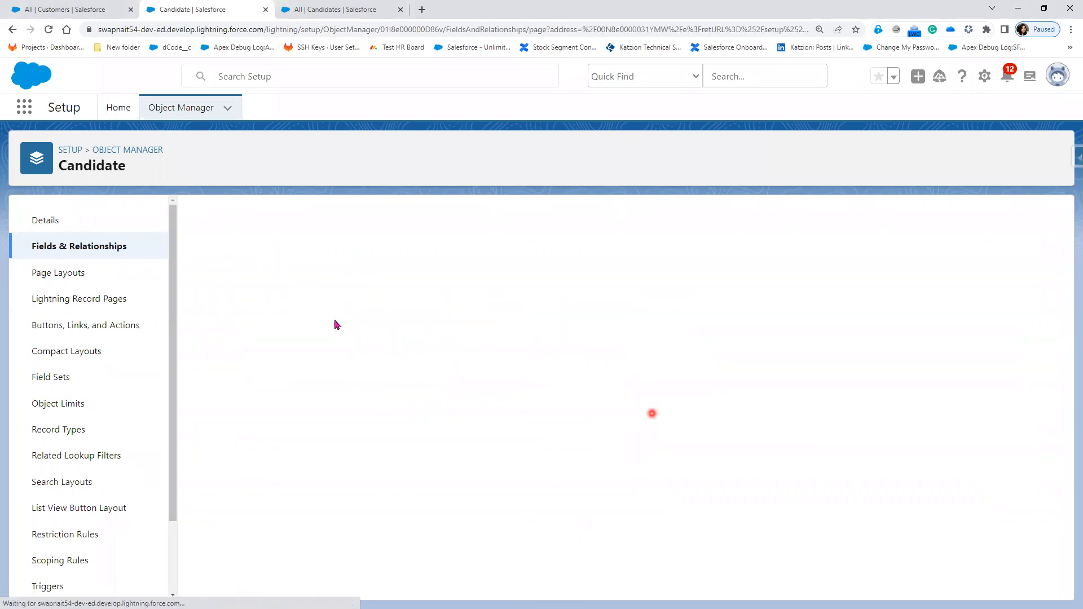
left_click(336, 321)
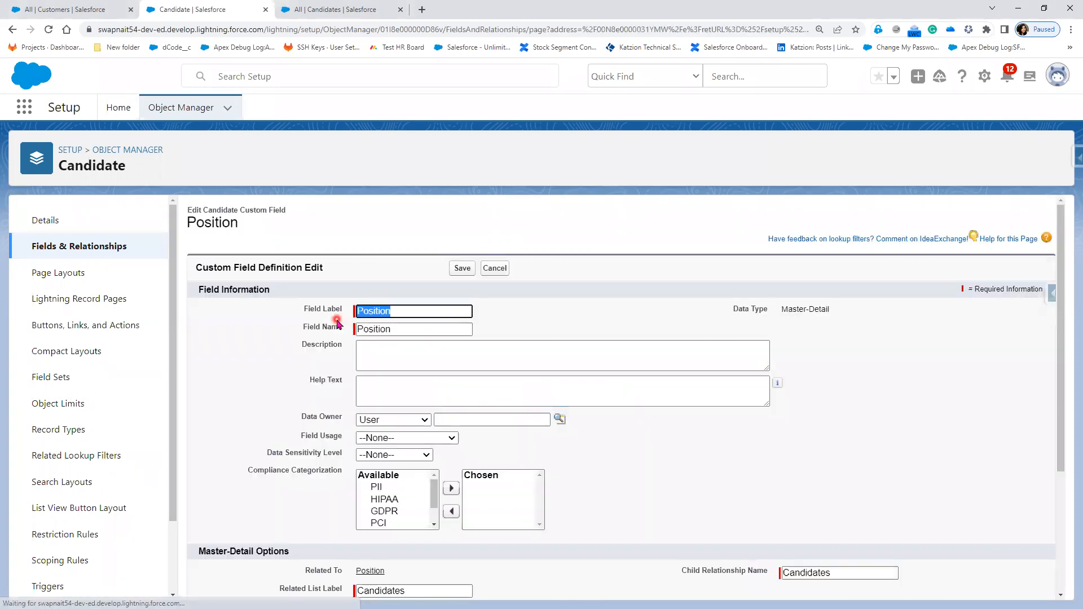
left_click(492, 374)
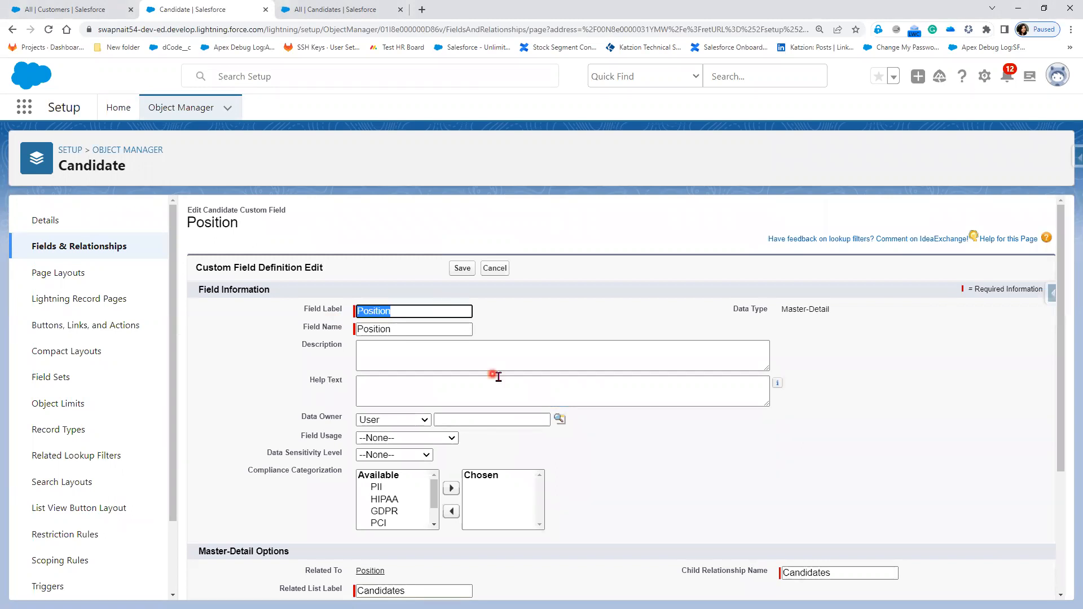
scroll(499, 377, "down", 3)
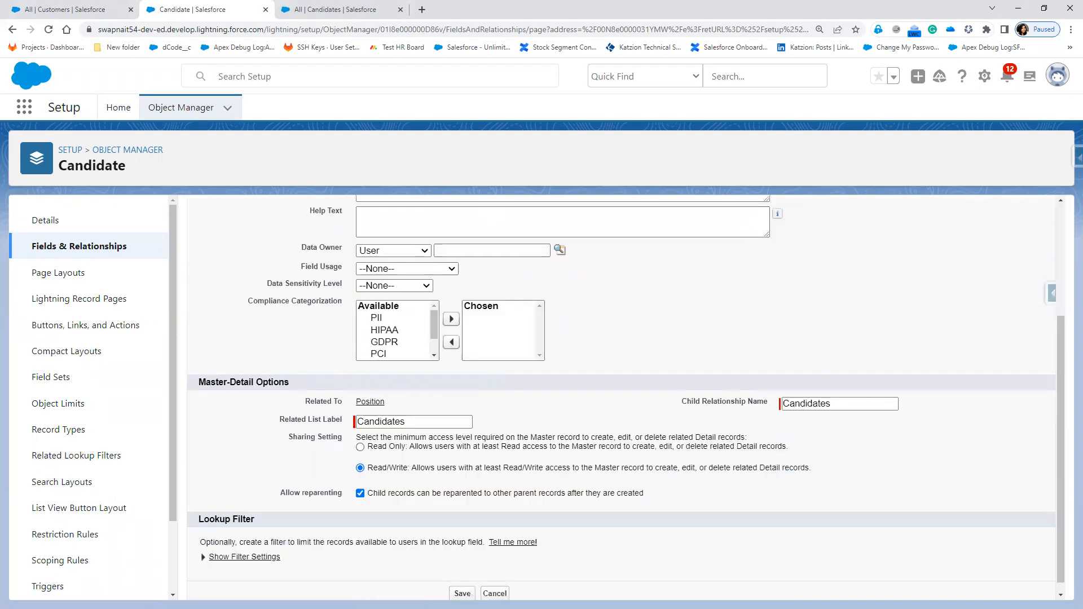
left_click(494, 593)
left_click(496, 593)
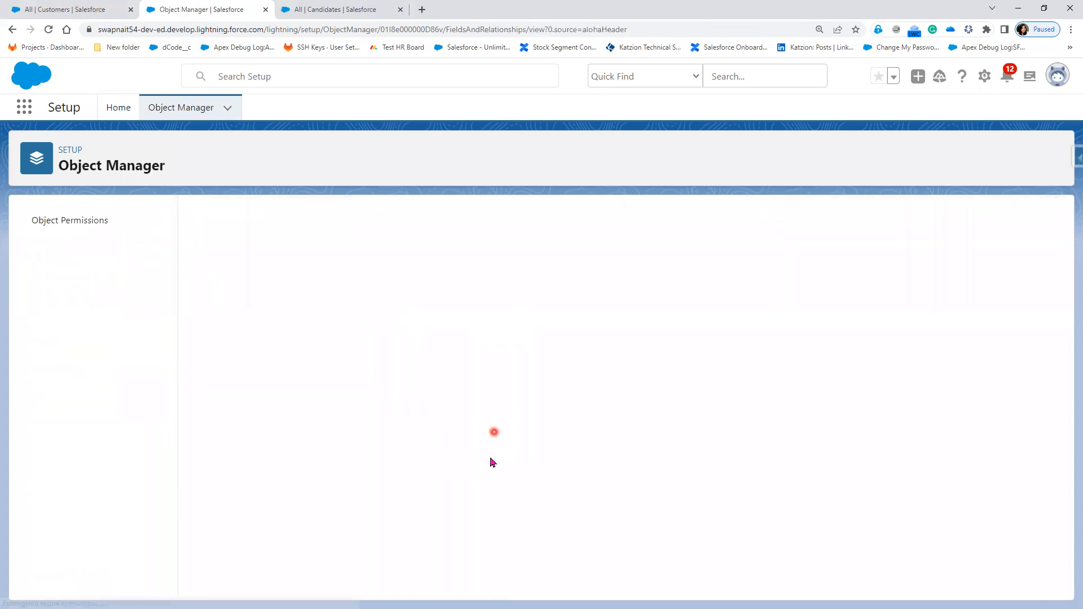
View the Position field's definition, check its edit form for a field type change option, and cancel.
scroll(474, 491, "down", 2)
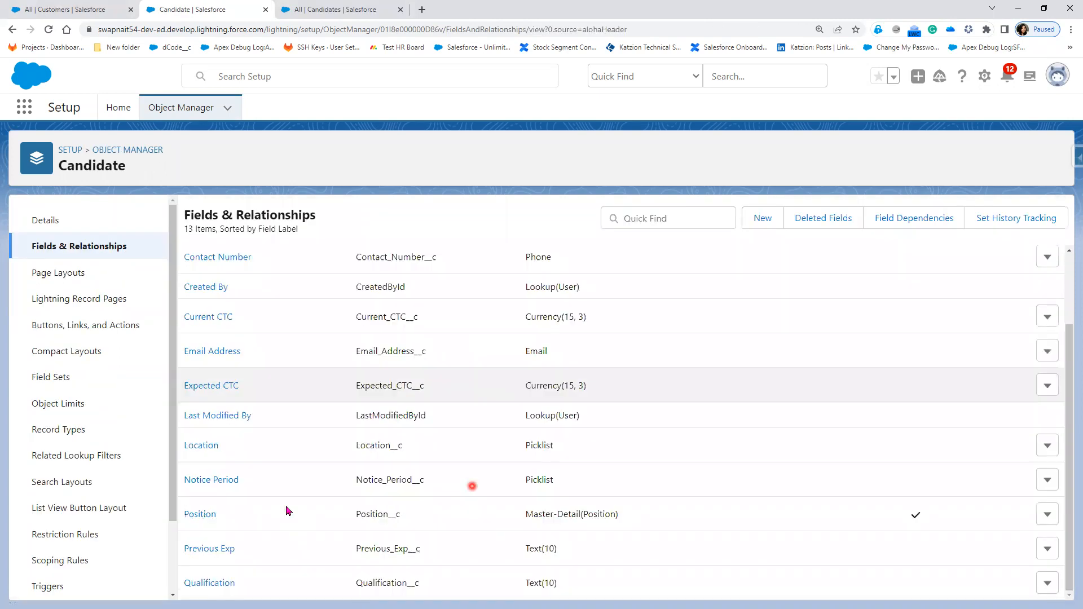
left_click(199, 515)
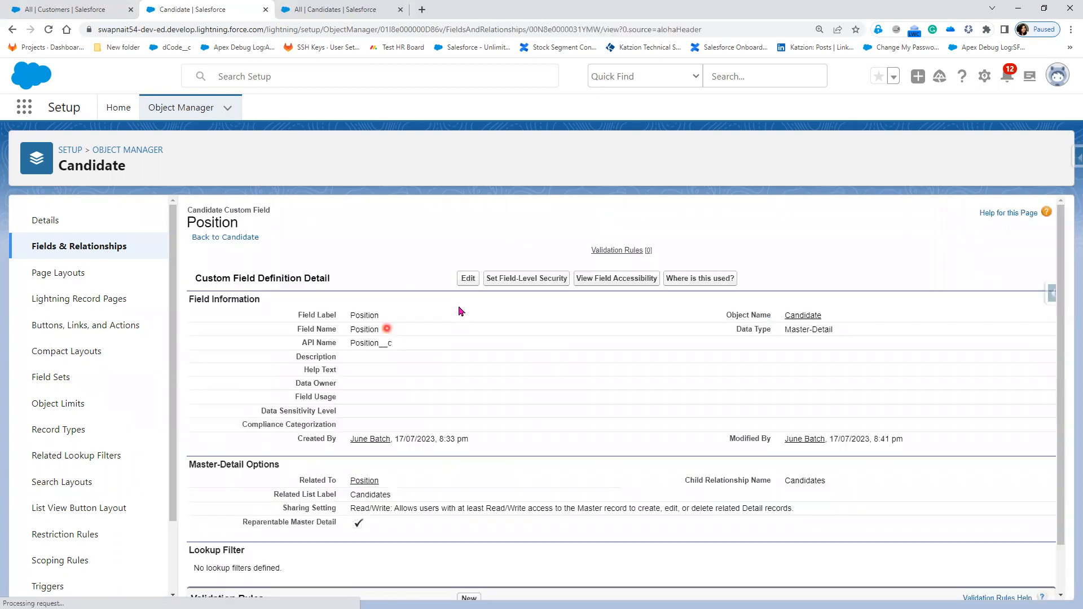
left_click(467, 280)
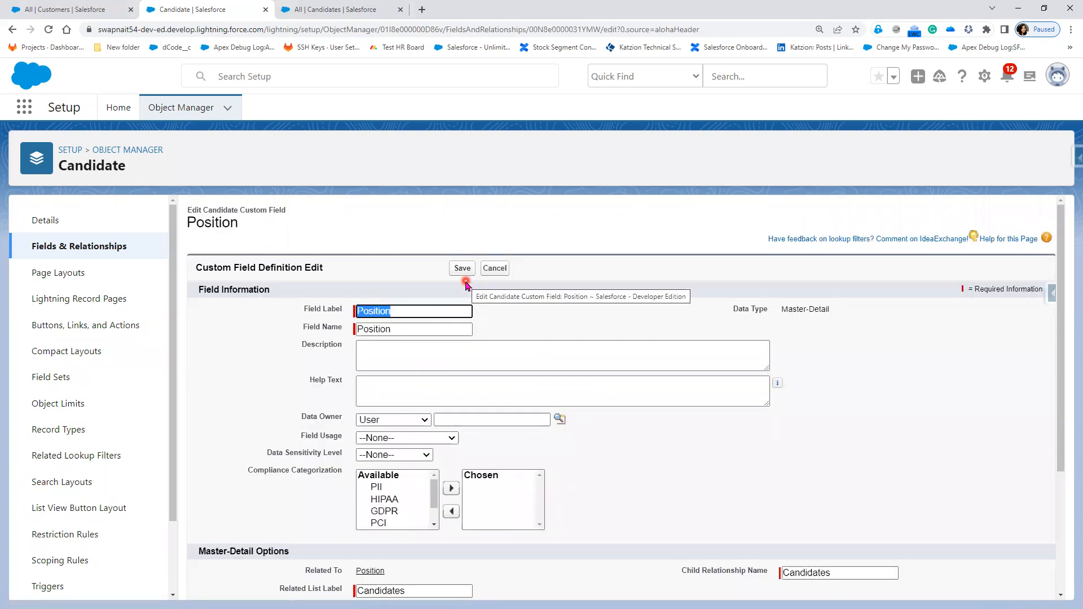
scroll(536, 419, "down", 3)
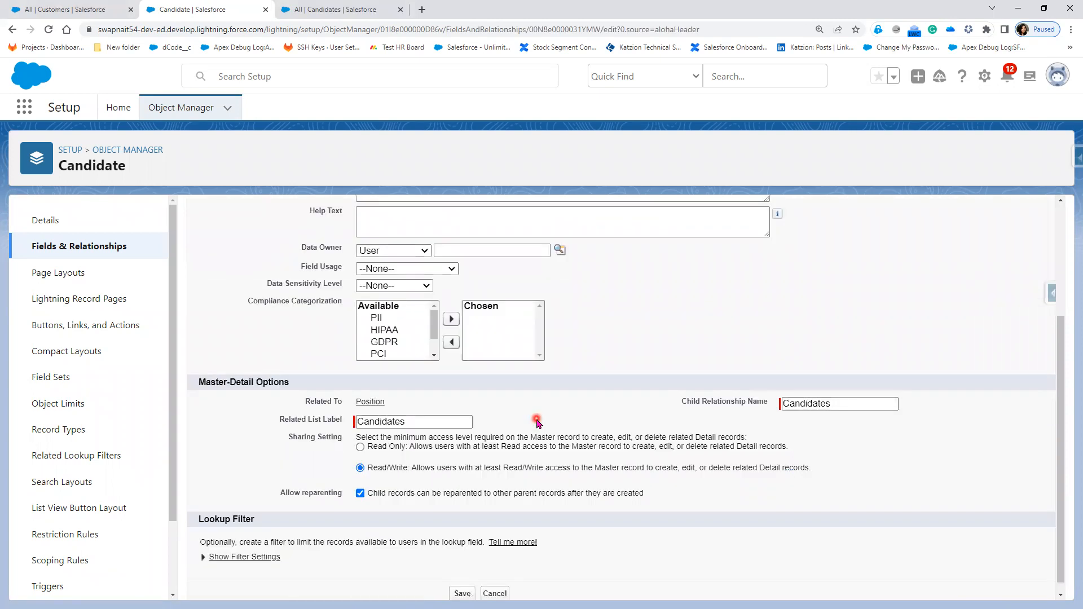
scroll(536, 420, "up", 1)
scroll(494, 273, "up", 2)
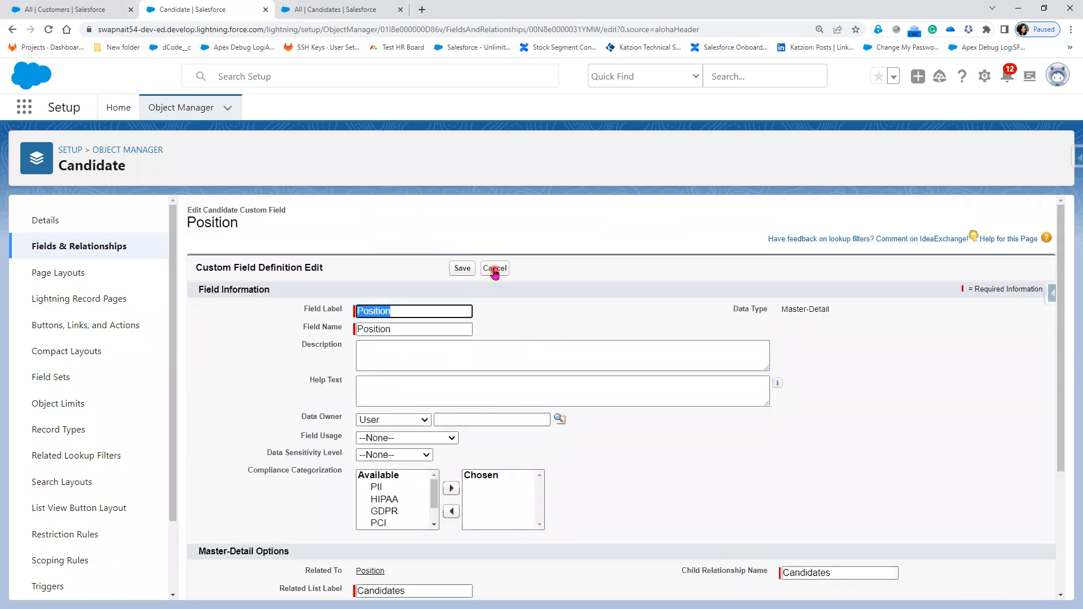
left_click(495, 270)
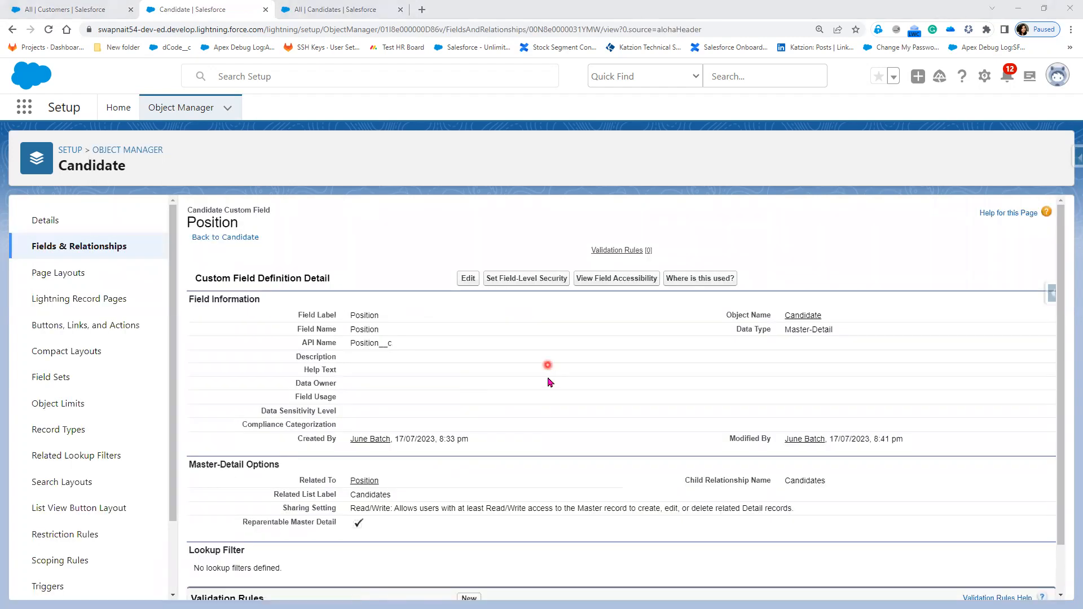
Review the remaining Position details and Candidate's field list, and go back through the previously visited Position pages.
scroll(549, 417, "down", 1)
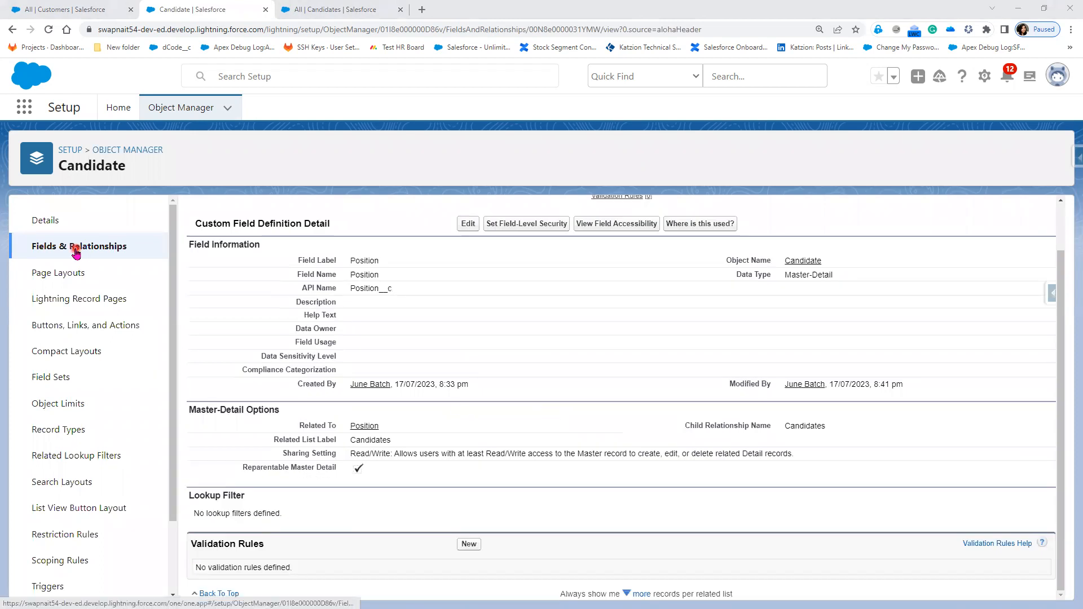
left_click(76, 253)
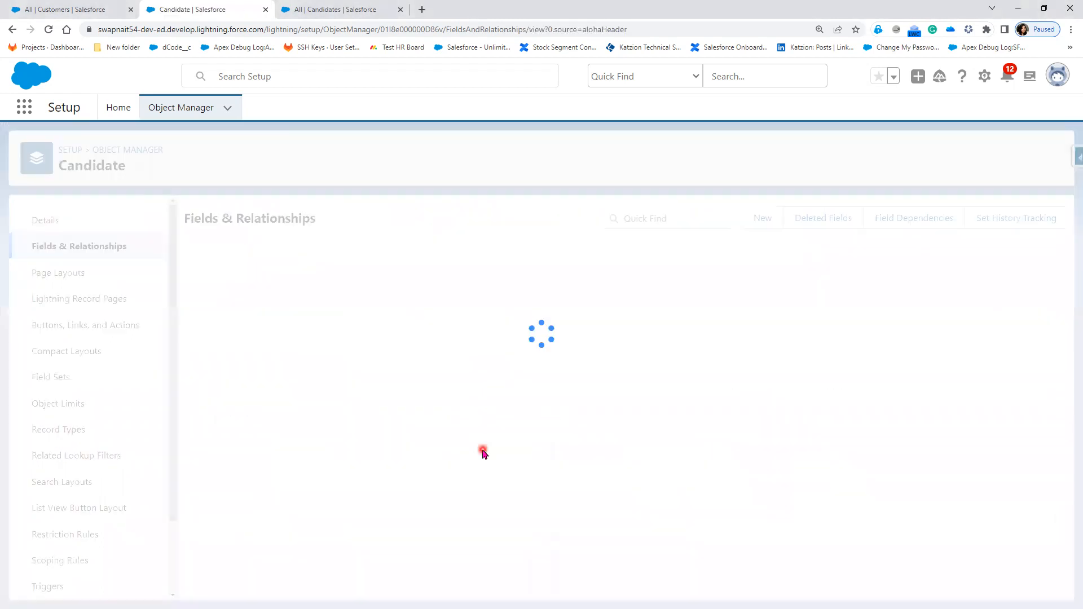
scroll(496, 503, "down", 2)
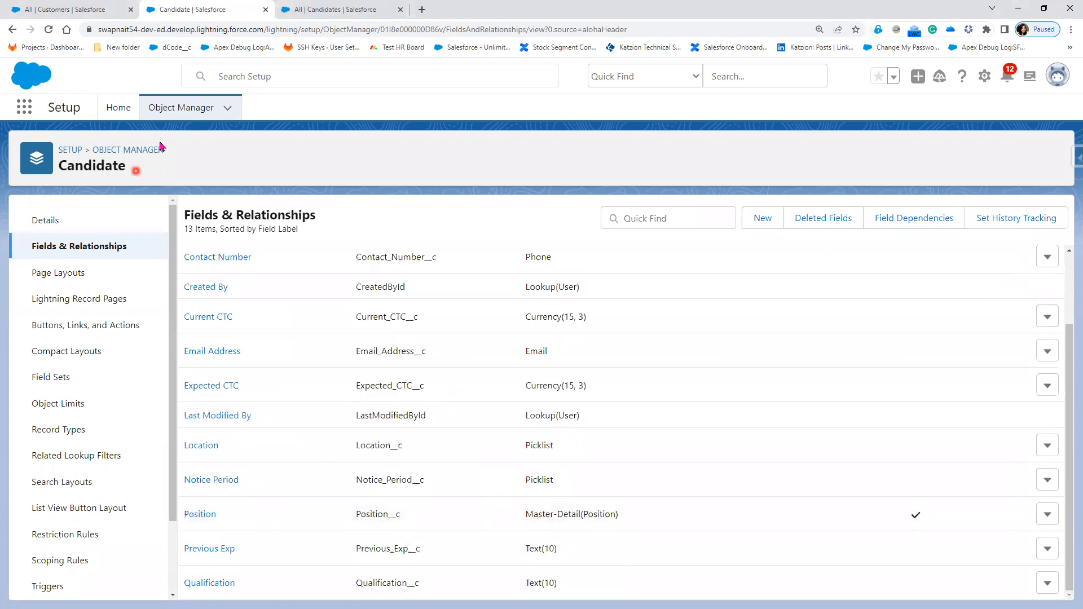
left_click(10, 31)
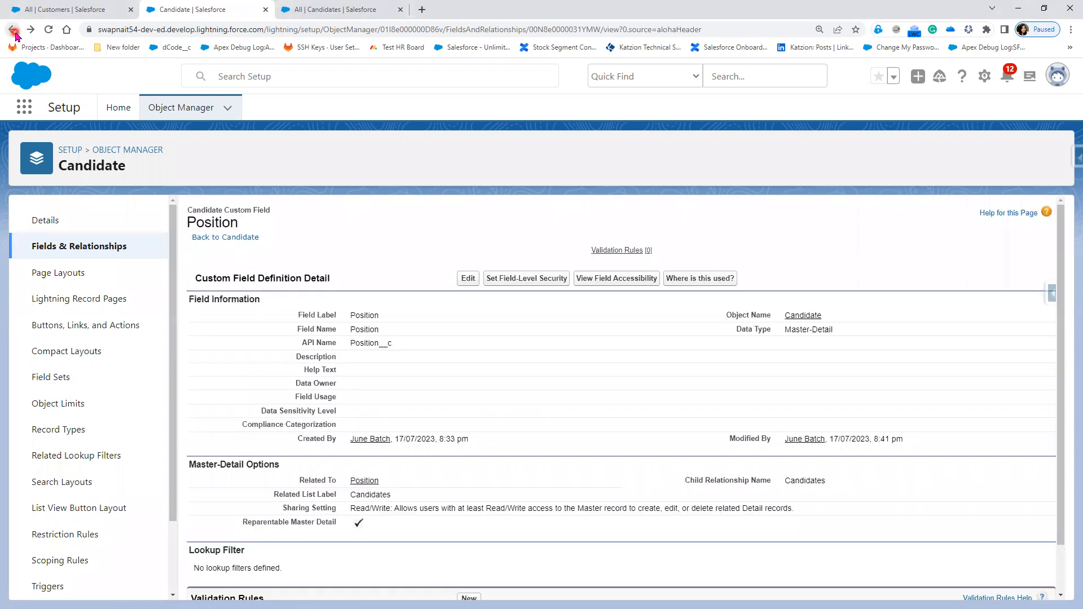
left_click(13, 33)
left_click(11, 31)
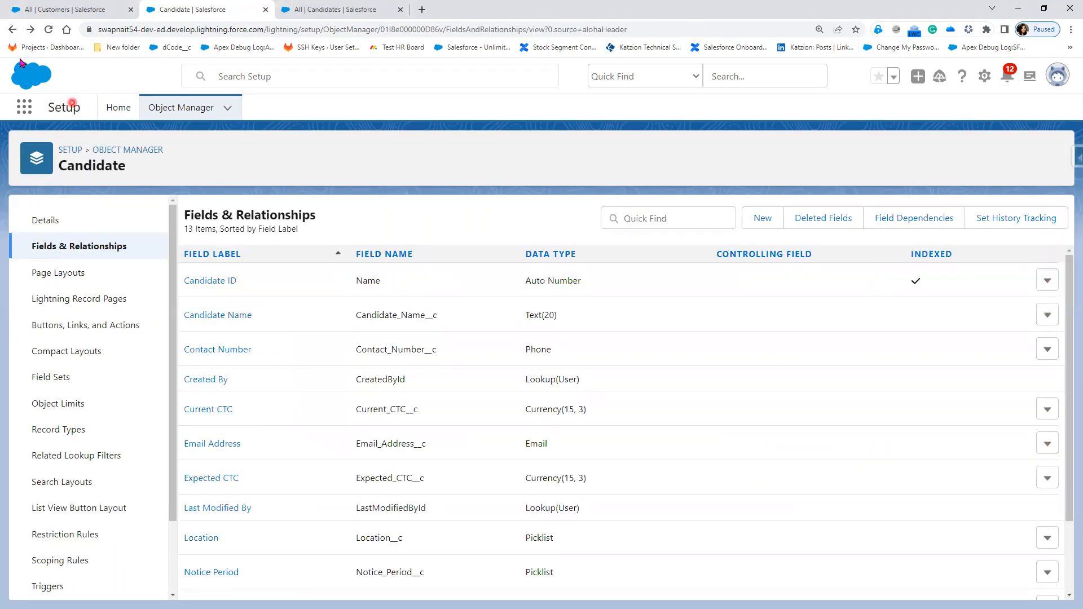
left_click(12, 29)
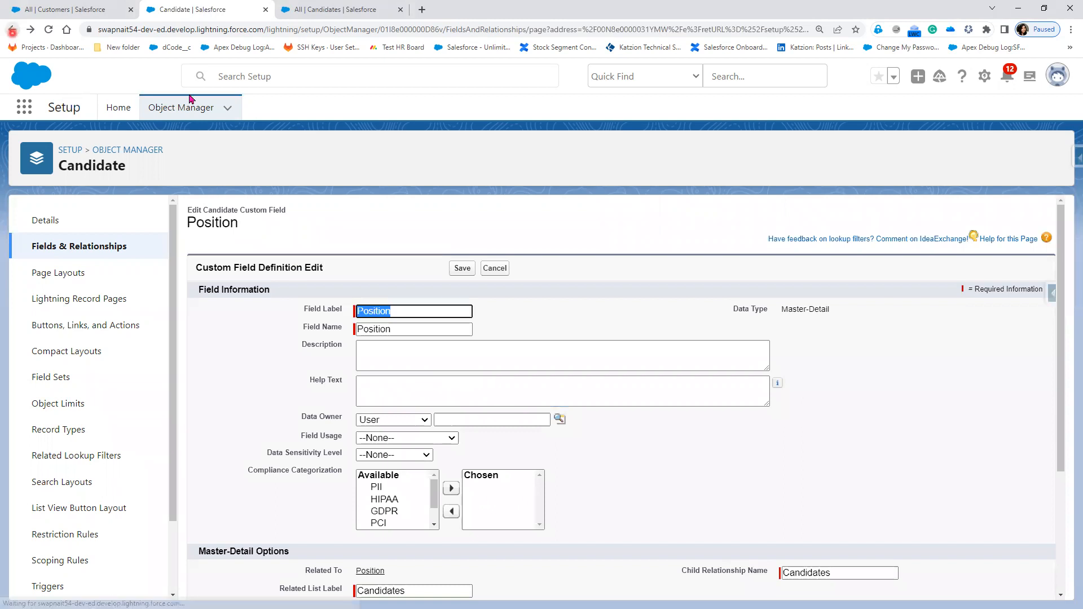
Search the Object Manager for "customer" and open the fields and relationships of Custom Customer.
left_click(200, 112)
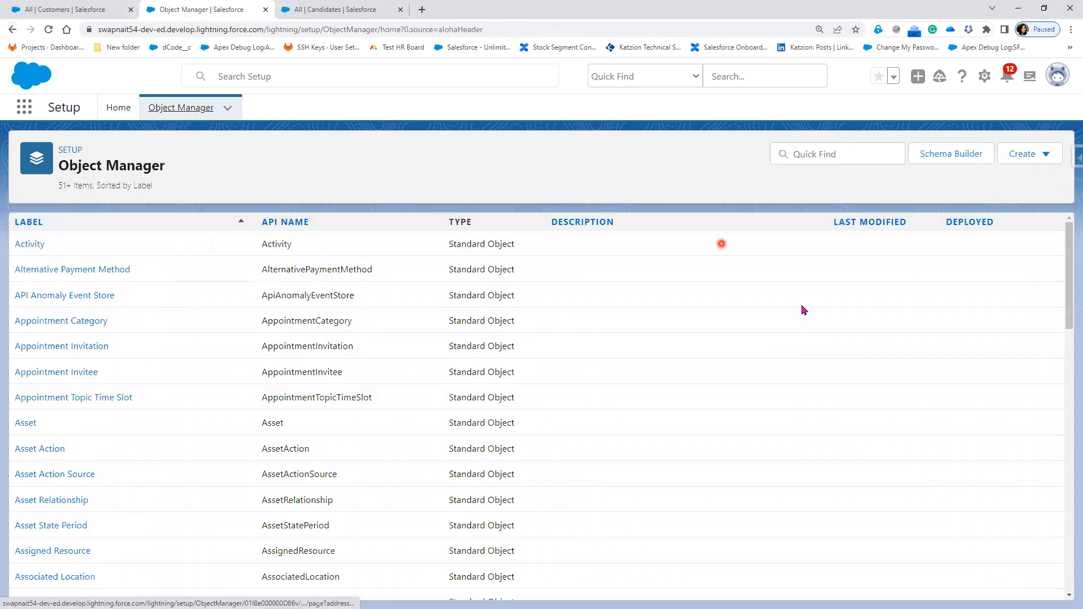
left_click(832, 155)
type("c")
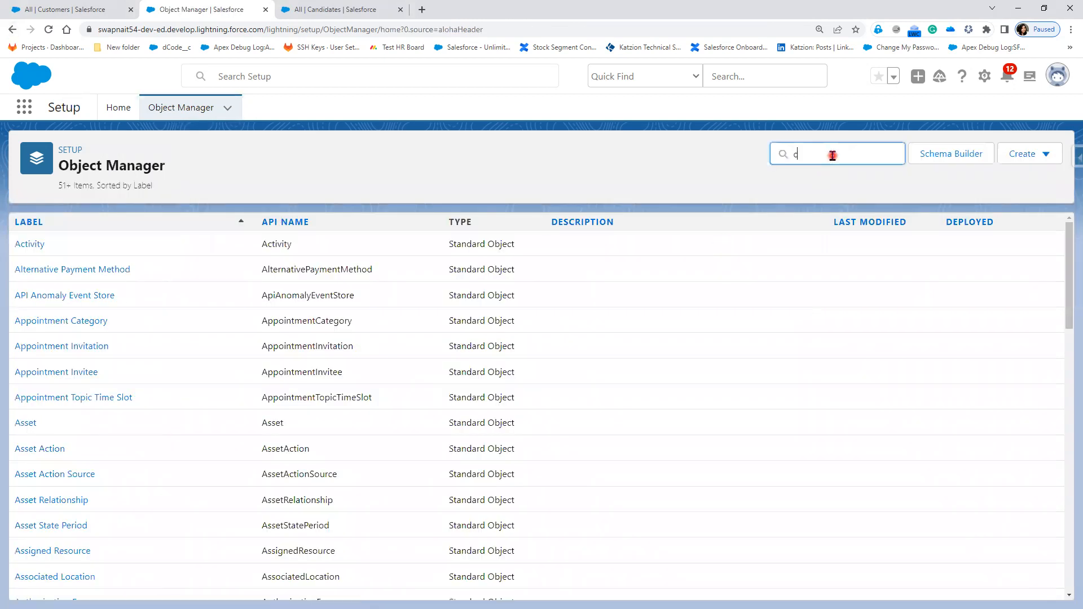
type("ustomer")
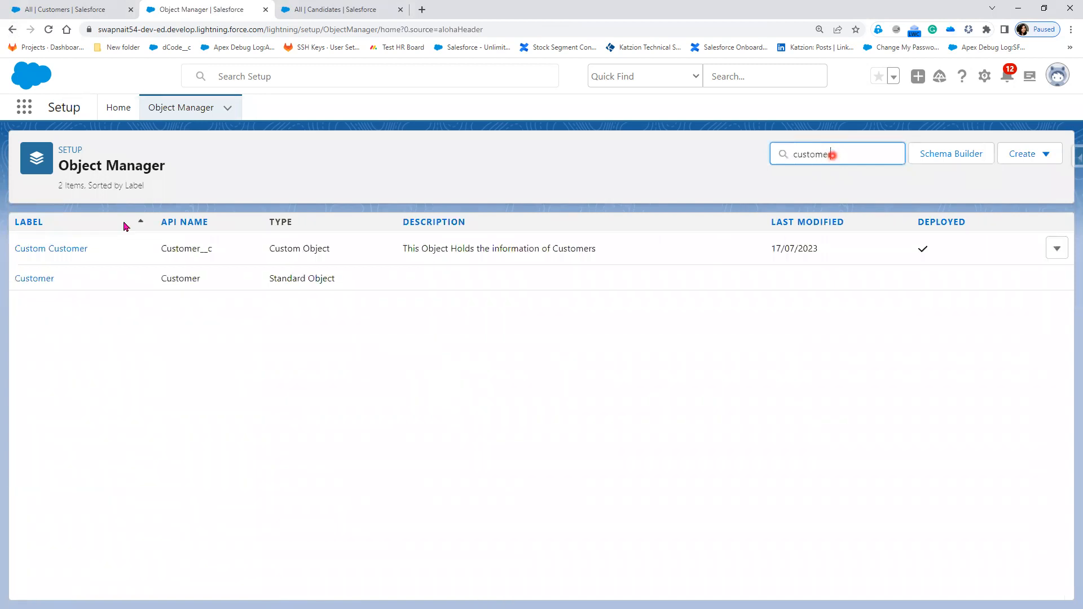
left_click(39, 250)
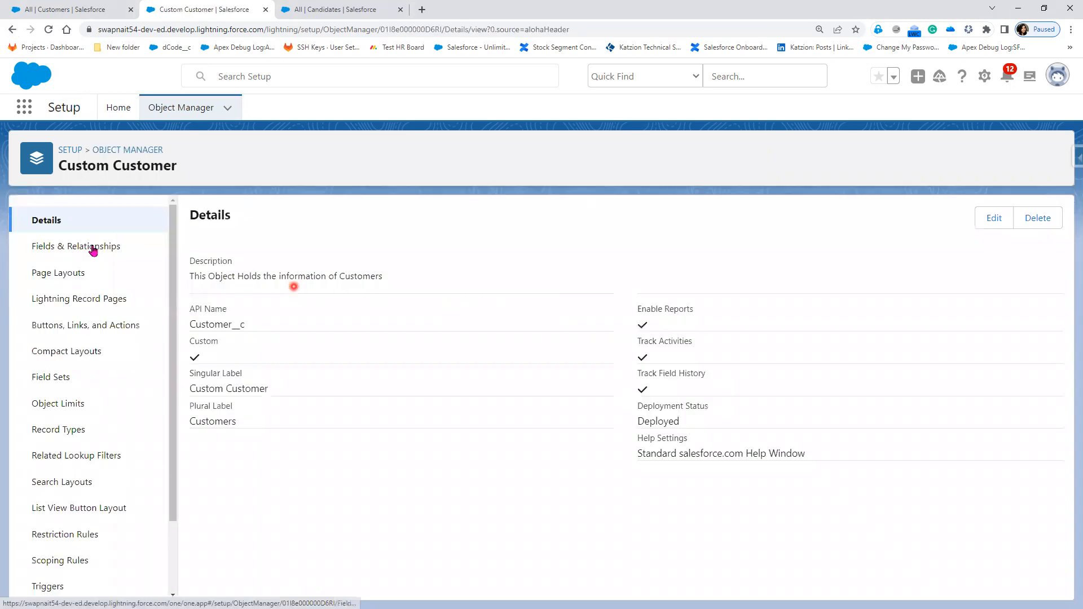
left_click(94, 249)
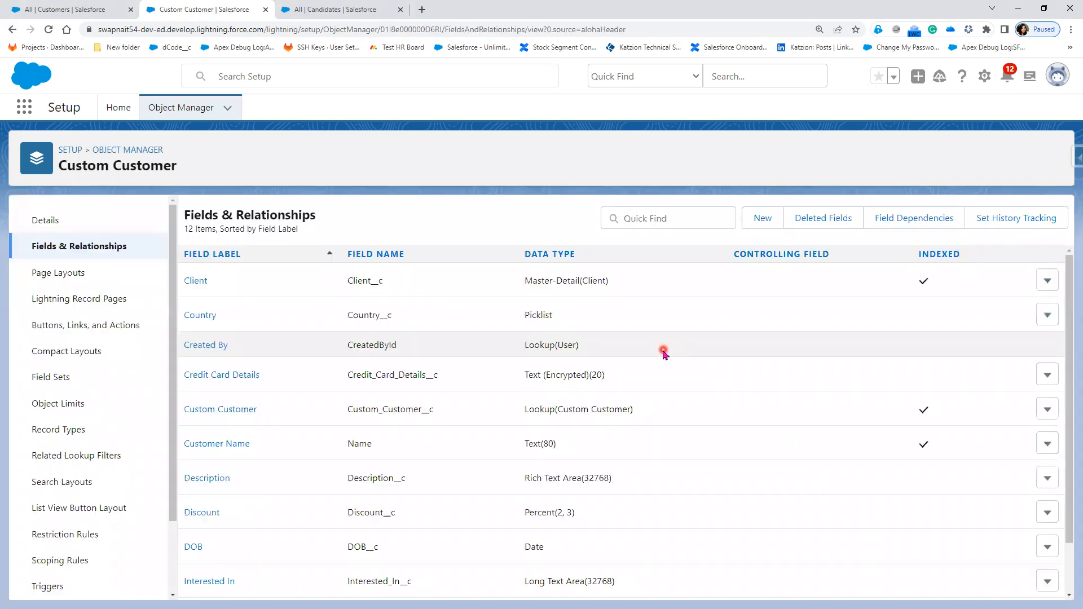
Change the data type of Custom Customer's Client field to Lookup Relationship and save it.
left_click(1047, 280)
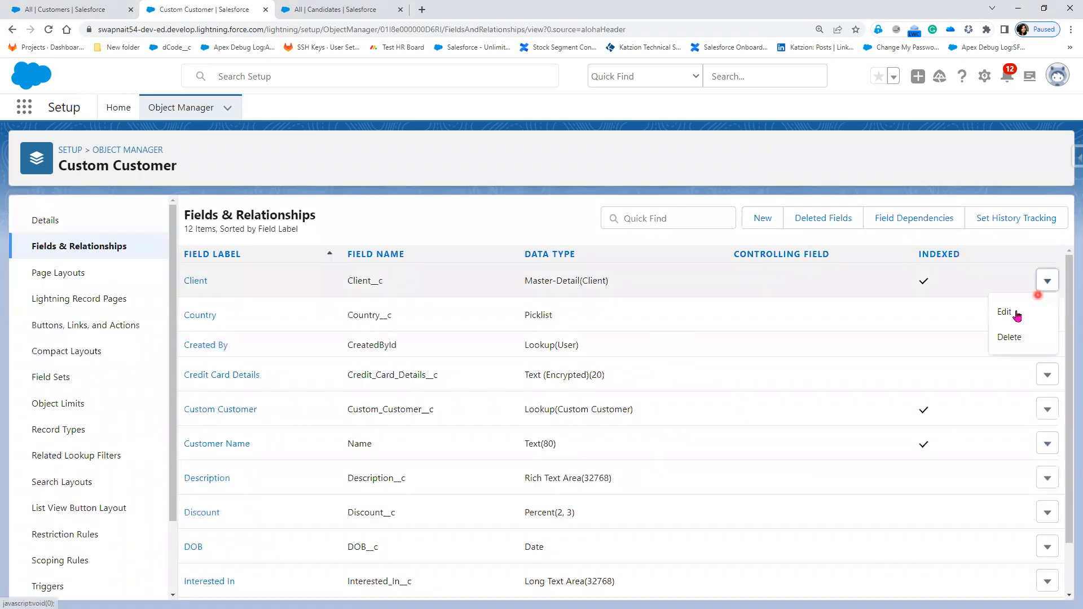
left_click(1005, 312)
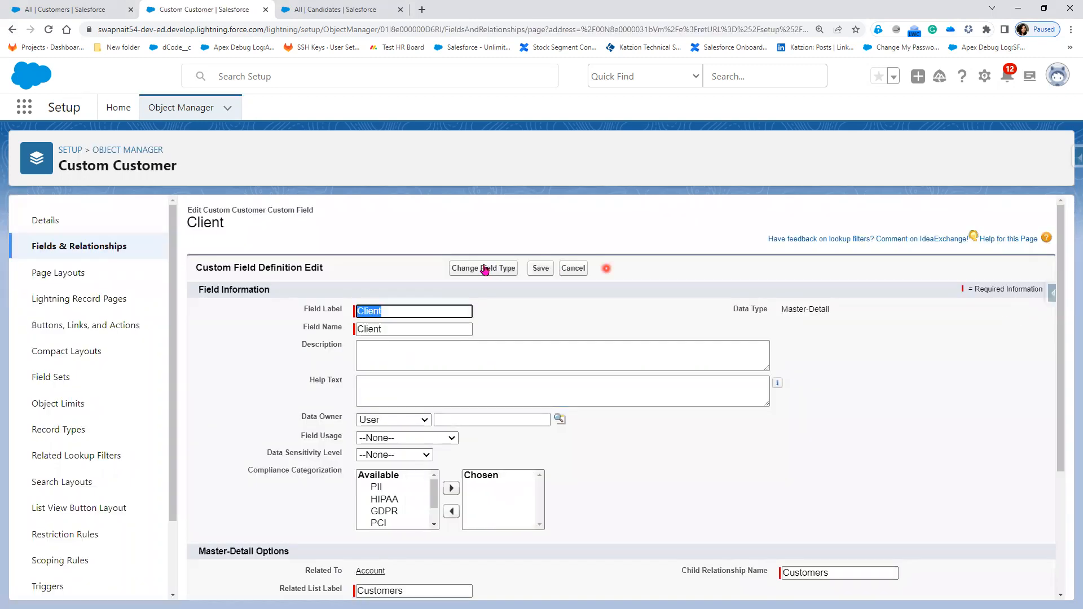
left_click(484, 269)
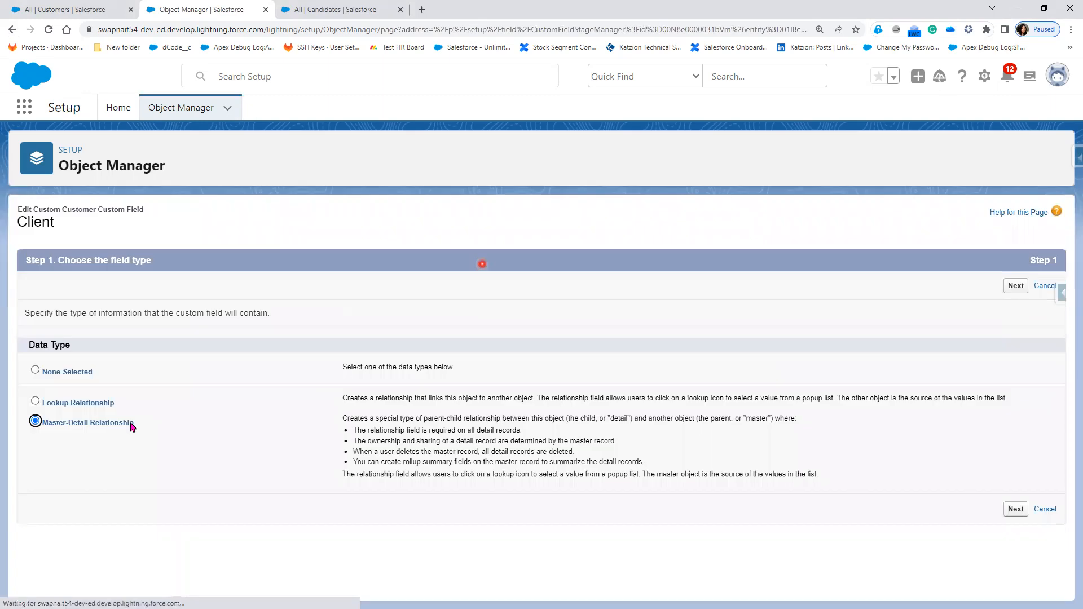
left_click(83, 401)
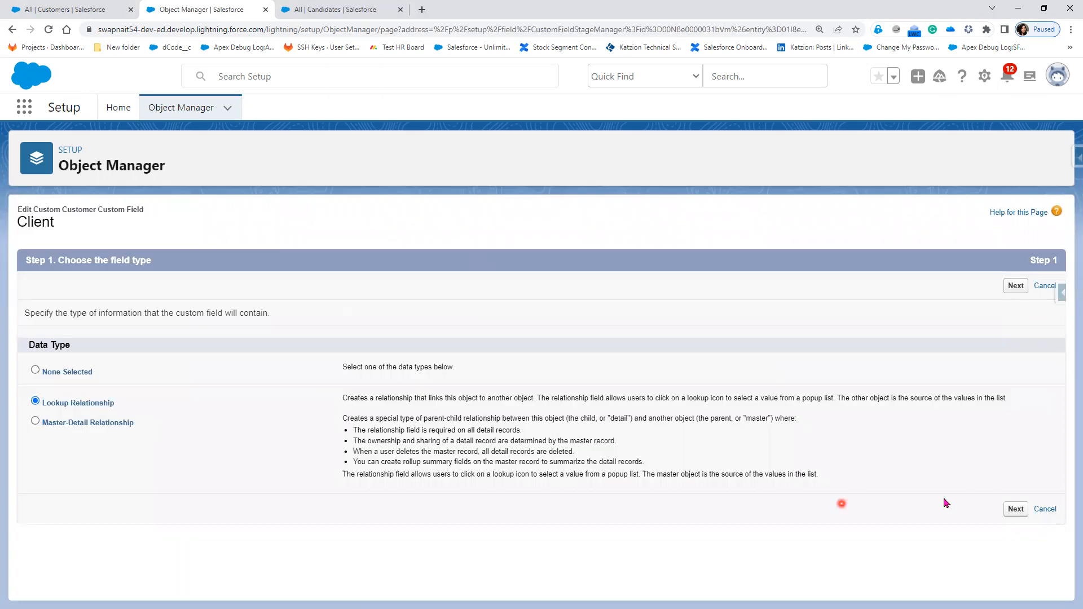
left_click(1015, 510)
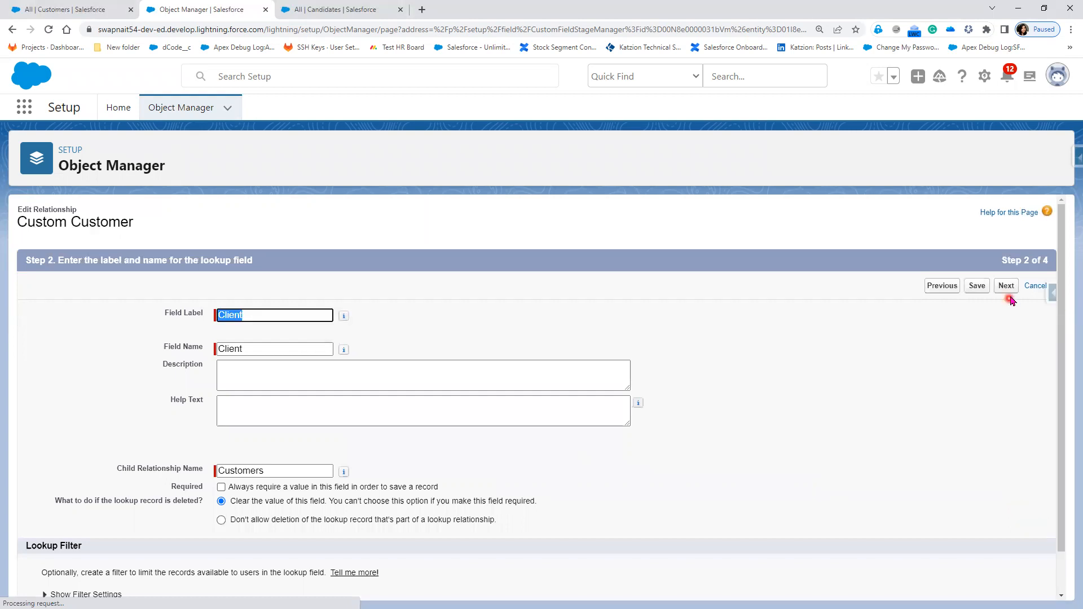
left_click(978, 288)
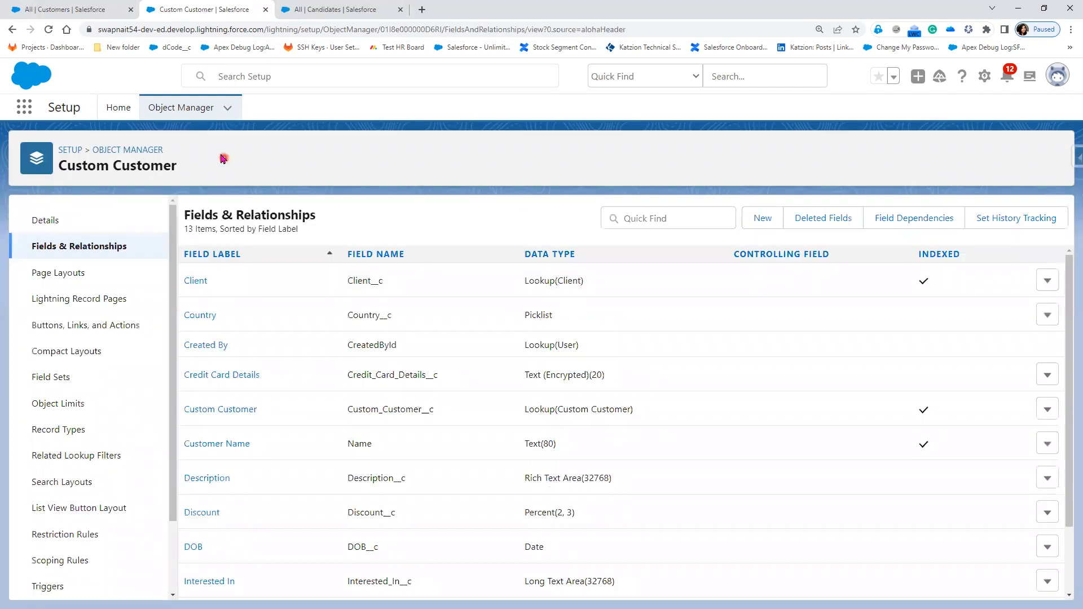
Search the Object Manager for "cand" and open the Position field from Candidate's fields and relationships.
left_click(189, 109)
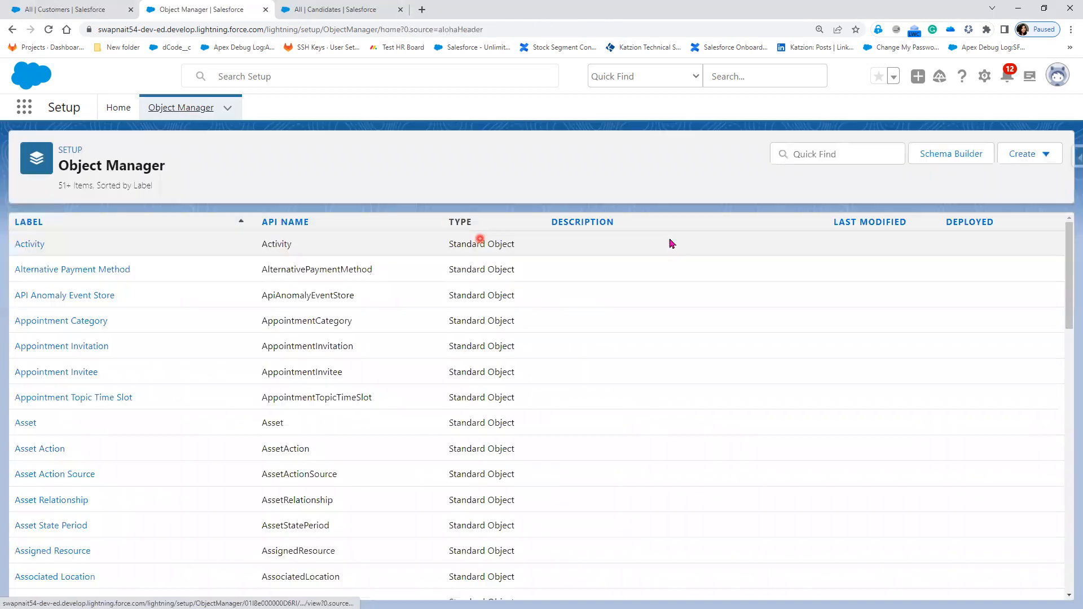
left_click(841, 155)
type("c")
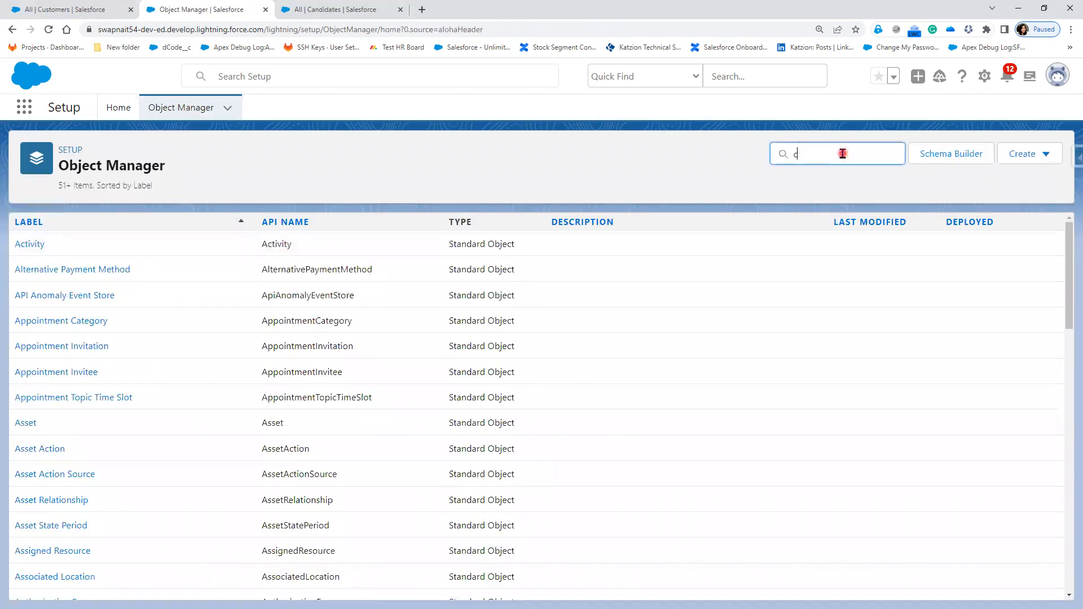
type("and")
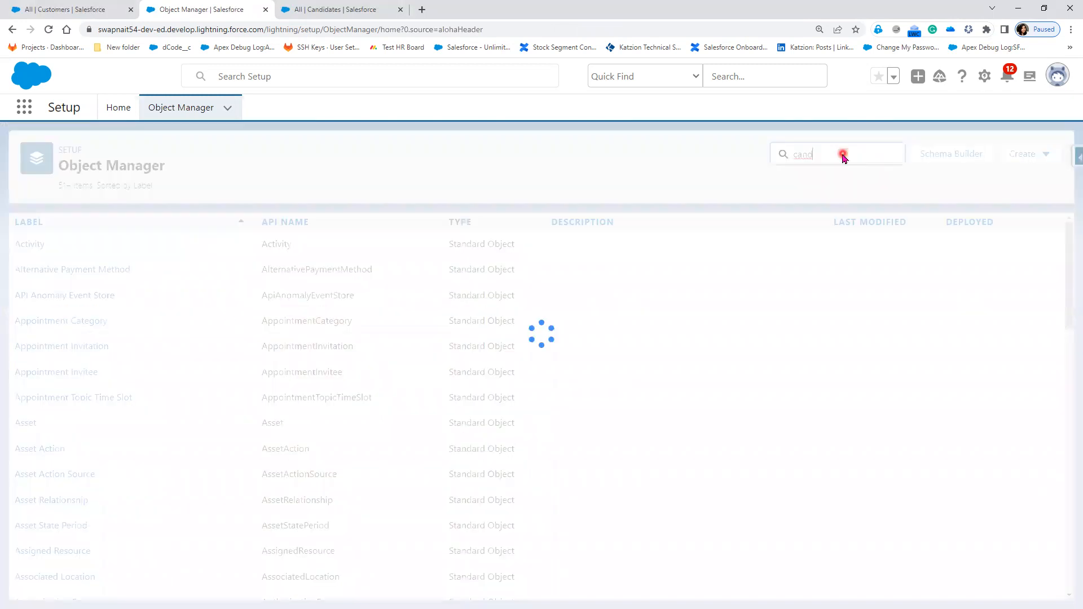
left_click(35, 248)
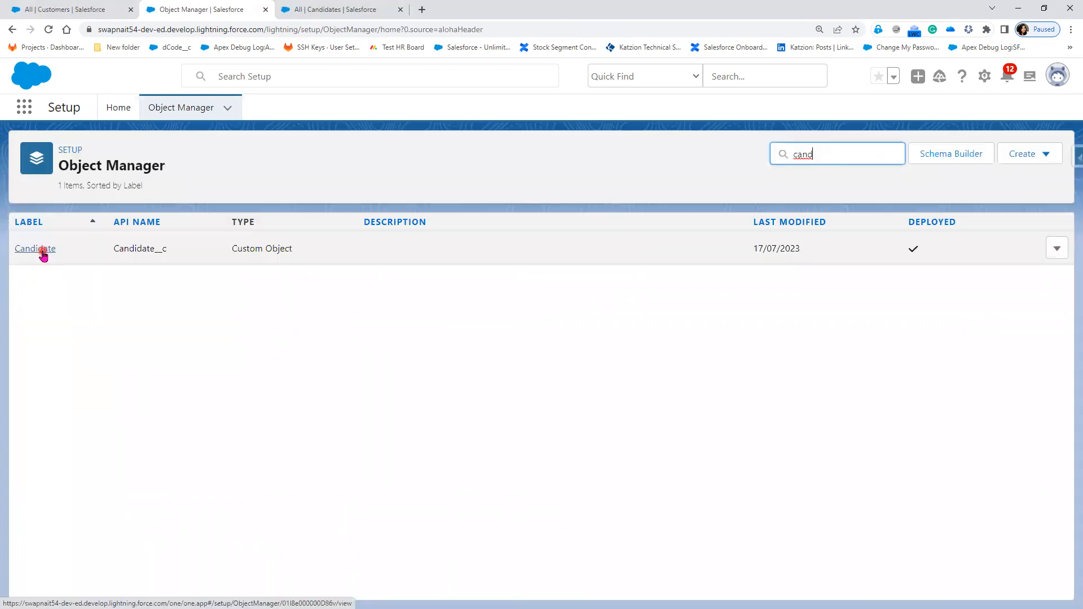
left_click(59, 248)
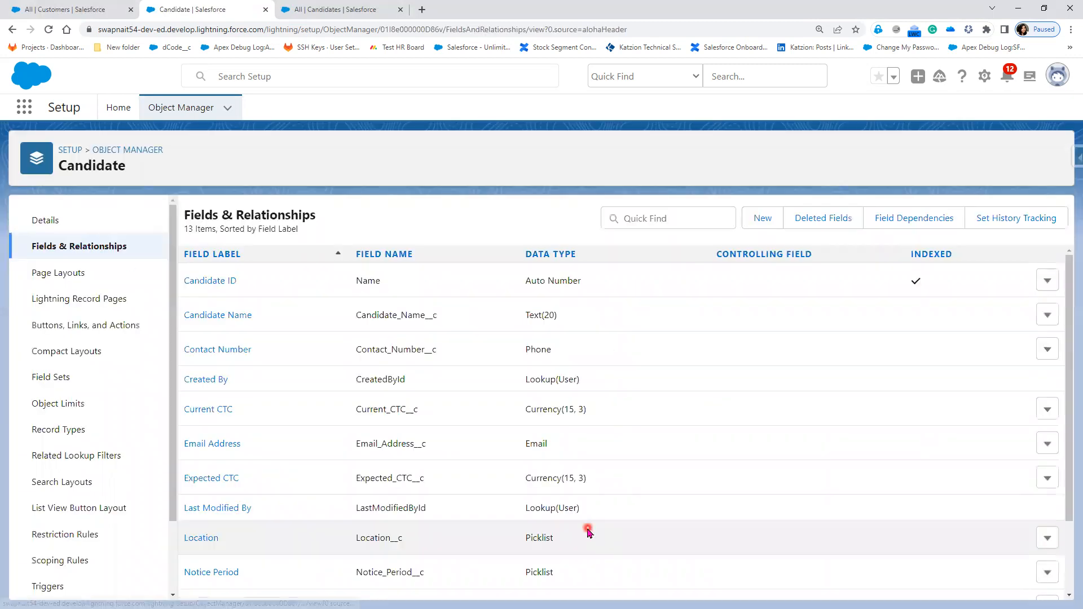
scroll(395, 536, "down", 2)
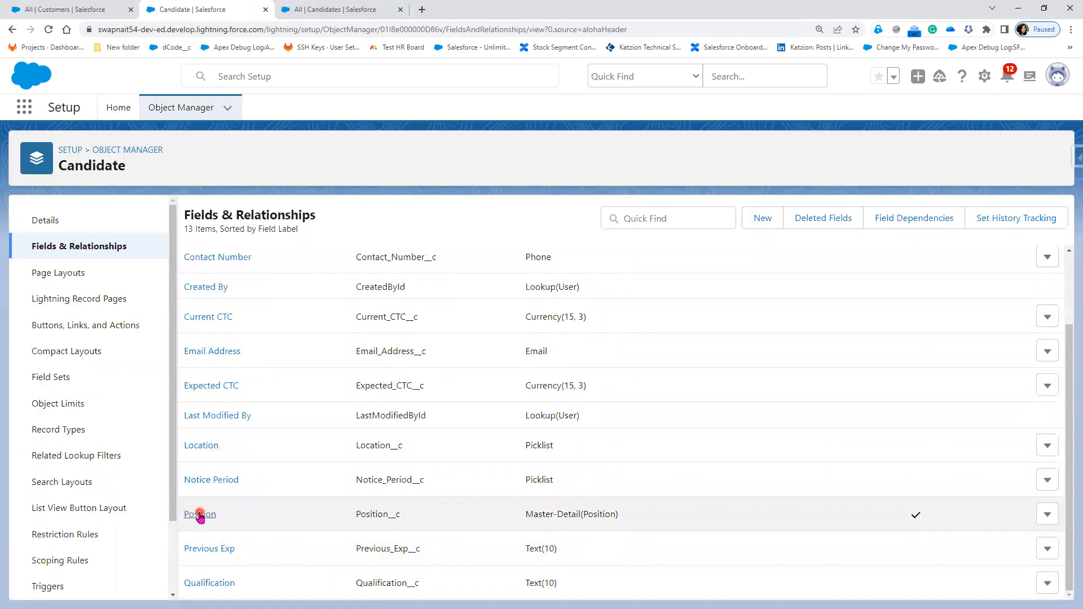
left_click(200, 514)
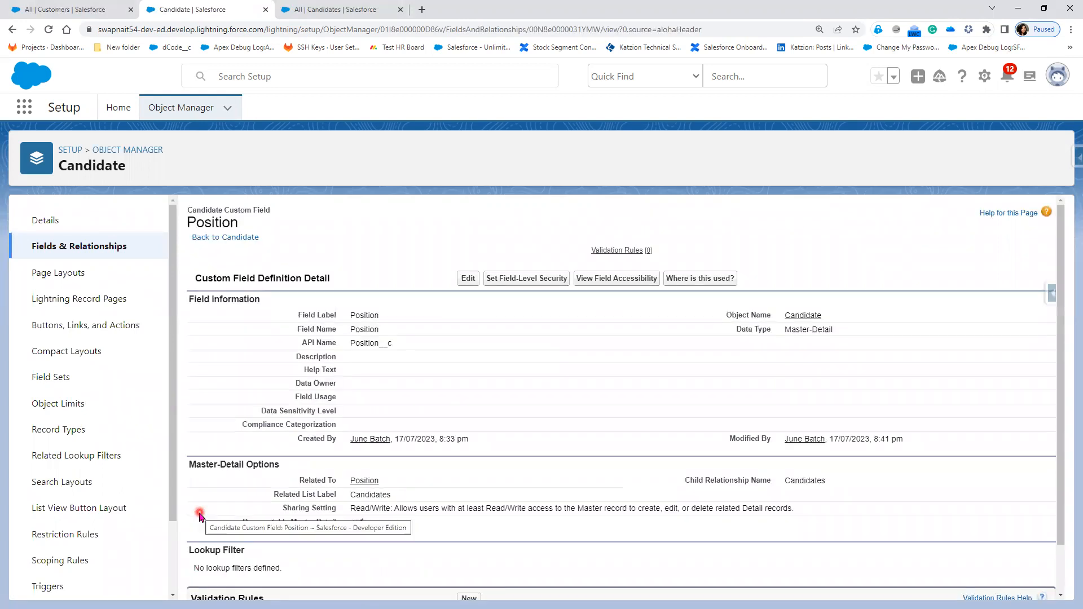
Edit Candidate's Position field to disallow reparenting of child records and save it.
scroll(586, 486, "down", 1)
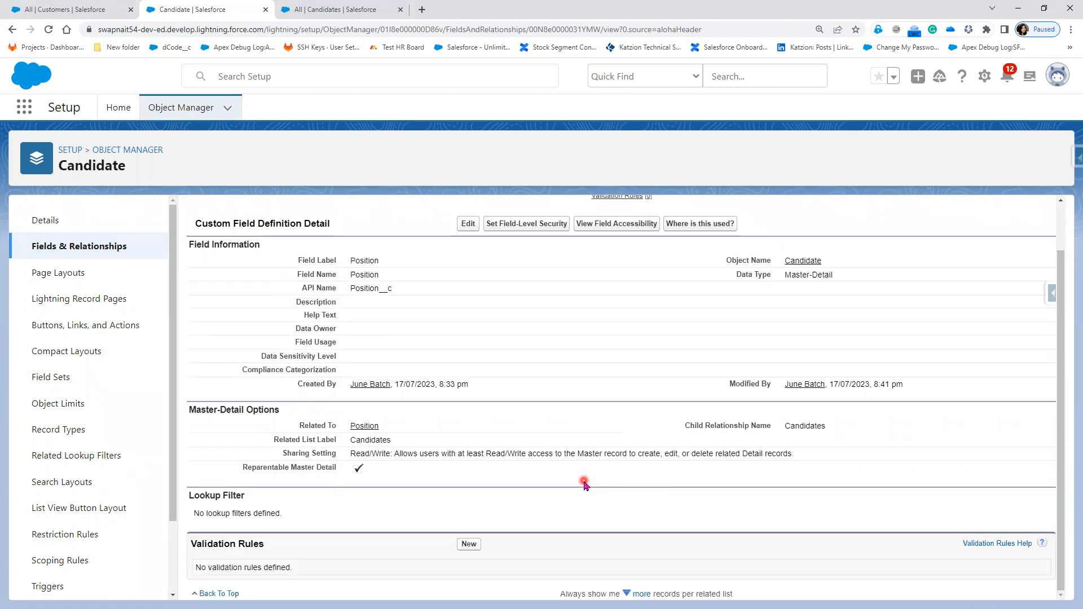
left_click(475, 226)
left_click(468, 224)
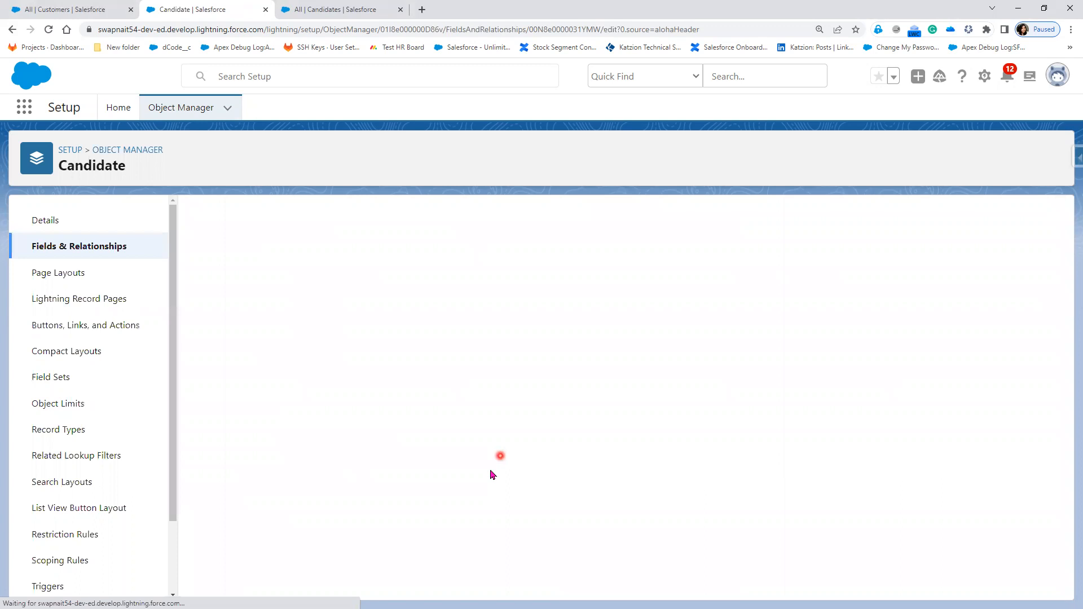
scroll(428, 544, "down", 3)
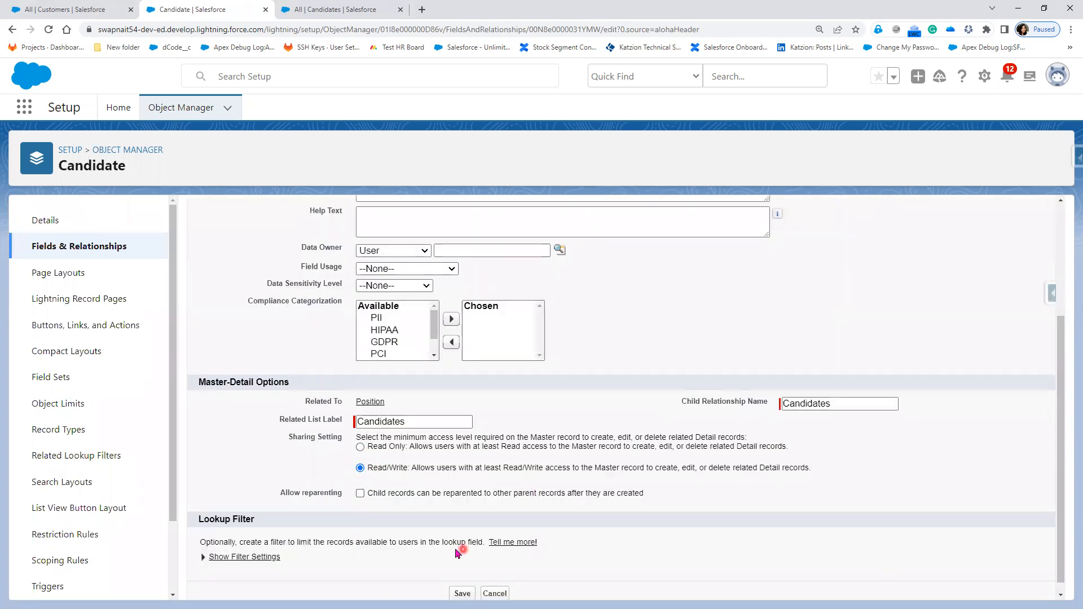
scroll(460, 546, "down", 2)
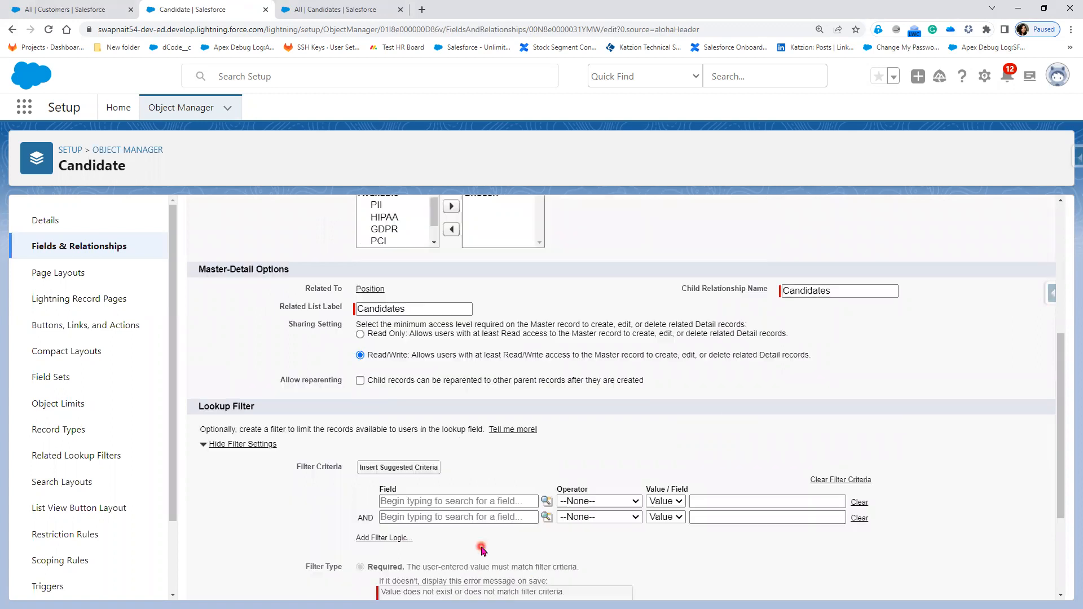
scroll(496, 556, "up", 4)
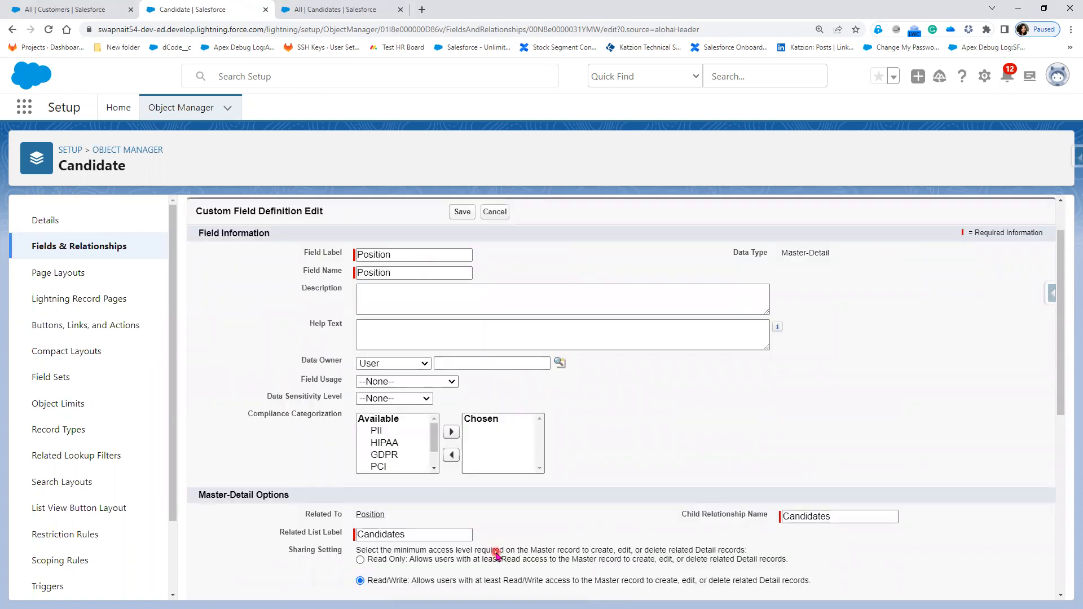
scroll(444, 290, "up", 1)
left_click(459, 269)
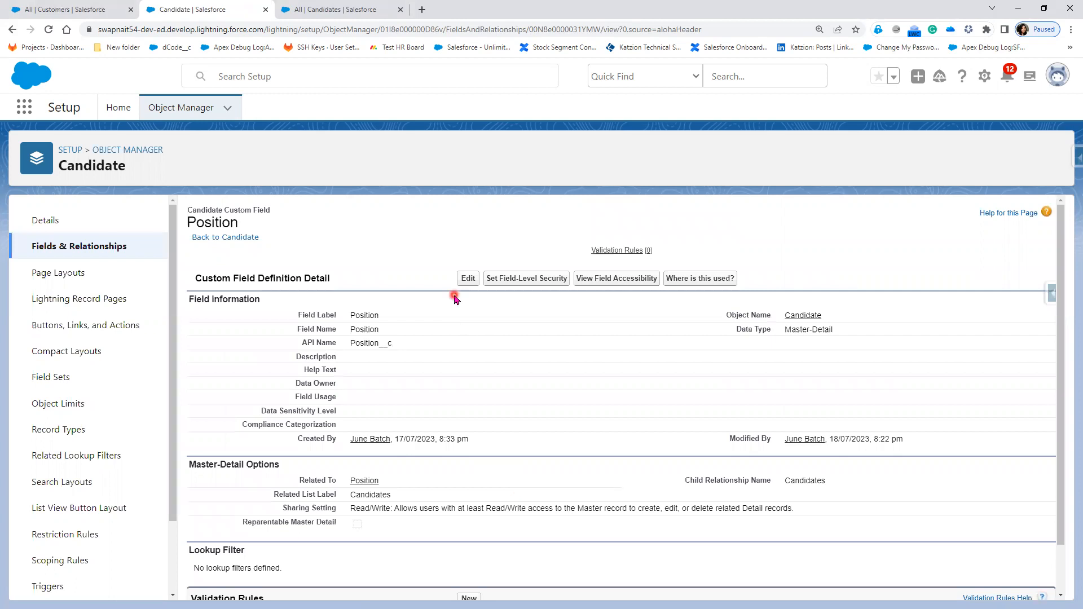
Reopen the Position field's edit form and examine its data type and Master-Detail Options for a field type change option.
left_click(458, 285)
left_click(463, 281)
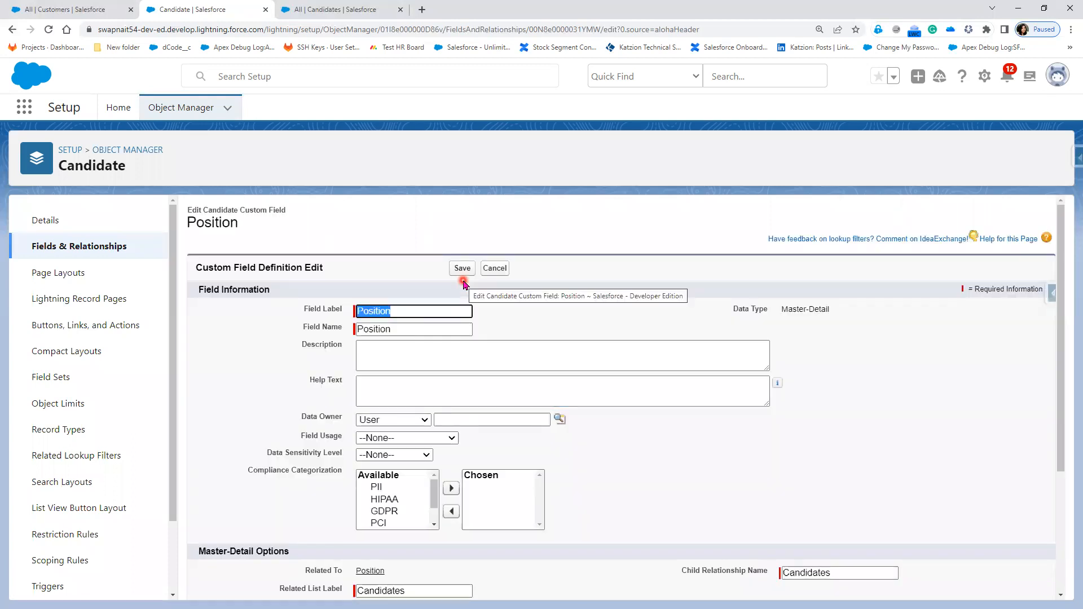
scroll(494, 506, "down", 3)
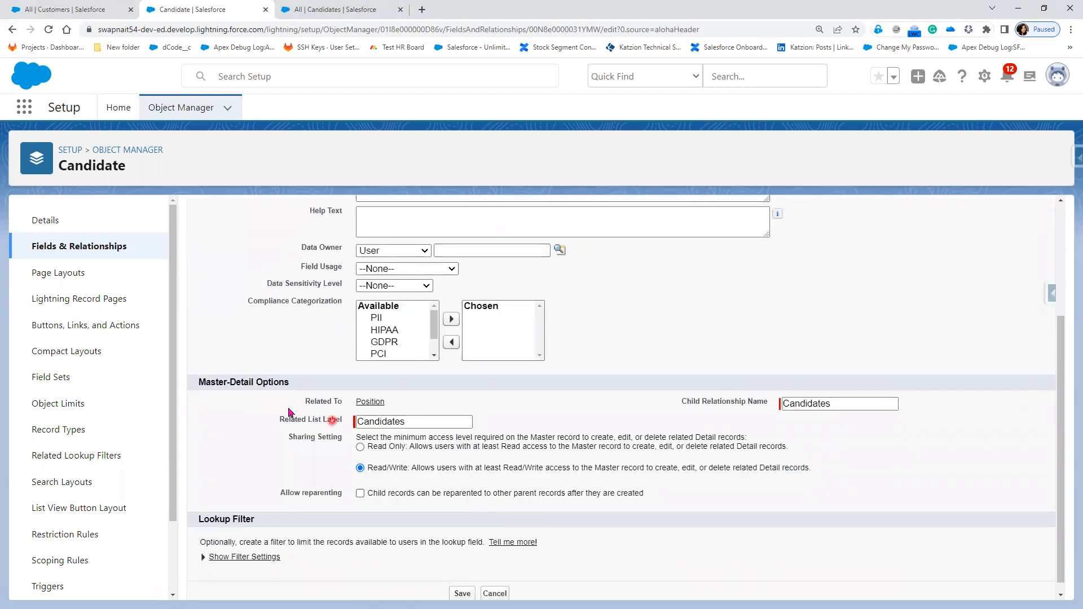
triple_click(302, 387)
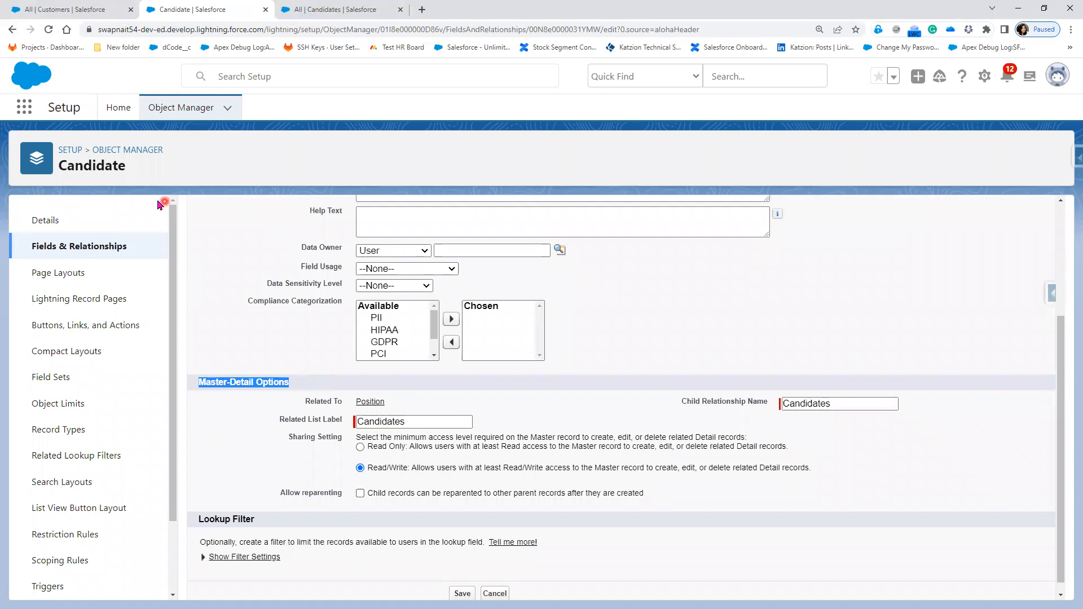
scroll(540, 471, "up", 3)
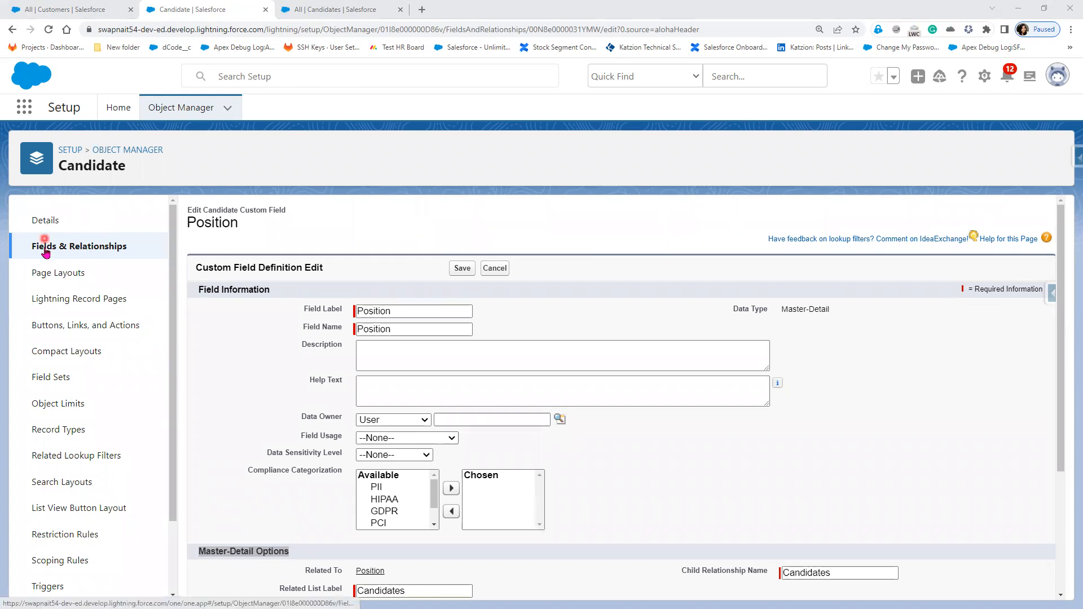
left_click(75, 11)
left_click(195, 12)
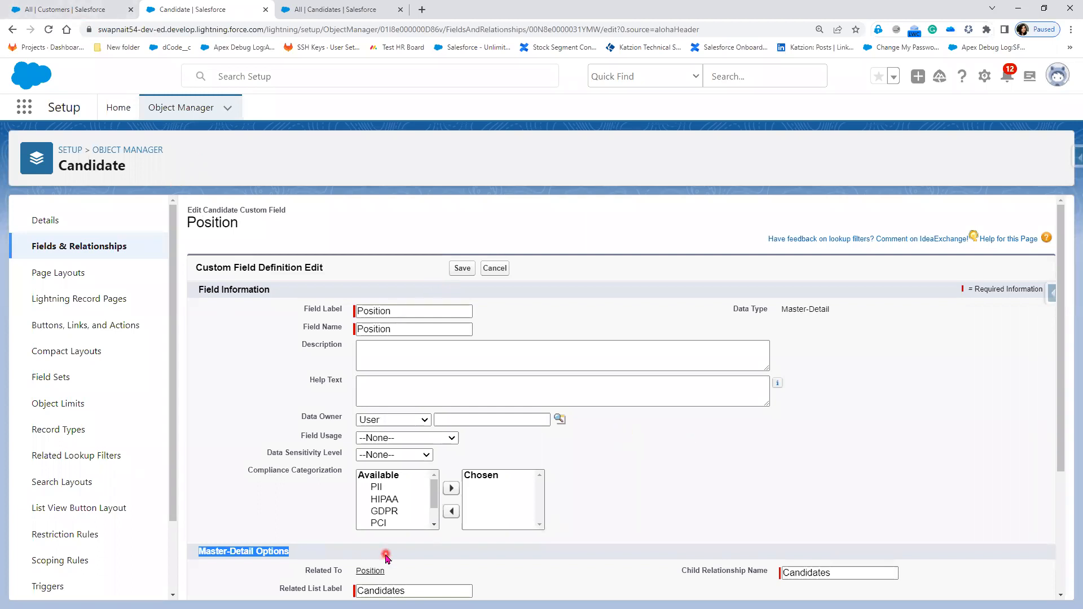
Open the related Position object in a new browser tab and delete its Count of Candidates roll-up summary field.
right_click(374, 572)
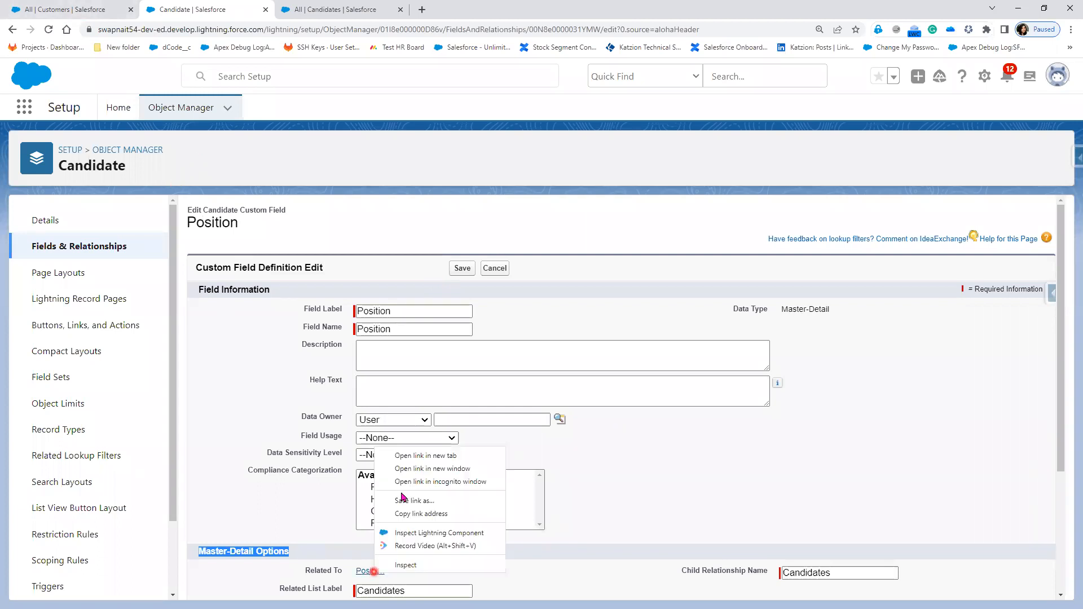
left_click(418, 455)
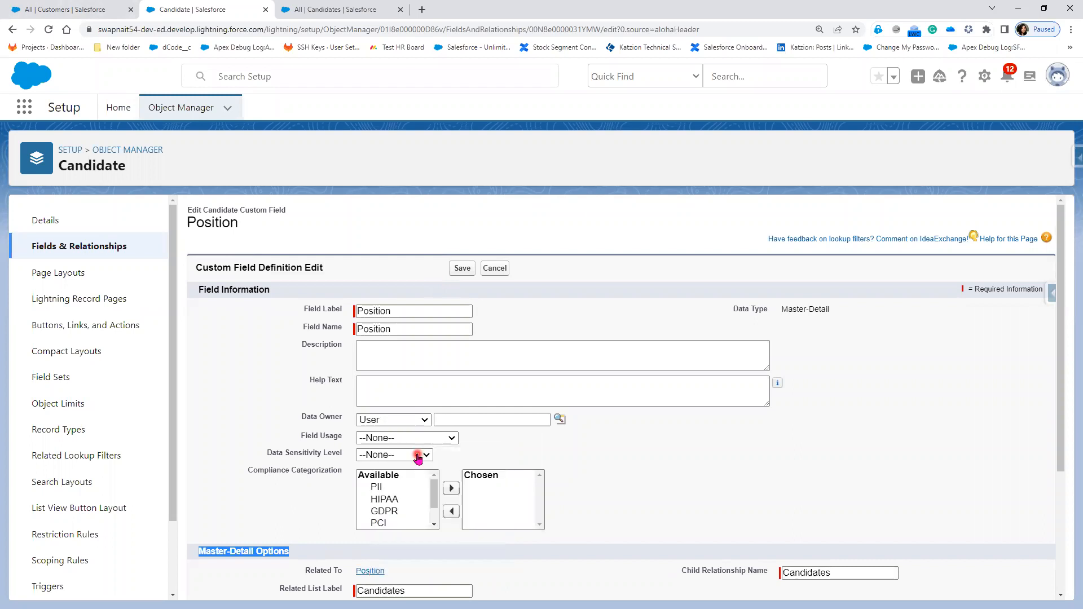
left_click(334, 9)
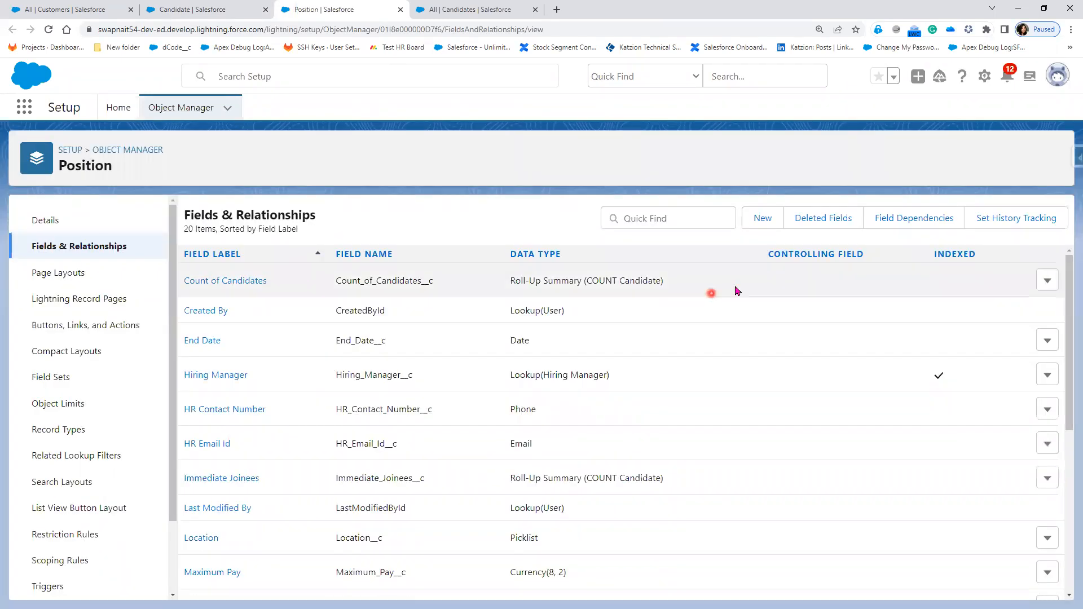
left_click(1047, 281)
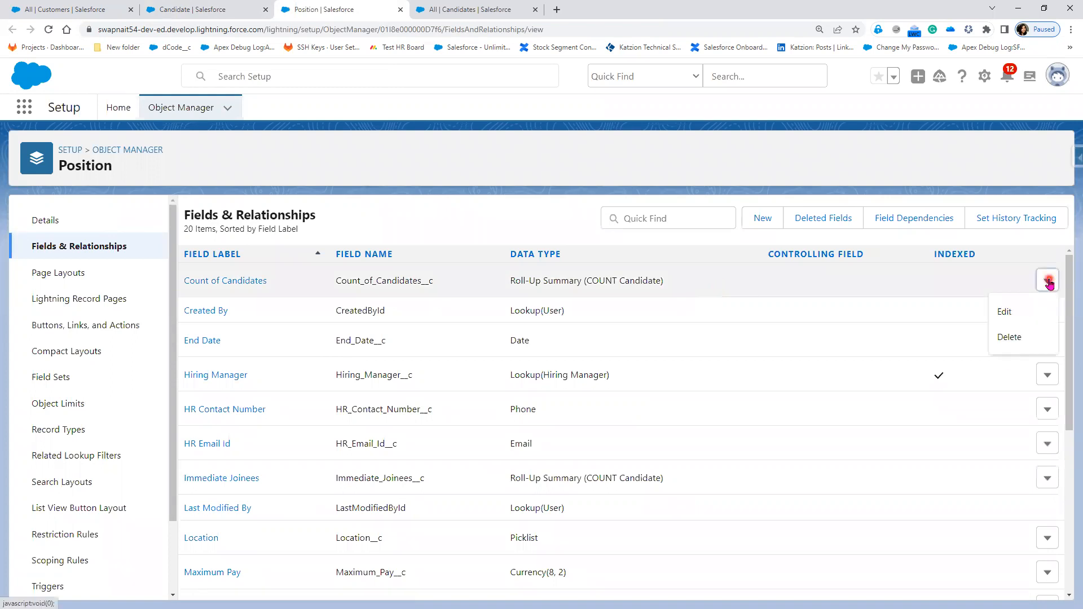
left_click(1007, 338)
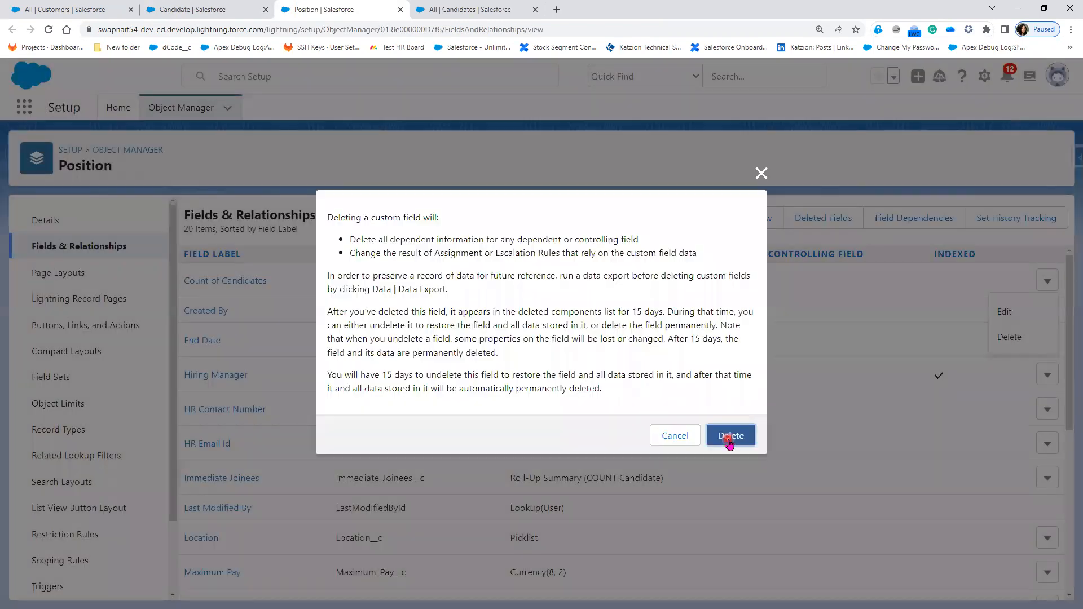
left_click(726, 433)
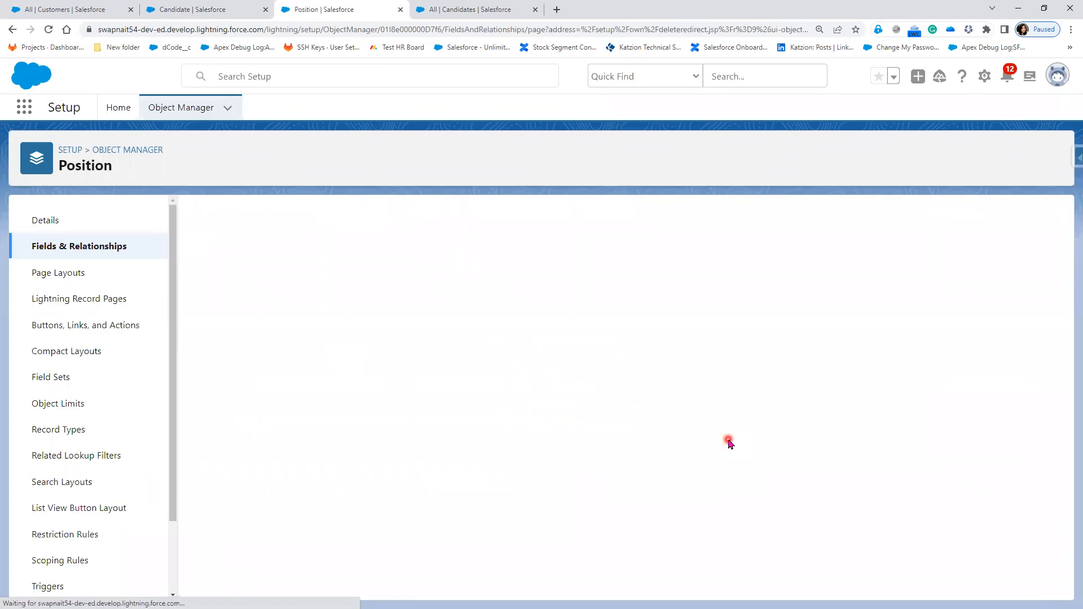
Return to Position's fields and relationships and delete the Immediate Joinees roll-up summary field.
left_click(121, 251)
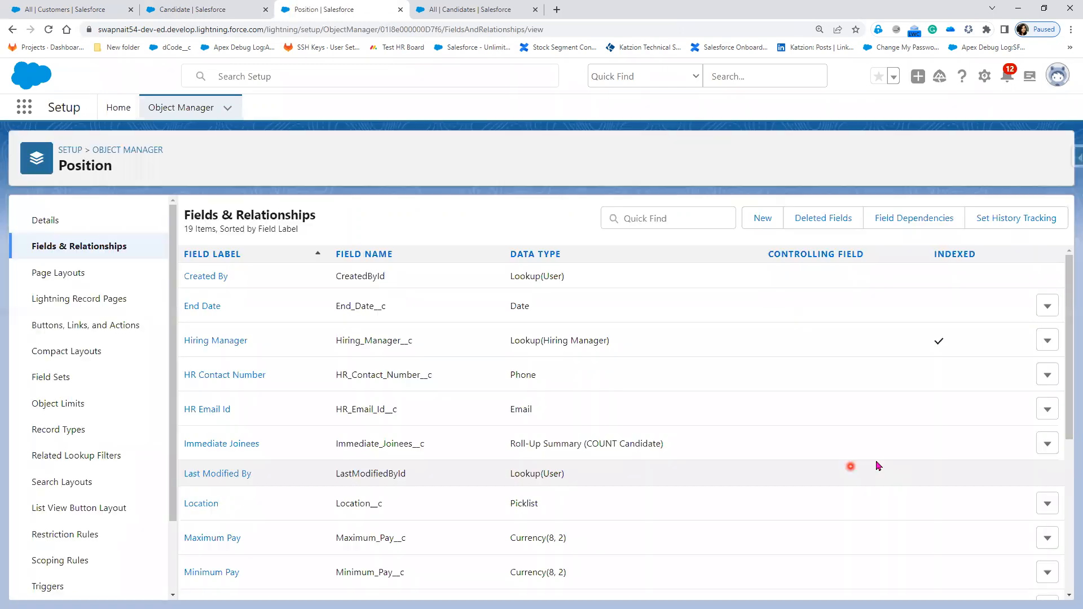
left_click(1047, 448)
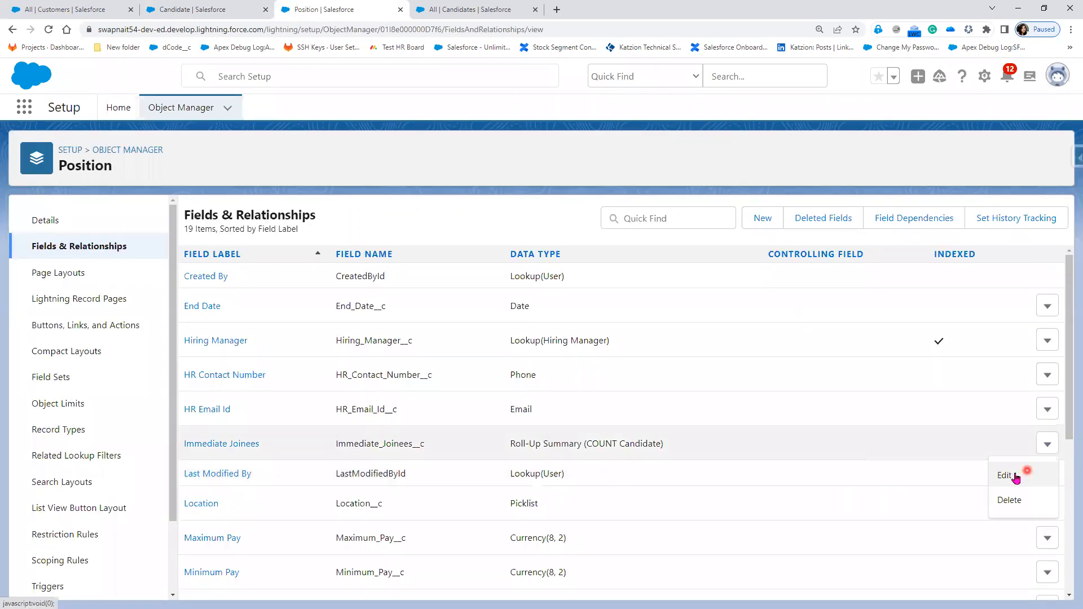
left_click(960, 474)
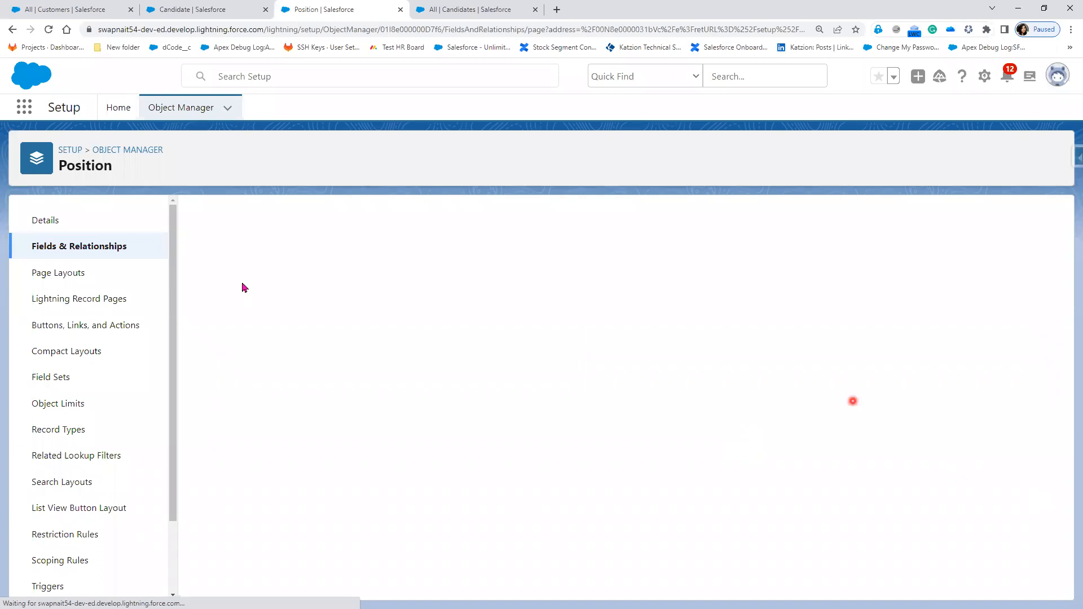
left_click(496, 256)
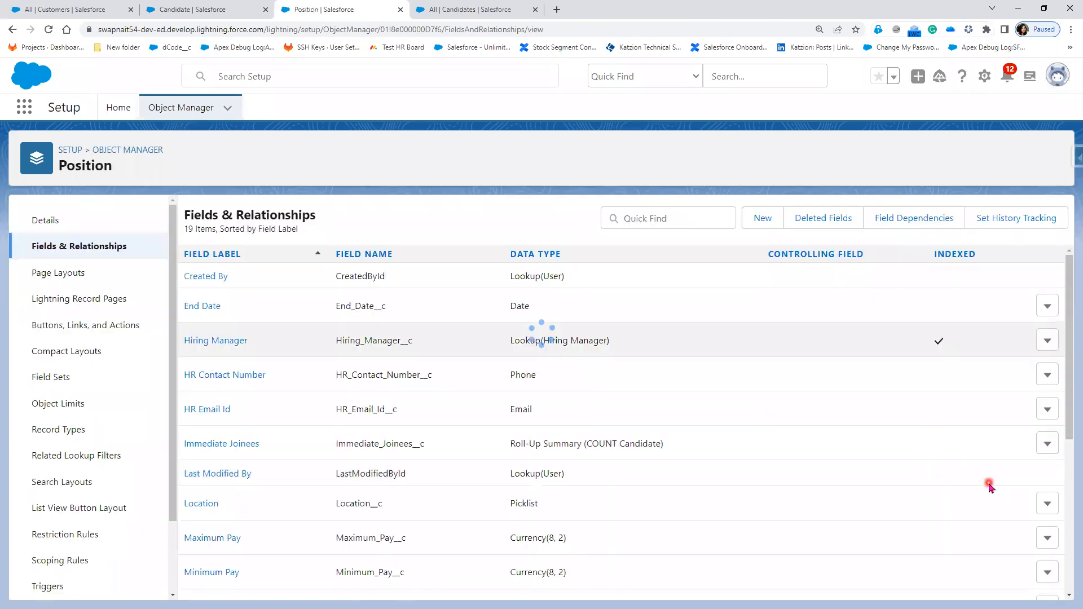
left_click(1047, 448)
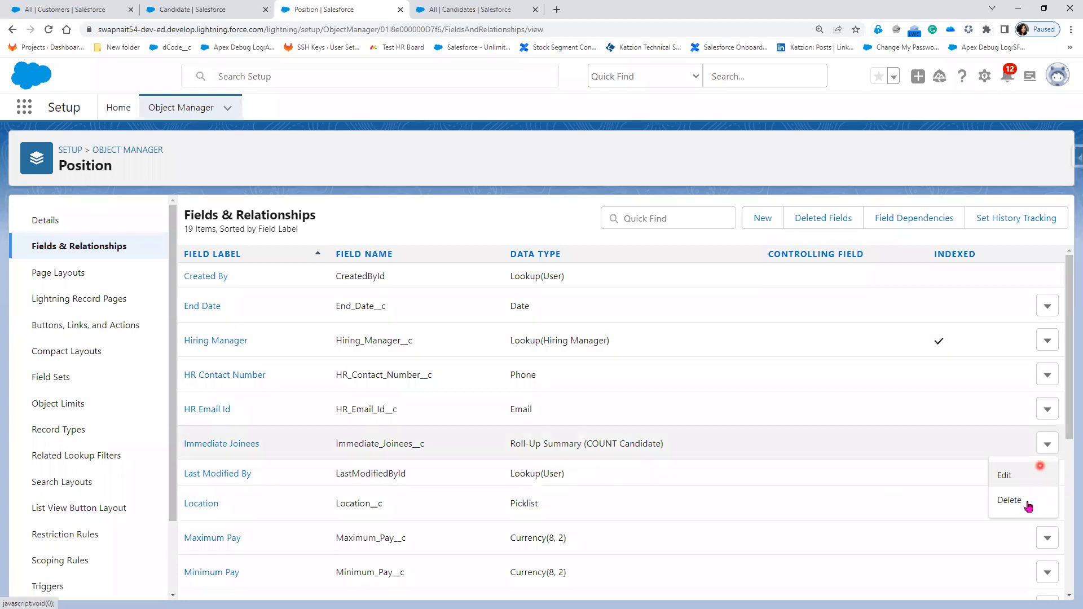
left_click(1010, 500)
left_click(731, 435)
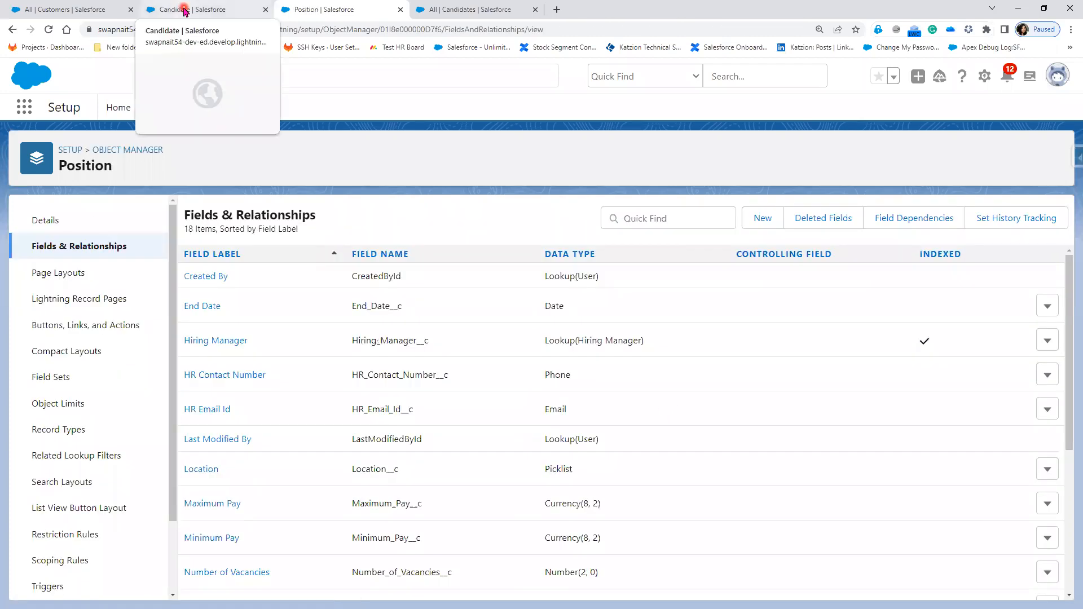
Cancel and reopen the edit form of Candidate's Position field, reload it to recheck its options, and return to Candidate's field list.
left_click(185, 11)
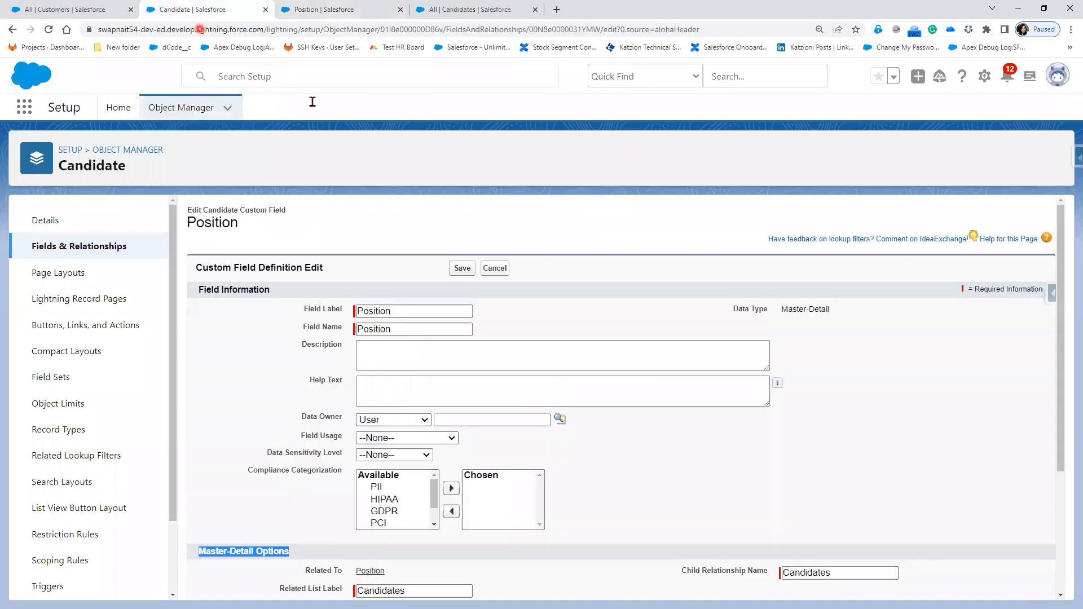
left_click(499, 269)
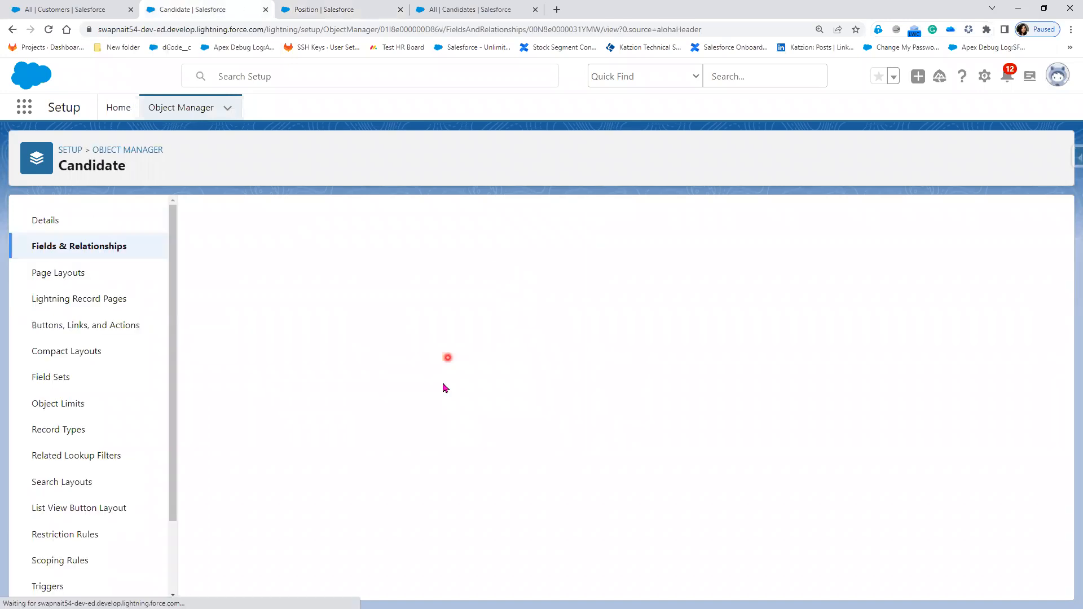
left_click(467, 279)
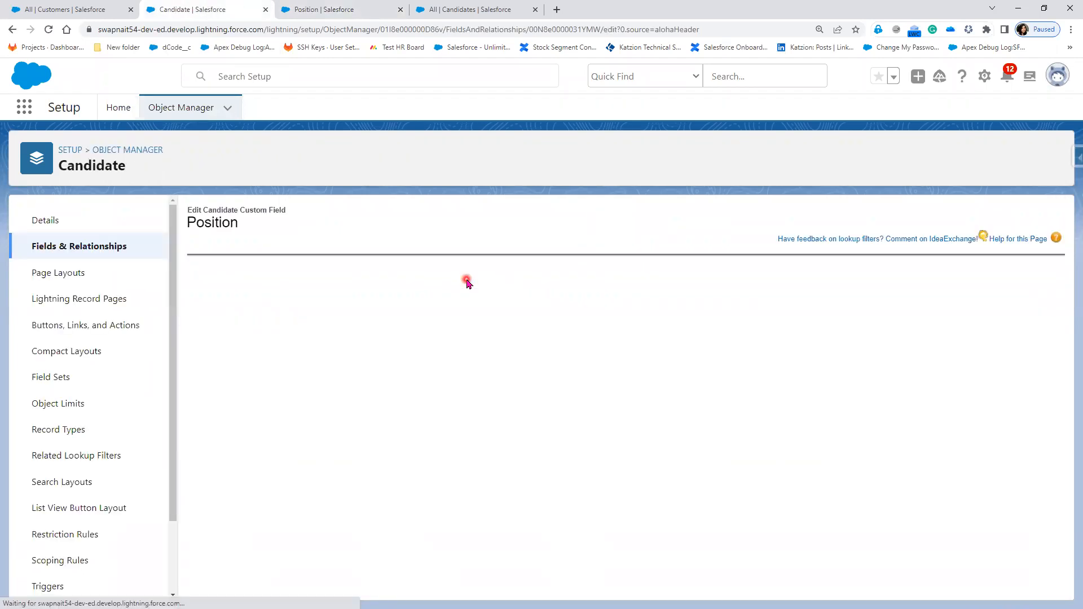
left_click(49, 30)
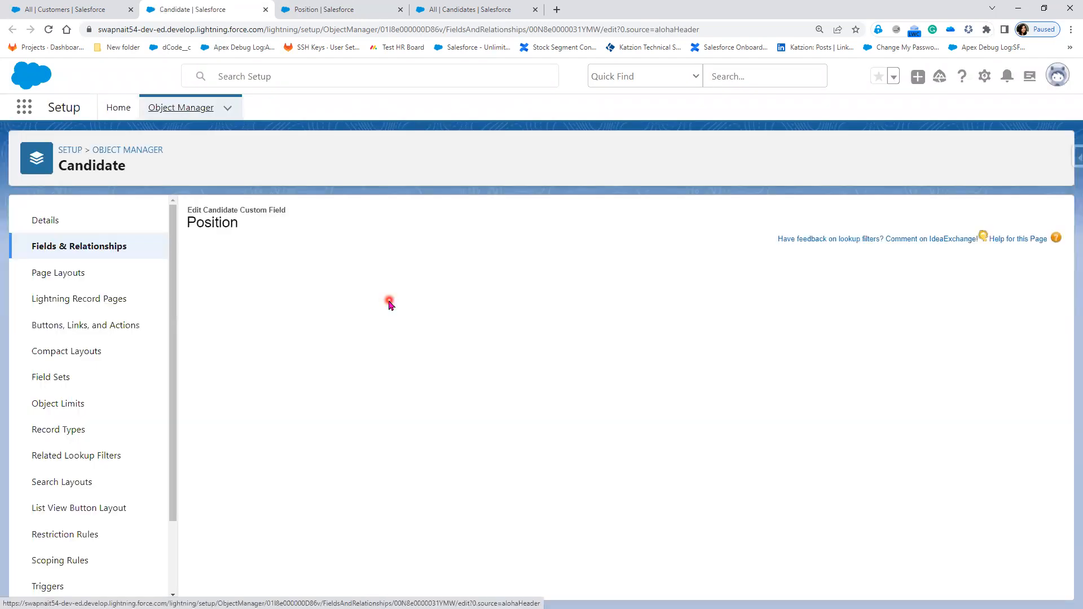
left_click(75, 245)
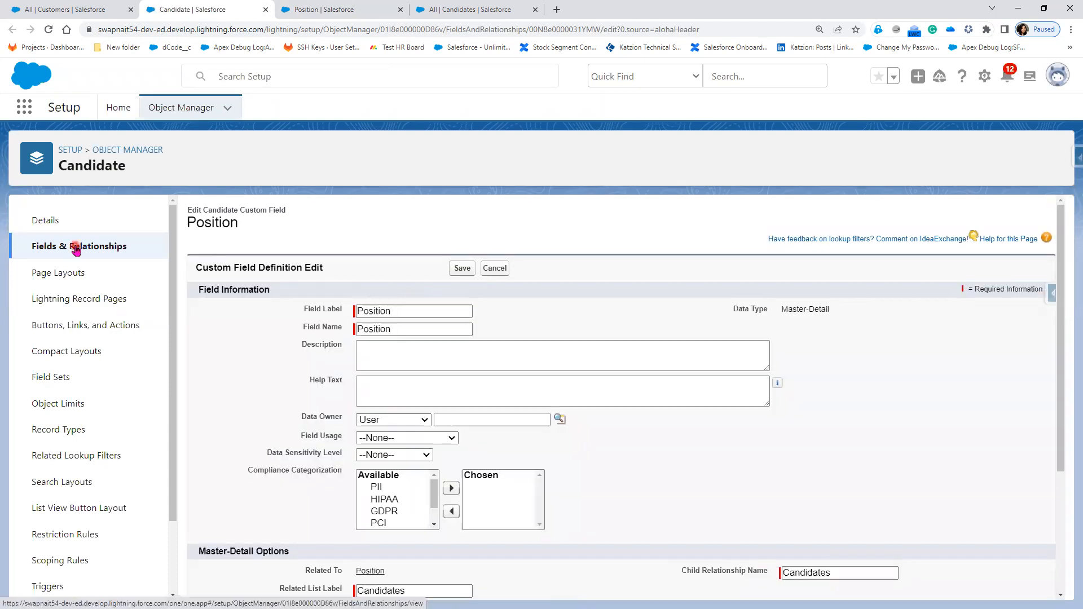
Look through the Position object's list of fields and relationships, and switch the org to Salesforce Classic.
left_click(327, 6)
left_click(538, 313)
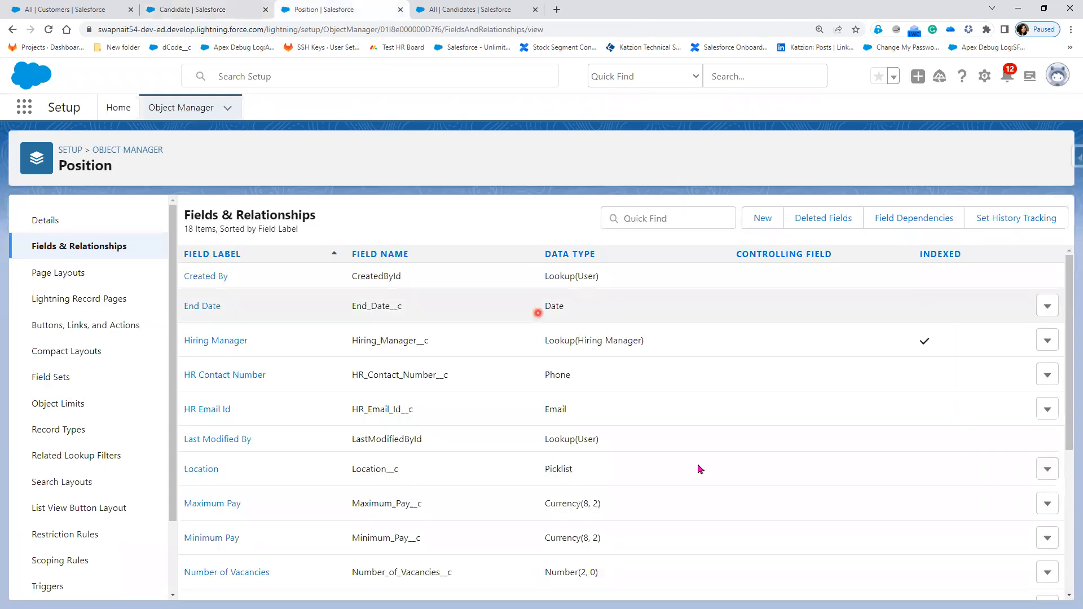
scroll(667, 499, "down", 2)
scroll(643, 536, "down", 3)
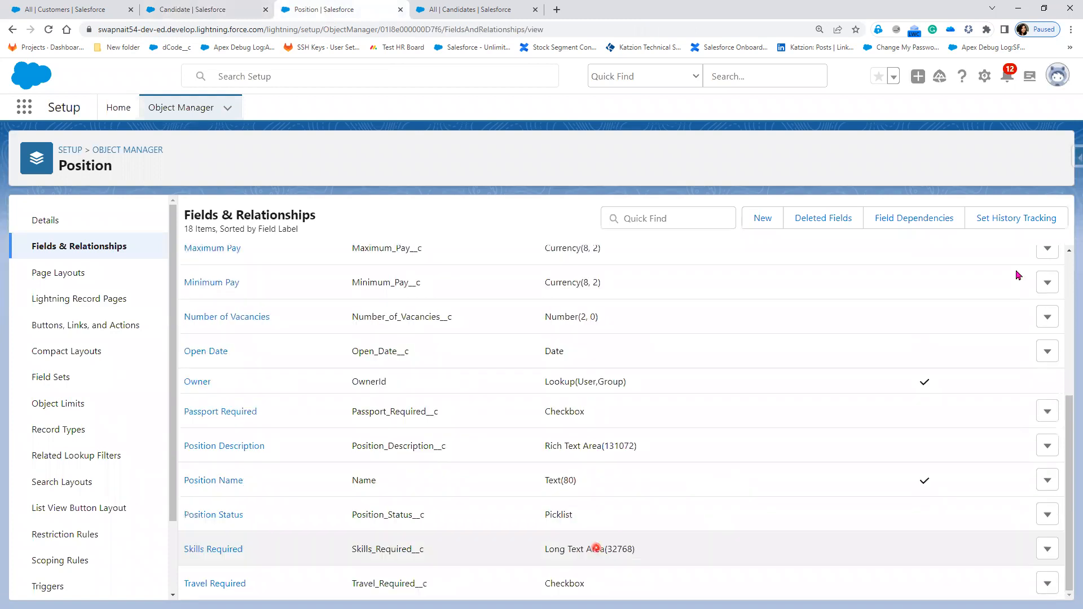
left_click(1057, 79)
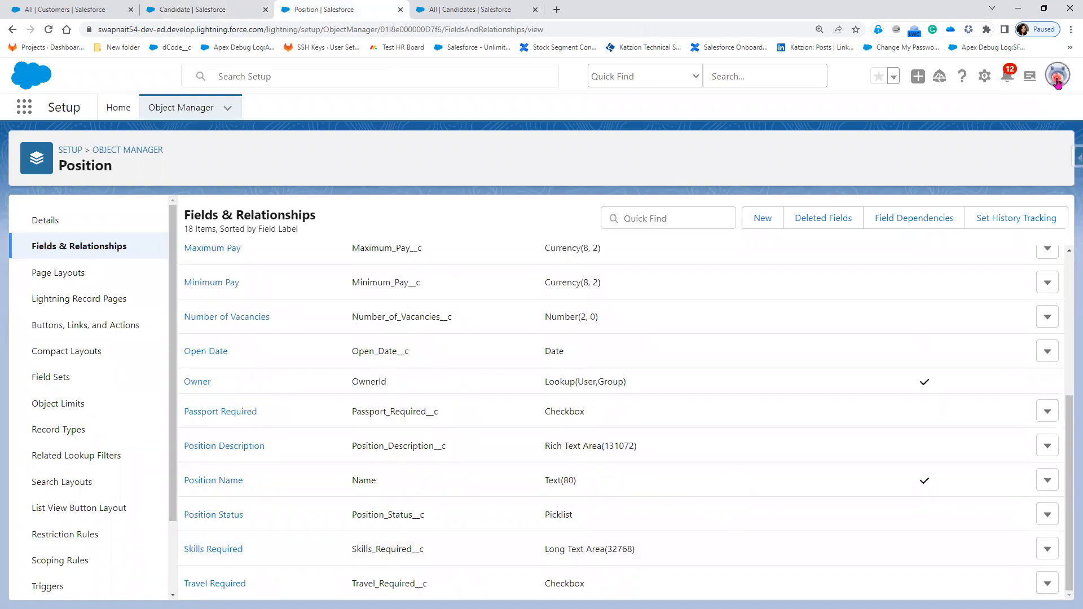
left_click(911, 491)
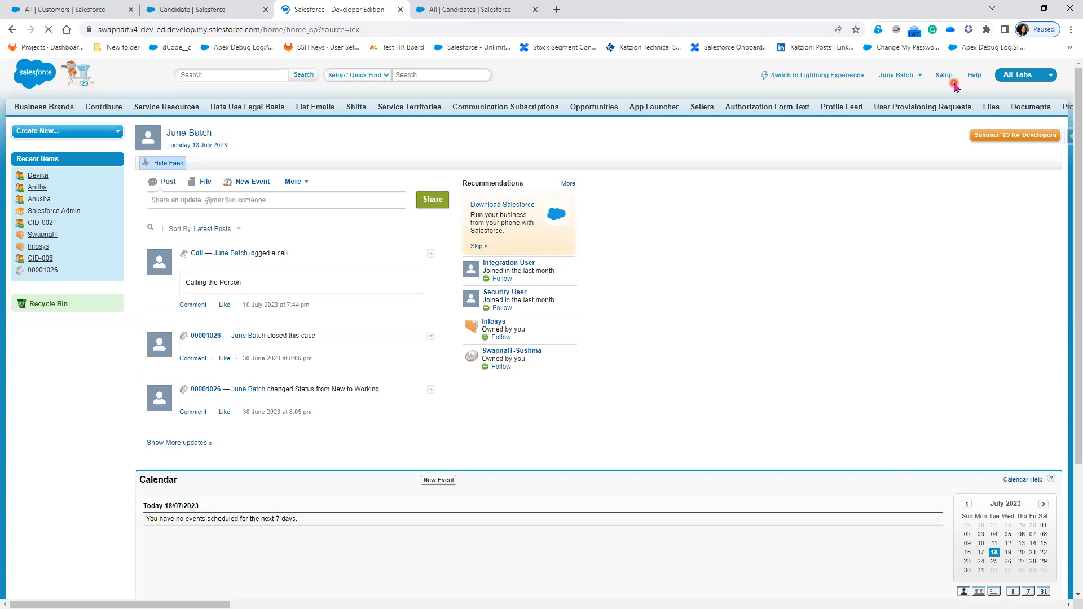
Open Classic Setup, search it for "Object", and open the Custom Objects list under Create.
left_click(944, 75)
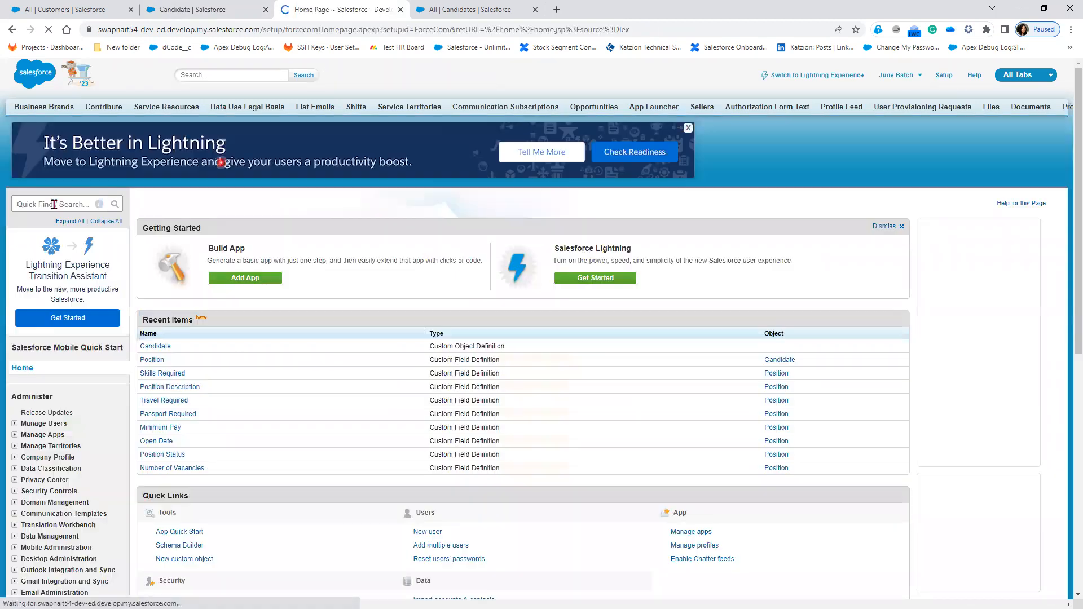
left_click(51, 204)
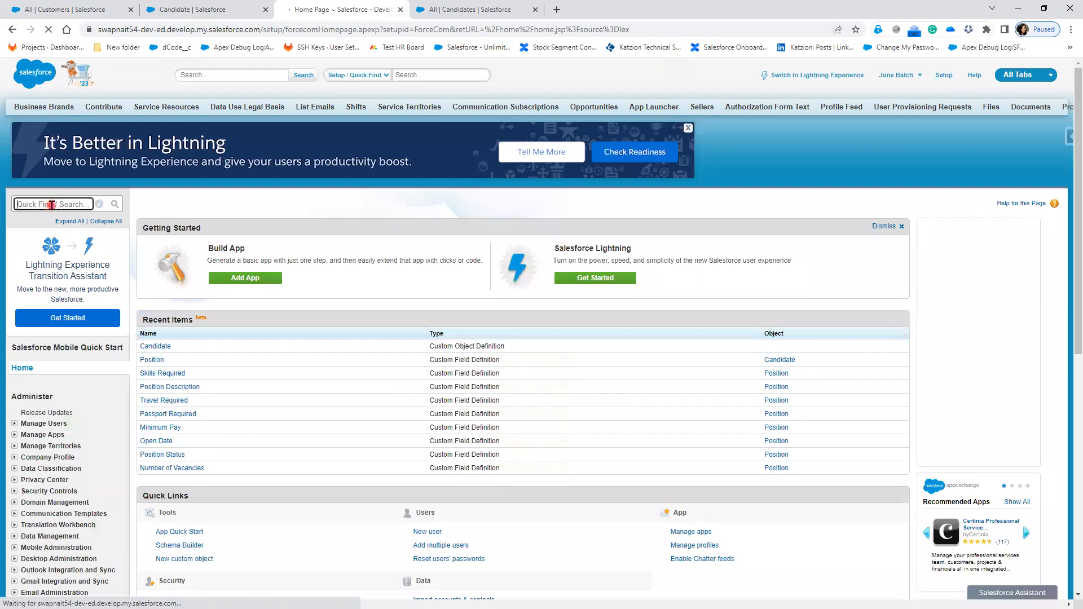
type("po")
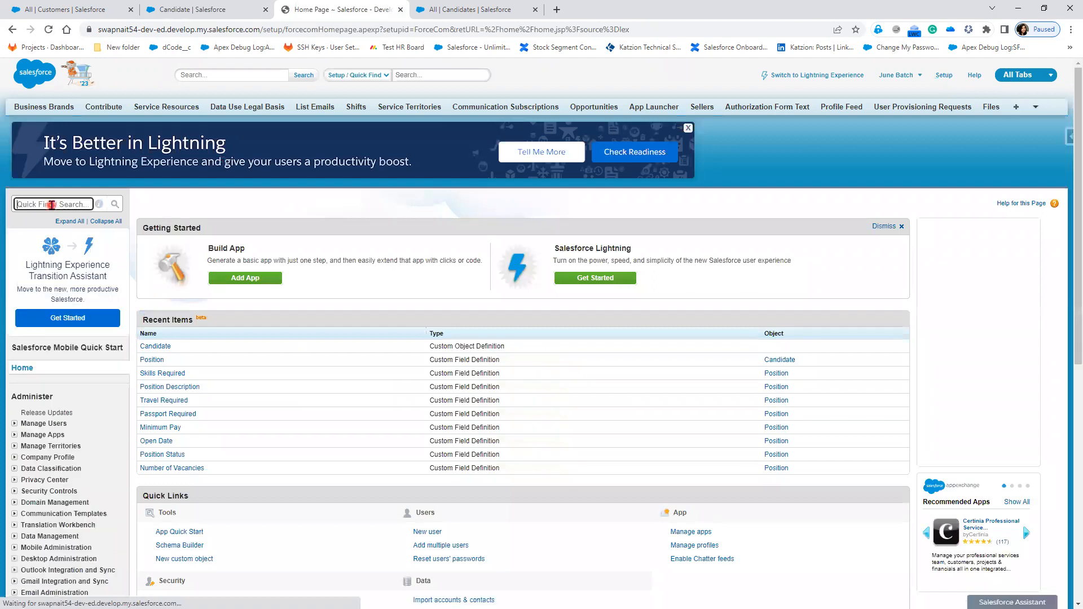
type("cus")
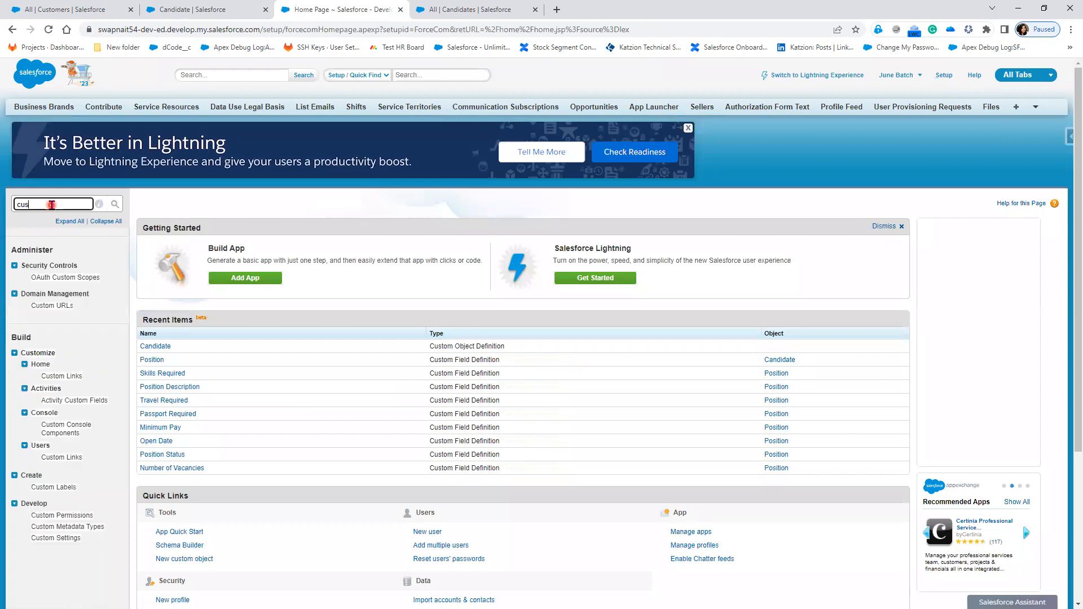
key("BackSpace")
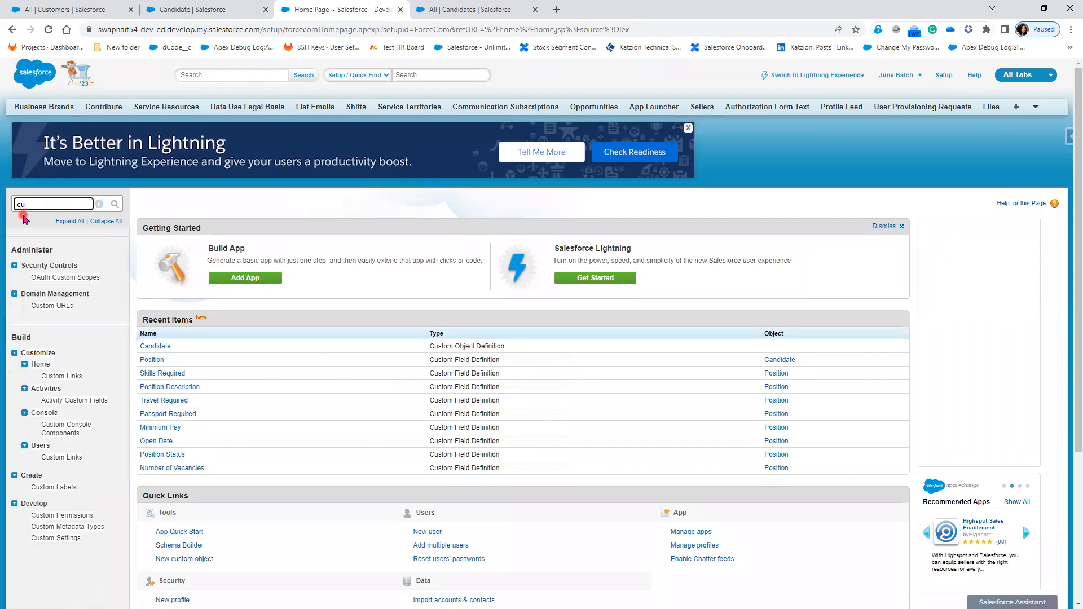
key("BackSpace")
key("BackSpace")
type("Object")
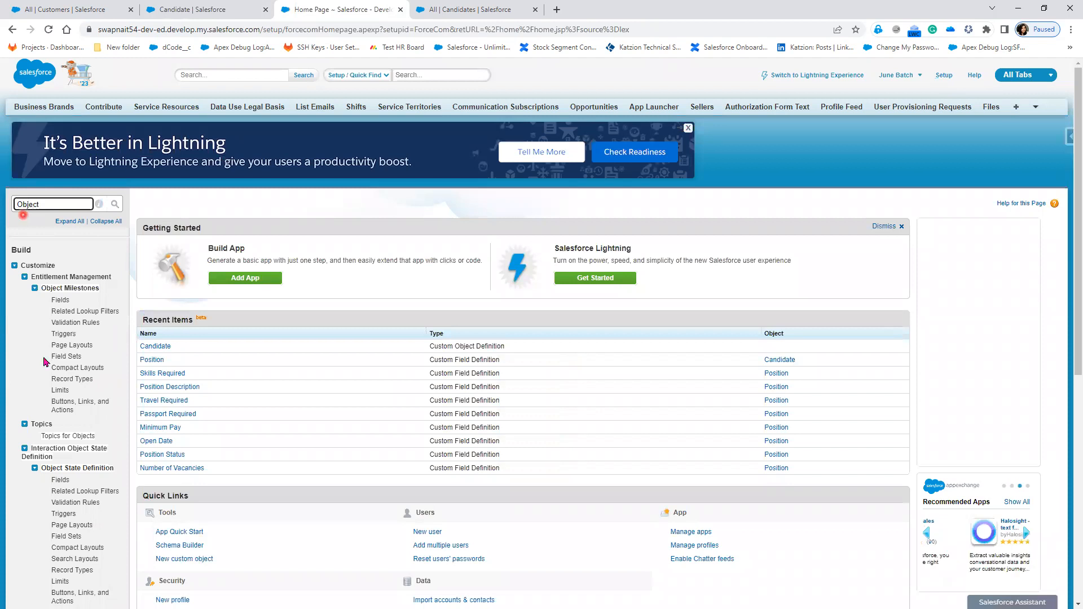
scroll(67, 383, "down", 5)
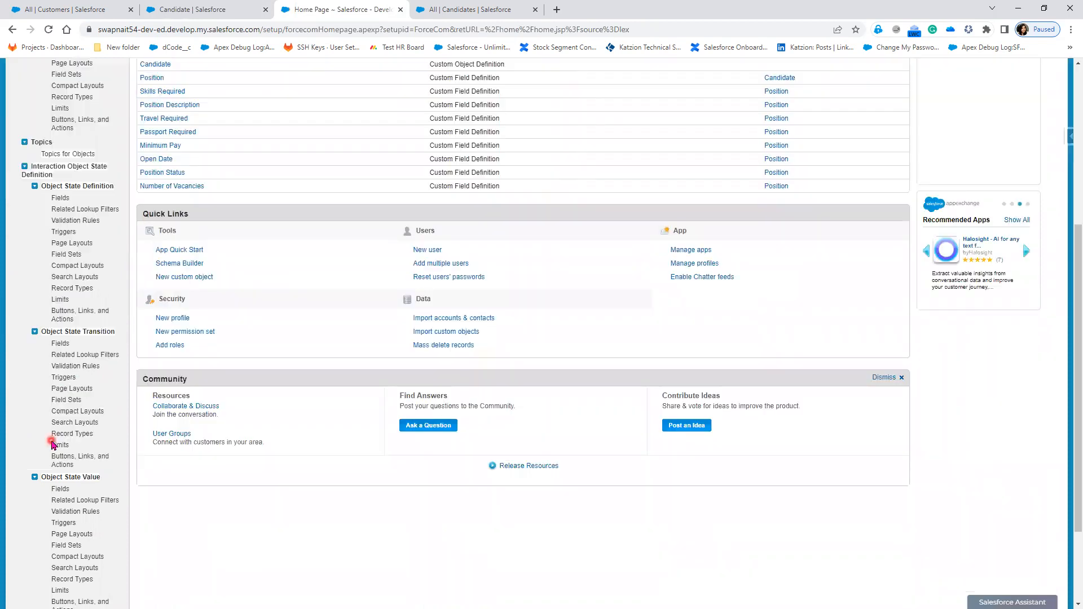
scroll(43, 530, "down", 2)
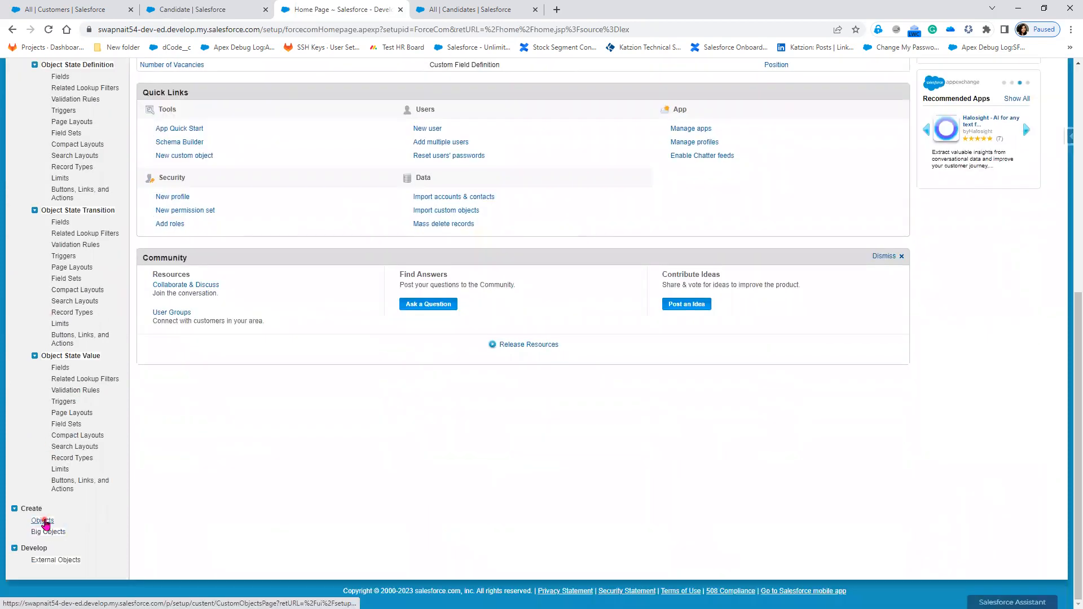
left_click(44, 520)
Open the Position object's deleted fields list, then bring up and dismiss the erase confirmation for Count of Candidates.
left_click(219, 342)
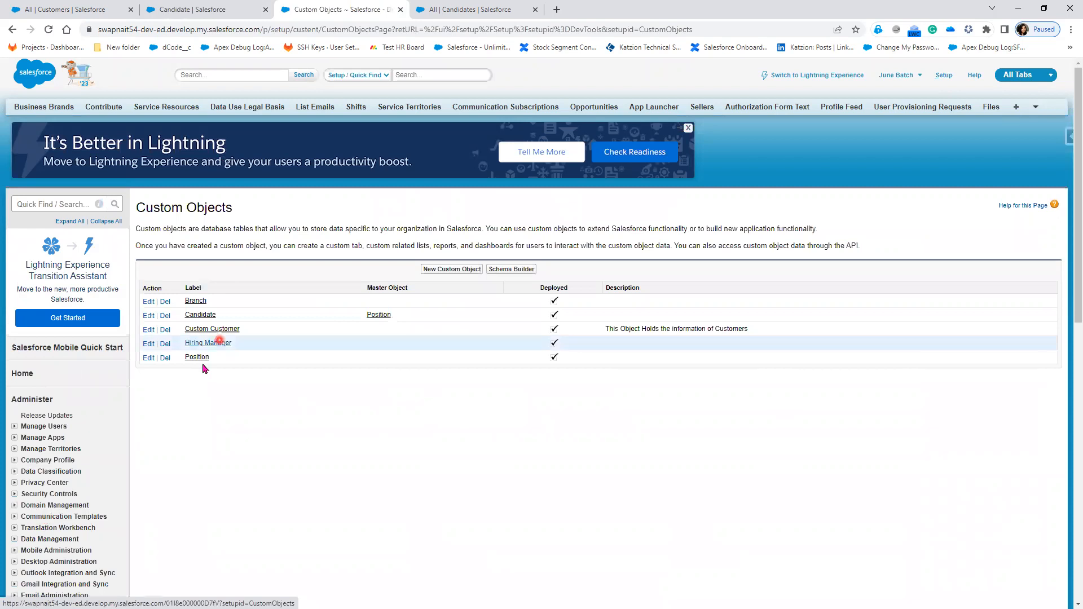
left_click(198, 358)
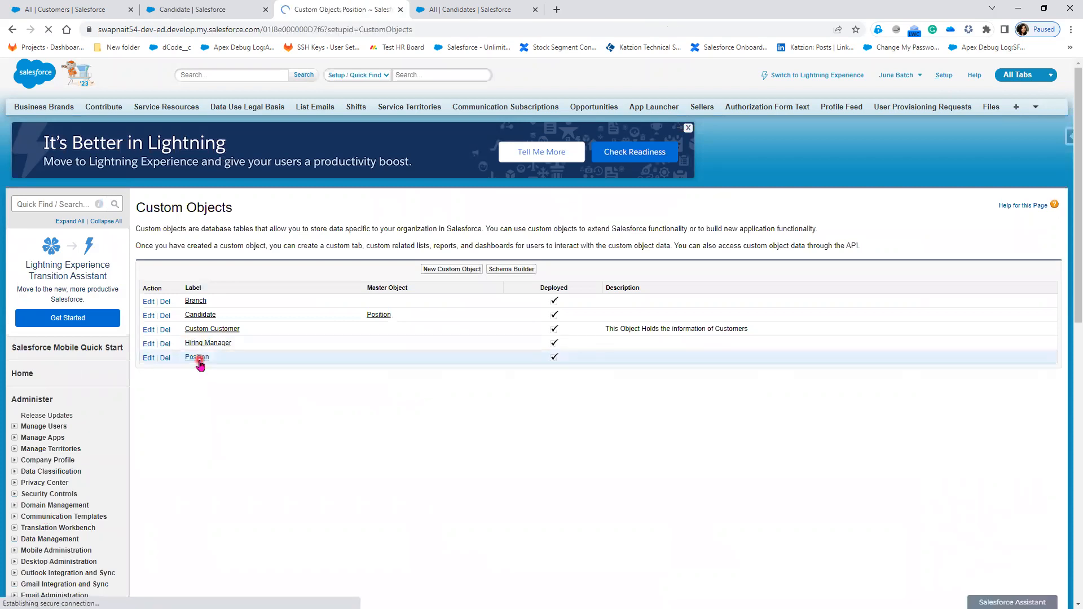
scroll(363, 450, "down", 3)
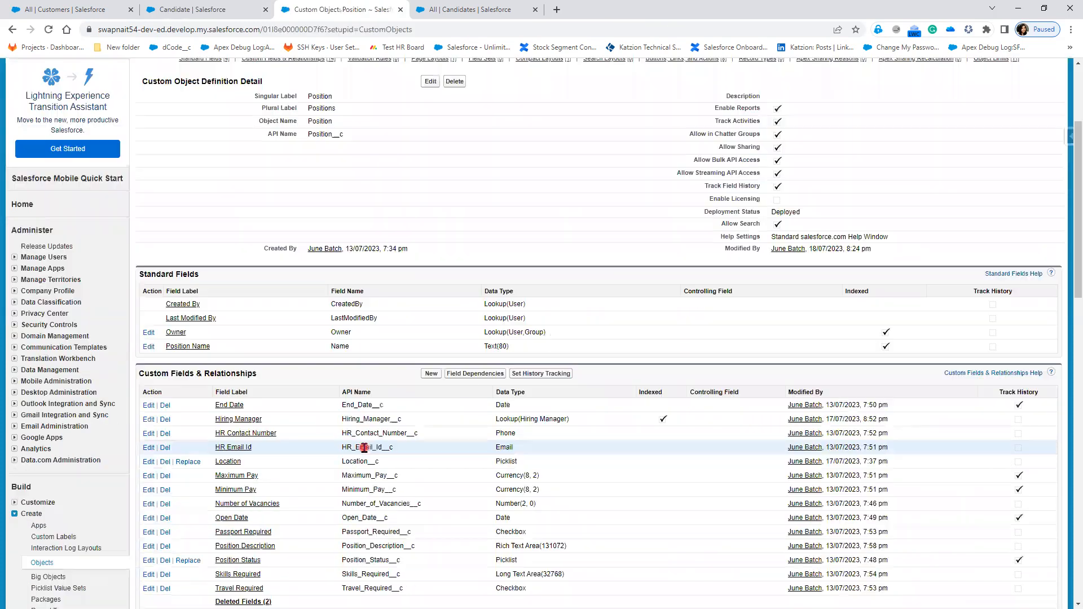
scroll(364, 450, "down", 1)
scroll(364, 454, "down", 2)
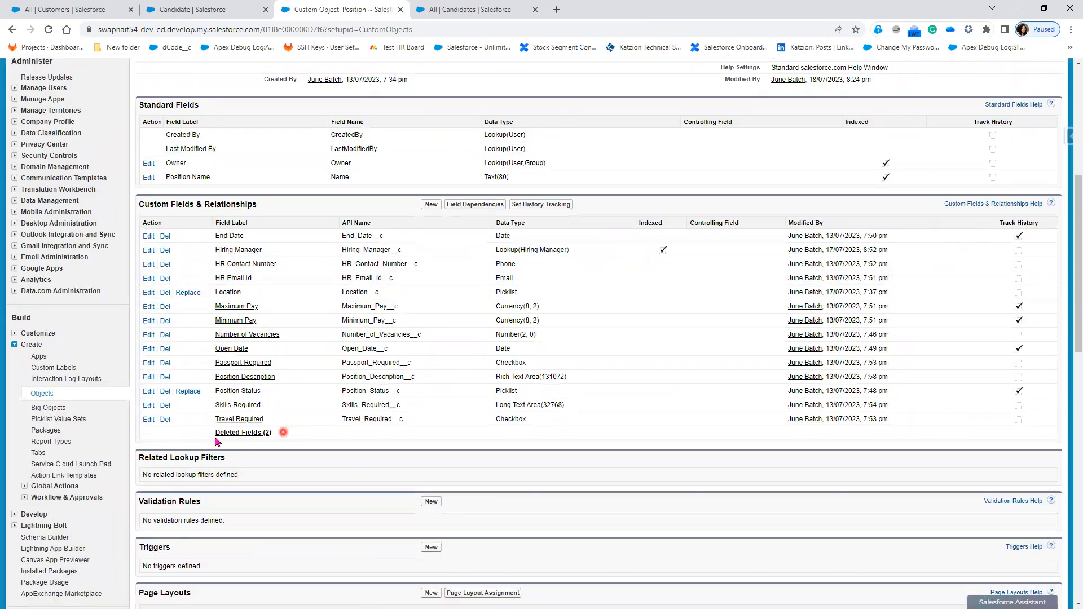
left_click(244, 434)
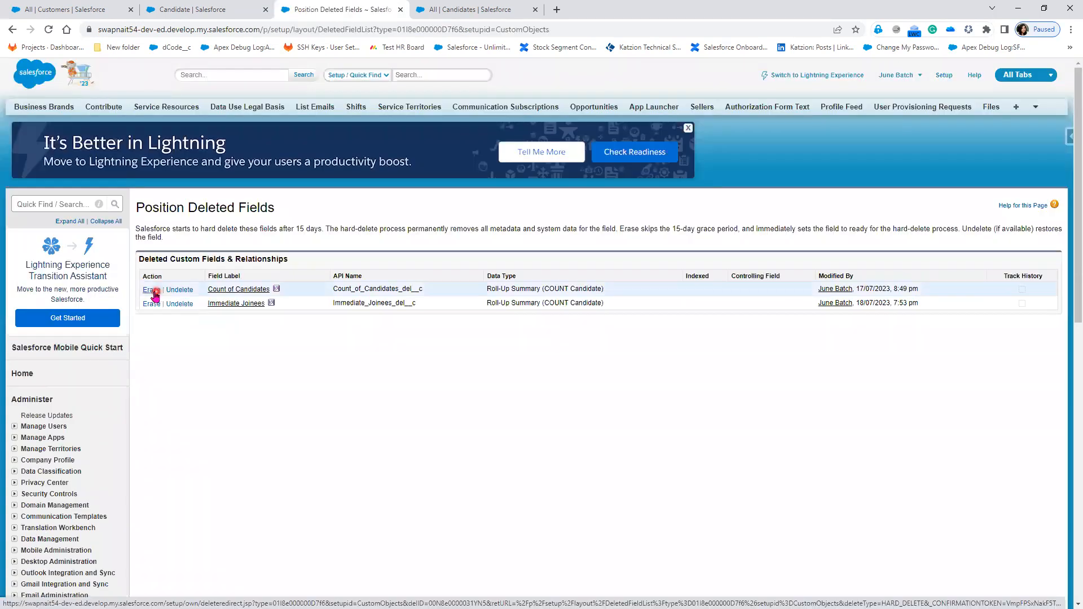
left_click(151, 290)
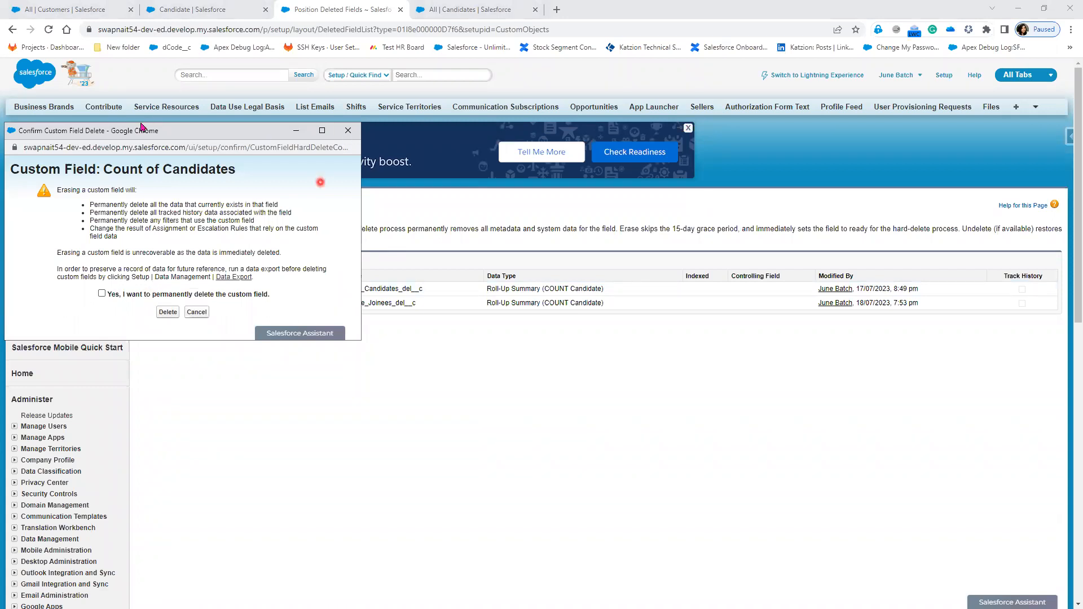
left_click(348, 130)
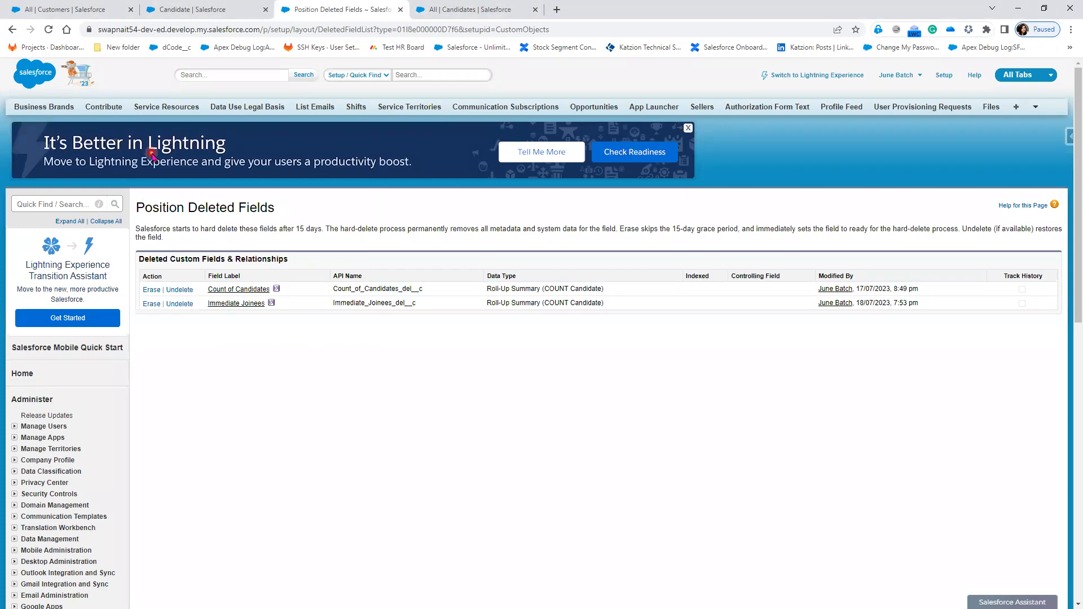
In the Lightning browser tab showing Candidates, find and open the Recycle Bin to examine its deleted records.
left_click(454, 10)
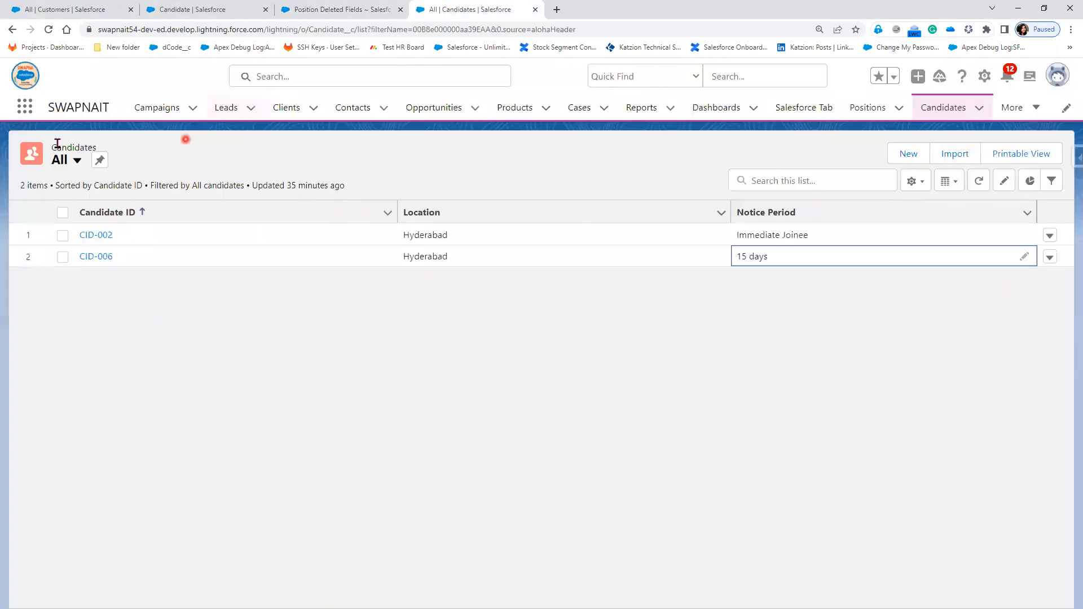
left_click(25, 108)
type("R")
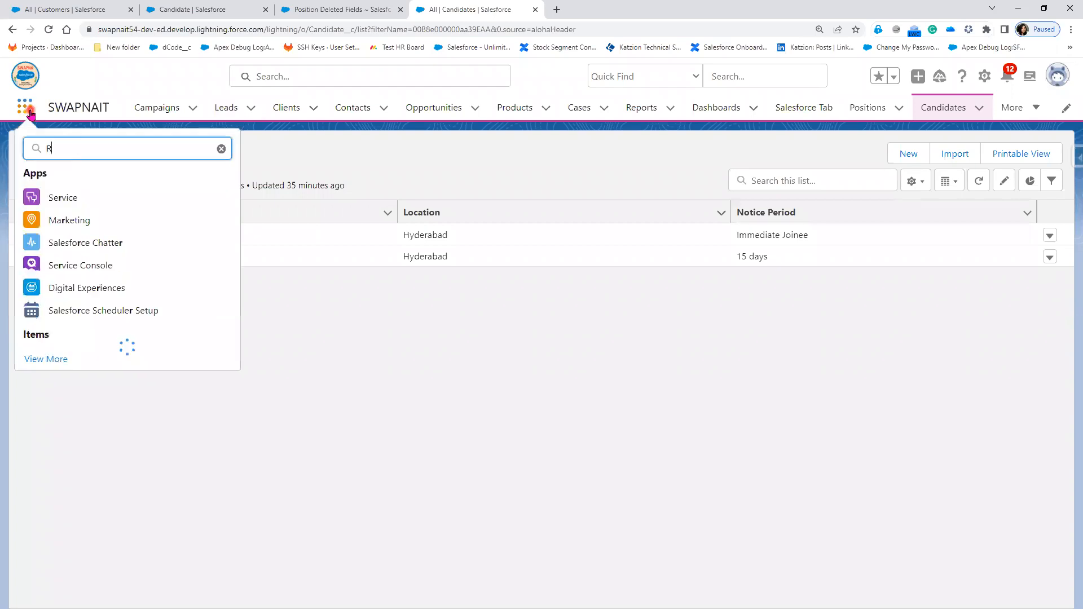
type("yc")
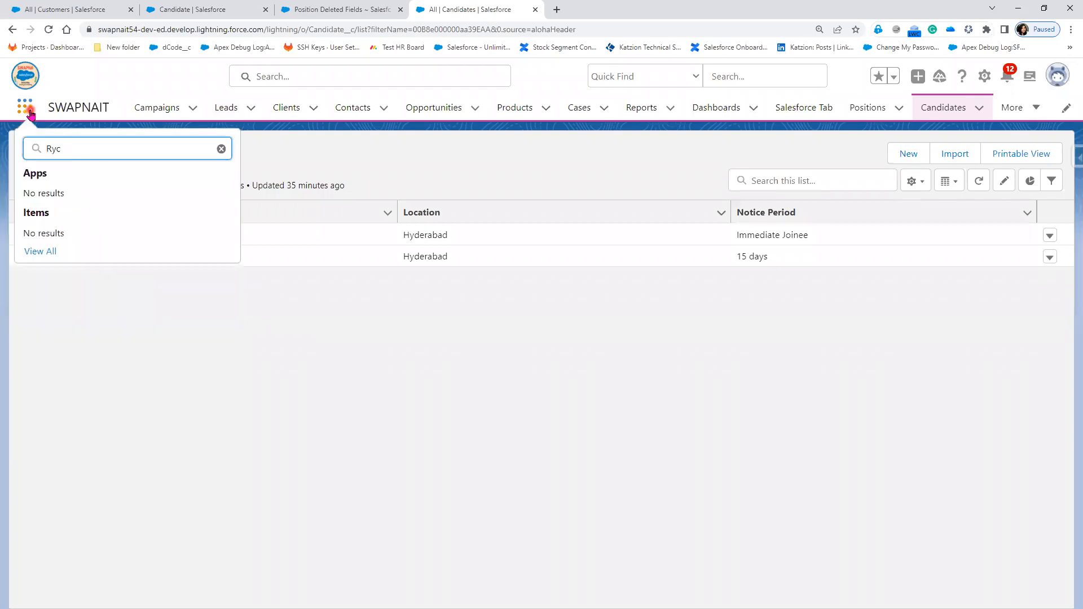
key("BackSpace")
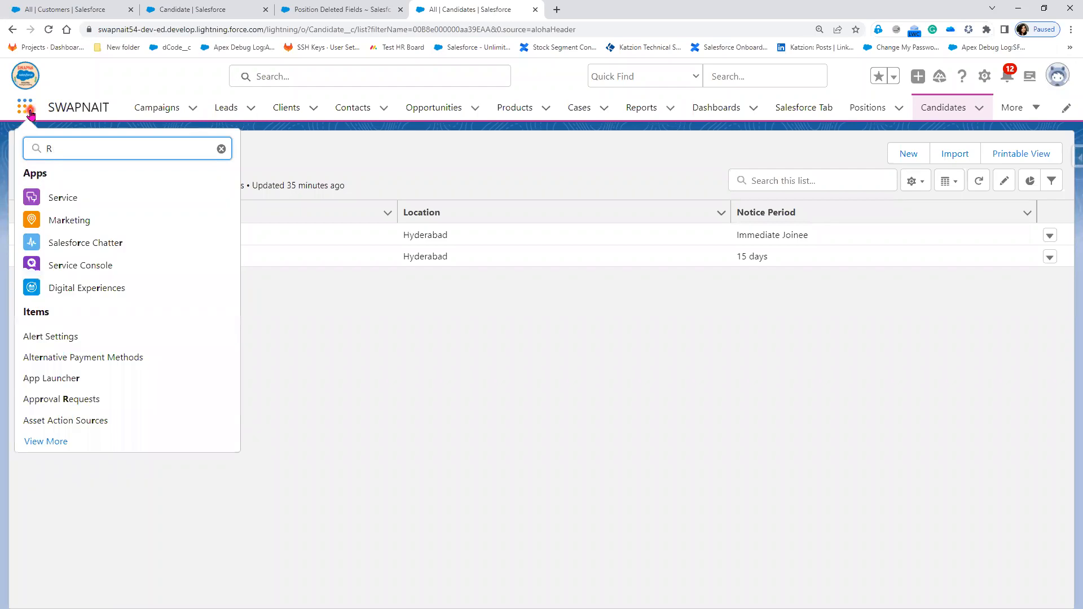
type("e")
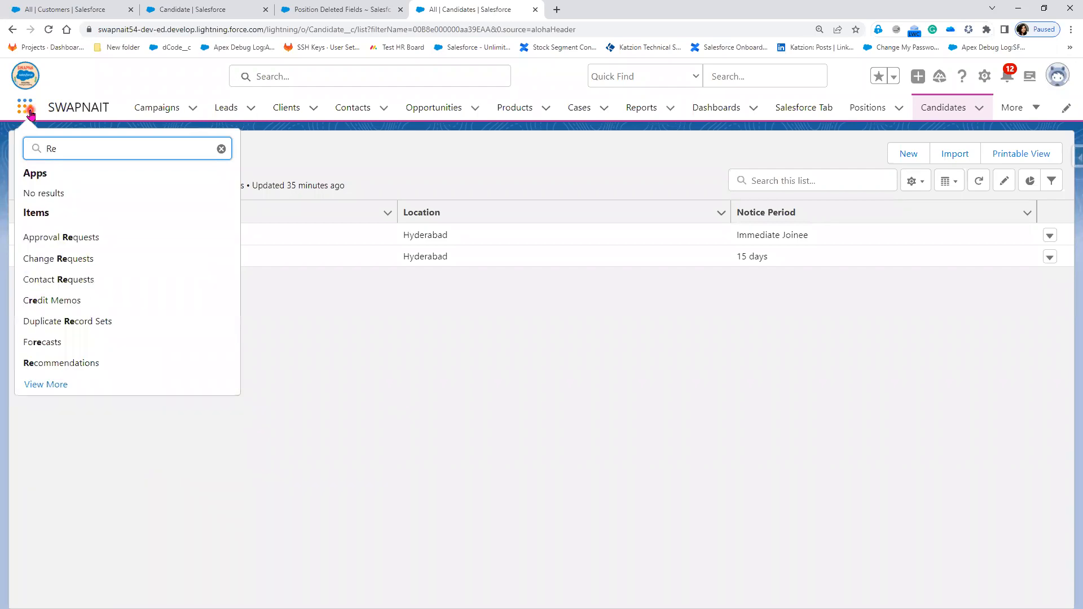
type("c")
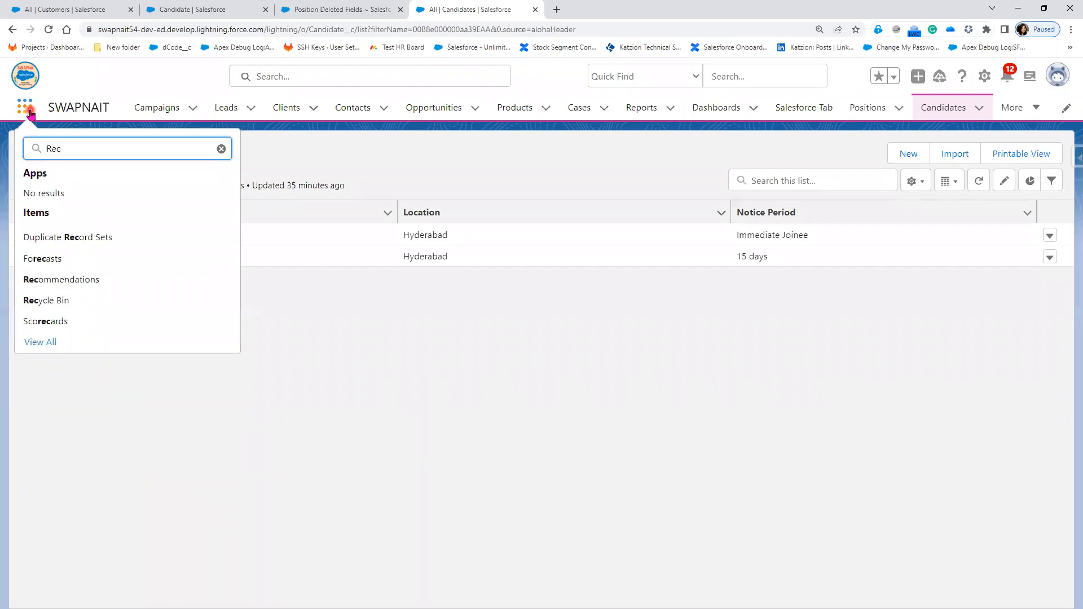
left_click(37, 302)
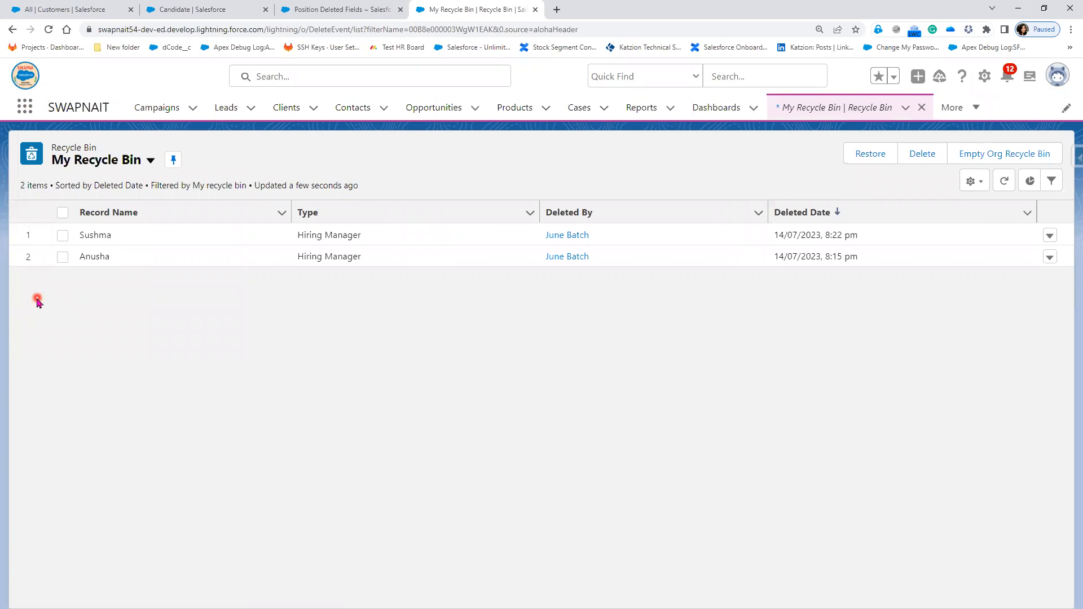
Return to Position's deleted fields list and permanently erase the Count of Candidates roll-up summary field.
left_click(319, 11)
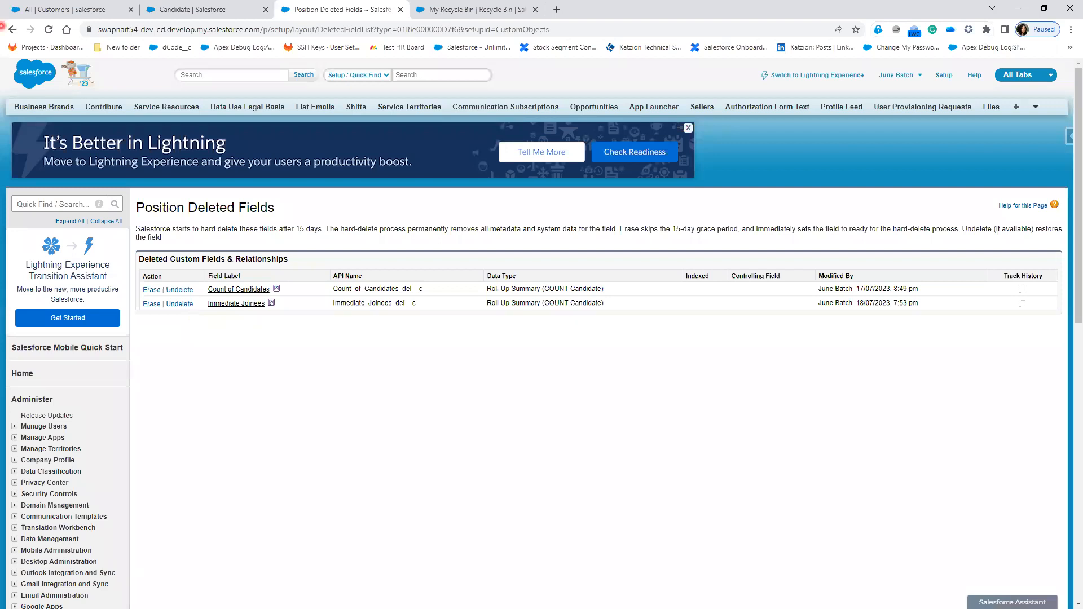
left_click(12, 29)
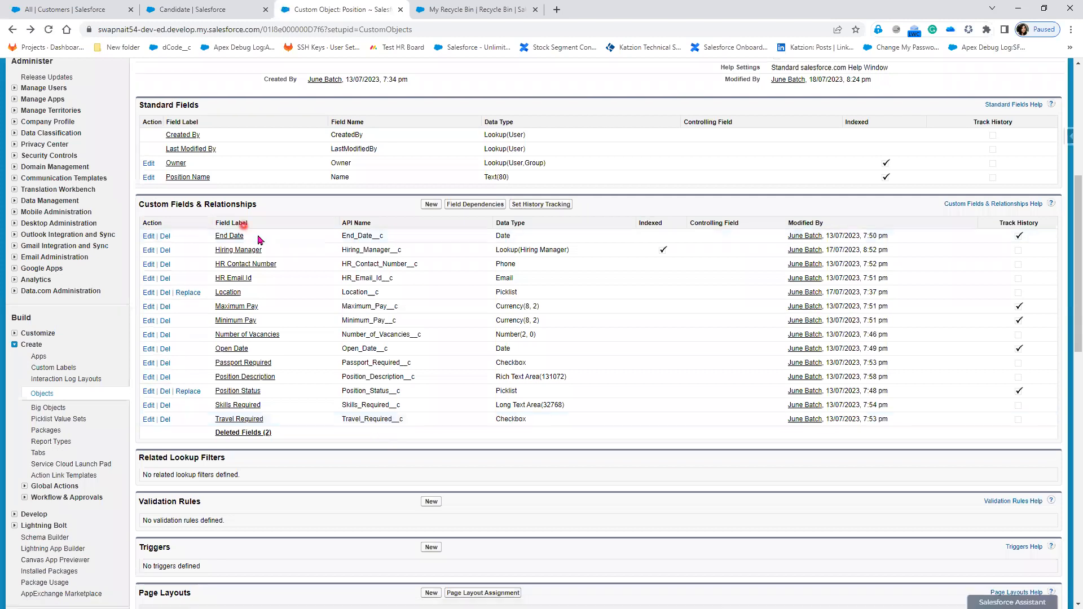
left_click(244, 433)
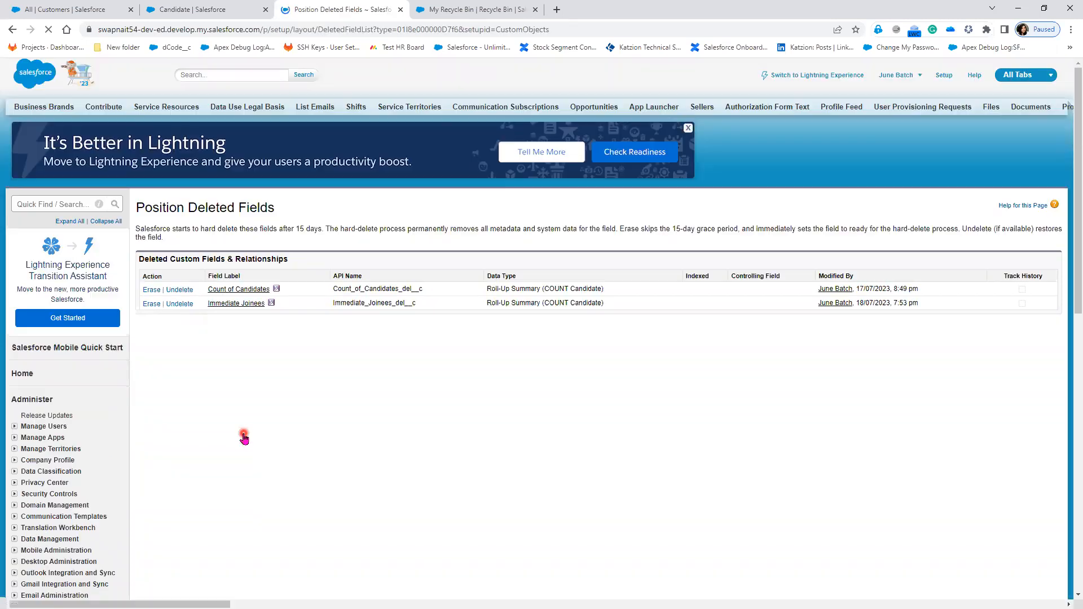
left_click(151, 290)
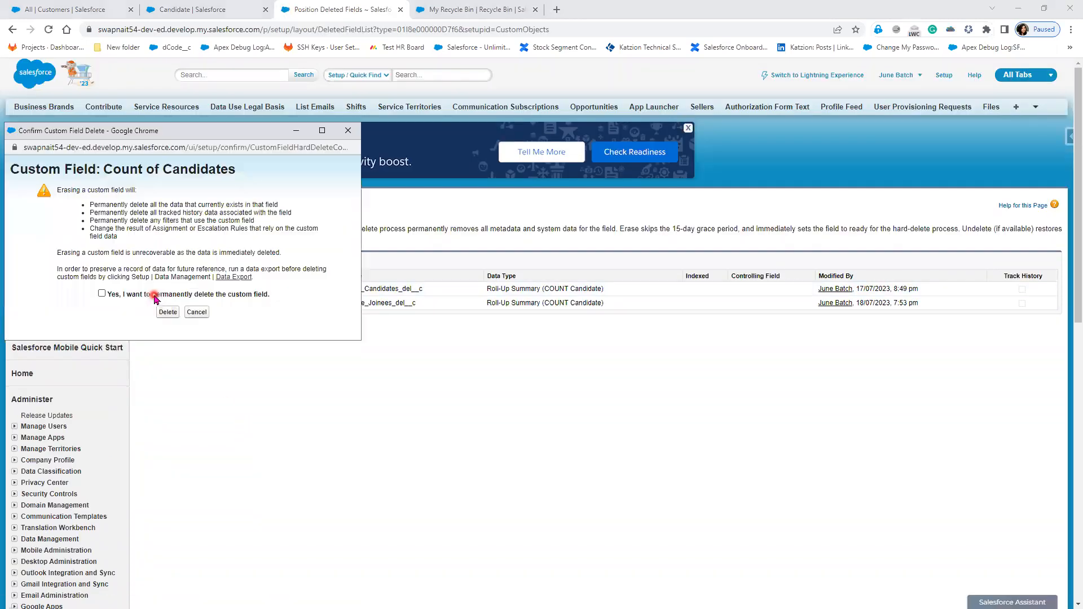
left_click(167, 312)
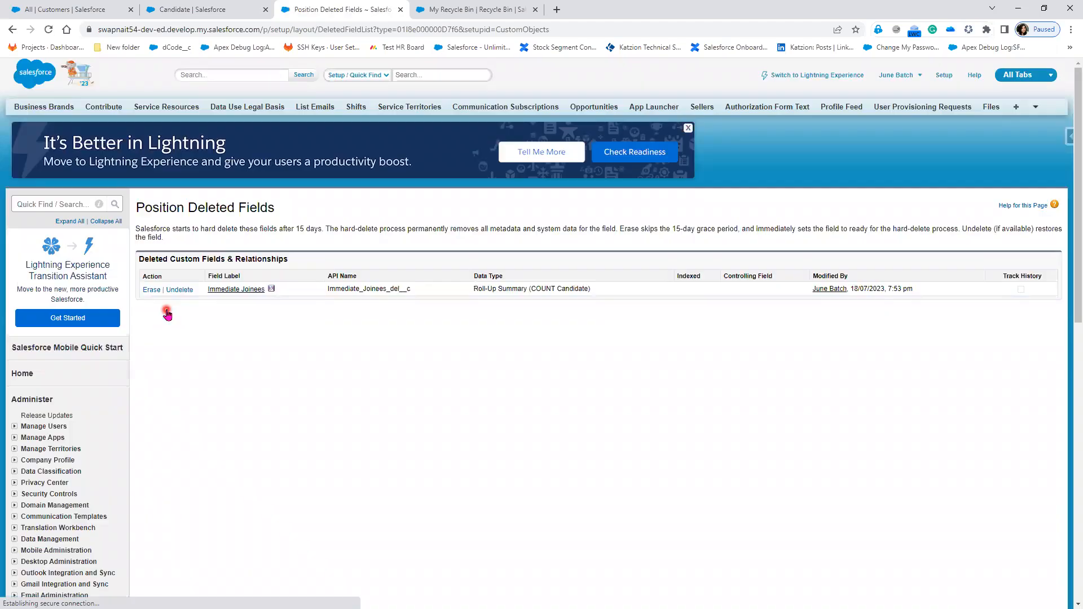
Permanently erase the deleted Immediate Joinees roll-up summary field, confirming the permanent deletion.
left_click(155, 288)
left_click(137, 294)
left_click(167, 311)
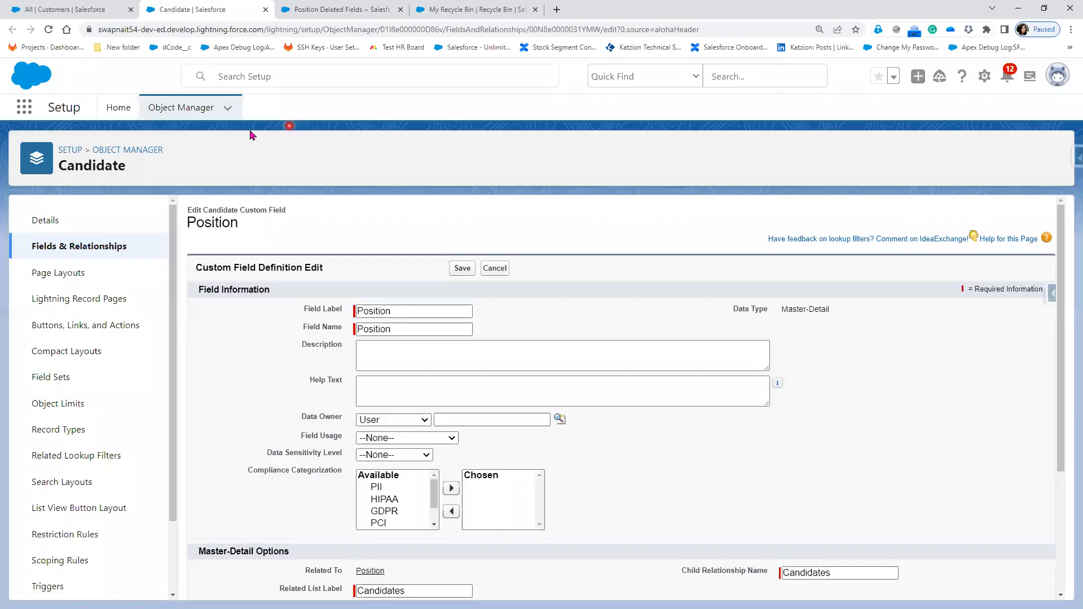
Return to the edit form of Candidate's Position field and reload it with the browser's developer tools open.
left_click(199, 11)
right_click(350, 151)
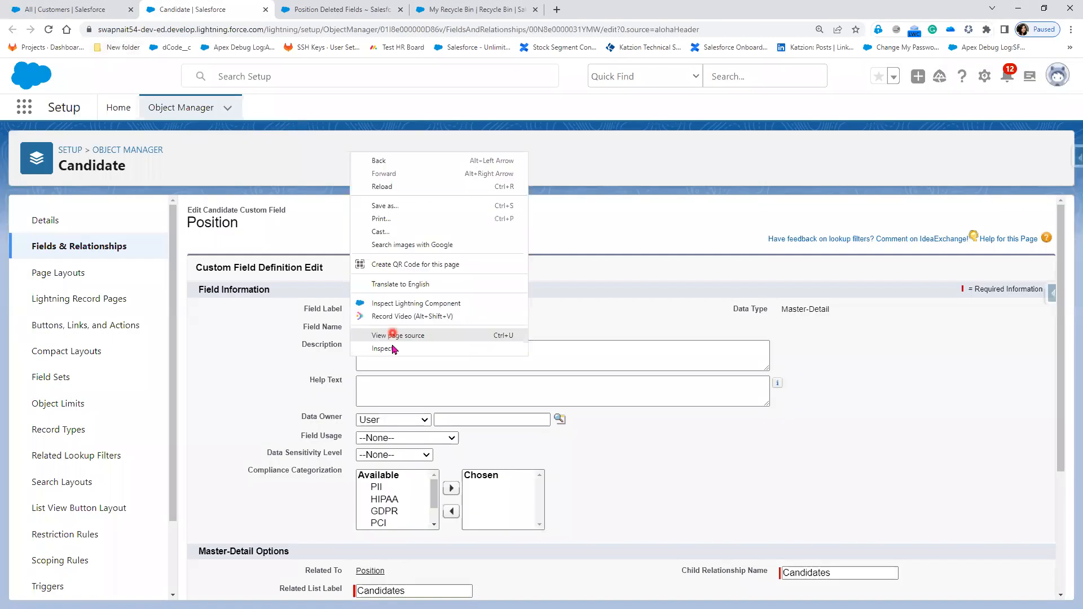
left_click(314, 306)
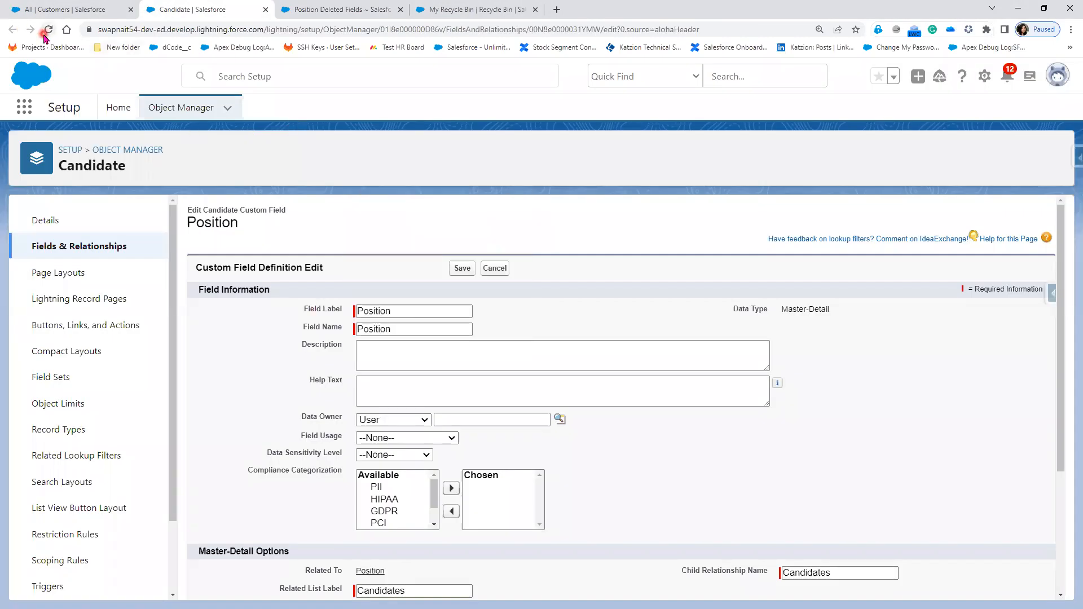
key("F12")
left_click(49, 30)
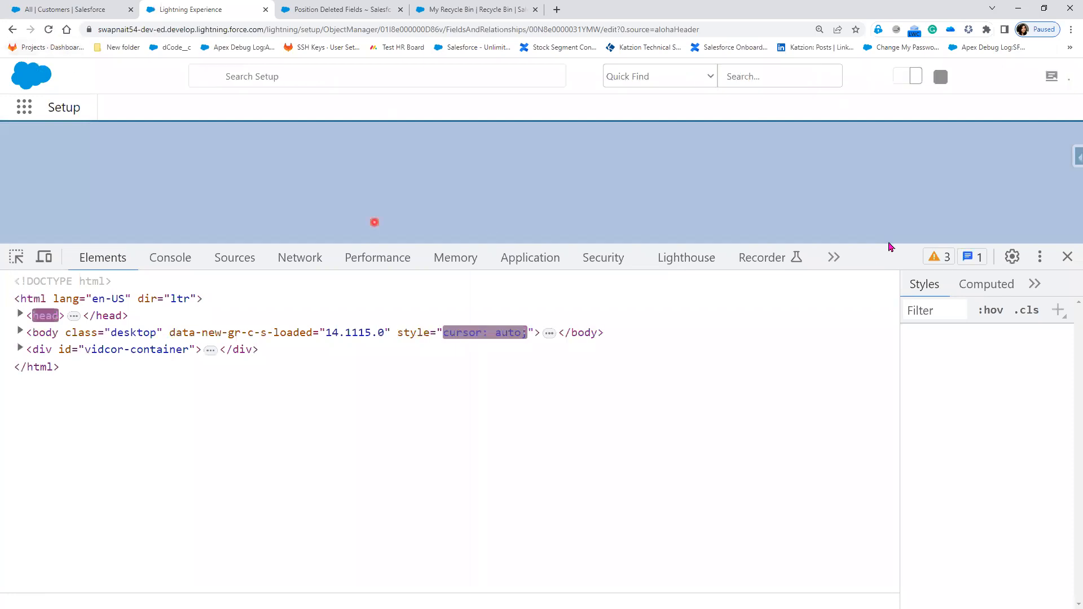
Close the developer tools, change Candidate's Position field type to Lookup Relationship, and save the change.
left_click(1068, 257)
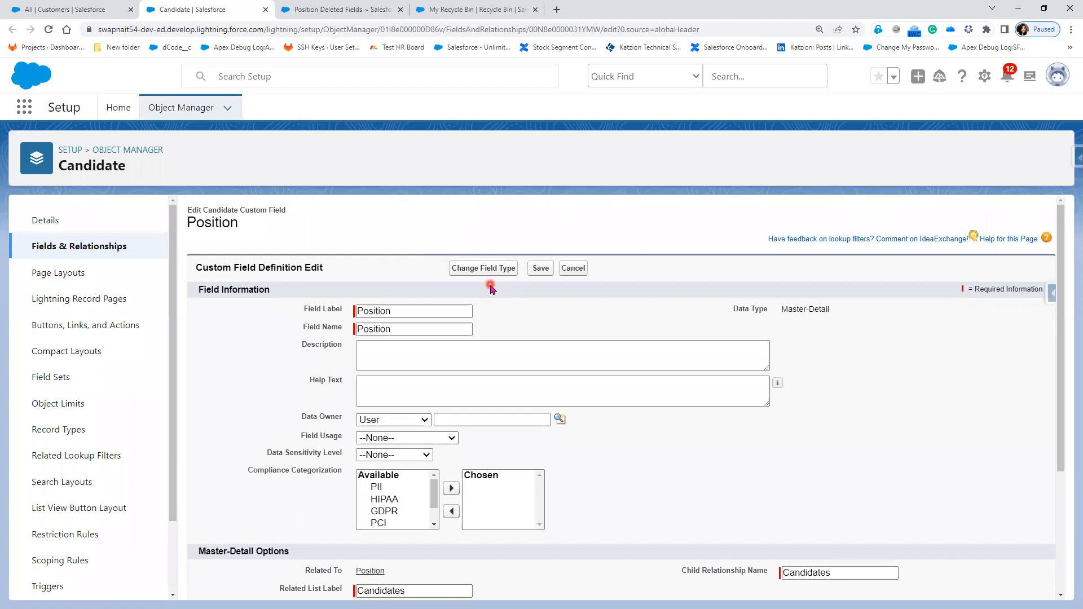
left_click(480, 269)
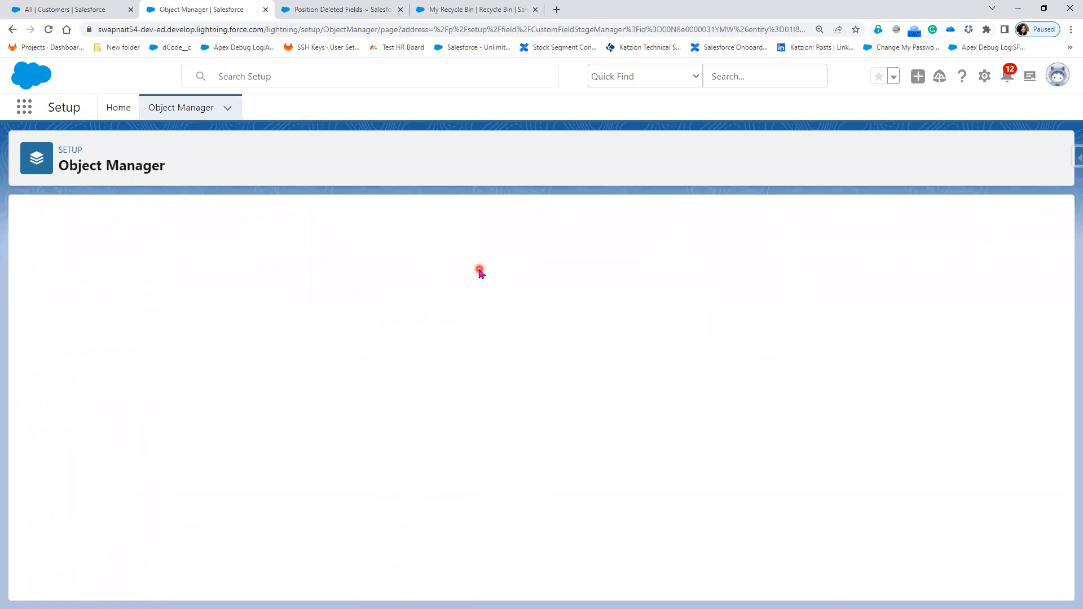
left_click(48, 404)
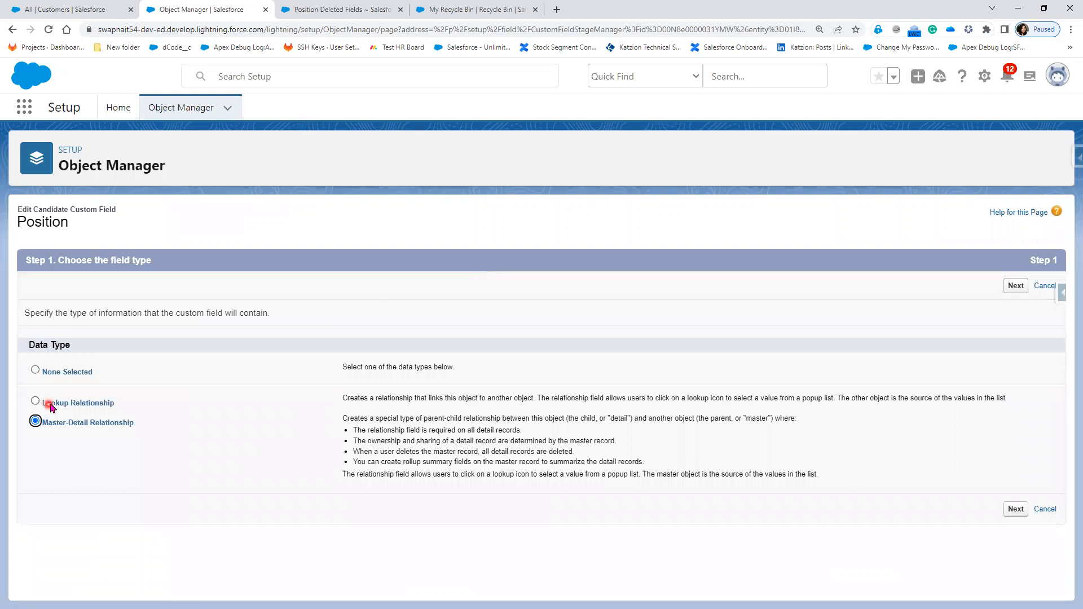
left_click(1021, 285)
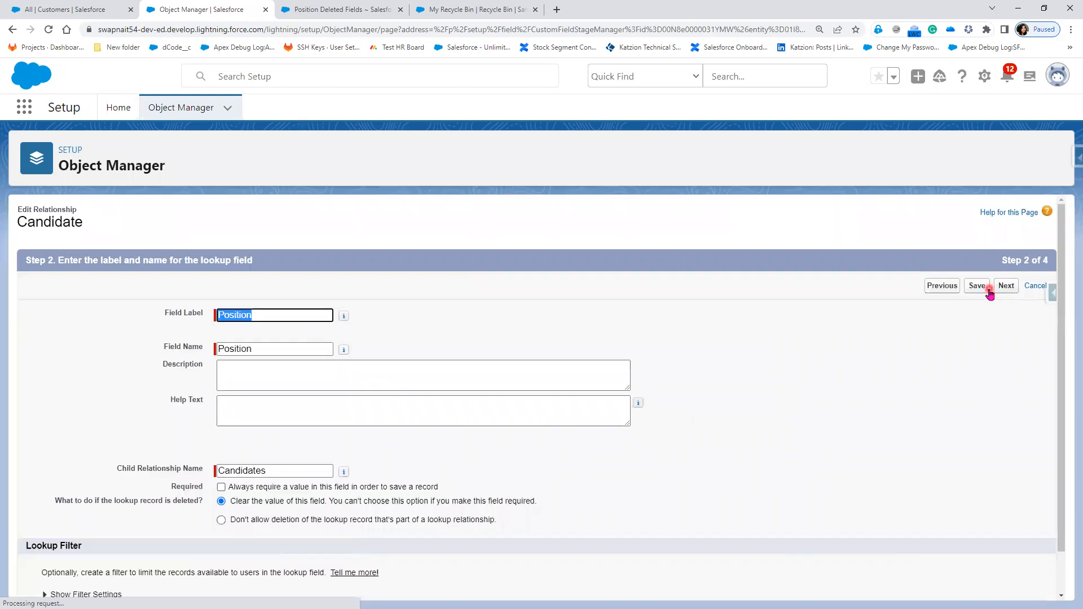
left_click(981, 294)
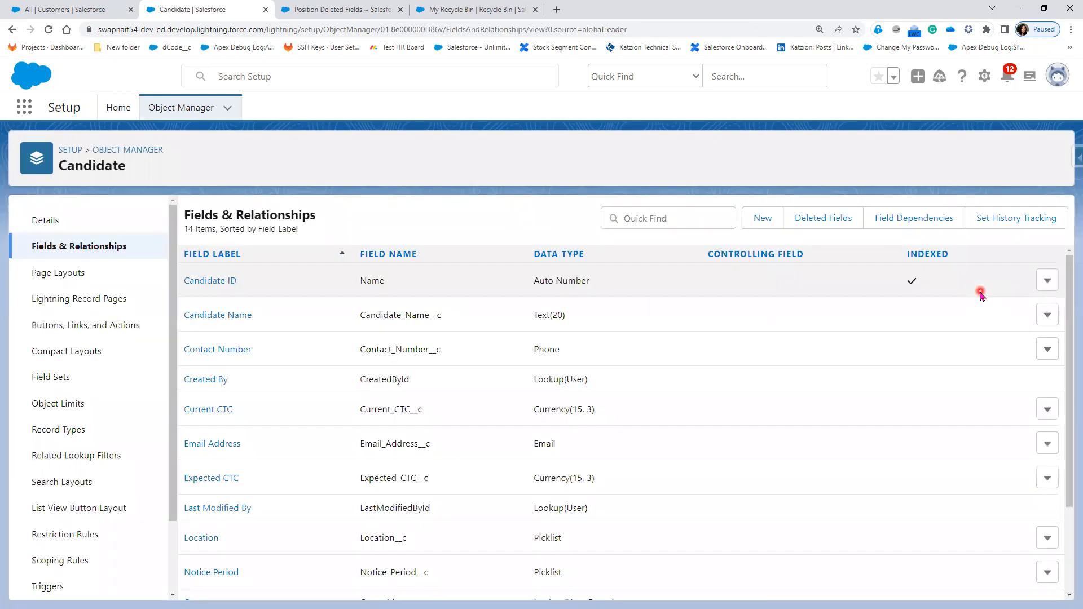
scroll(592, 503, "down", 2)
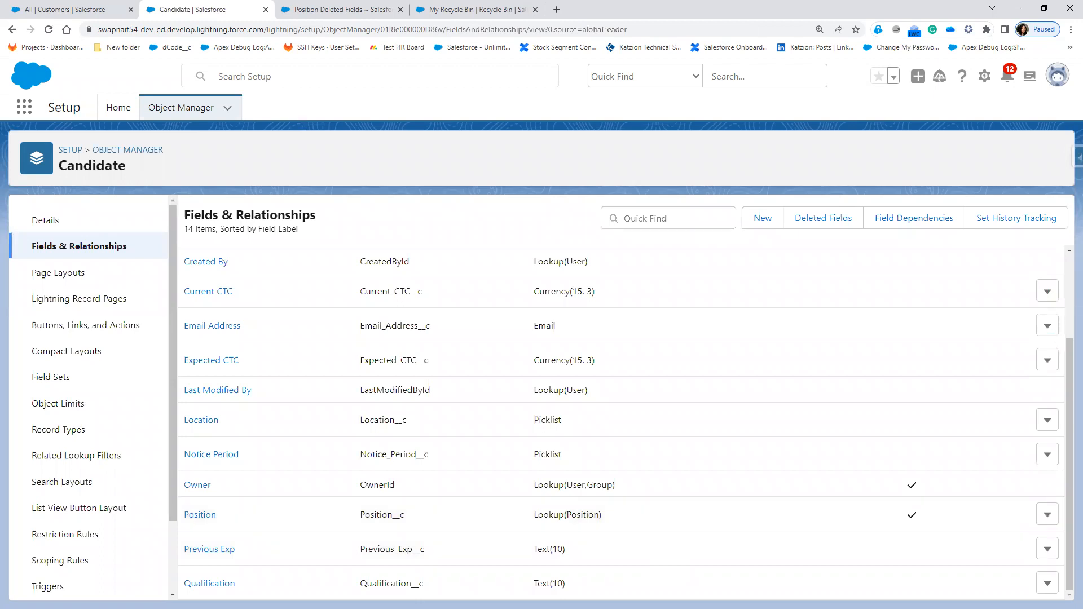
Switch to the PowerPoint slide show and advance to the Assignment slide's task on the Student and Books relationship.
key("alt+Tab")
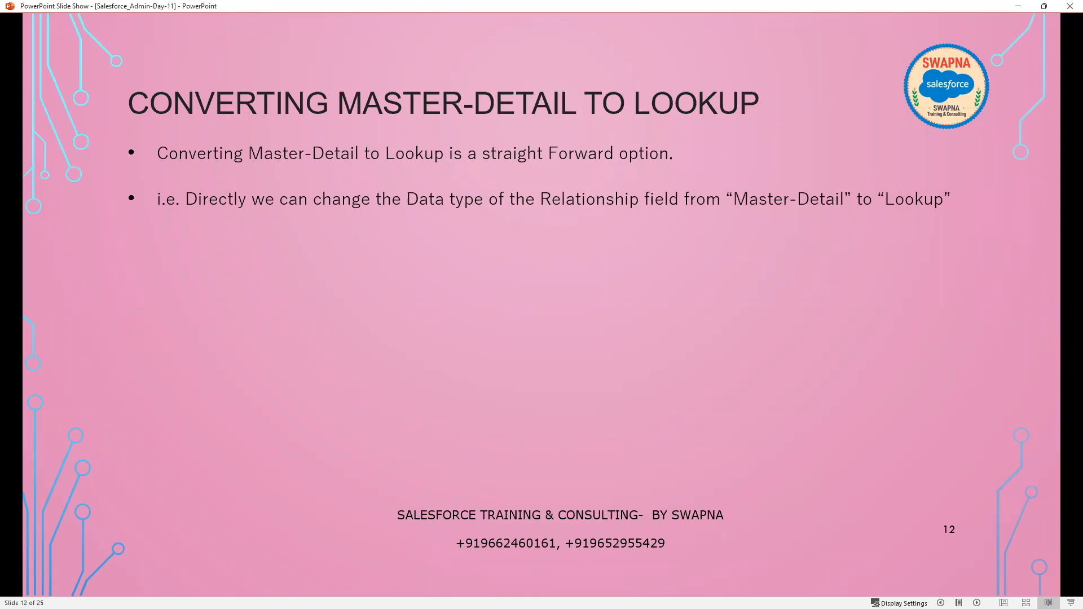
key("alt+Tab")
key("alt+Tab")
key("alt+Tab")
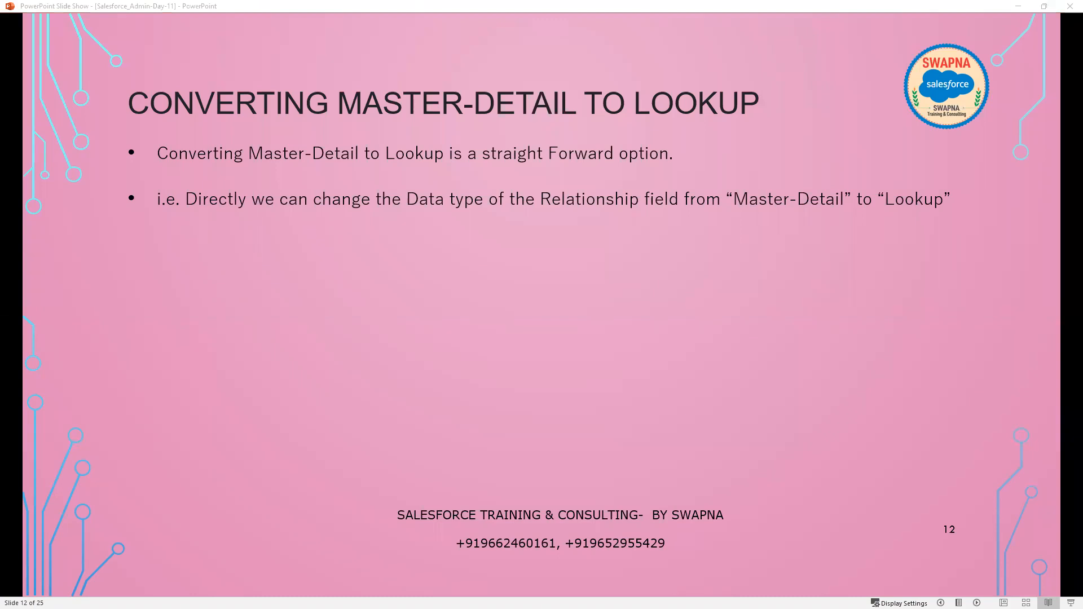
left_click(171, 384)
left_click(171, 384)
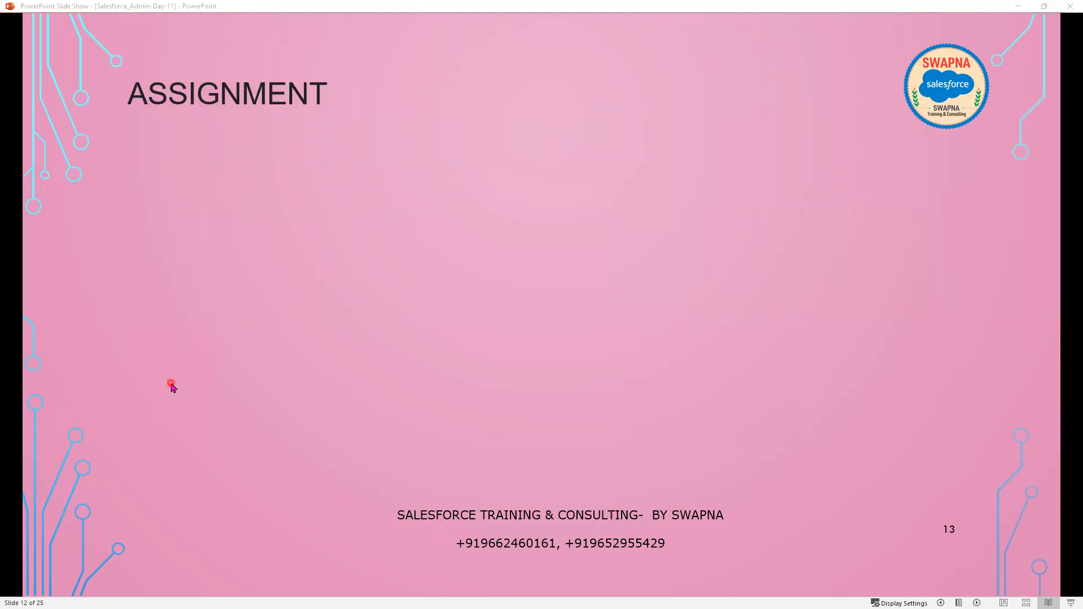
left_click(169, 386)
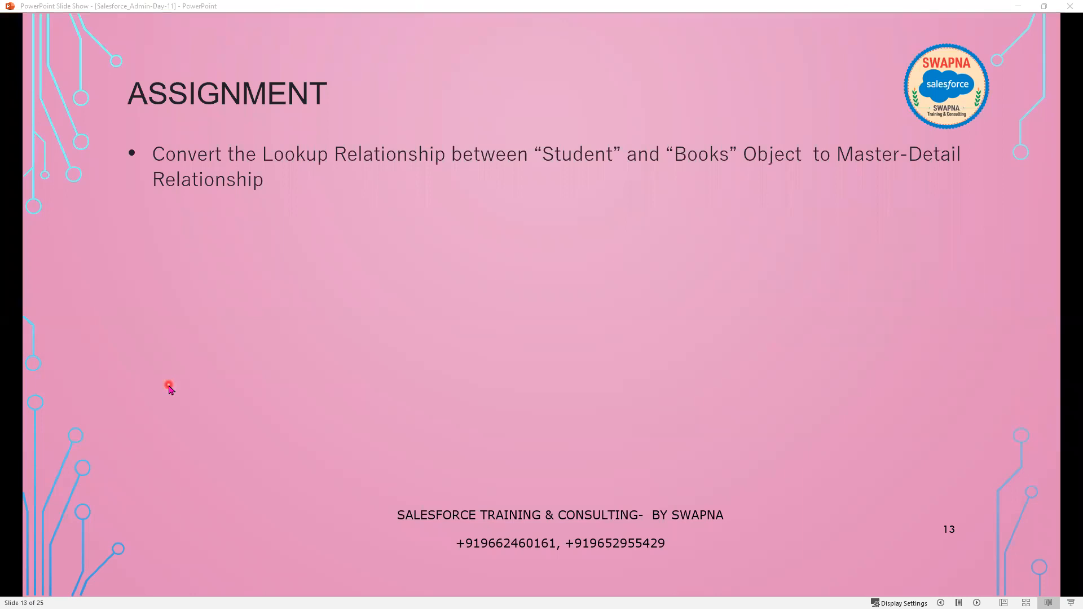
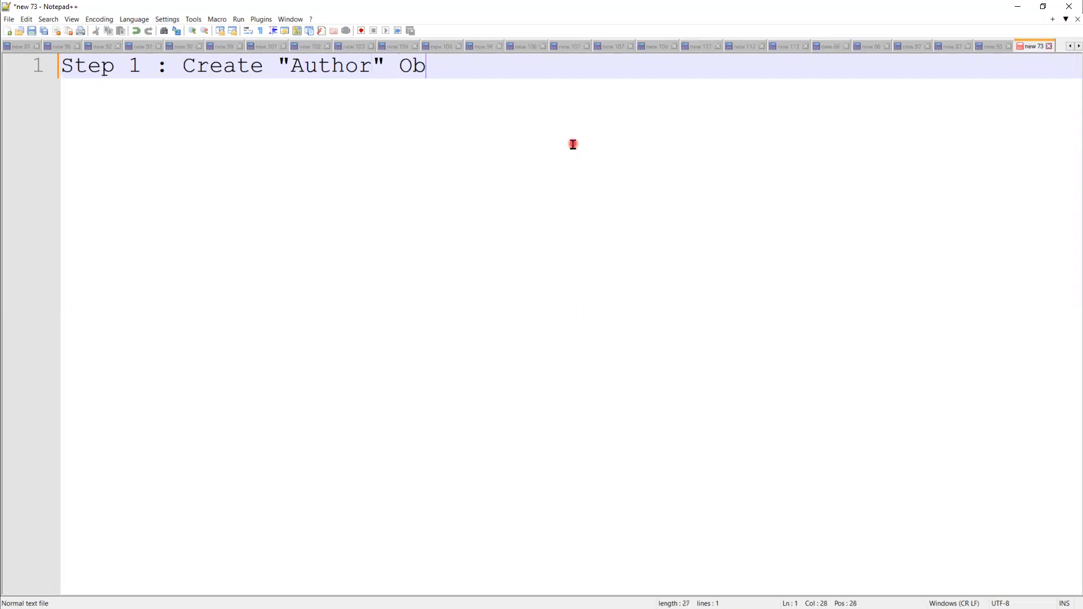
In the Notepad++ document, complete the first line as 'Step 1 : Create "Author" Object' and start a new line.
type("jec")
type("t")
key("Return")
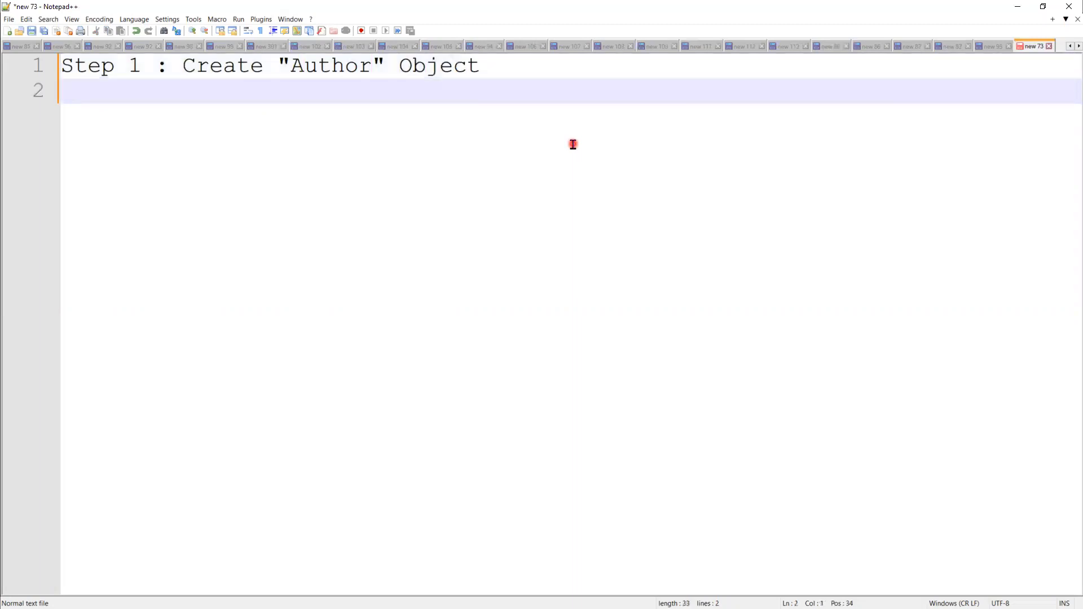
Enter "Ste2" under the Author object line and insert two blank lines above it.
type("Ste")
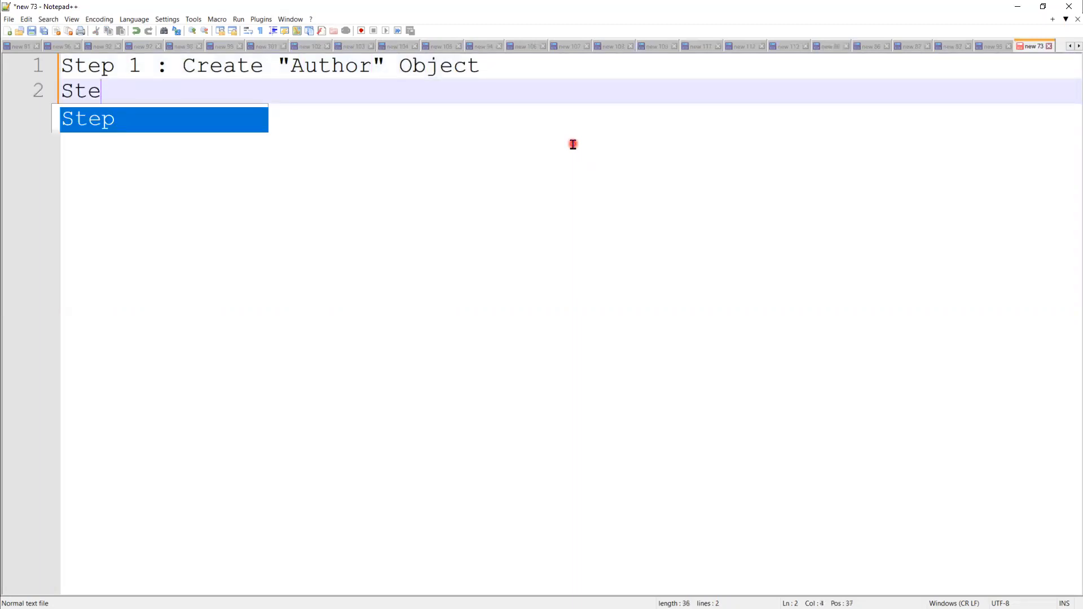
type("2")
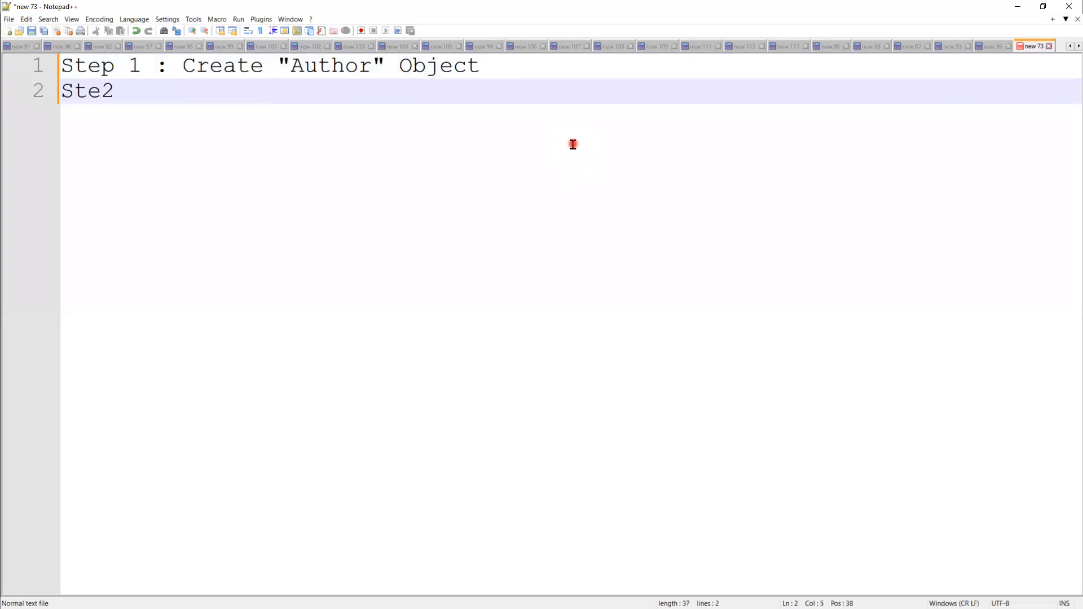
key("Left")
key("Left")
key("Left")
key("Left")
key("Return")
key("Return")
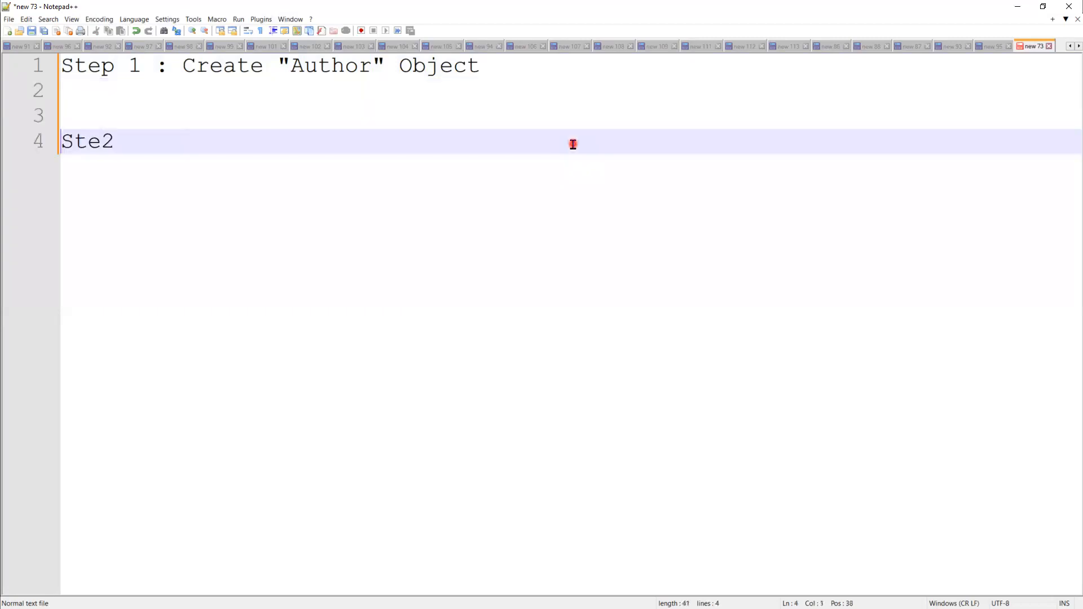
Write "Step 1.1:Create" on the blank line directly below the Author object line.
key("Up")
key("Up")
type("S")
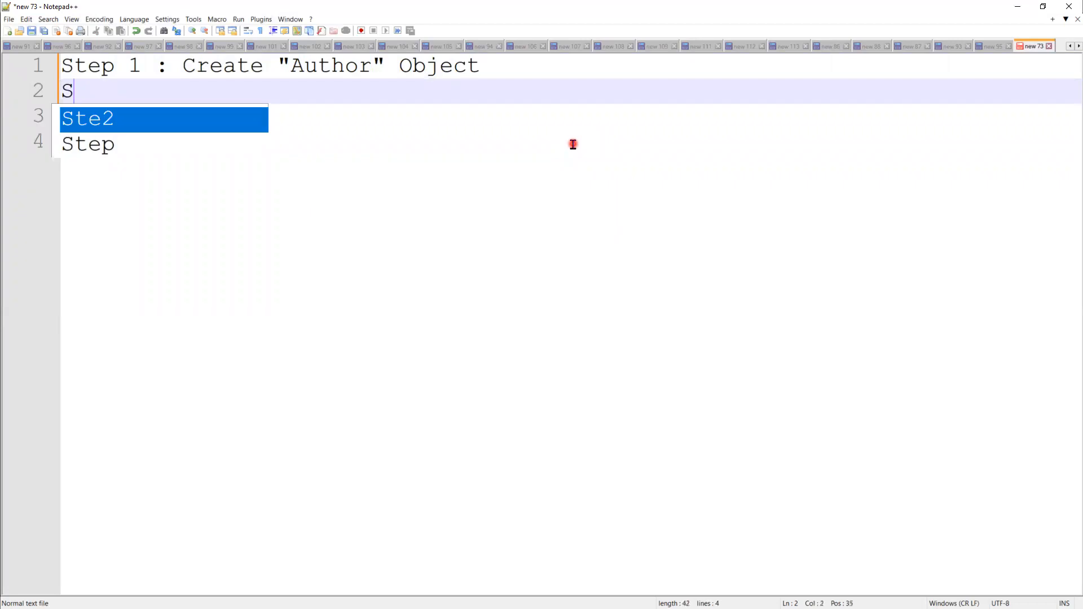
type("tep1 ")
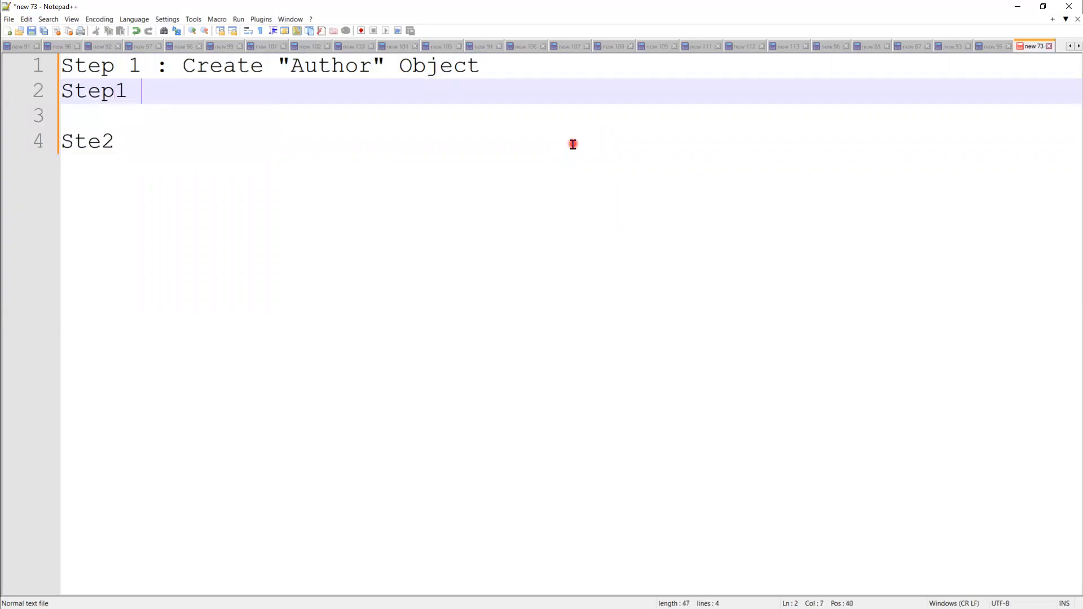
type("1")
key("Left")
key("Left")
key("Left")
key("Right")
key("Right")
key("Right")
type(":C")
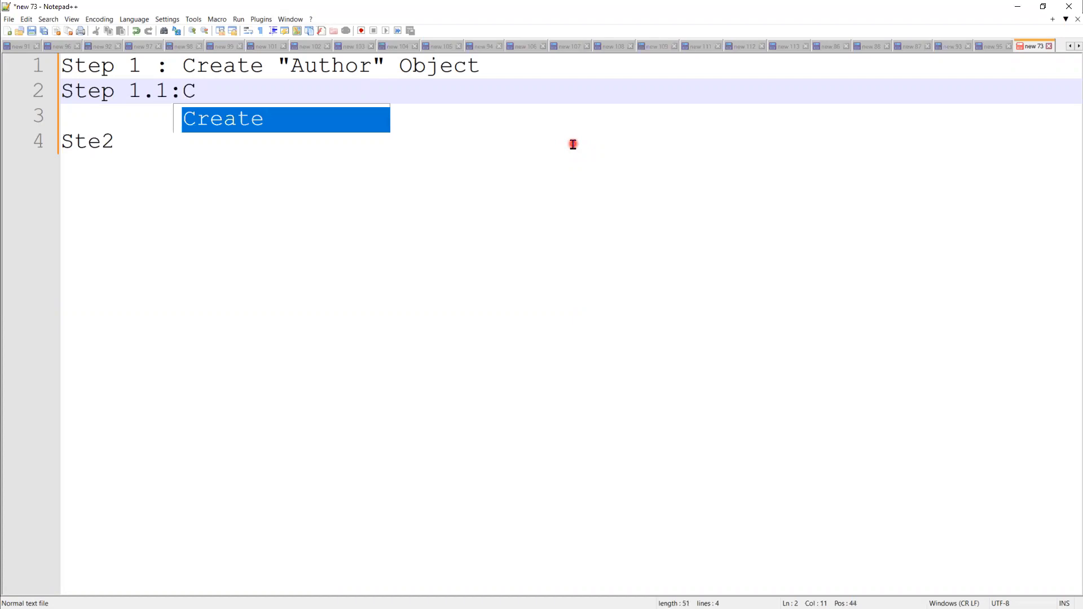
key("Return")
Complete the Step 1.1 line with "Fields (Author Id, Author Name Location)", correcting the misspelled word.
type("Fei")
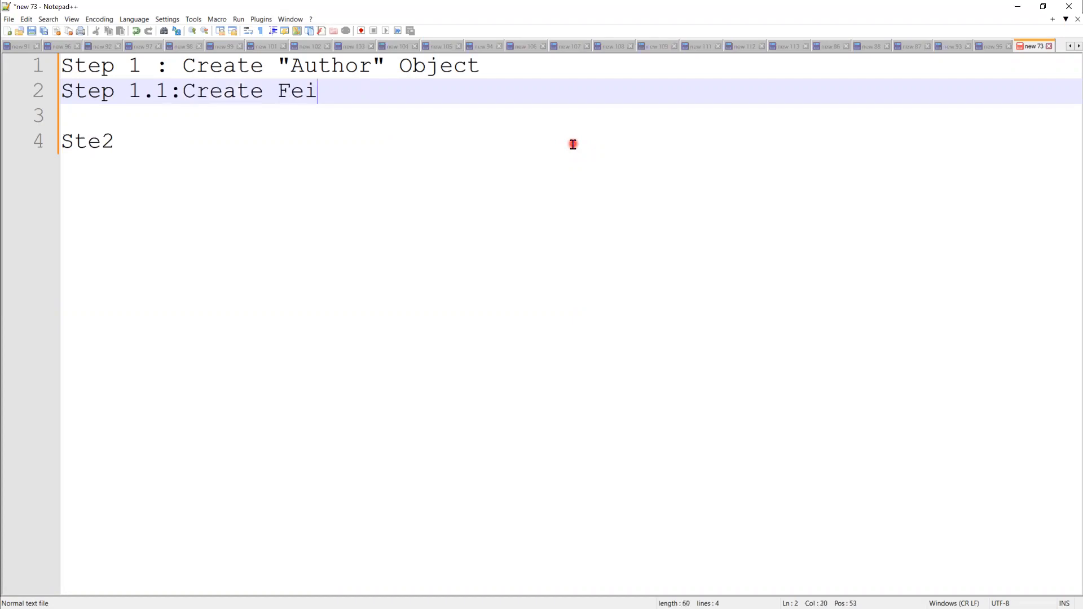
type("lds")
key("BackSpace")
key("BackSpace")
key("BackSpace")
key("BackSpace")
key("BackSpace")
key("BackSpace")
type("ields  (")
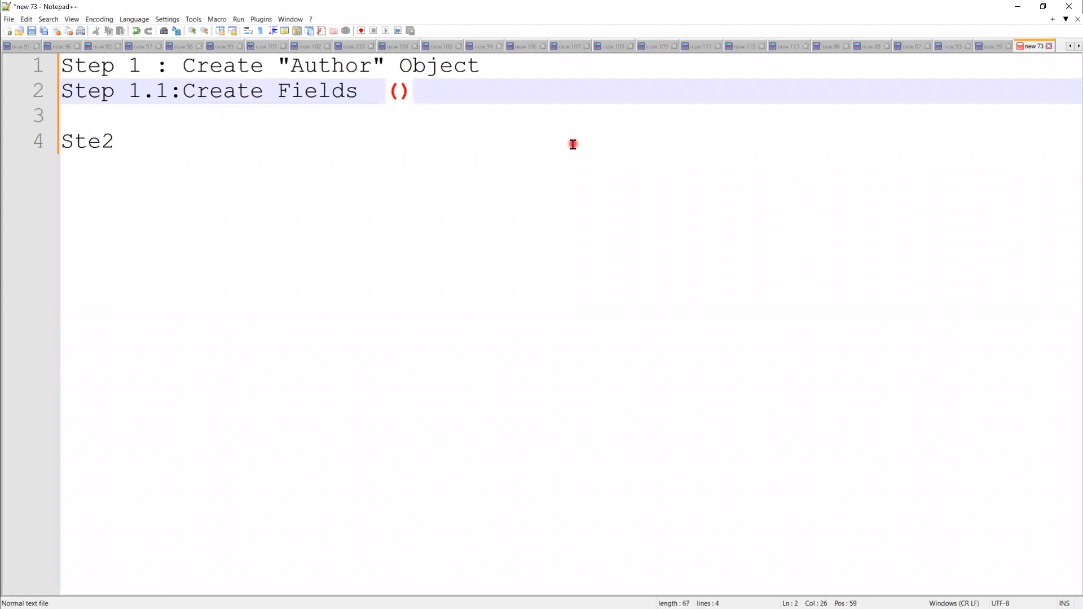
type("Auth")
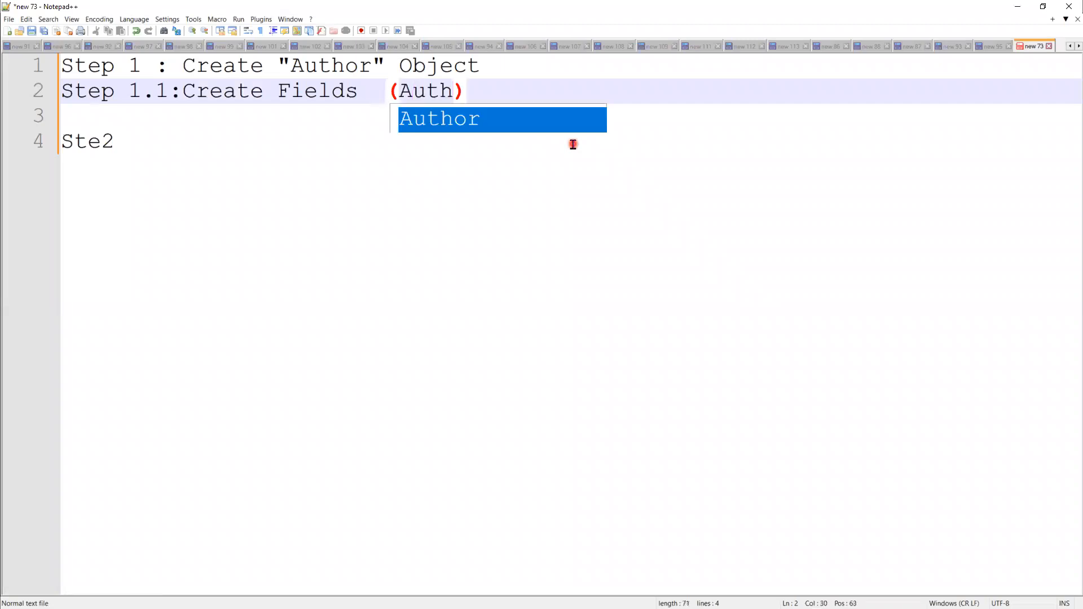
type("or I")
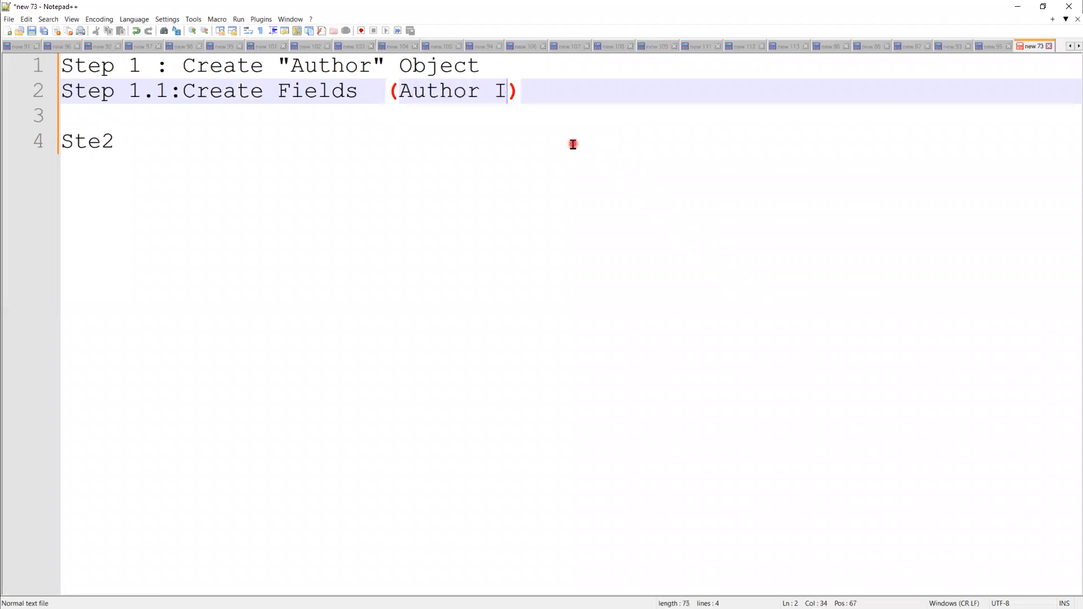
type("d, Autho")
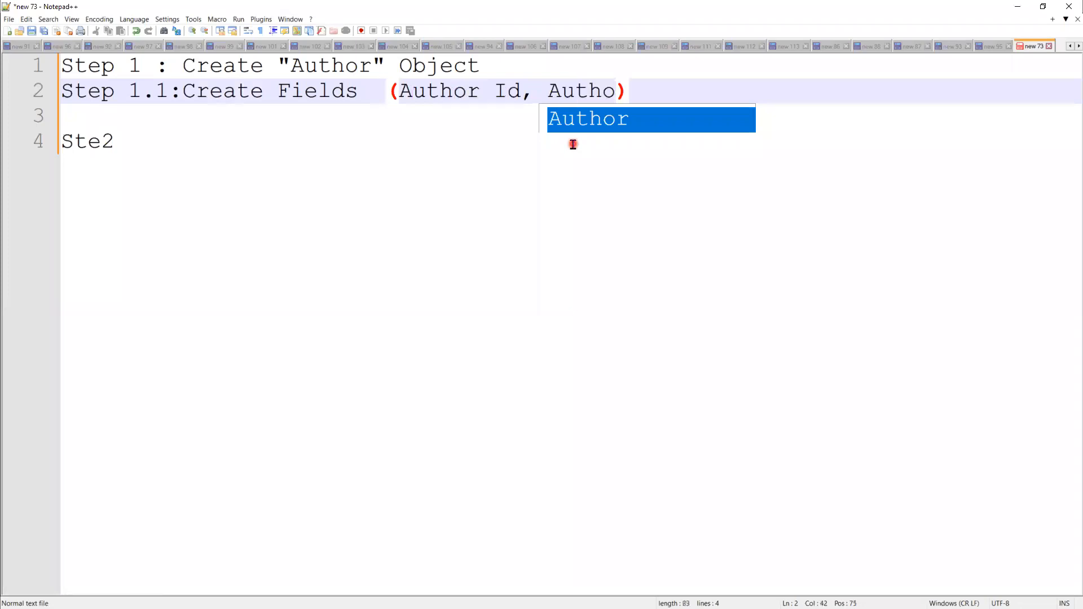
type("r")
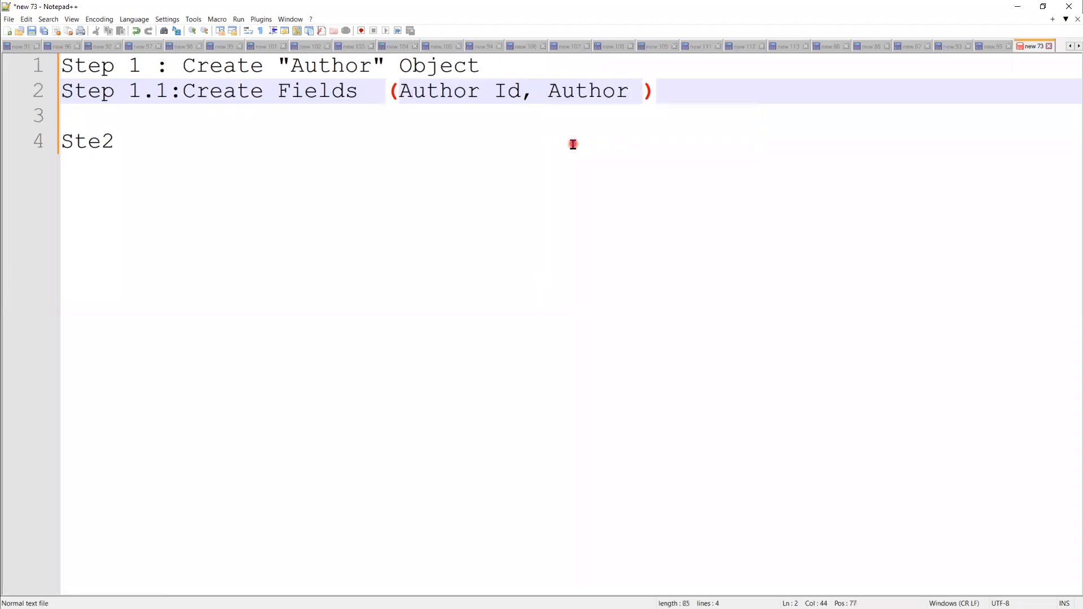
type(" Name Lo")
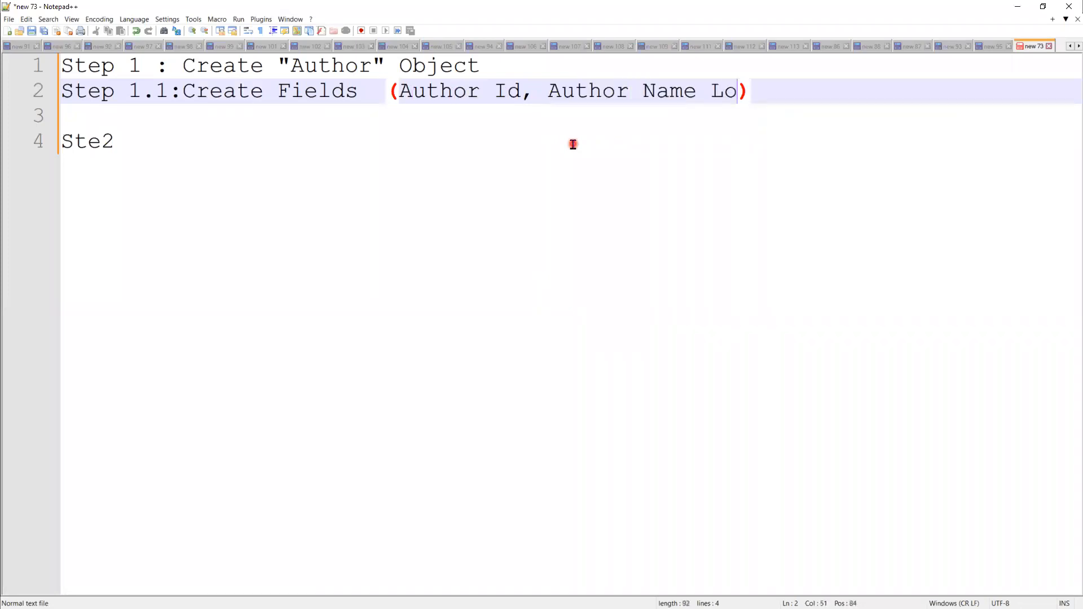
type("cation")
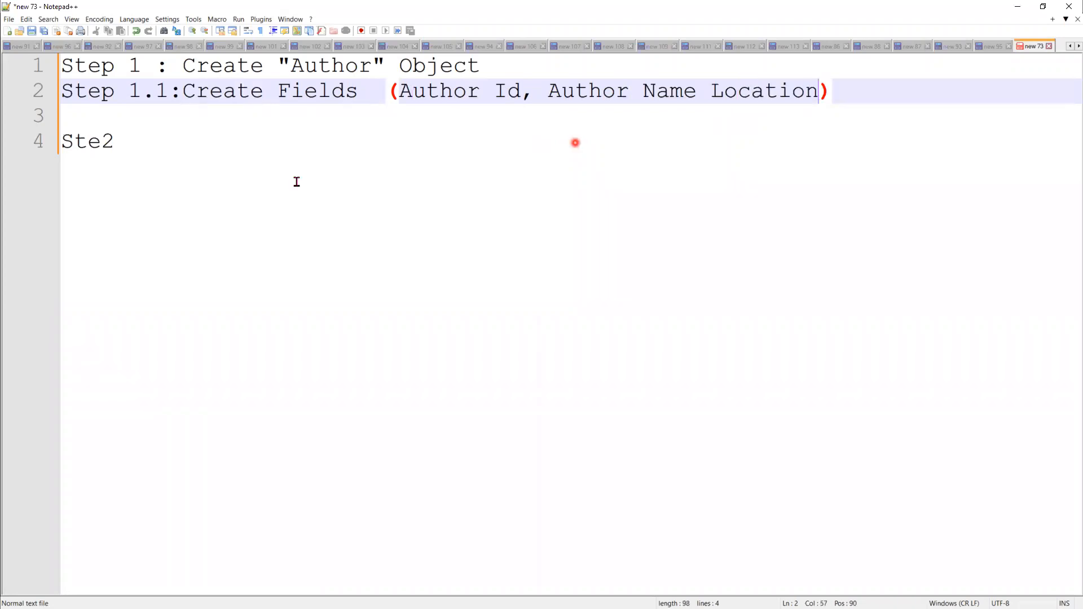
Edit the fourth line to read 'Ste 2 : Create "Book" Object'.
left_click(243, 148)
key("Left")
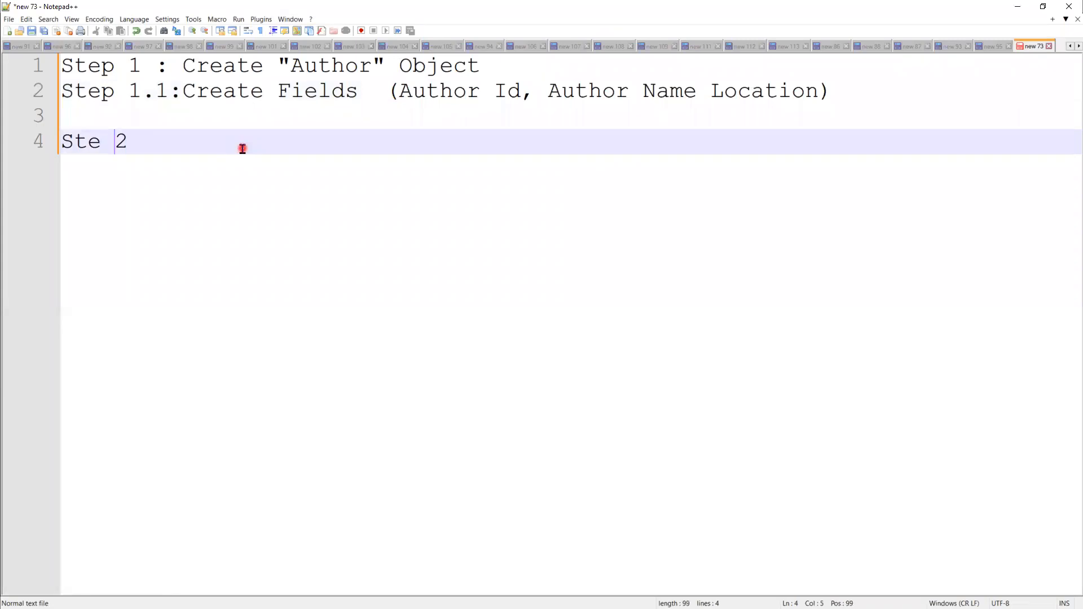
key("End")
type(": C")
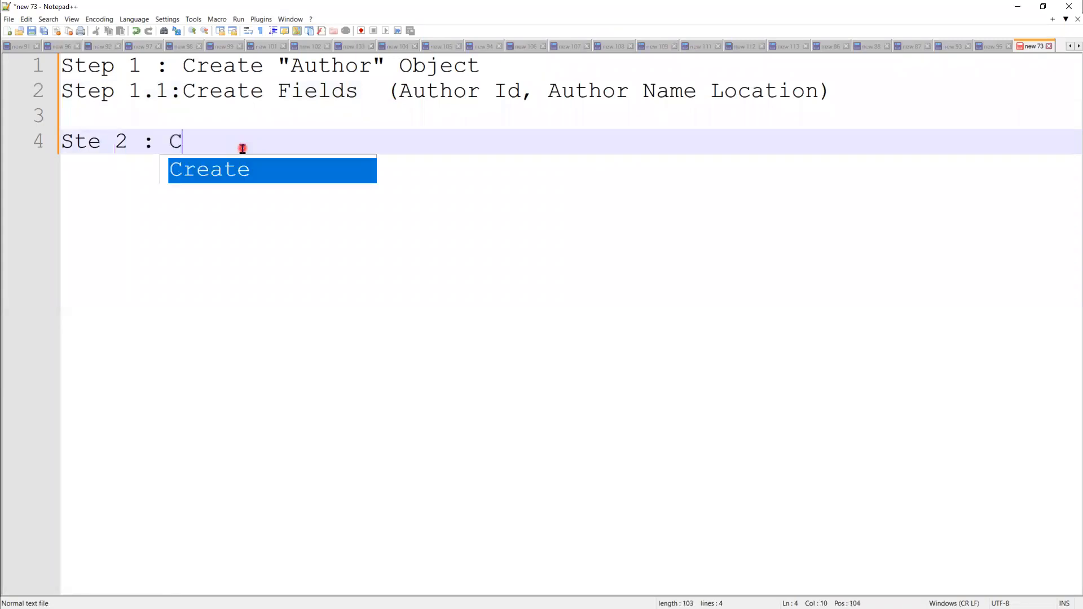
type("reate ")
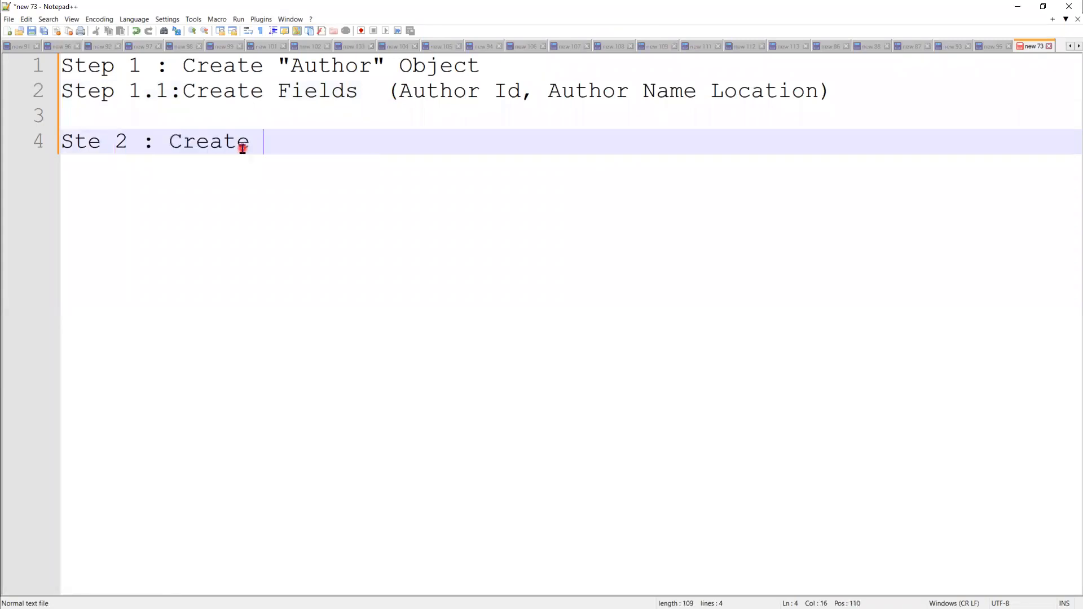
type("\"Book")
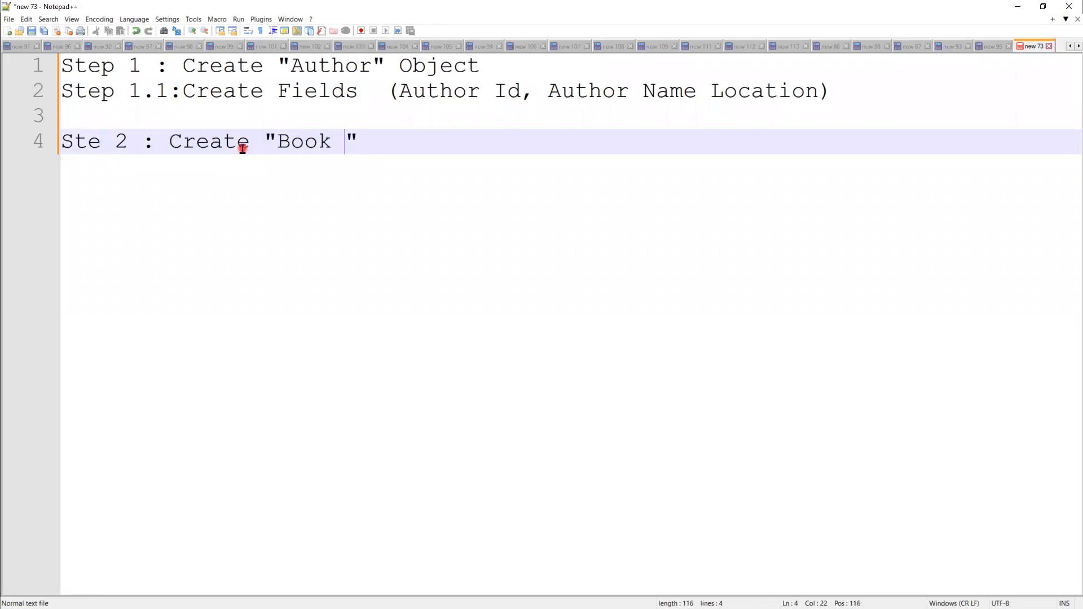
key("BackSpace")
key("End")
type("O")
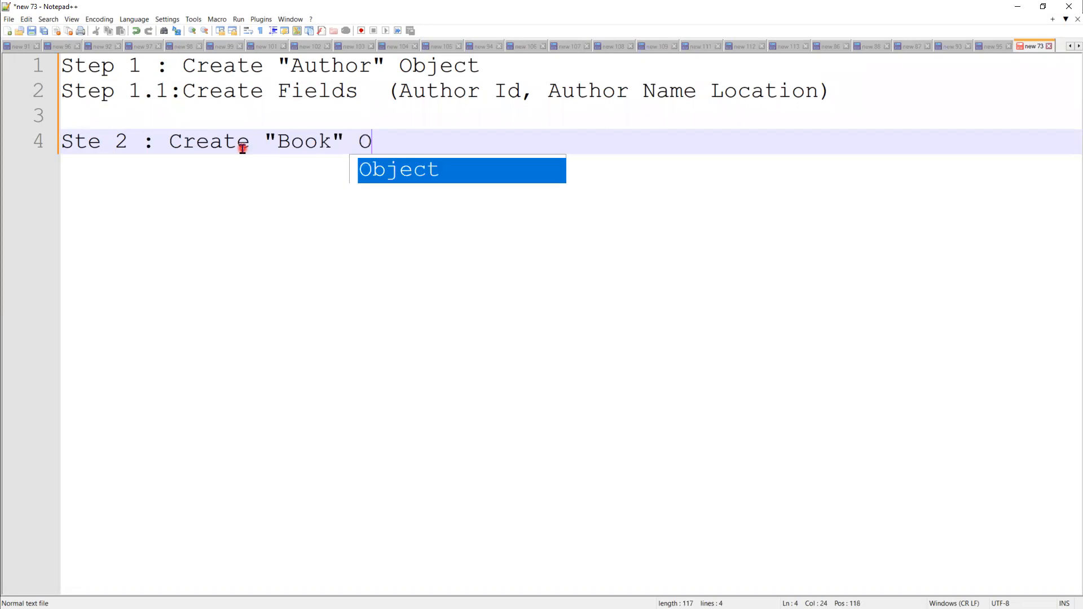
type("bject")
key("Escape")
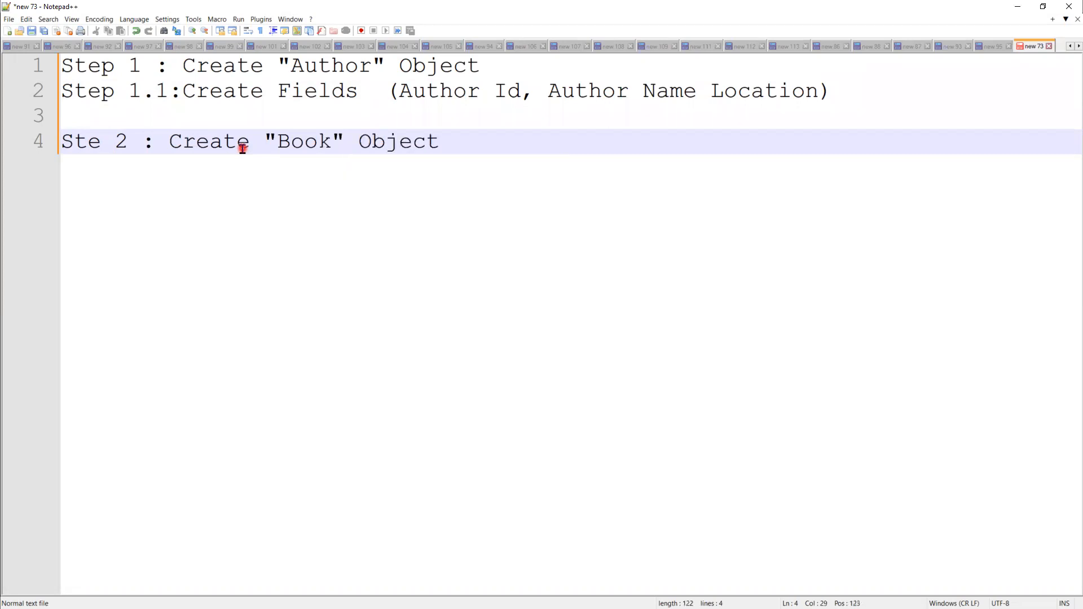
Start a new line directly below the Book object line with the label "Step 2.2 :".
key("Return")
type("St")
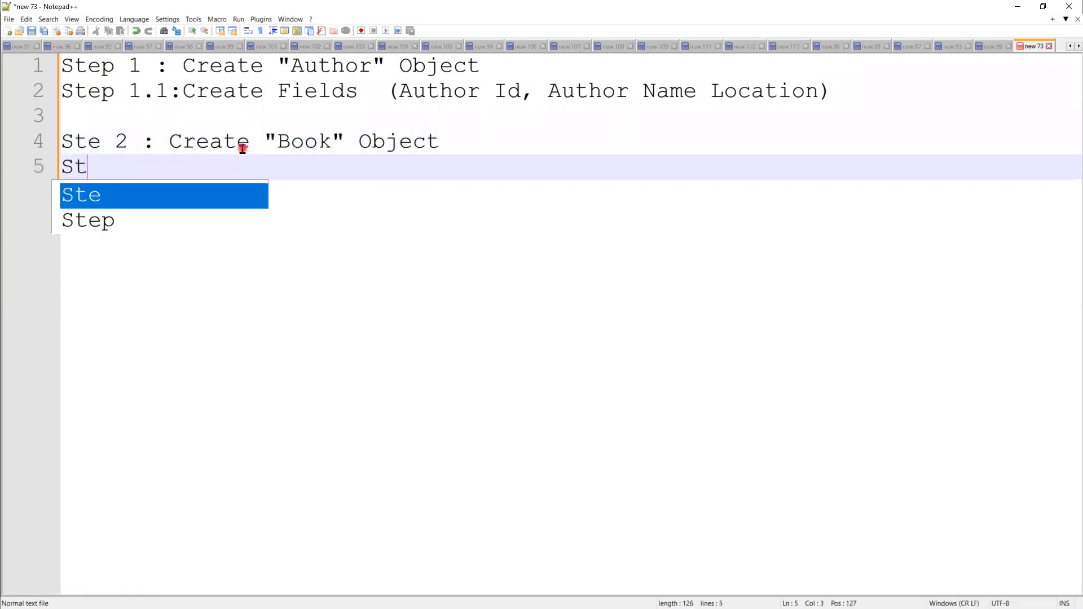
type("ep 2.2.")
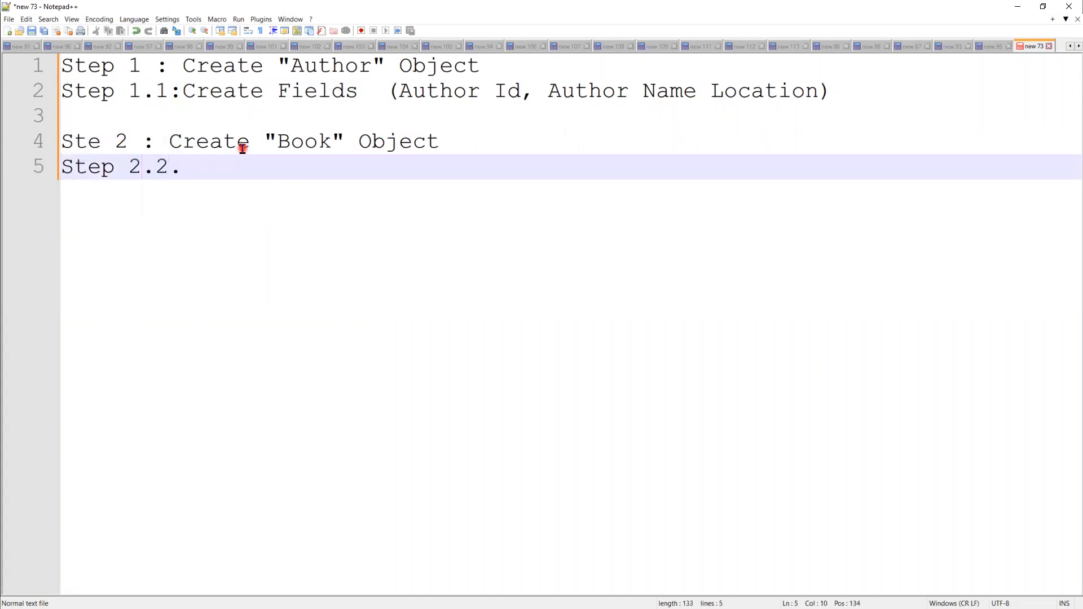
key("BackSpace")
key("BackSpace")
type(":")
key("alt+Tab")
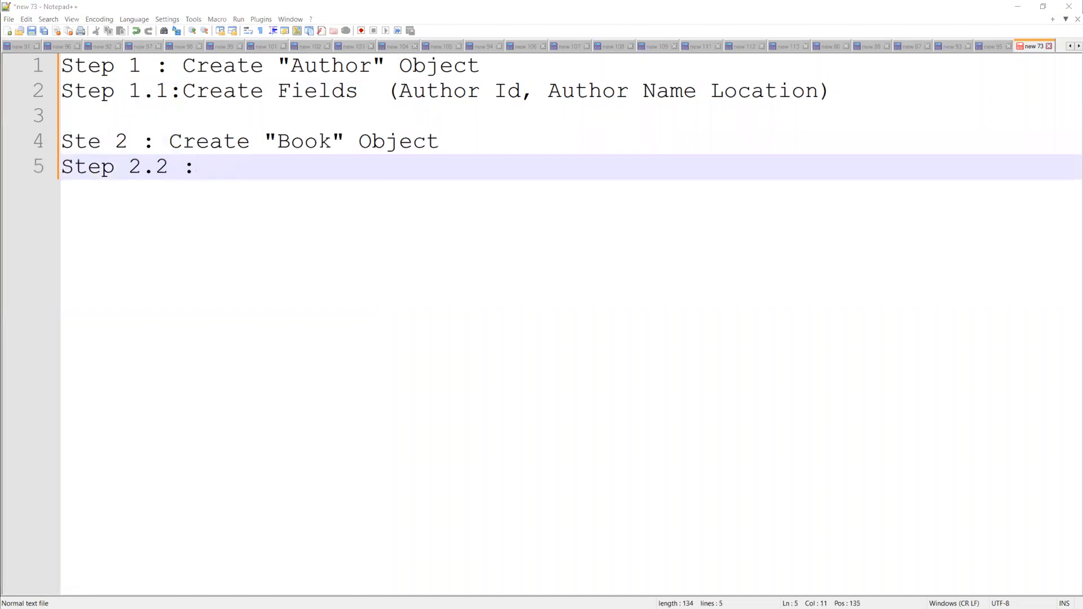
left_click(275, 180)
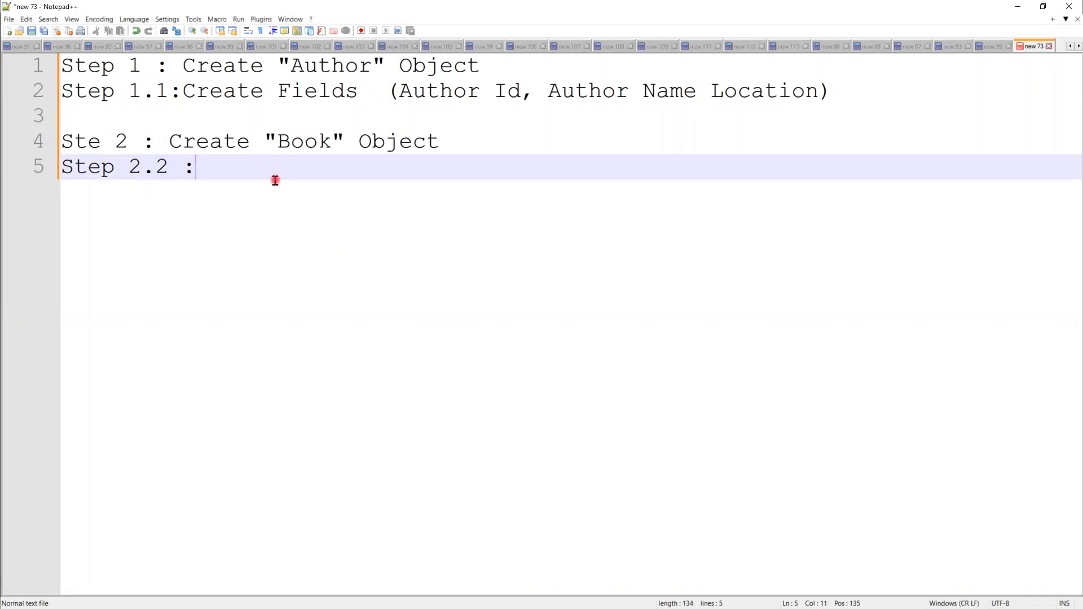
Complete the Step 2.2 line with "Create Fields (Book Id, Book Title, Unit Price)".
type("C")
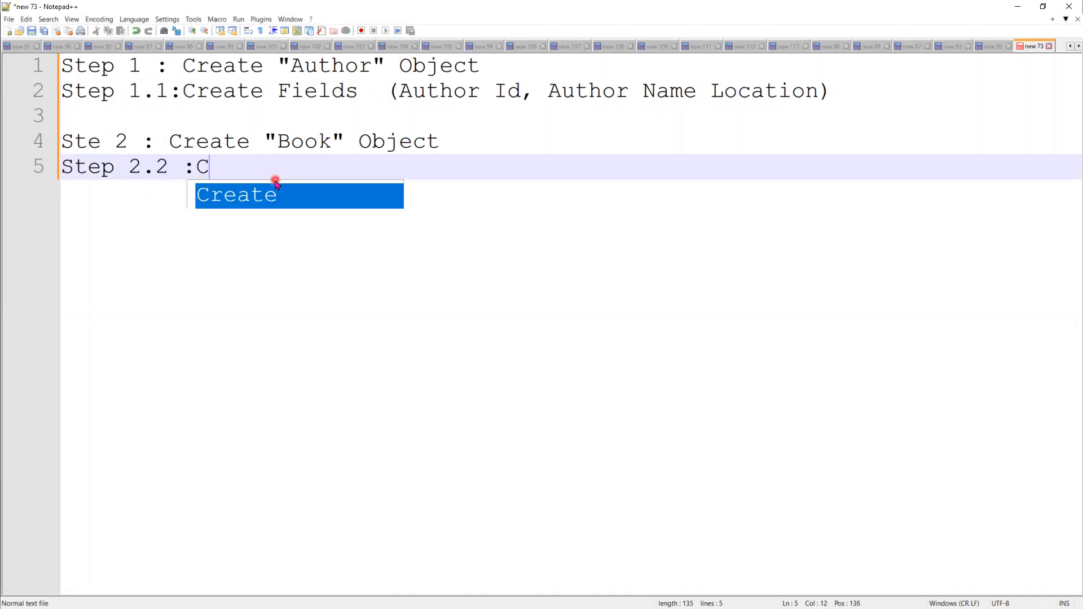
type("reate ")
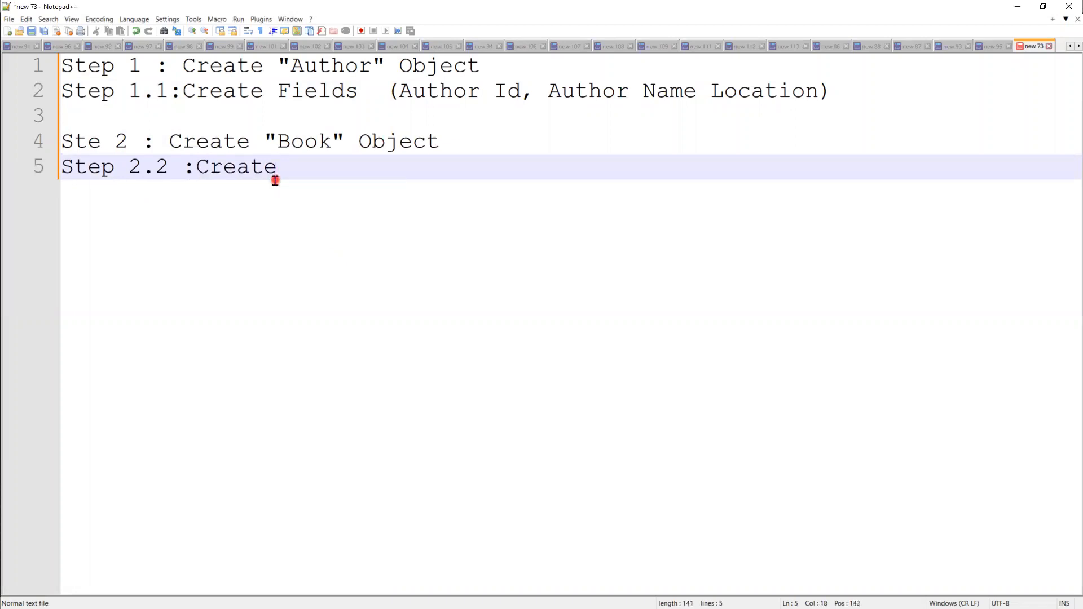
type("Fields (")
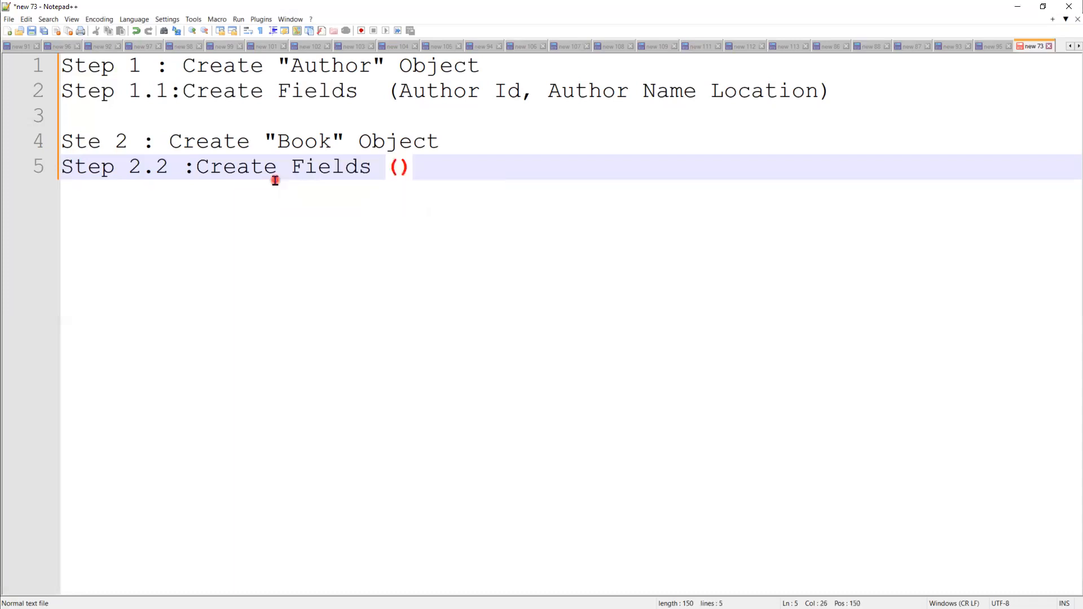
type("Book ")
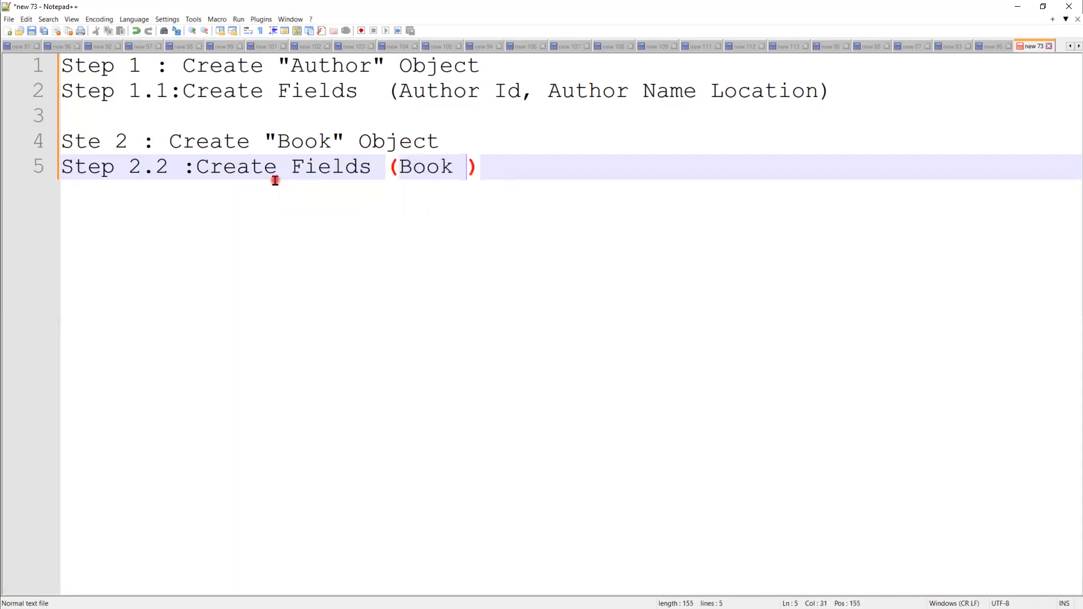
type("Id, ")
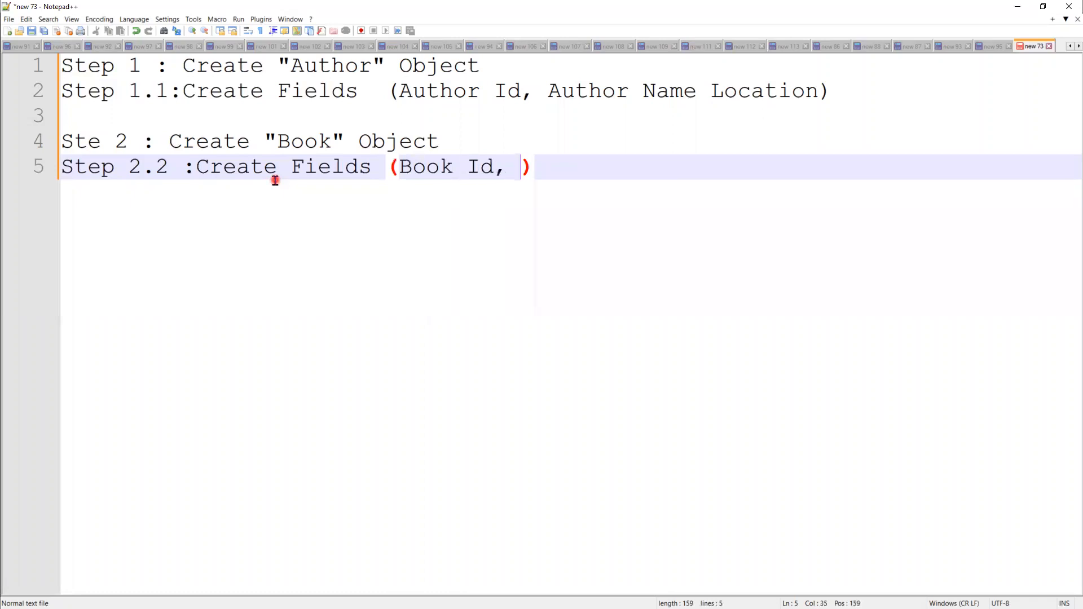
type("Book Titl")
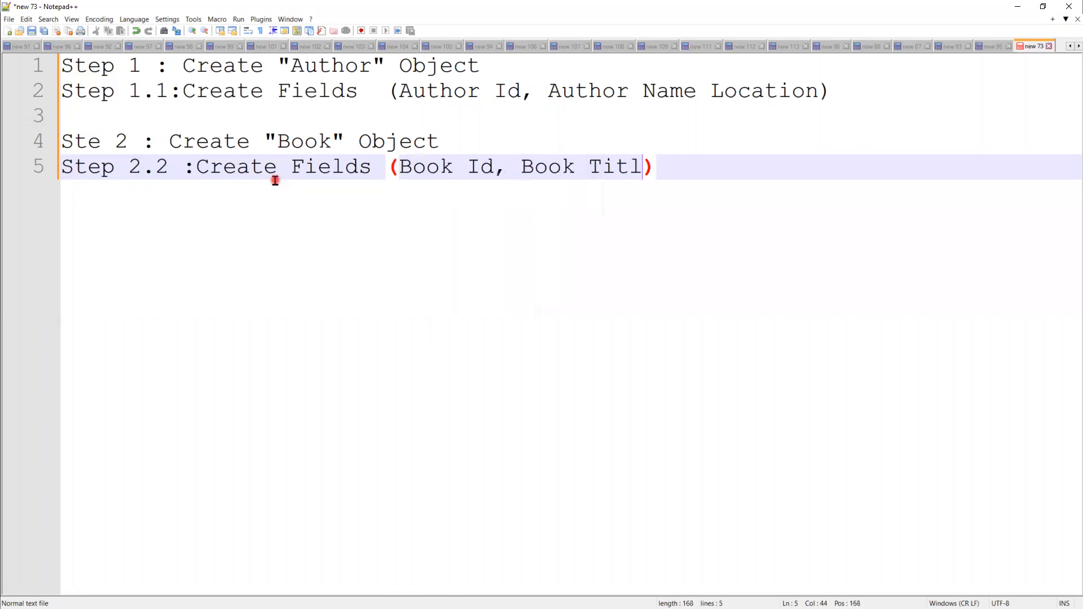
type("e, Unit ")
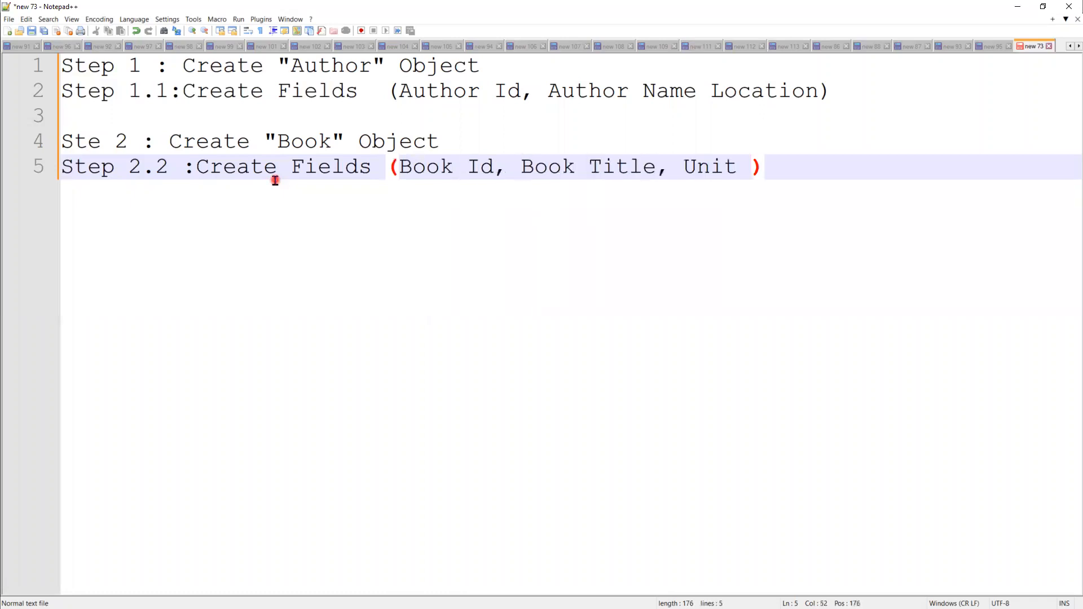
type("Pric")
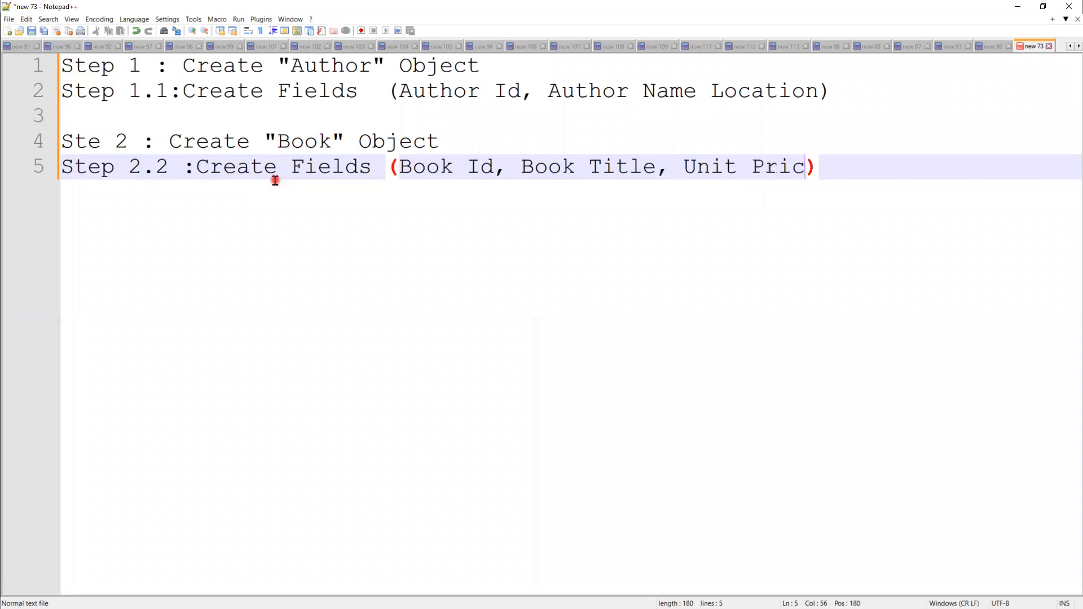
type("e")
Leave a blank line below the Book fields line, write 'Stpe 3 : Create "BookAuthors" Object', and start a new line beneath it.
key("End")
key("Return")
key("Return")
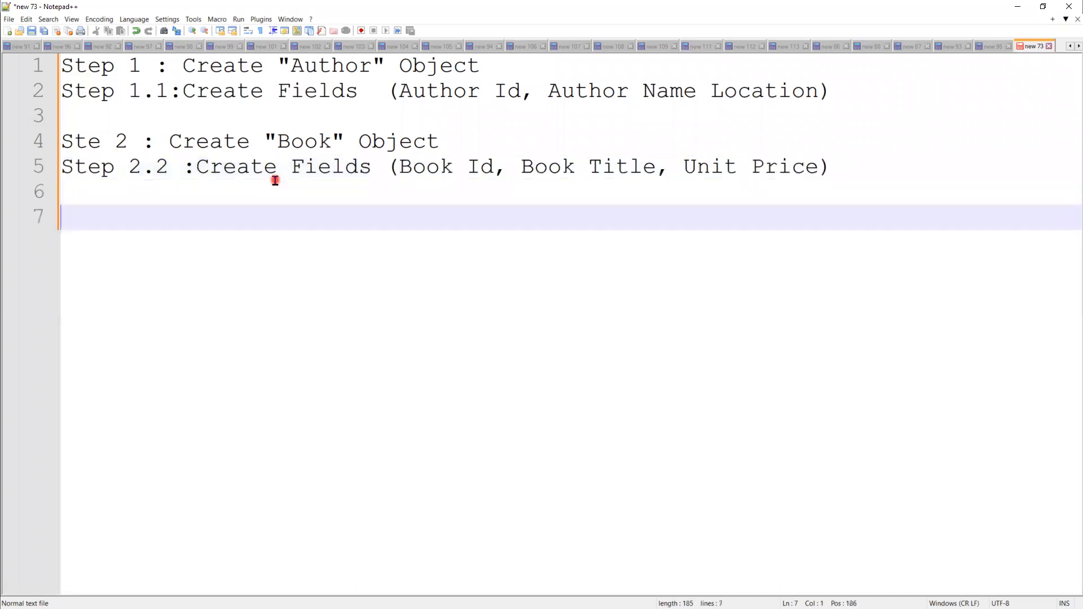
type("Stpe3")
key("BackSpace")
type("3 : Creat")
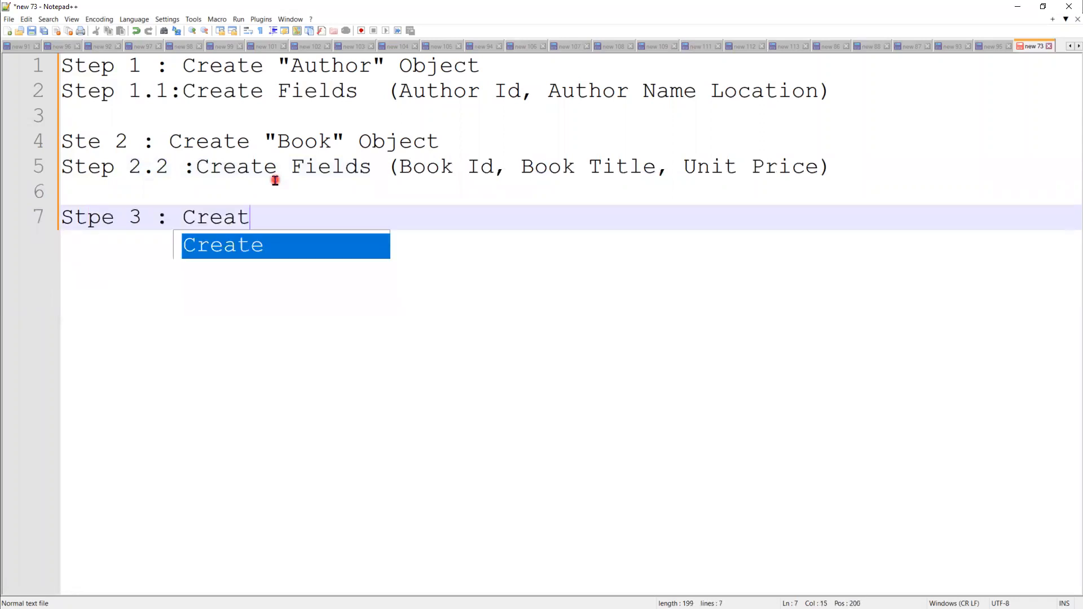
type("e \"A")
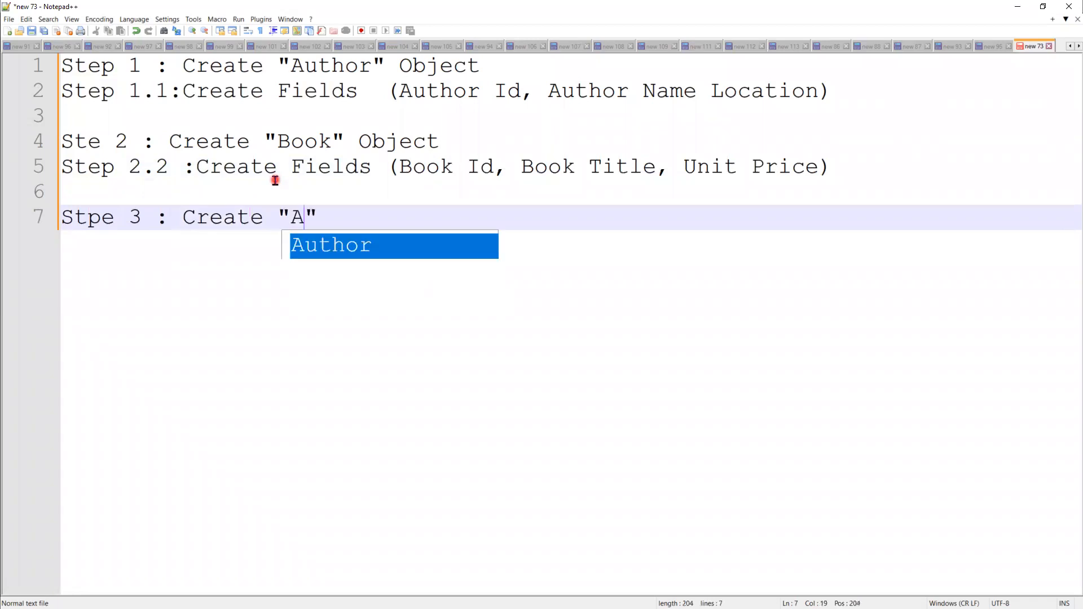
key("BackSpace")
type("Book")
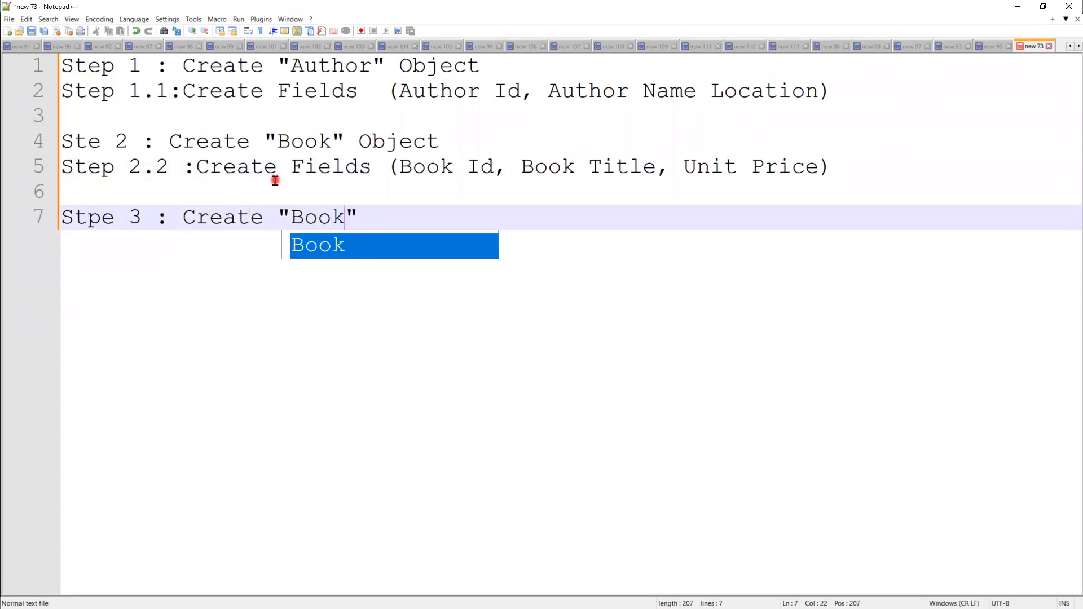
type("Authors\"")
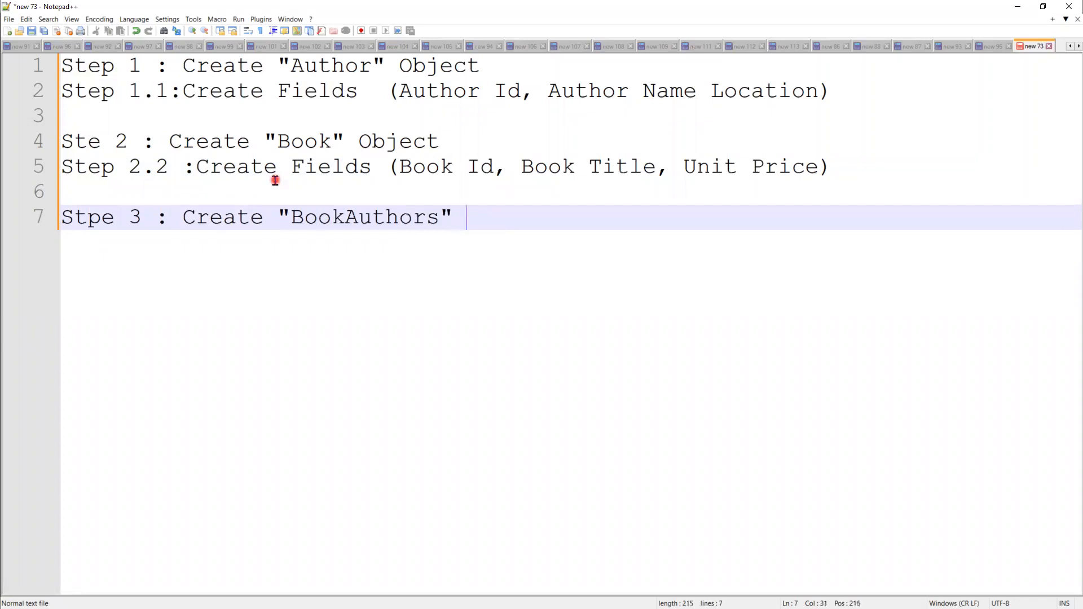
type(" Obj")
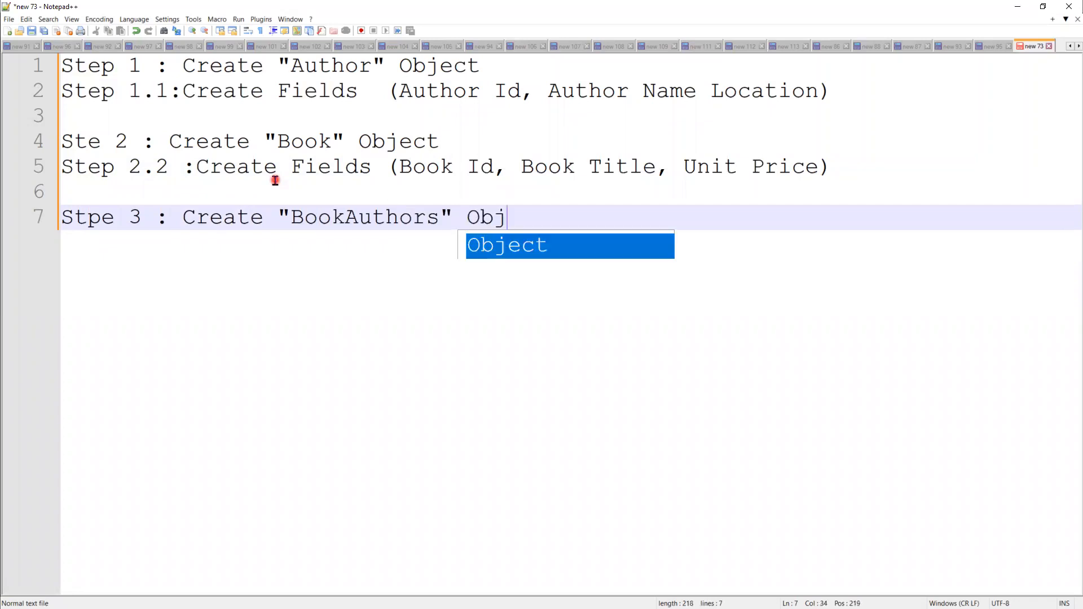
type("ect")
key("Return")
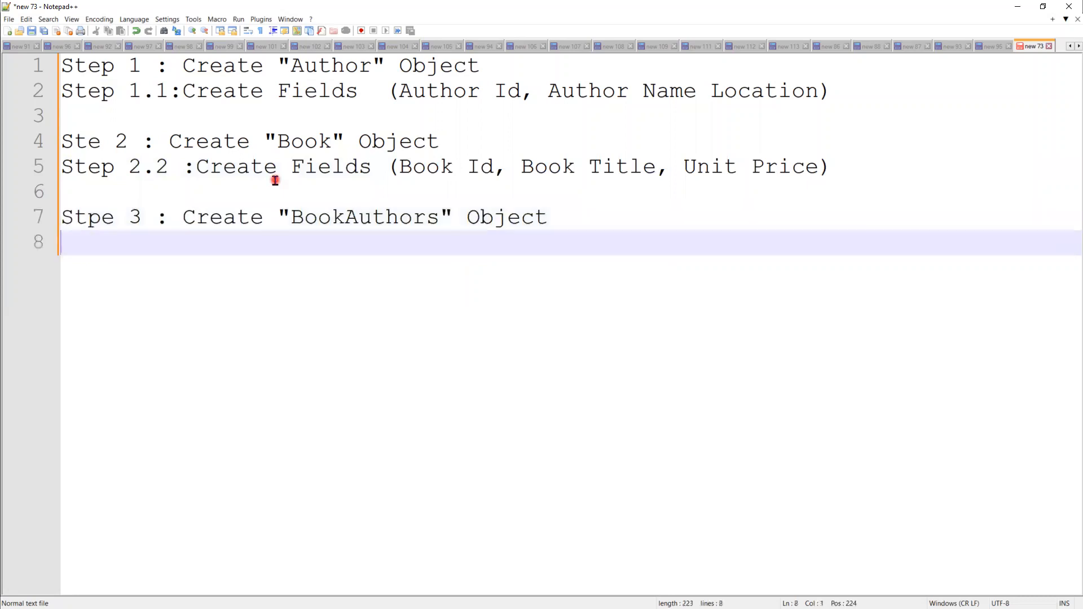
Correct the misspelled first word to "Step" in both the Book object line and the BookAuthors object line.
left_click(100, 145)
type("p")
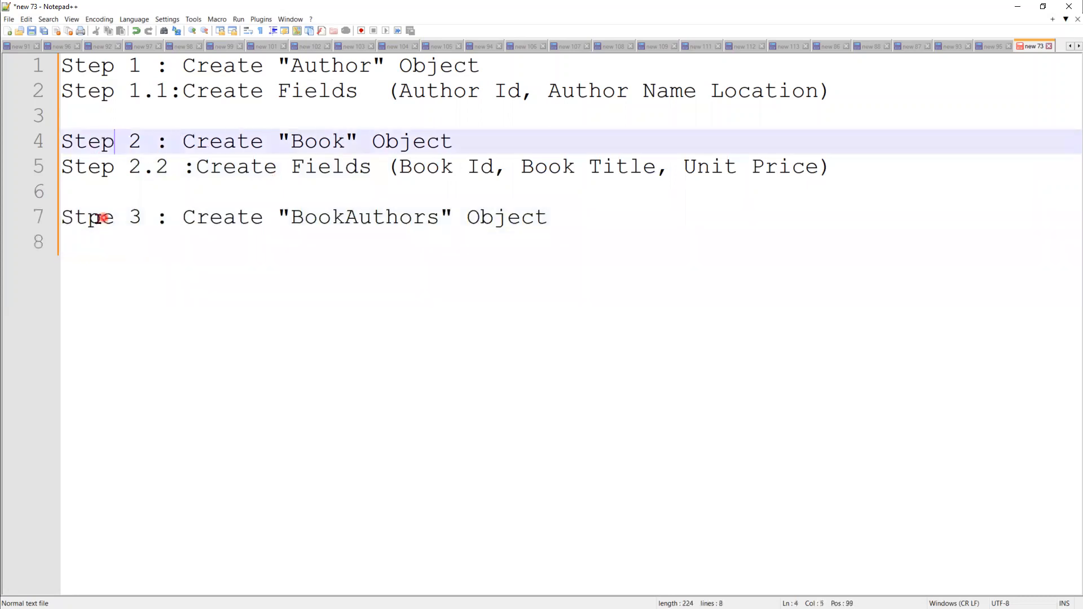
left_click(109, 221)
key("BackSpace")
key("Left")
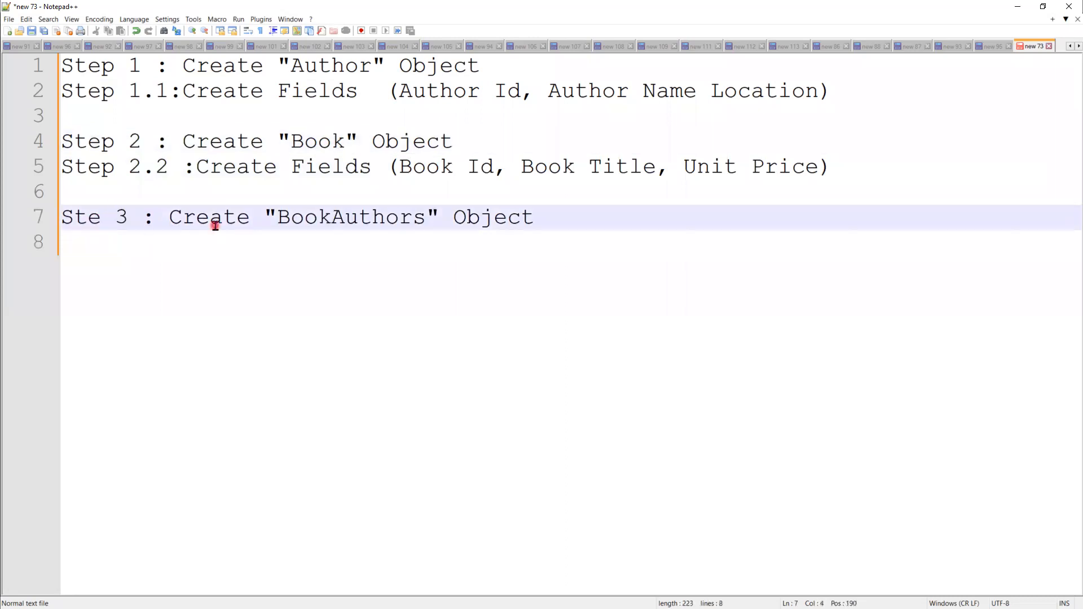
type("p")
Enter "S" on the empty eighth line and renumber the Book fields line as Step 2.1.
left_click(549, 257)
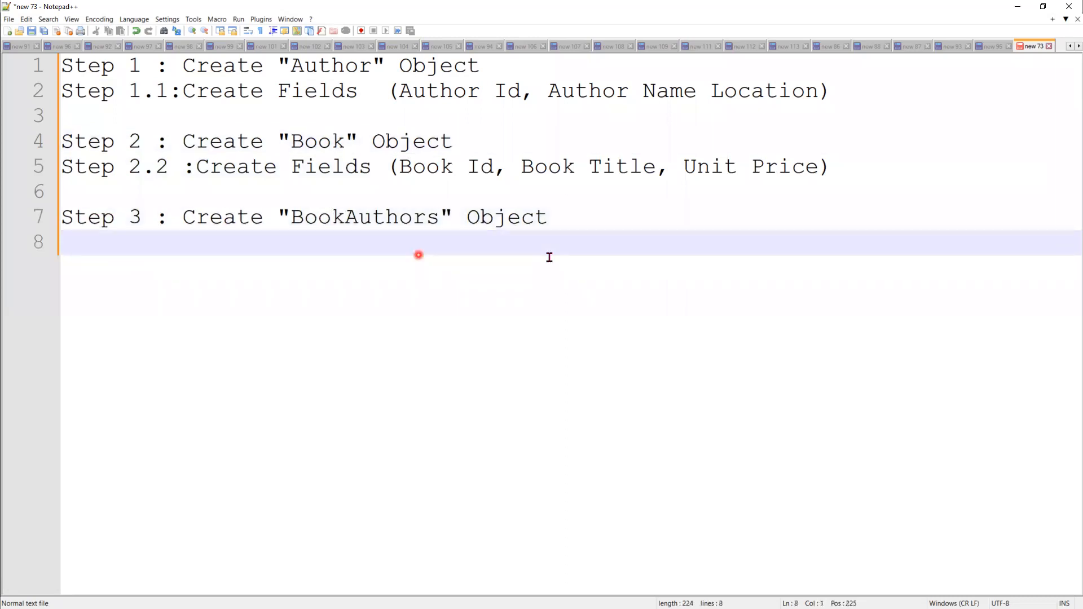
type("S")
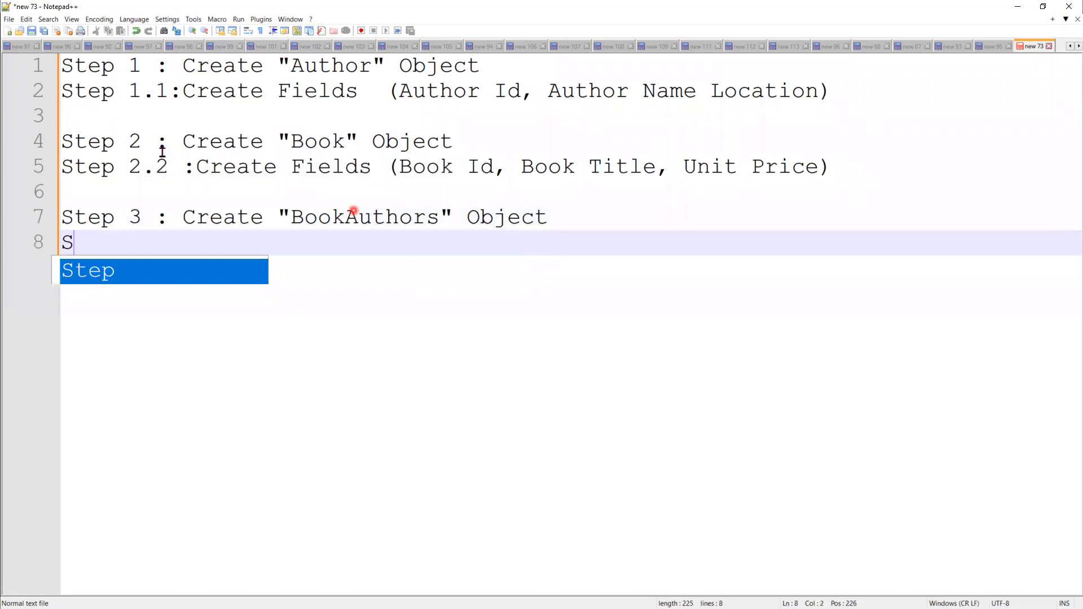
left_click(165, 170)
key("BackSpace")
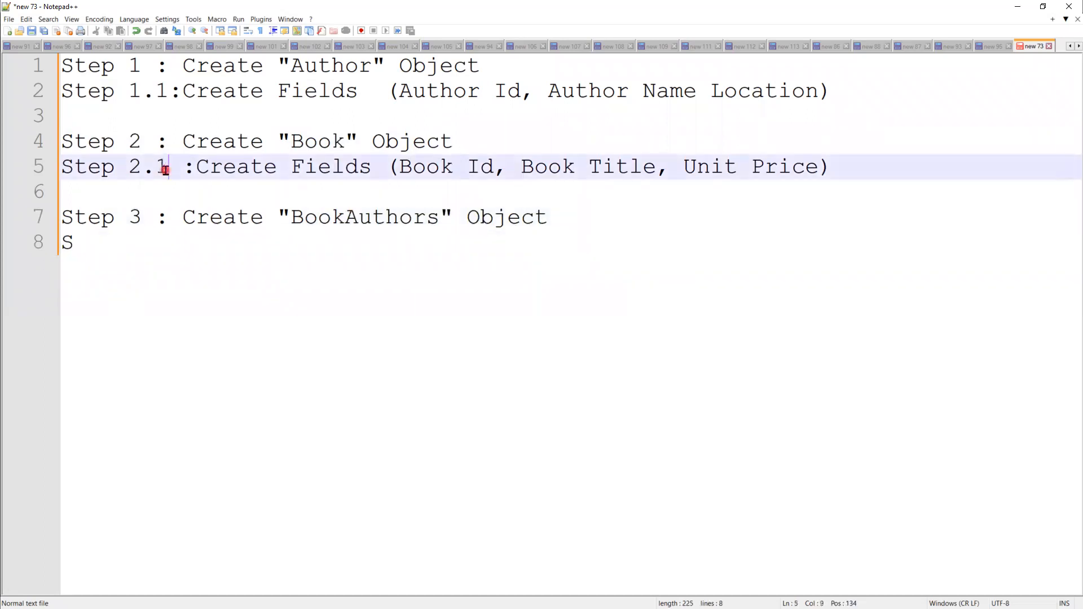
type("1")
Extend the eighth line to read "Step 3.1 : Create Fields ()".
left_click(80, 239)
type("t")
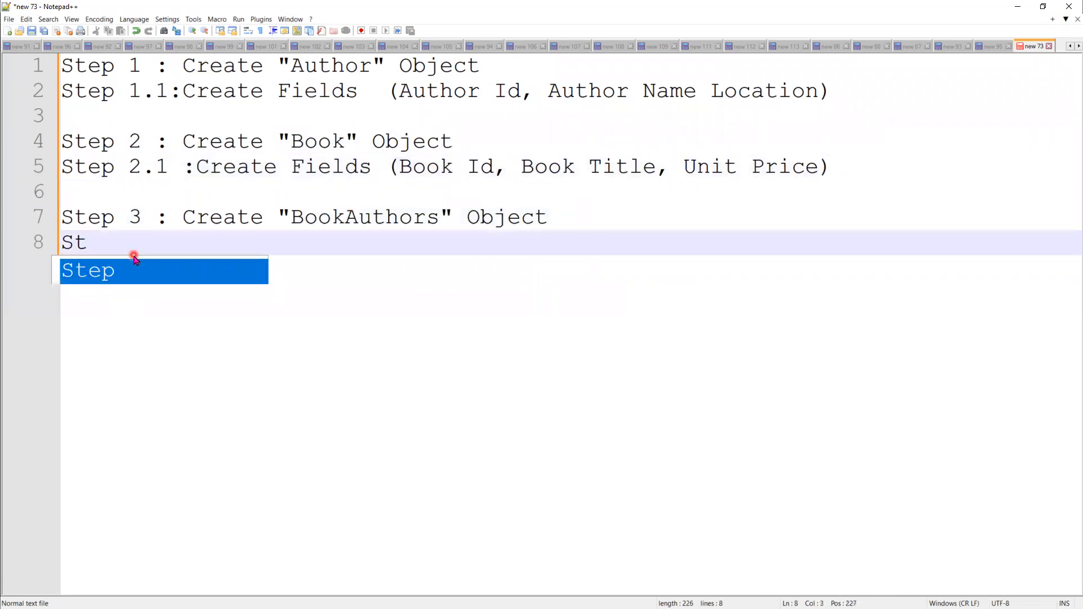
type("ep 3")
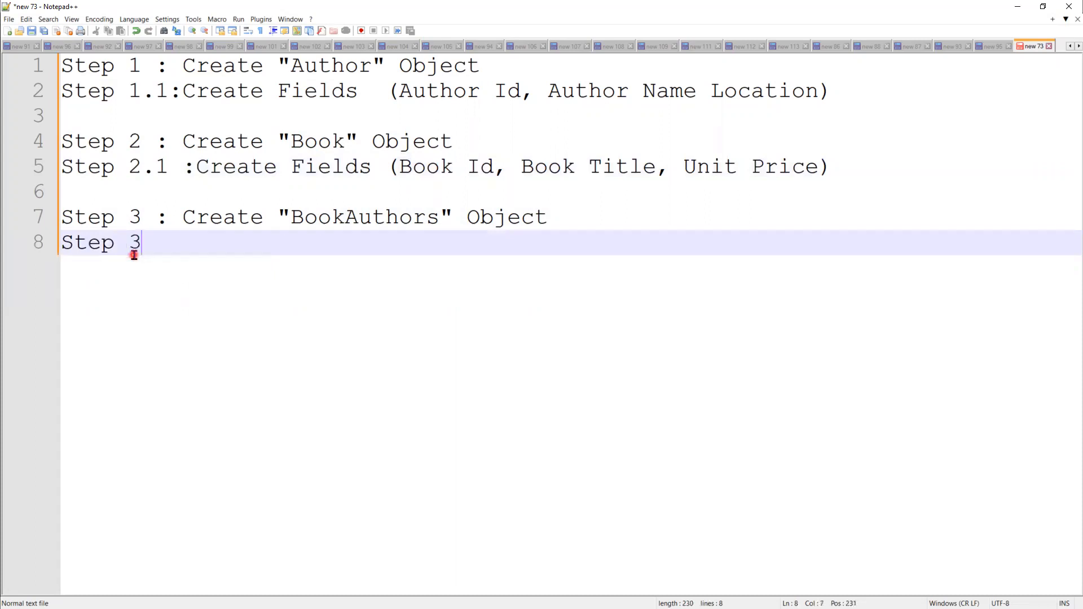
type(".1 : C")
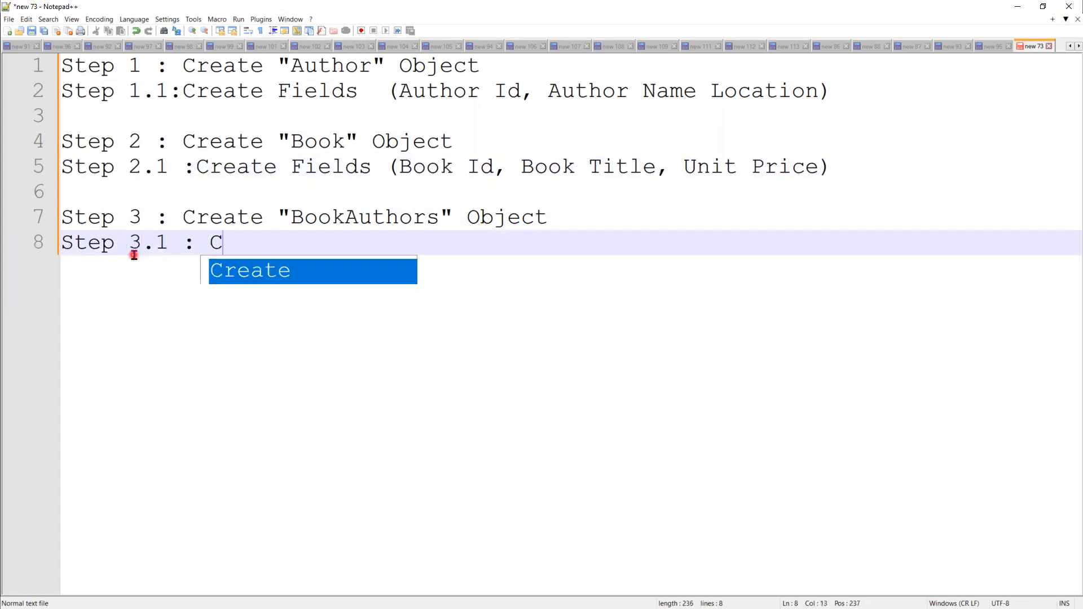
type("reate Fie")
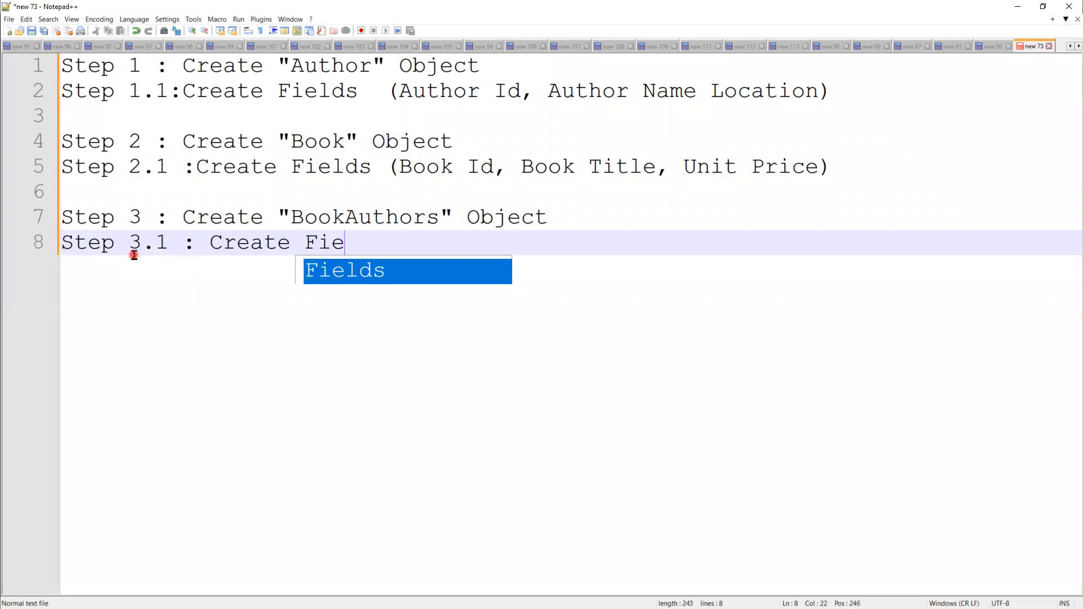
type("lds (")
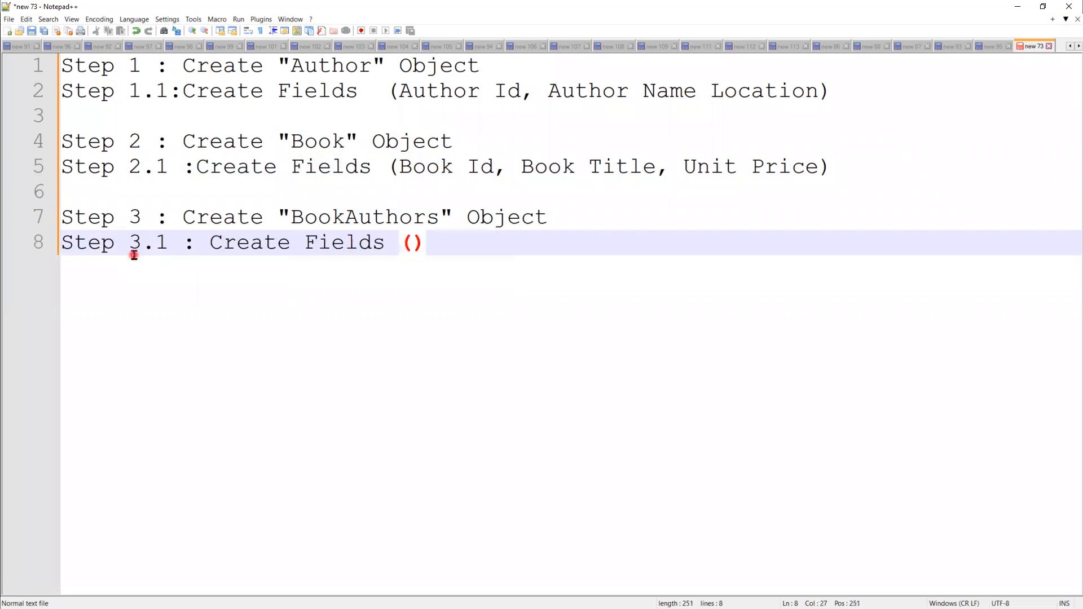
List "Author Id, Book Id, Number Pages ," inside the parentheses of the Step 3.1 line.
type("Aut")
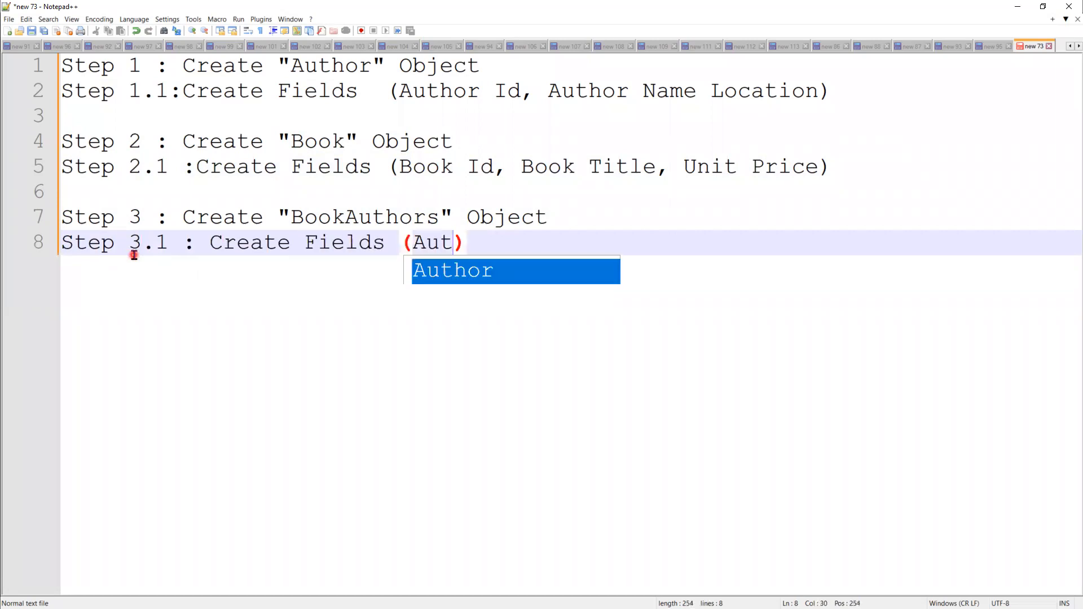
type("hor Id")
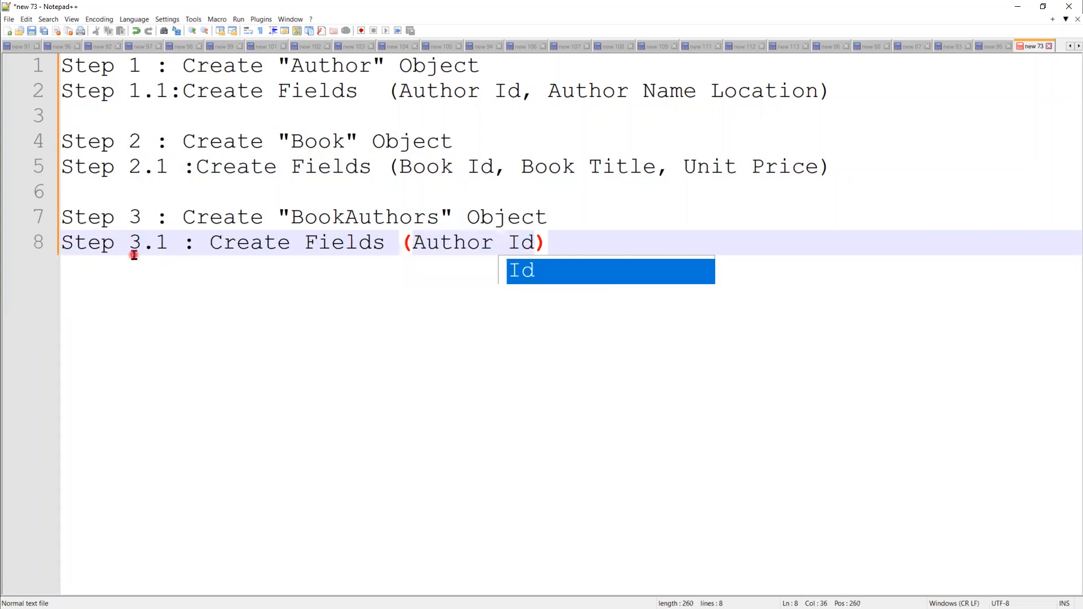
type(",")
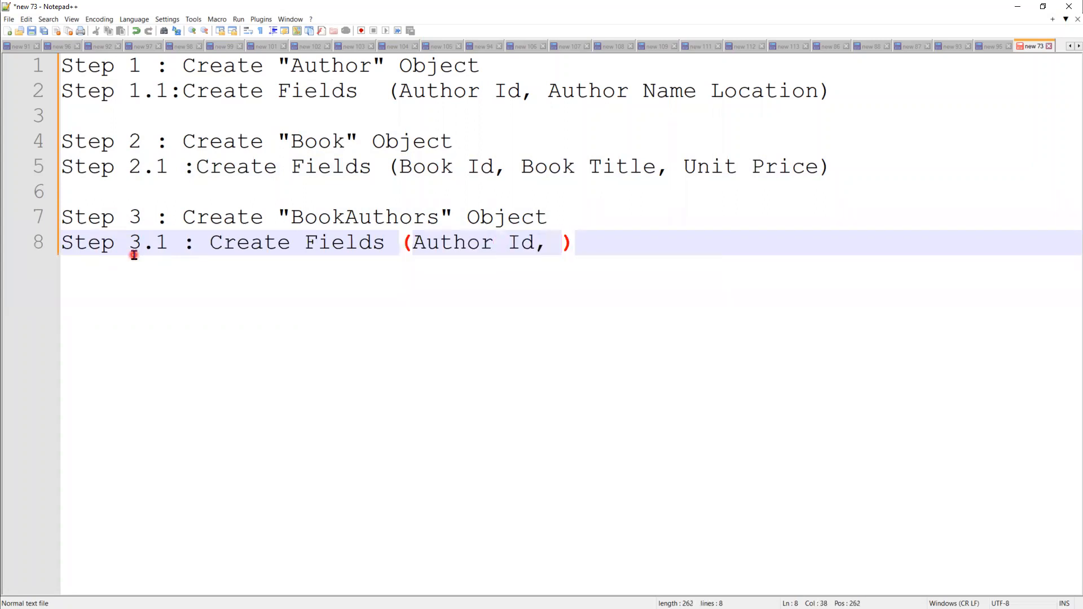
type(" Boo")
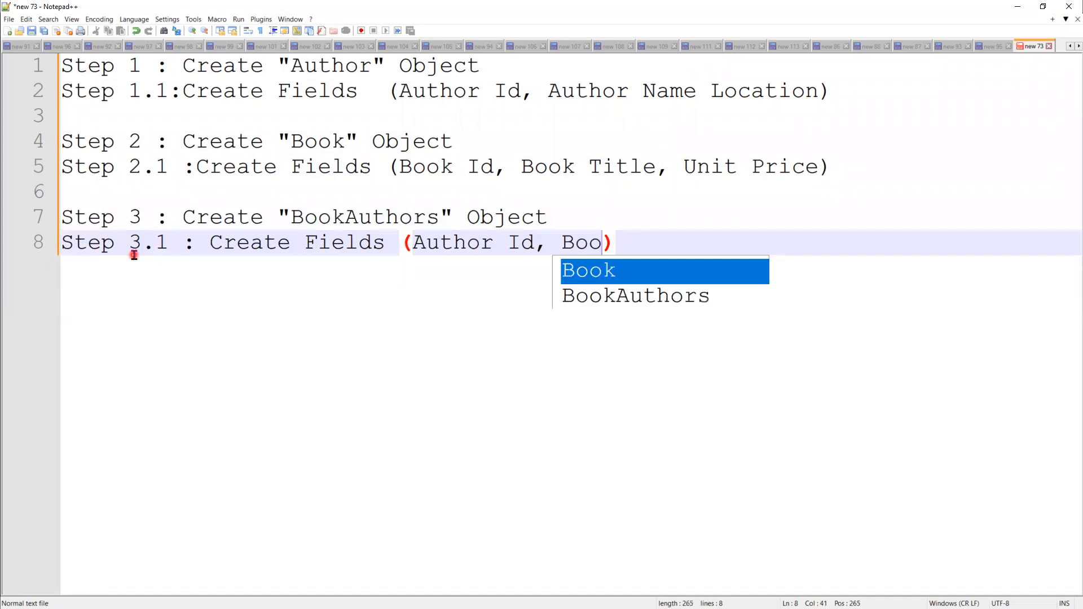
type("k Id")
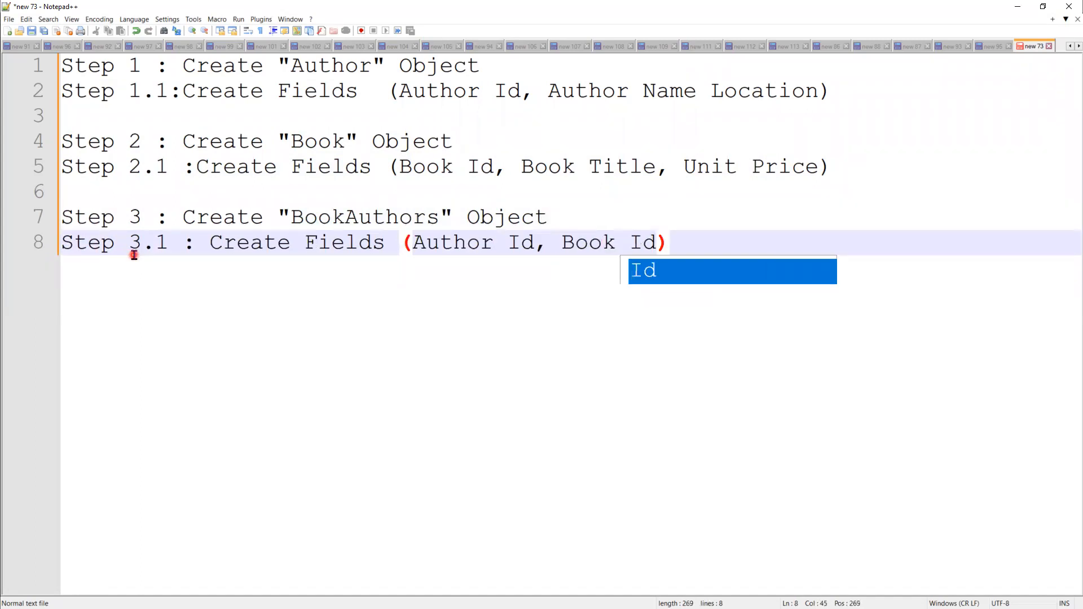
type(",")
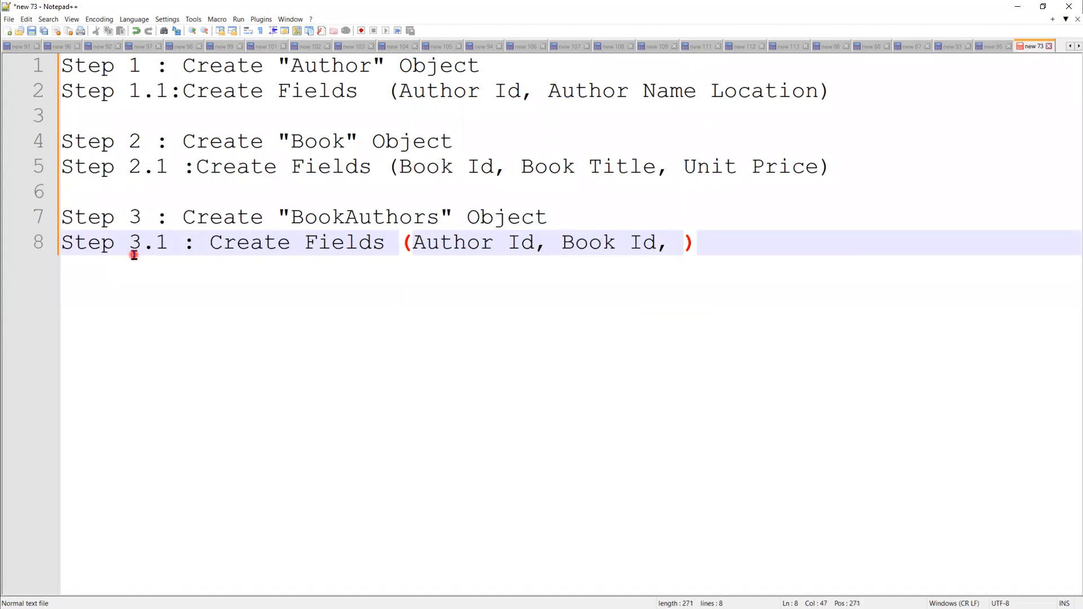
type(" Number Pa")
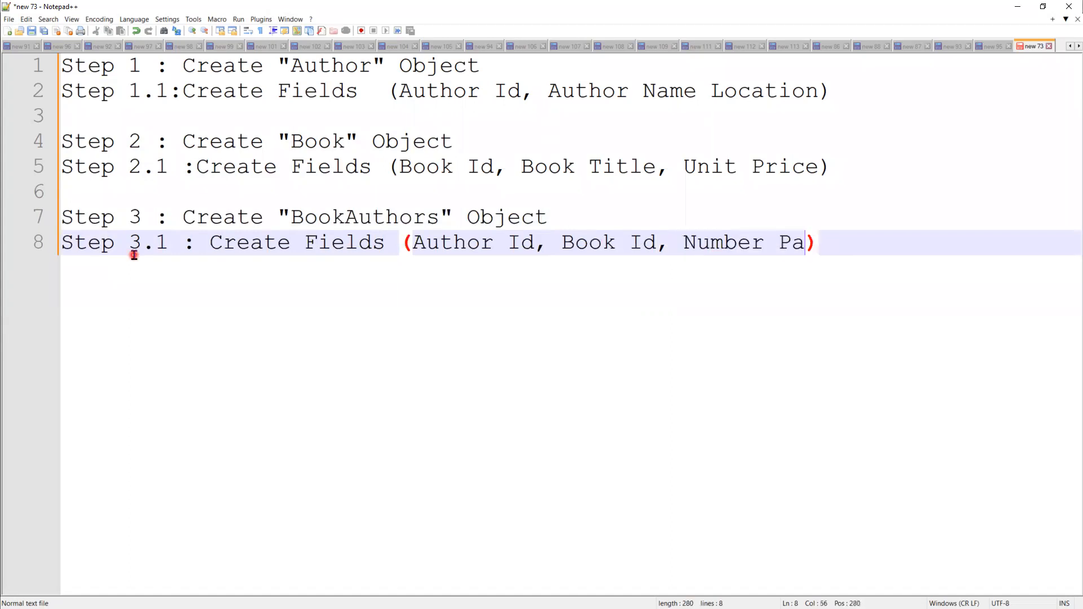
type("ges , ")
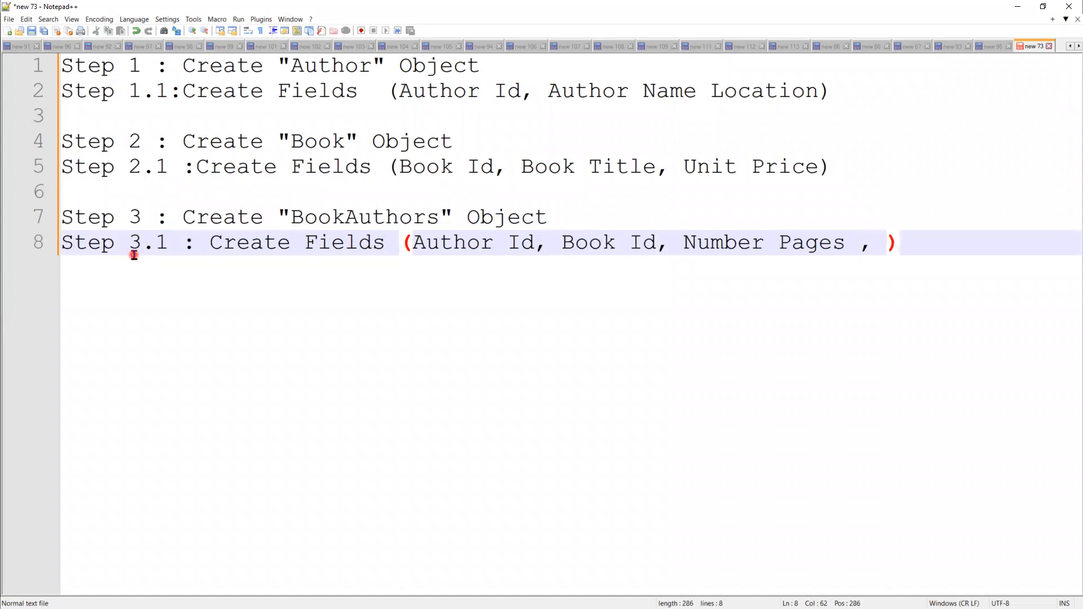
Add "BookAuthorsId(Auto-number)" as the last field in the Step 3.1 parentheses.
type("B")
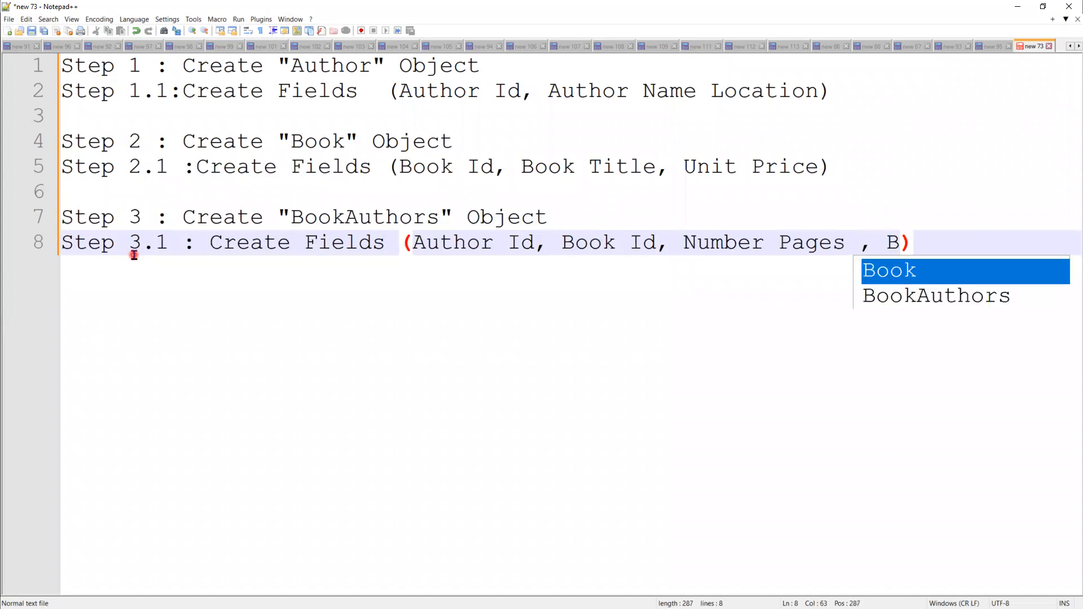
type("ookA")
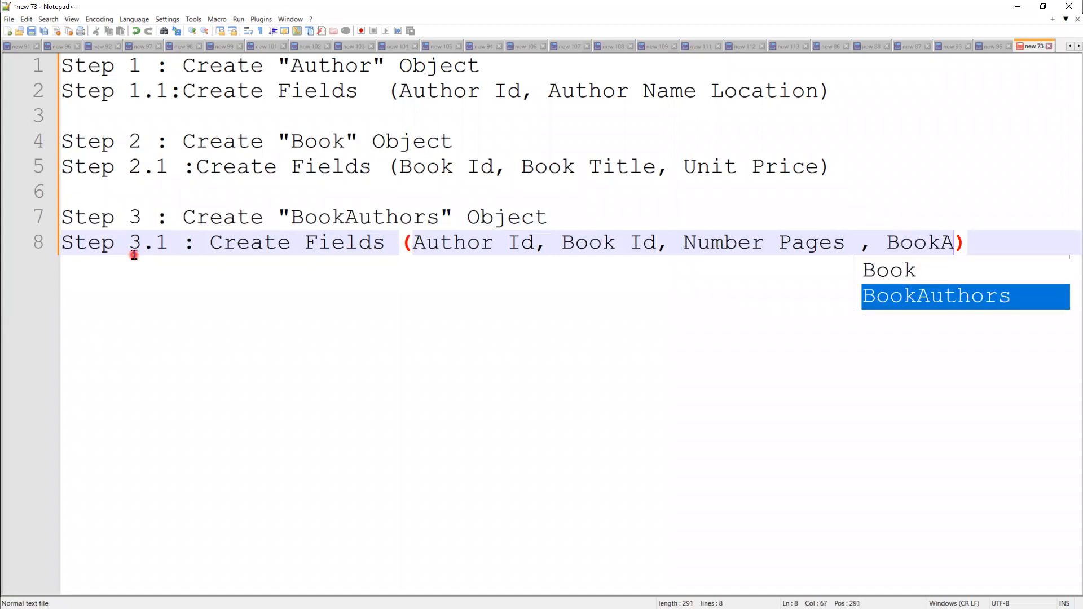
key("Return")
type("Id")
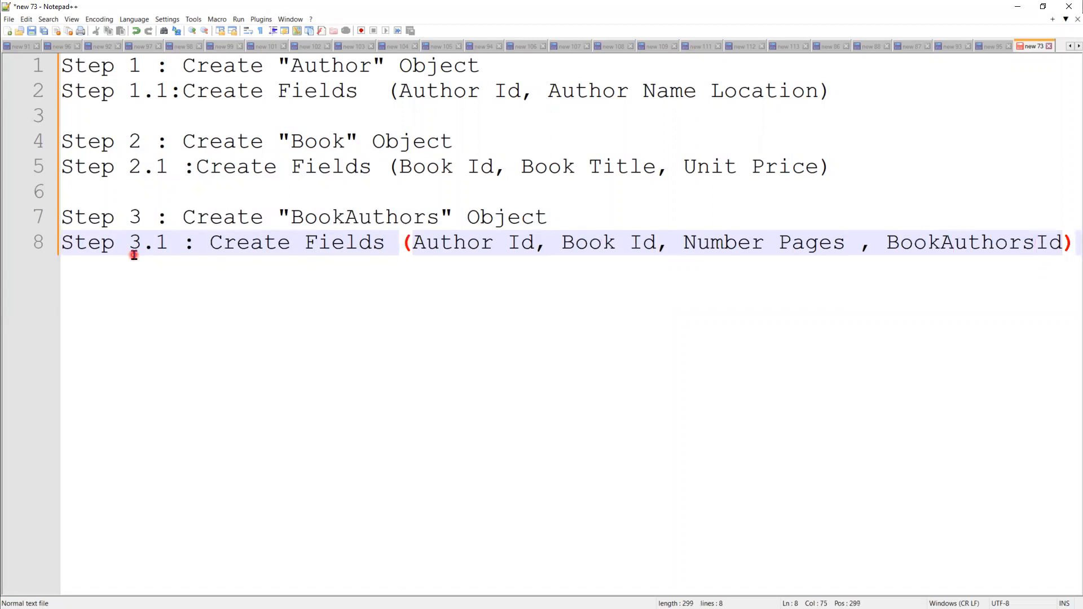
type("(Auto-")
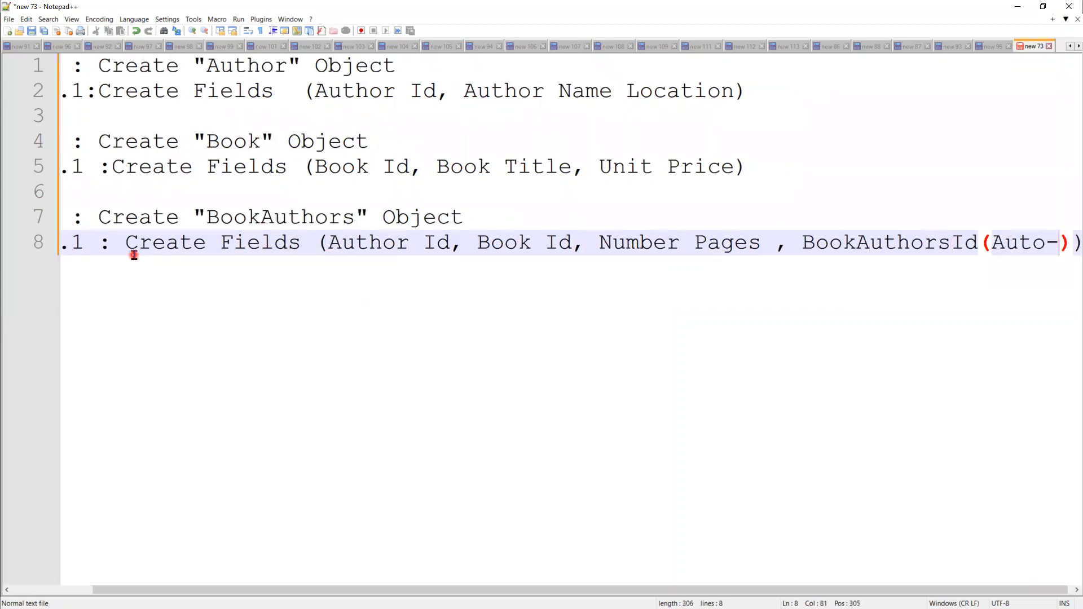
type("numbe")
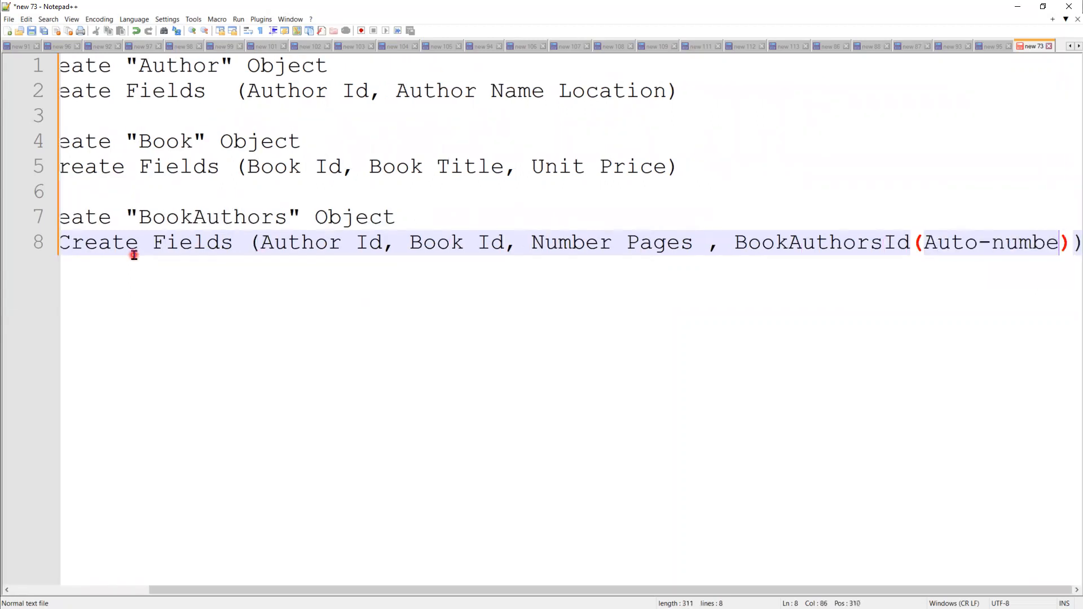
type("r")
key("End")
left_click_drag(211, 588, 85, 577)
key("End")
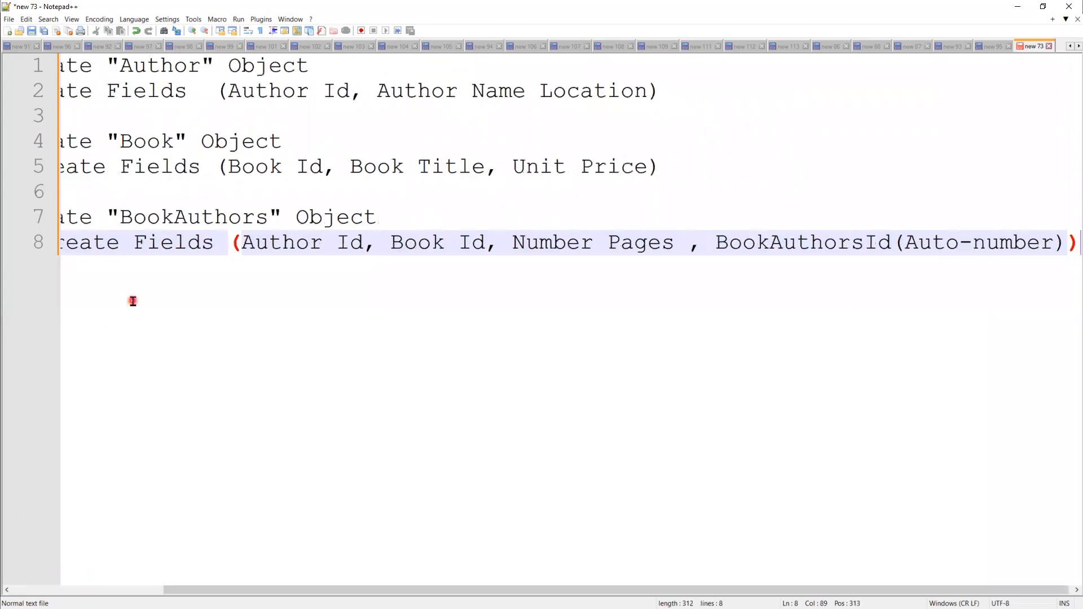
Leave two blank lines below Step 3.1, write "Step 4: on BookAuthors Object", and start a new line beneath it.
key("Return")
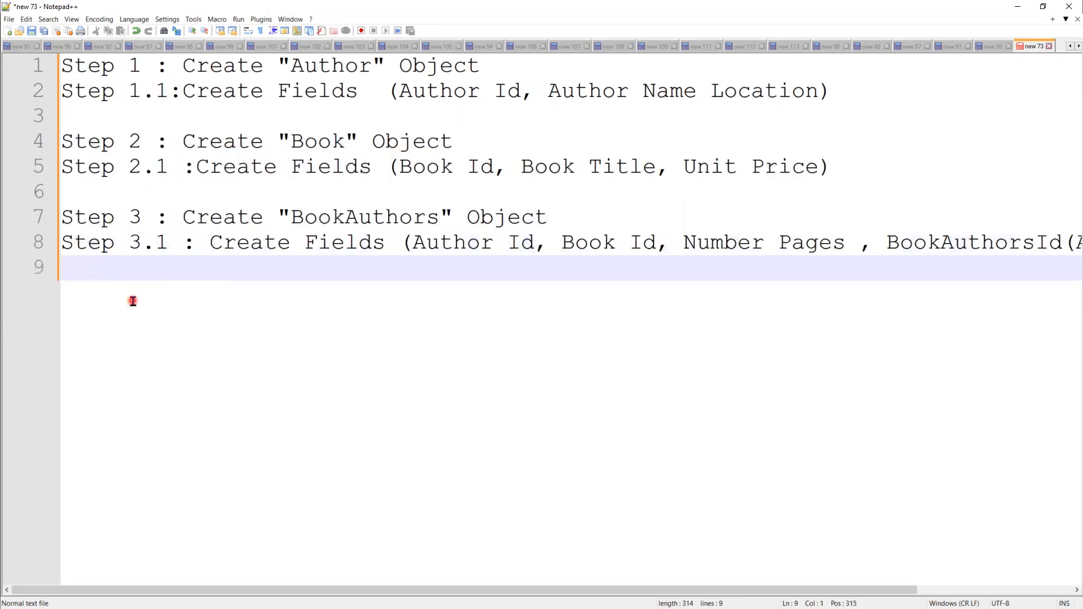
key("Return")
key("Return")
type("St")
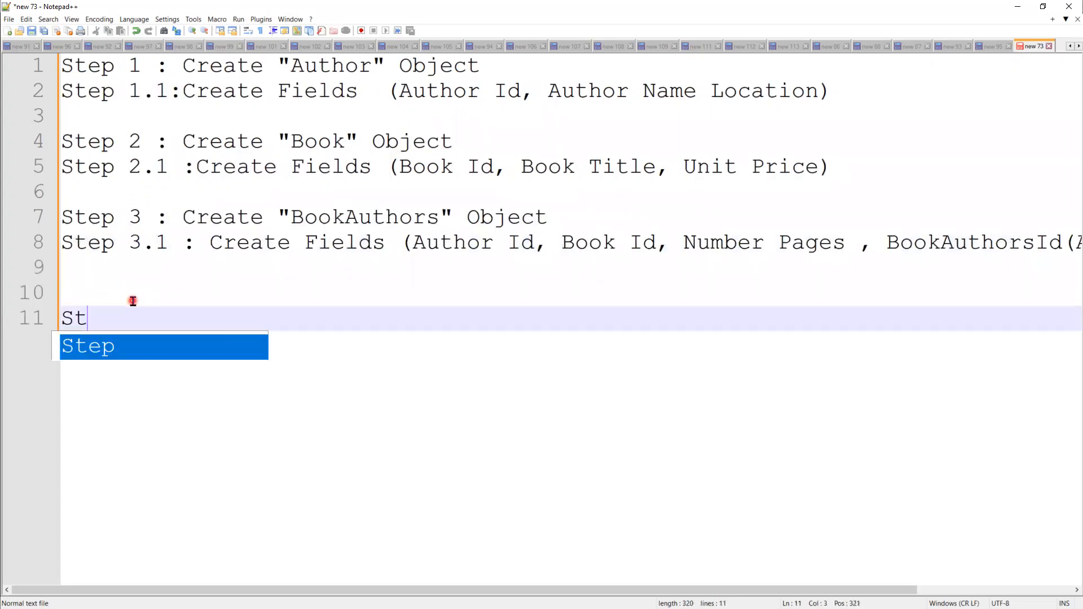
type("ep 4:")
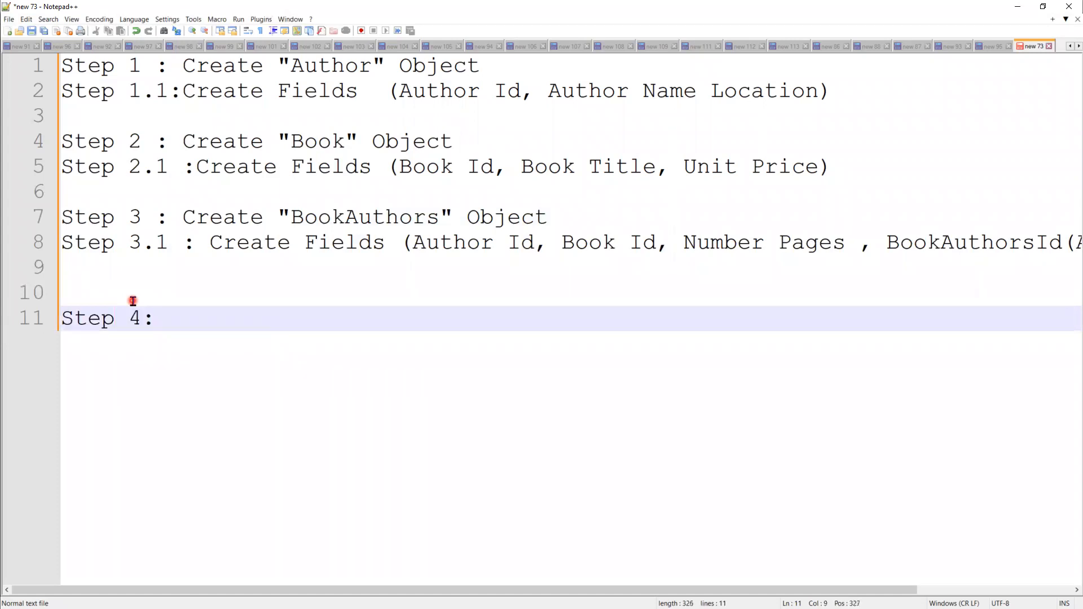
type(" on ")
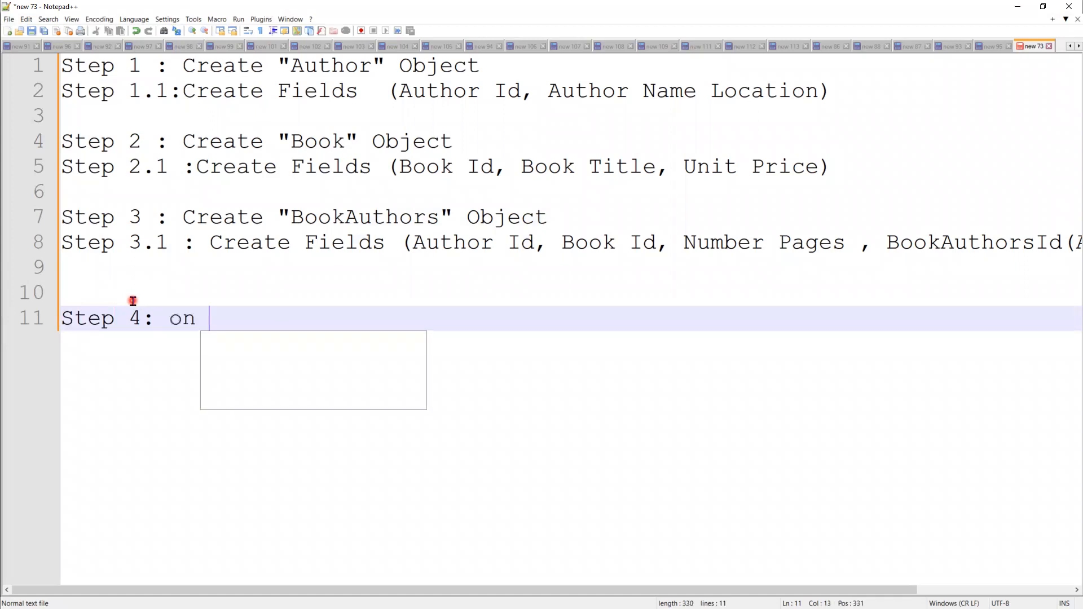
type("B")
key("Down")
key("Return")
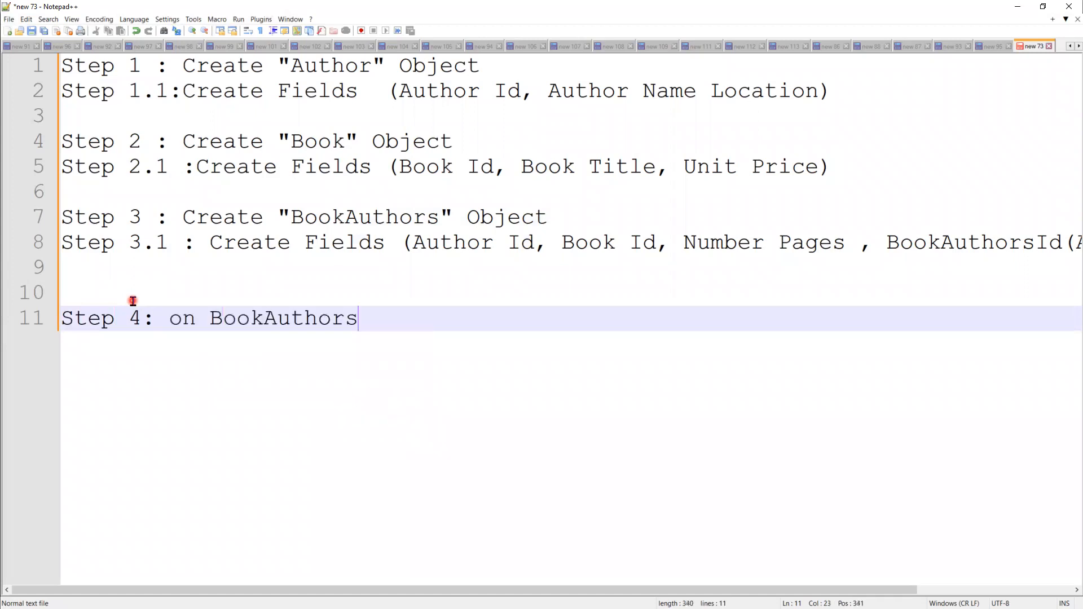
type("Obje")
key("Return")
key("Return")
Write "Step 4.1 : Create a Master-Details Relations" on the line below Step 4.
type("Step")
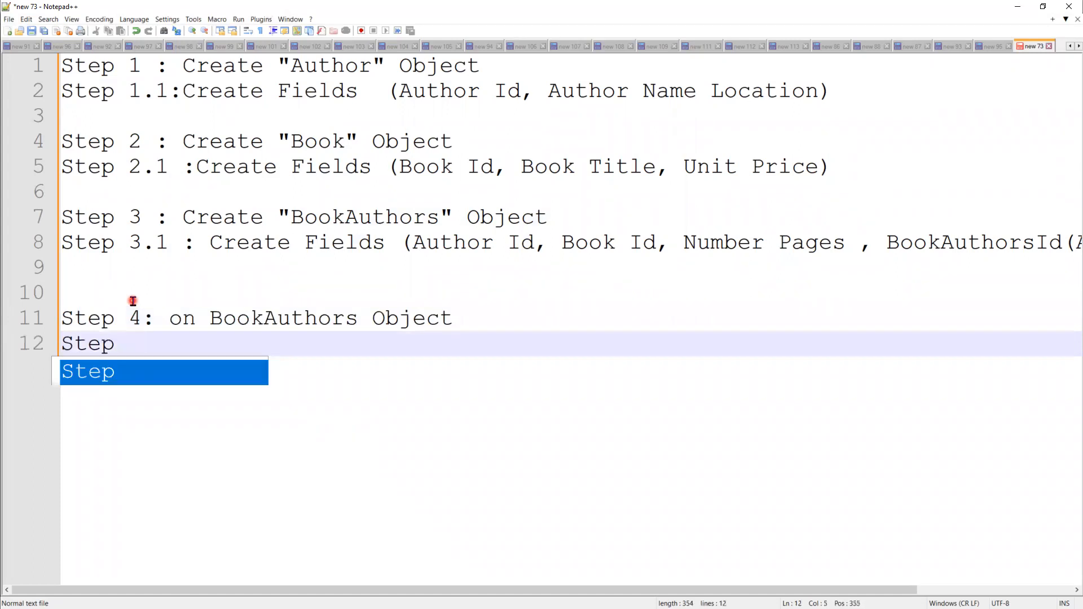
type(" 4,")
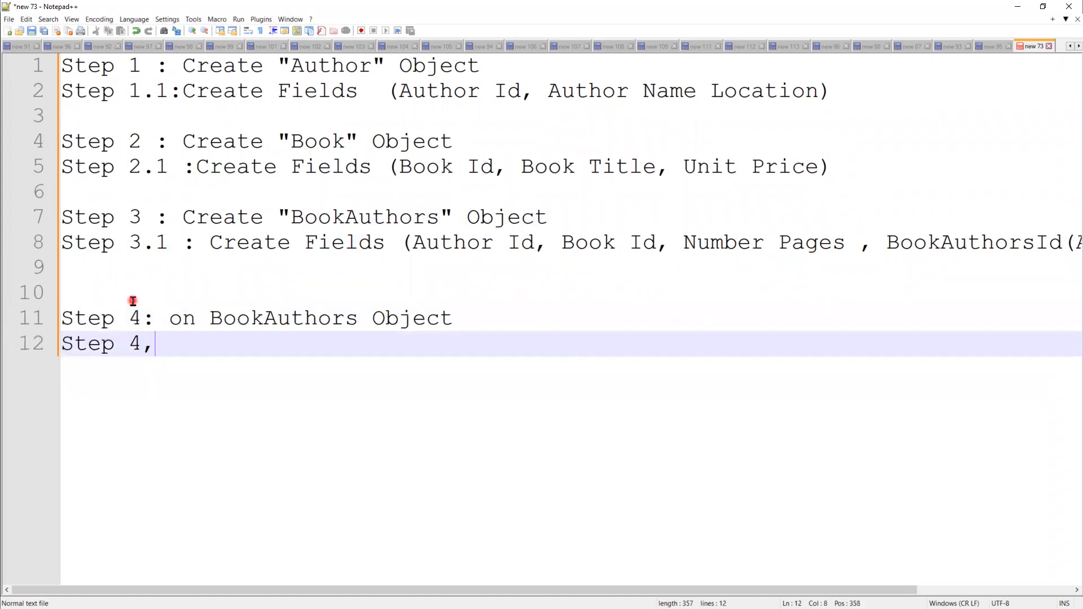
key("BackSpace")
type(".")
type("1 :")
type(" Cer")
key("BackSpace")
key("BackSpace")
type("re")
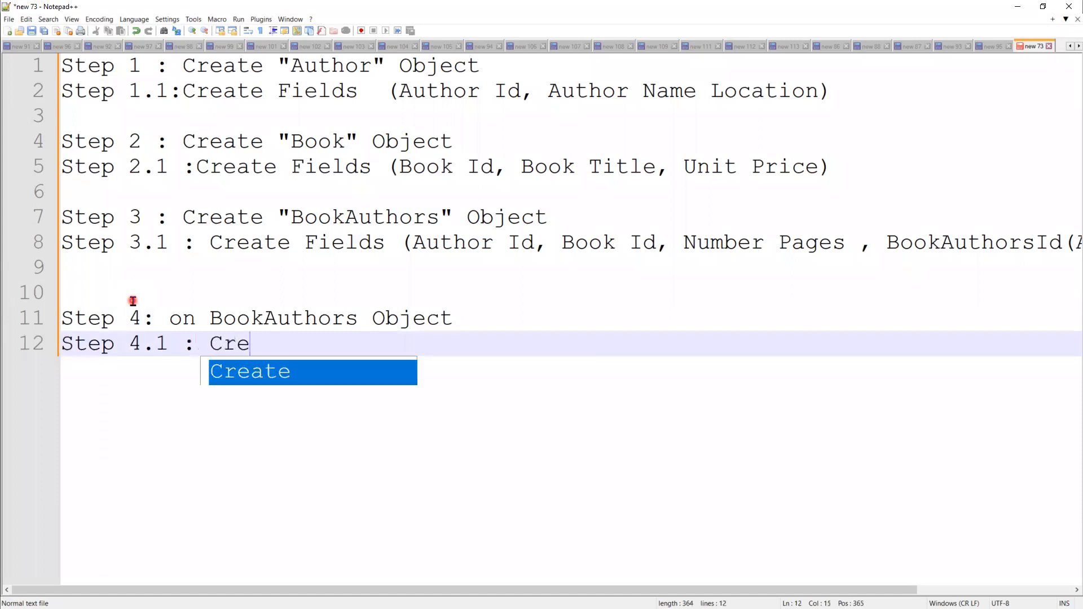
type("ate a Ma")
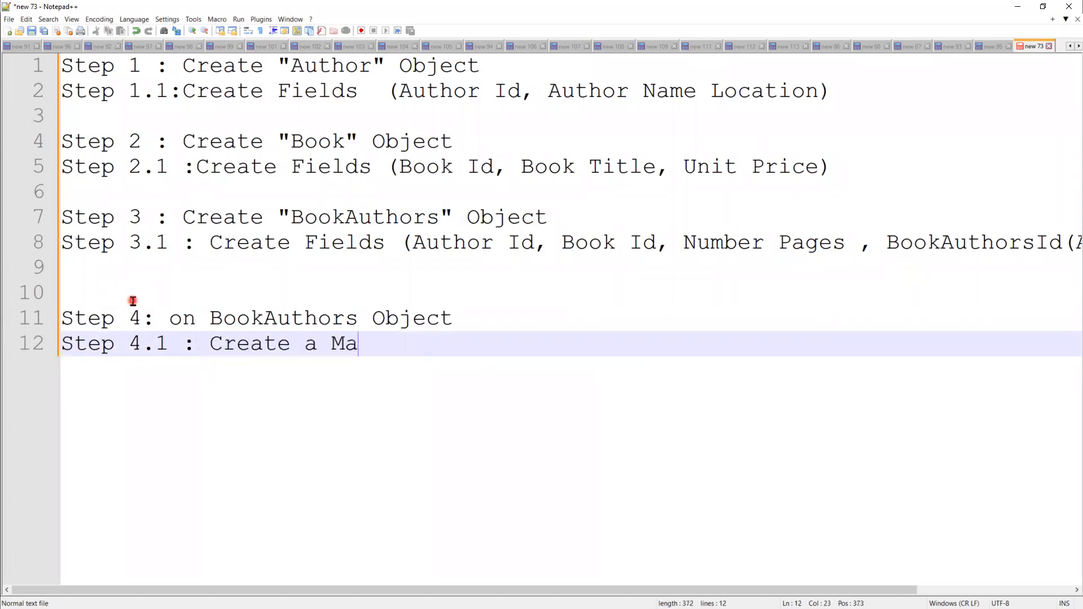
type("ster-De")
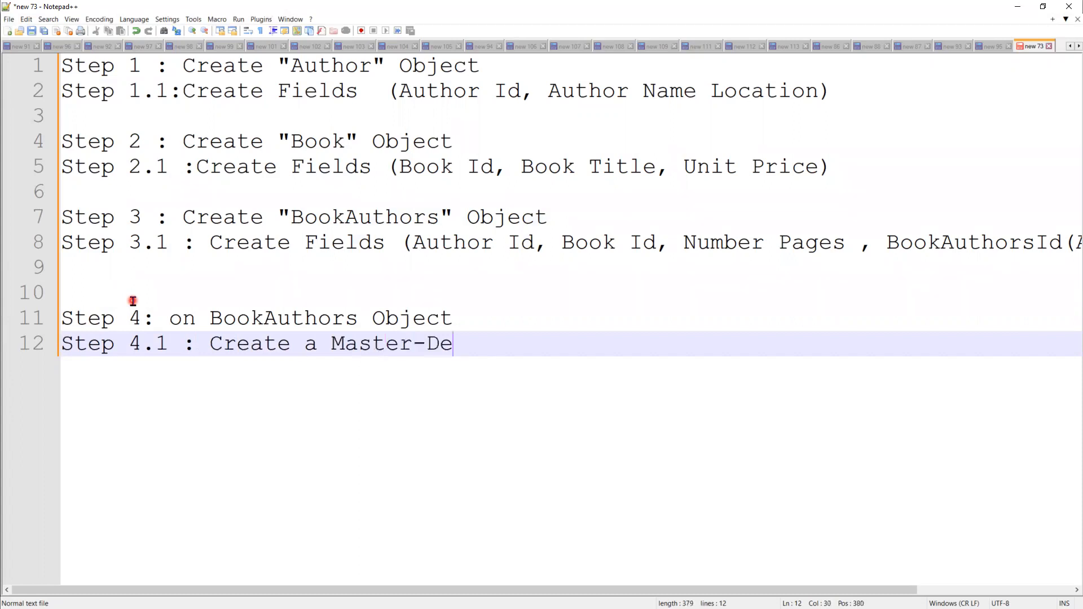
type("tails Rel")
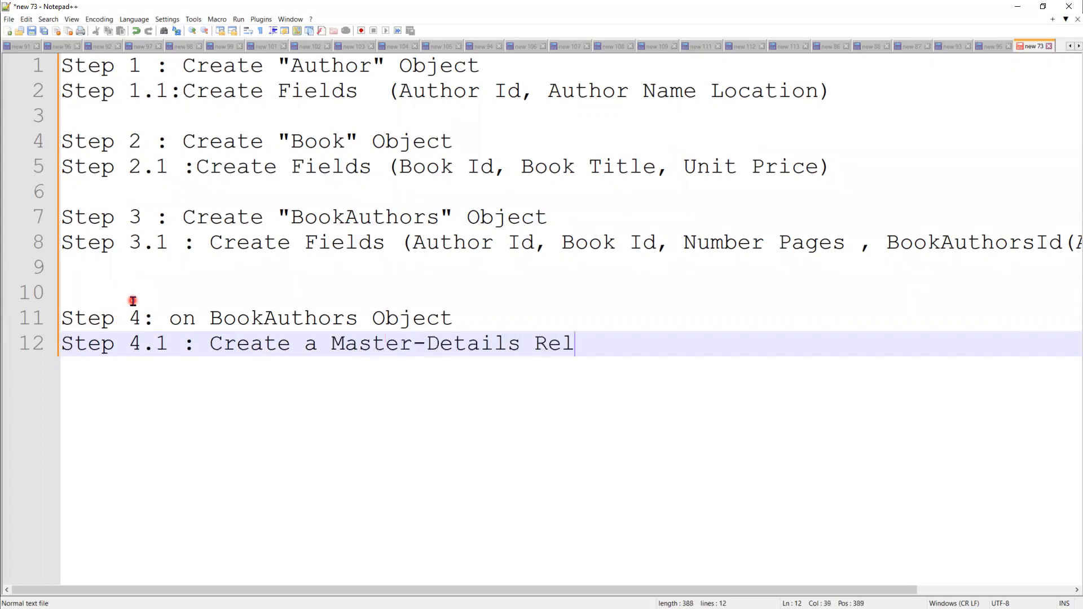
type("ations")
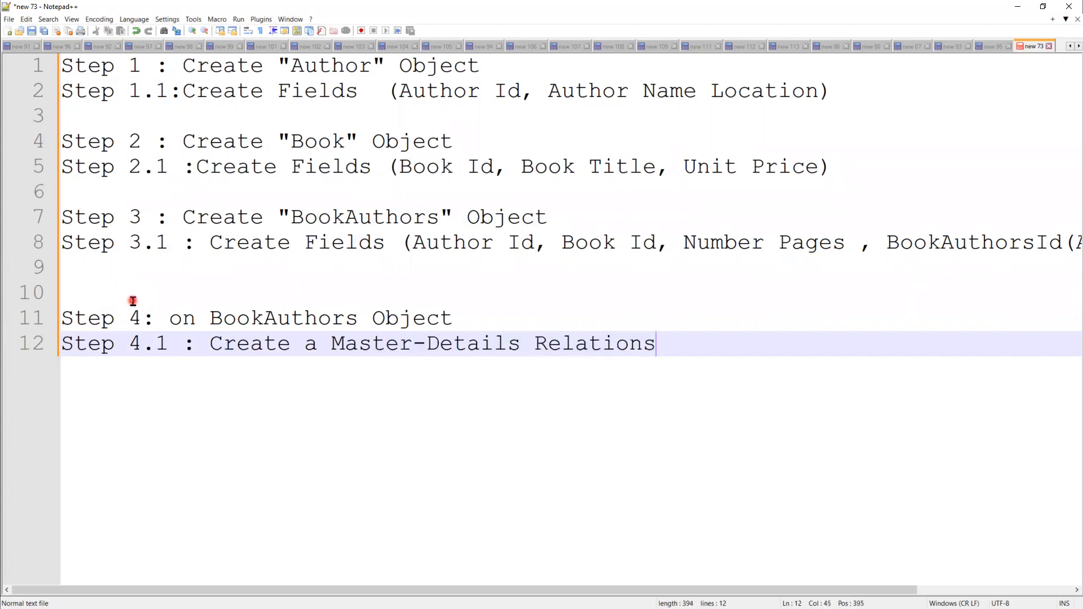
Complete the Step 4.1 line so it ends with "Relationship between Author Object and Book Object".
type("hip bete")
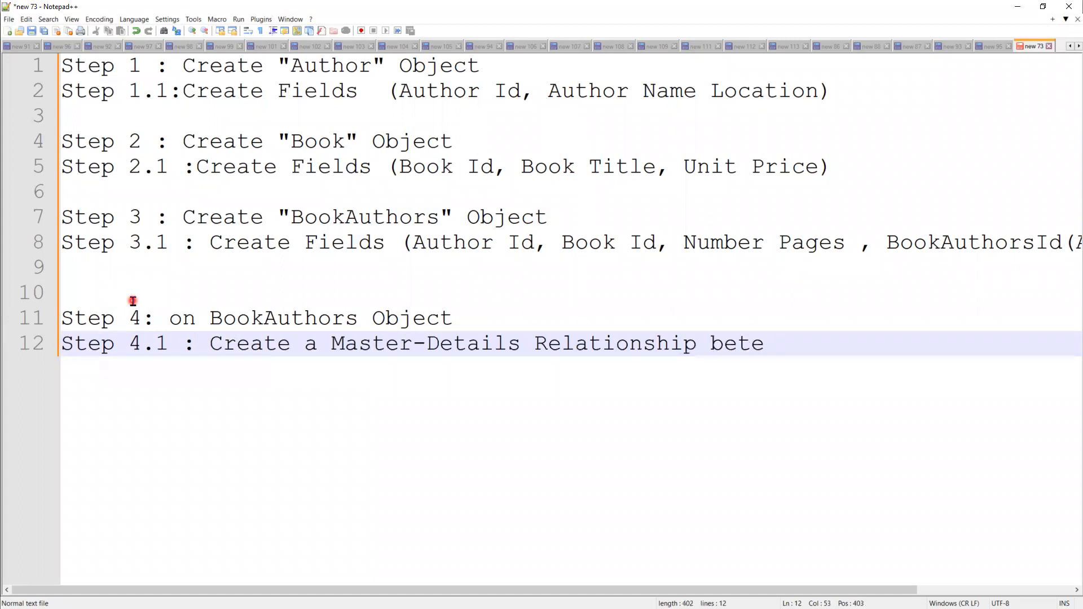
key("BackSpace")
type("ween Aut")
key("Return")
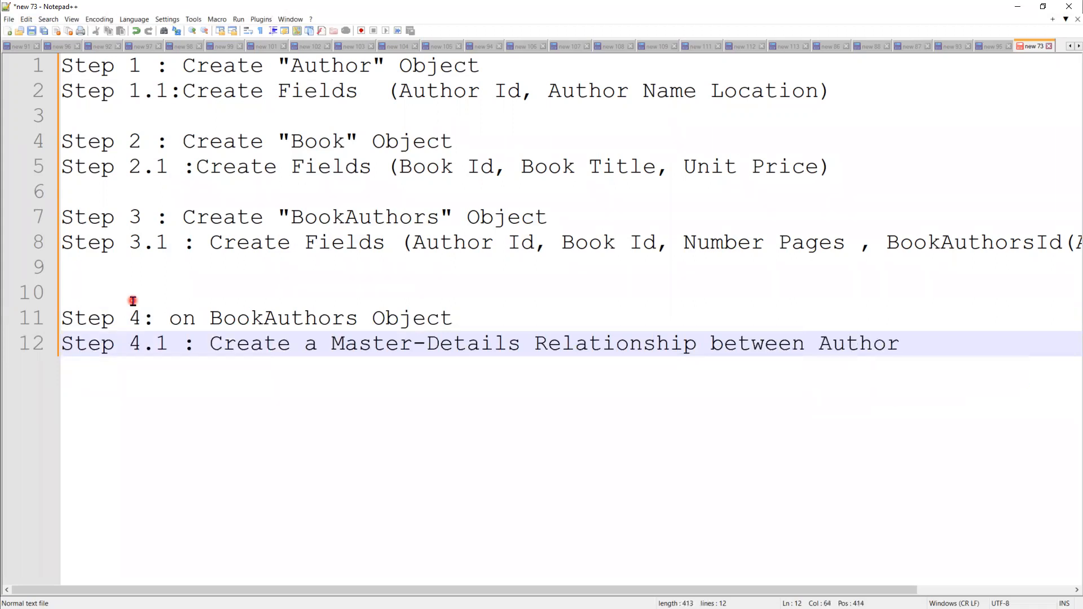
type("Object and ")
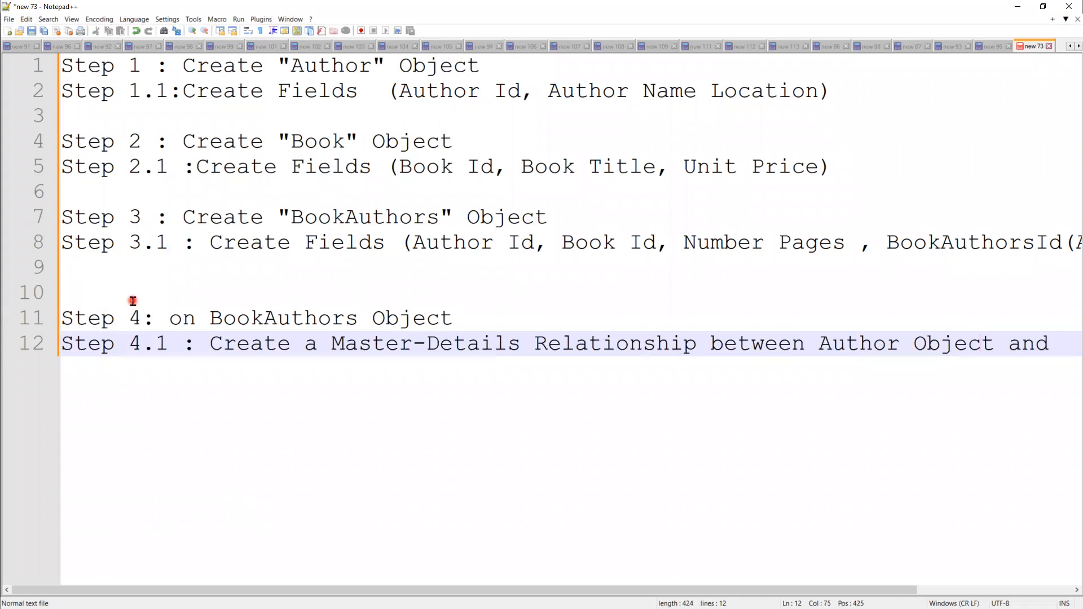
type("Book Object")
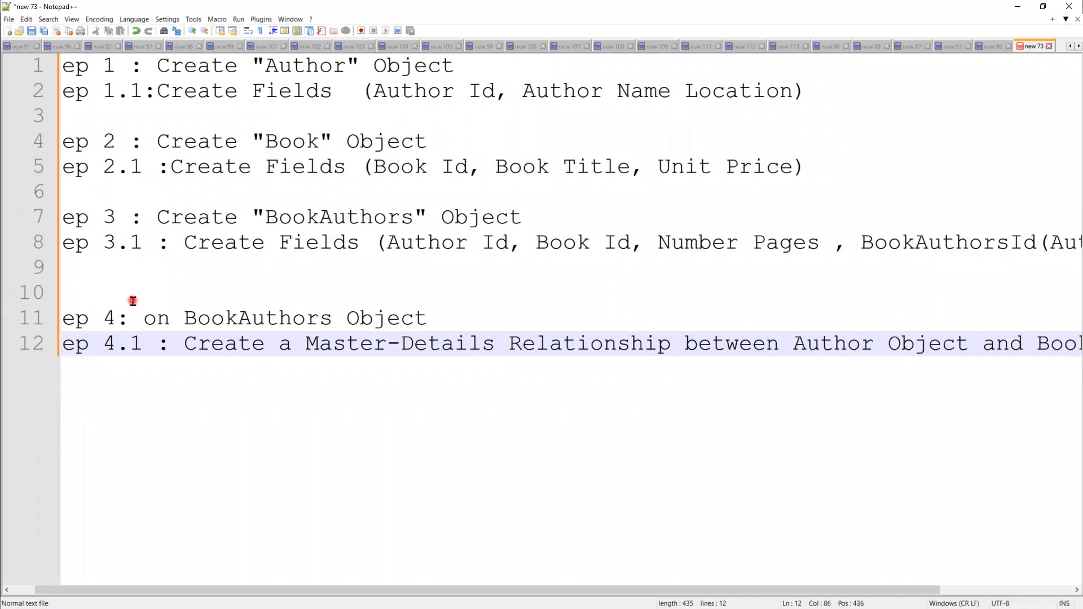
Finish the Step 4.1 text with "BookAuthors Object" and move "Author Object and BookAuthors Object" onto an indented line beneath it.
type(" O")
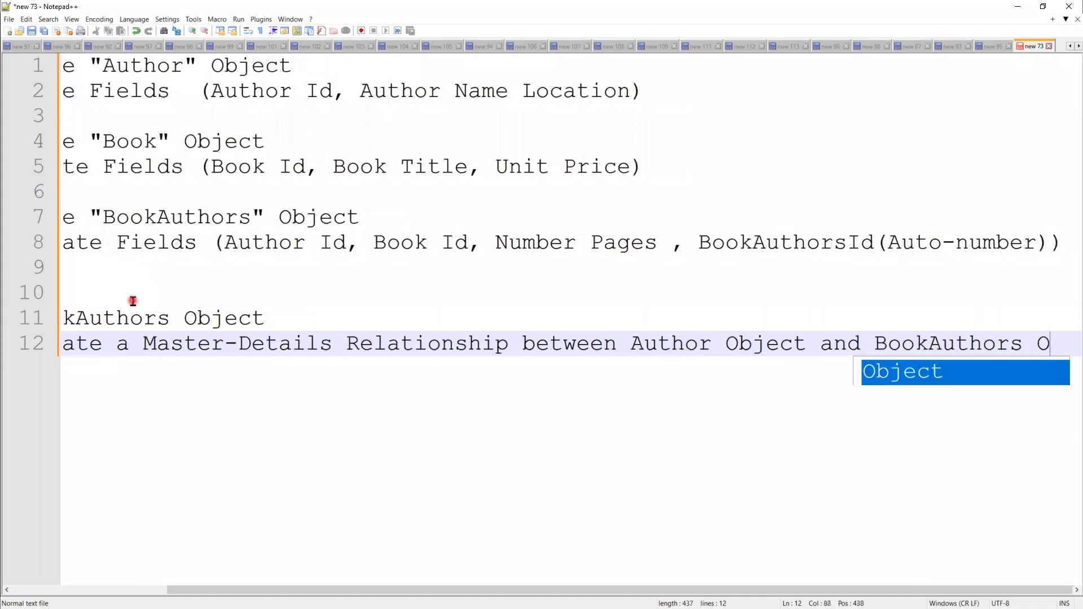
type("bject")
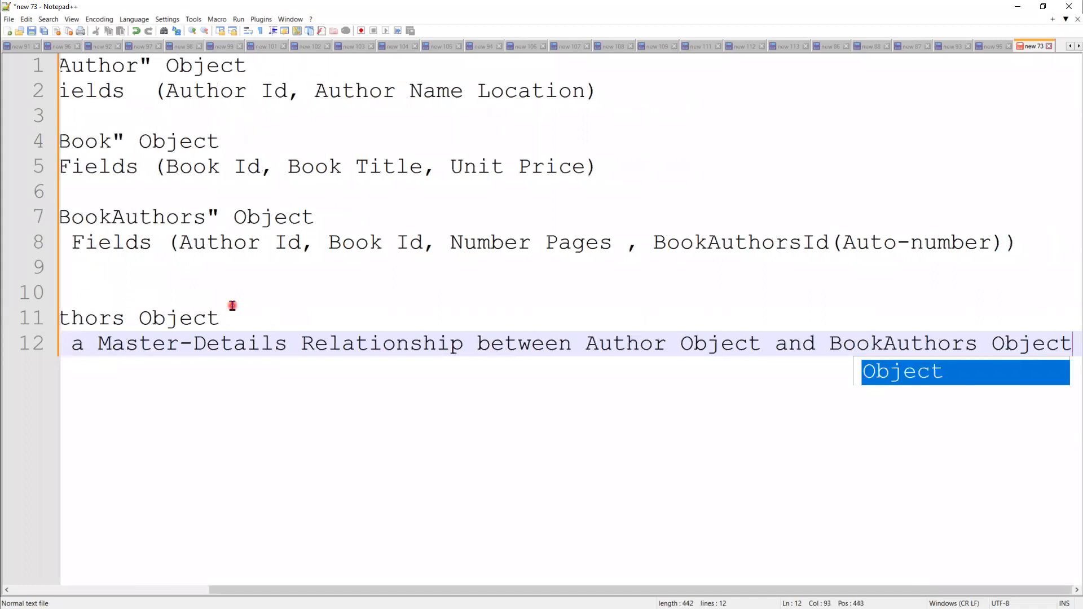
left_click(755, 348)
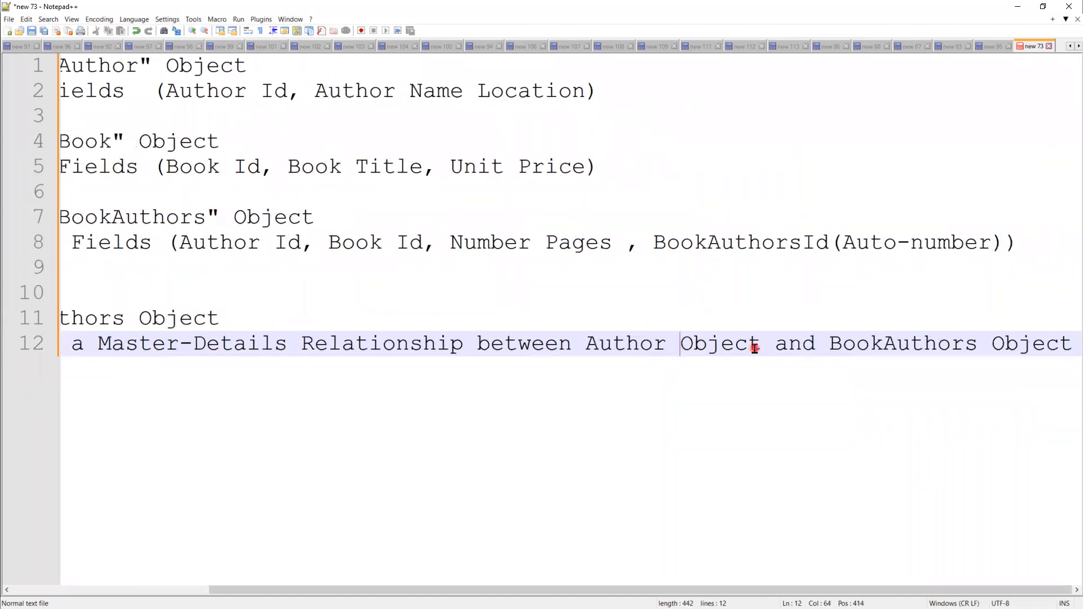
key("Left")
key("Left")
key("Left")
key("Left")
key("Left")
key("Left")
key("Left")
key("Left")
key("Return")
key("Tab")
key("Tab")
key("Tab")
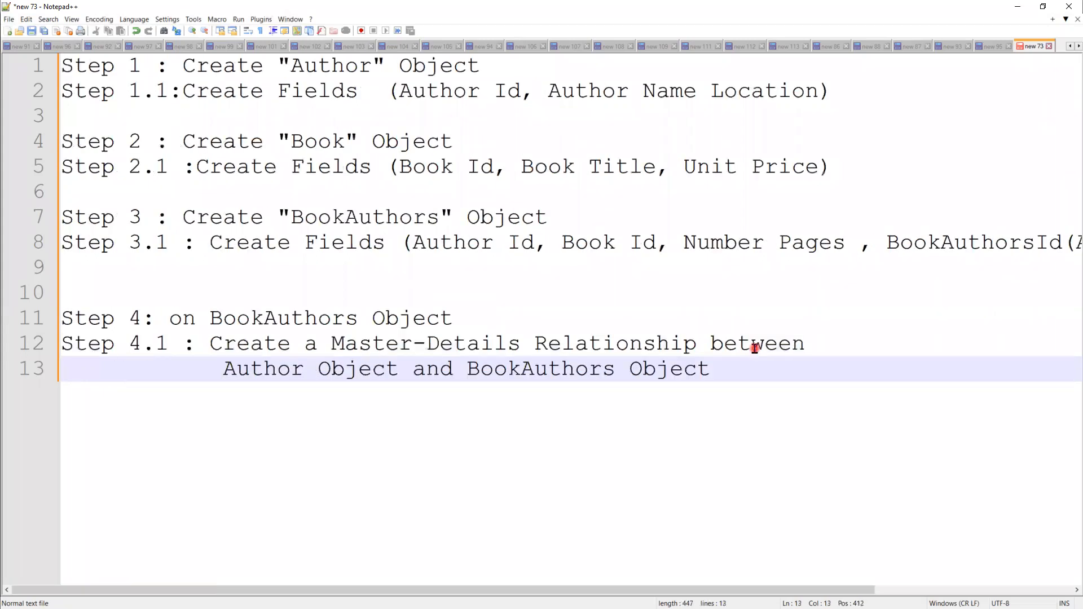
Add an unindented line after the Step 4.1 text that begins with "Step 4.2 :Create".
left_click(767, 363)
key("Return")
key("Tab")
key("Tab")
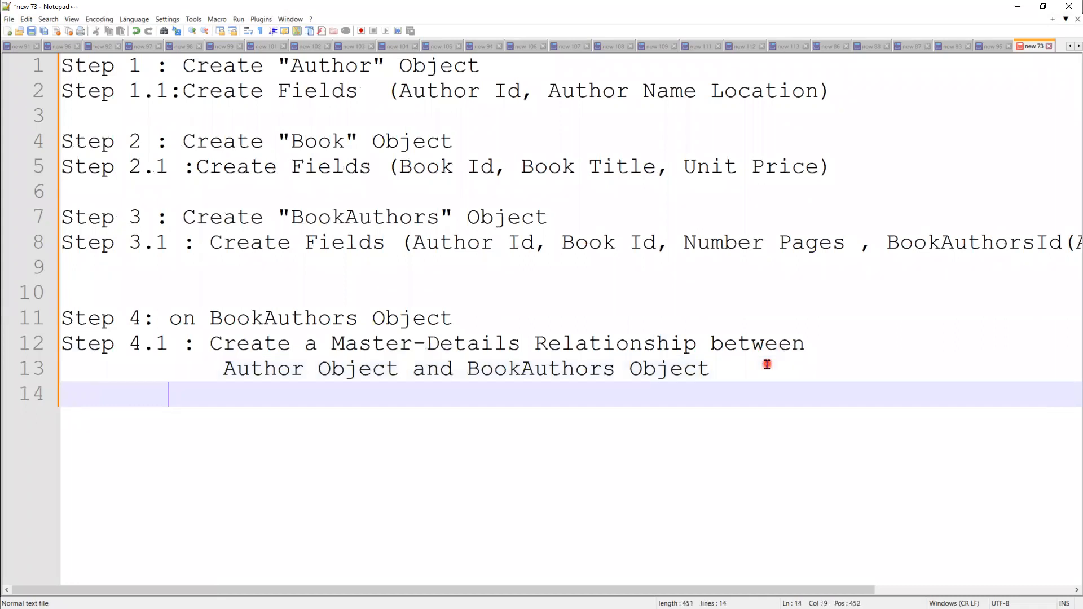
key("BackSpace")
key("BackSpace")
type("S")
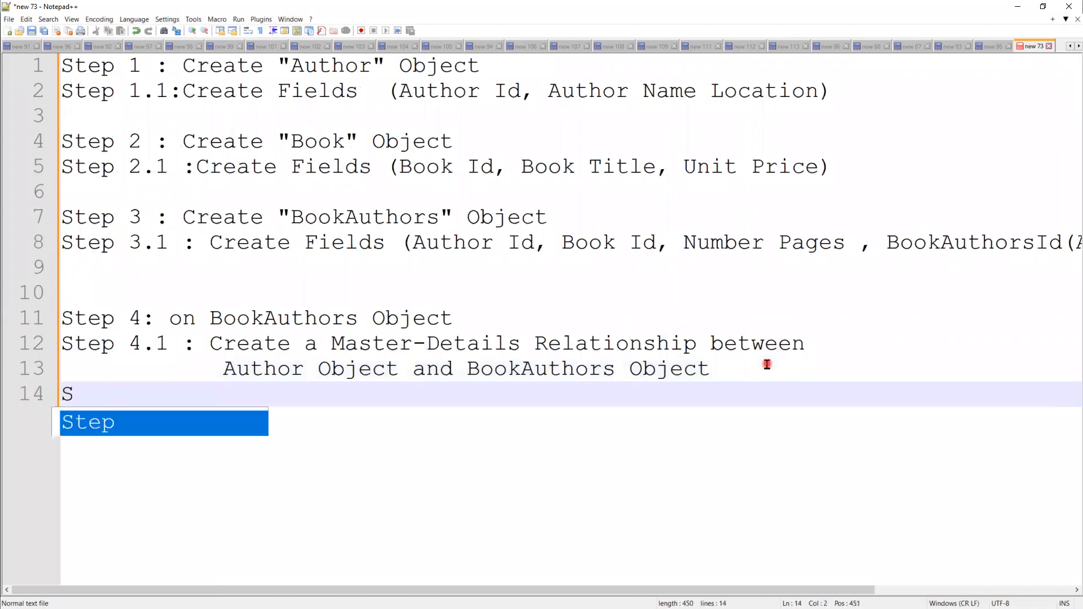
type("tep 4.2 ")
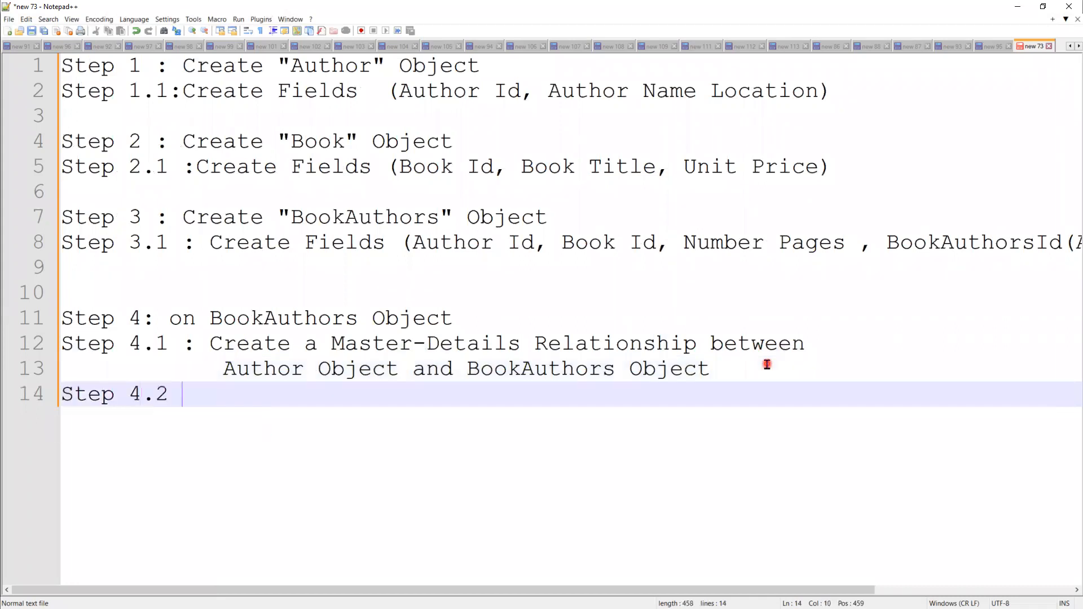
type(":Create")
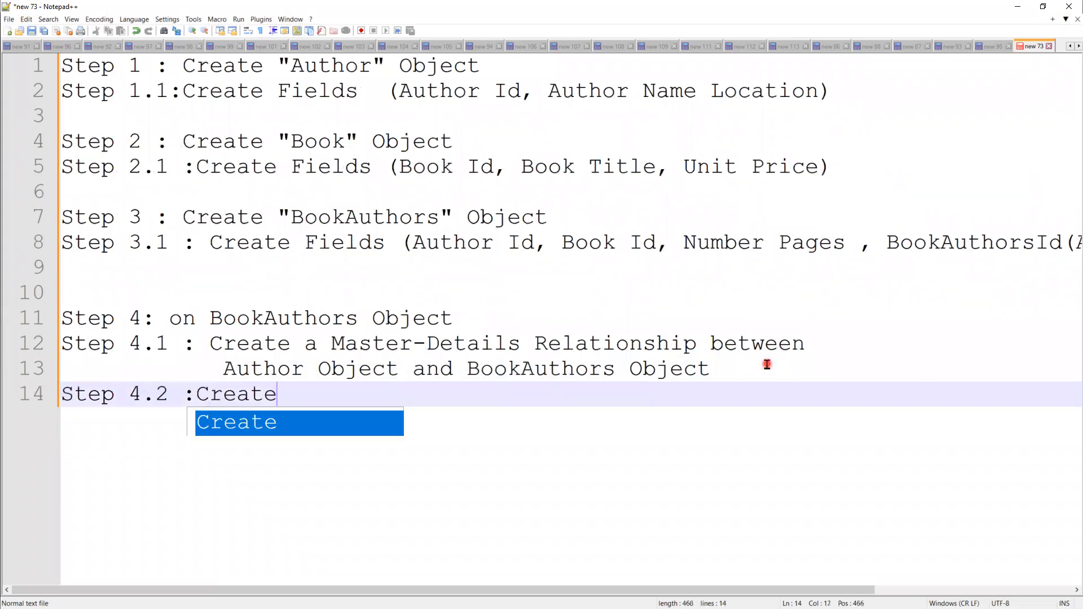
Continue the Step 4.2 line with "Master-Details Relationship between".
type(" Ma")
key("Return")
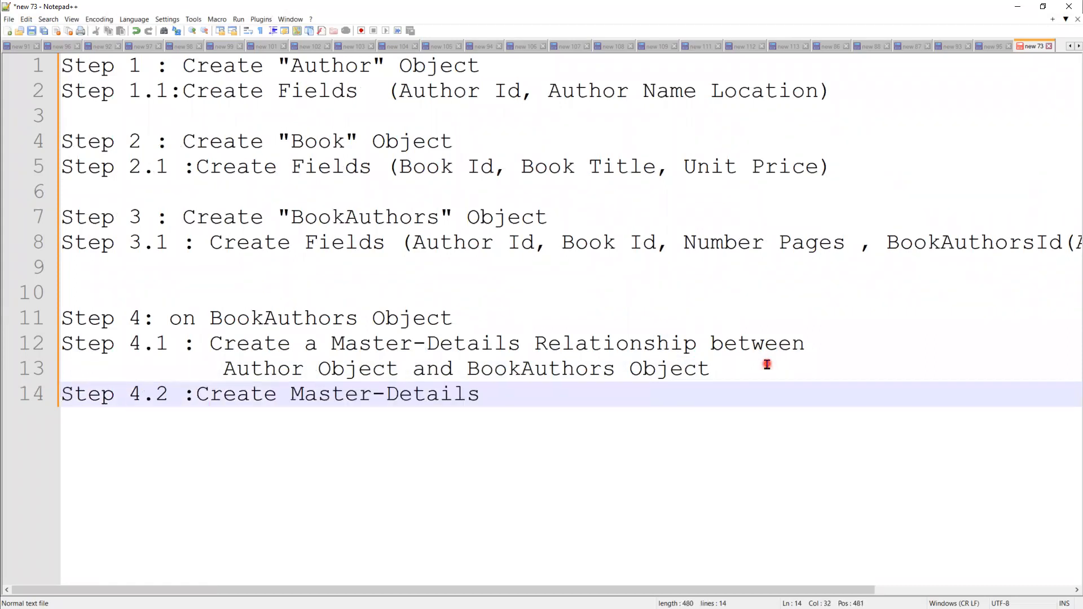
type("Rela")
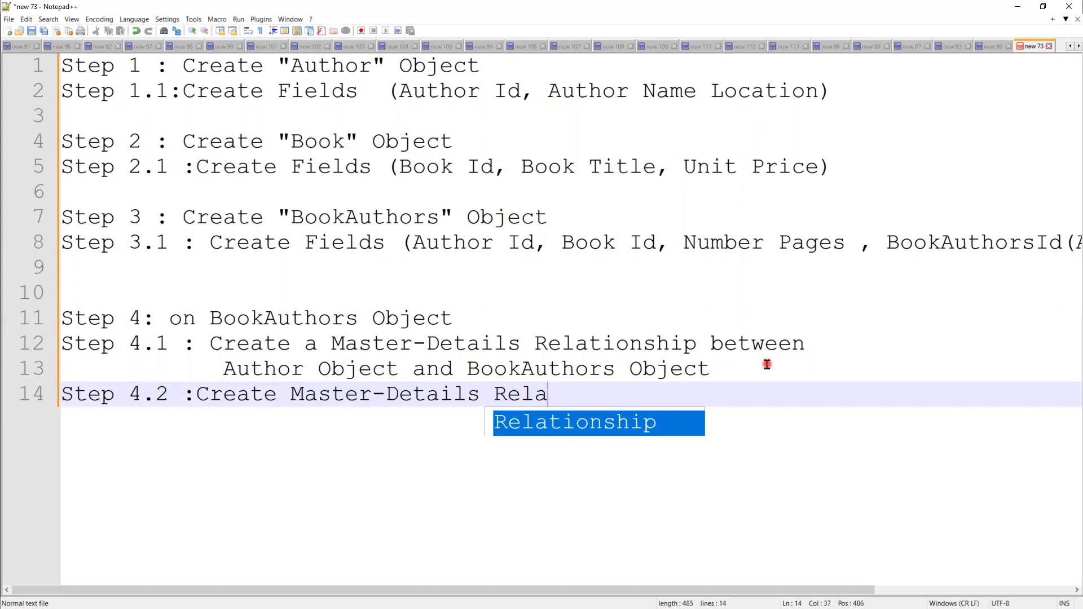
key("Return")
type("be")
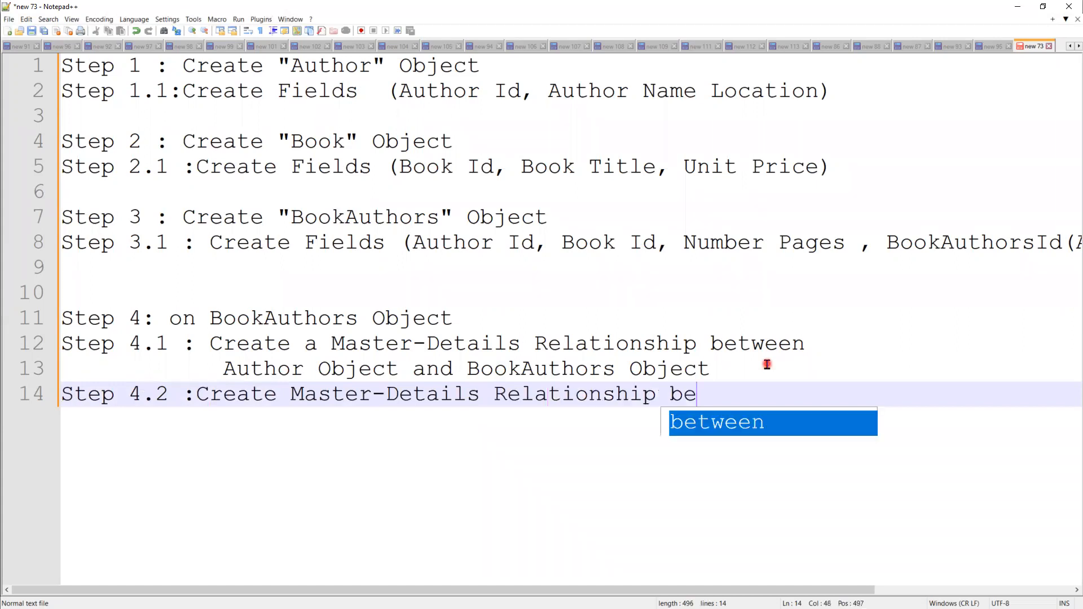
type("tween")
key("Return")
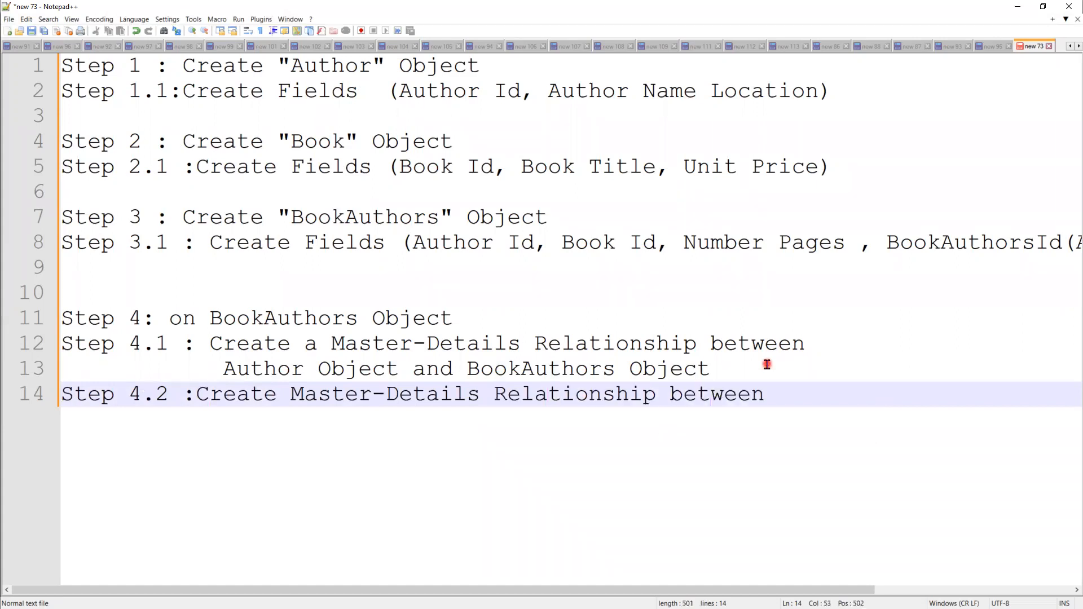
Write "Book Object and BookAuthors Object" on an indented line beneath Step 4.2.
key("Return")
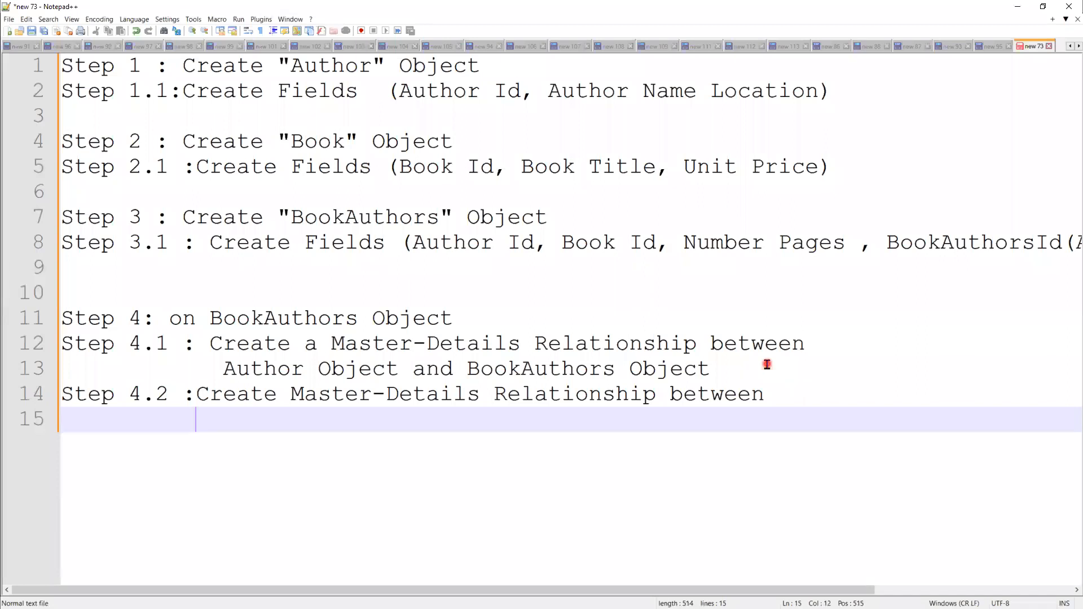
type("Bo")
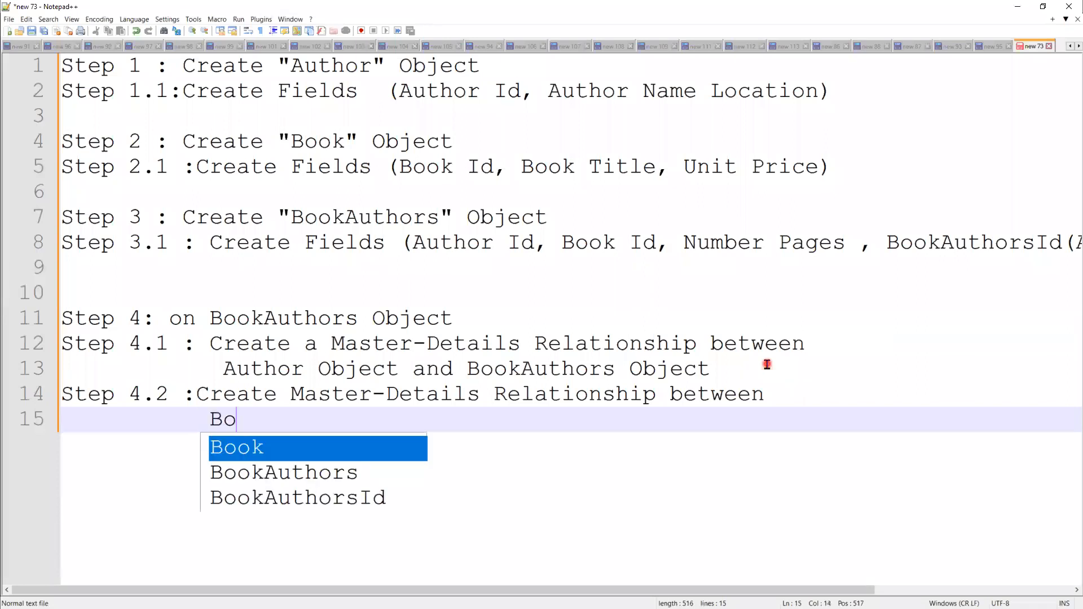
type("ok Obje")
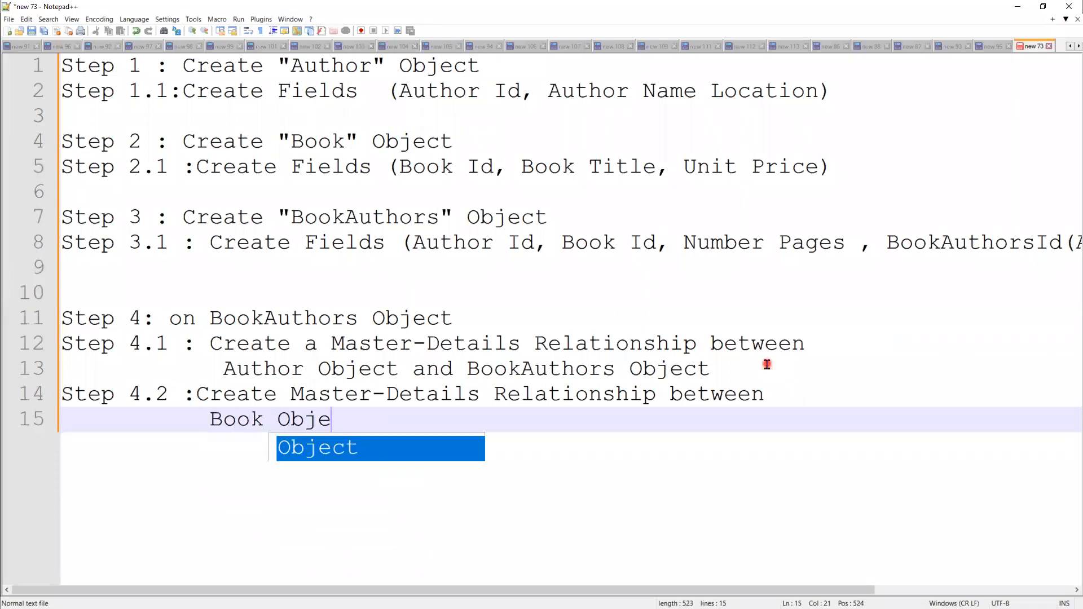
type("ct and ")
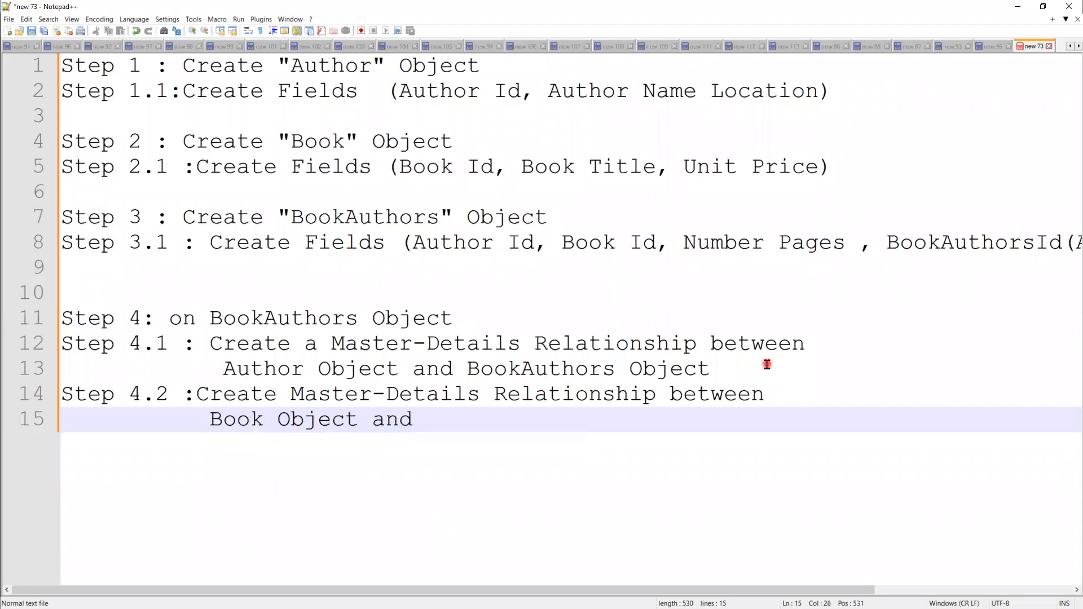
type("Book")
key("Down")
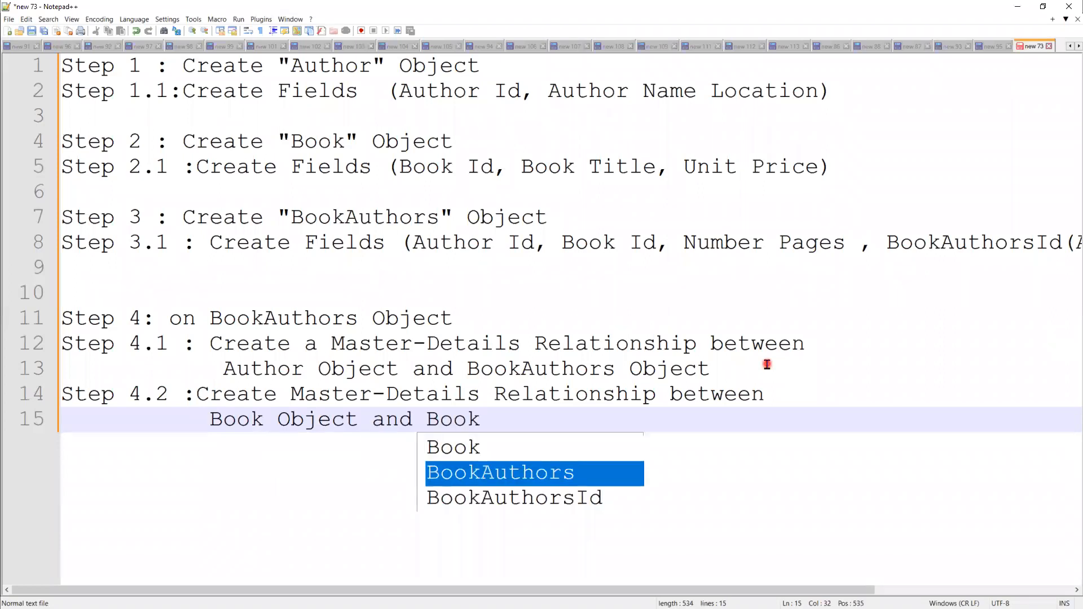
key("Return")
type("O")
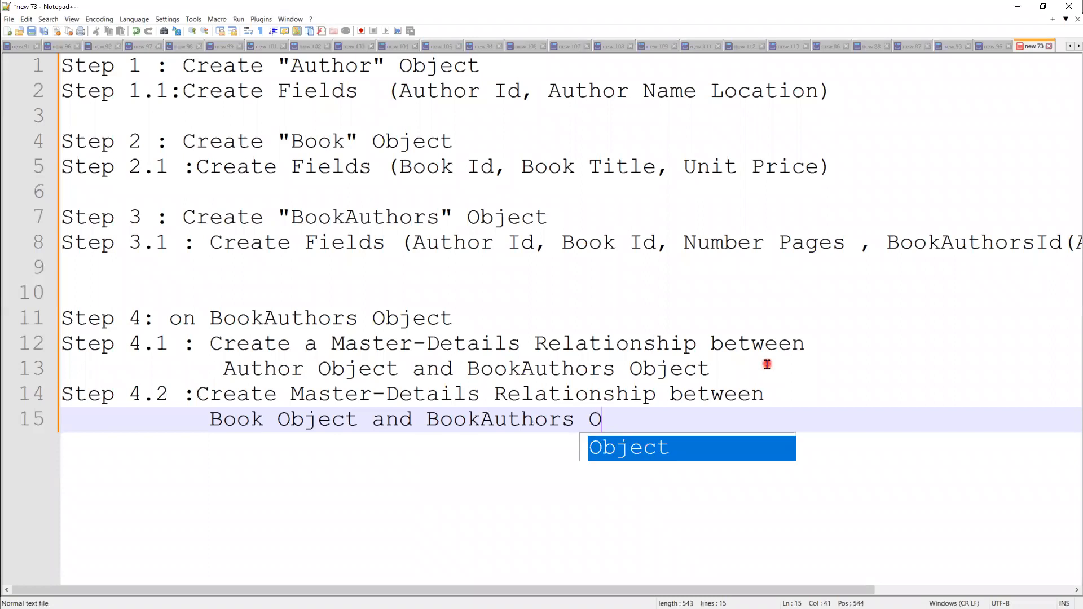
type("bject")
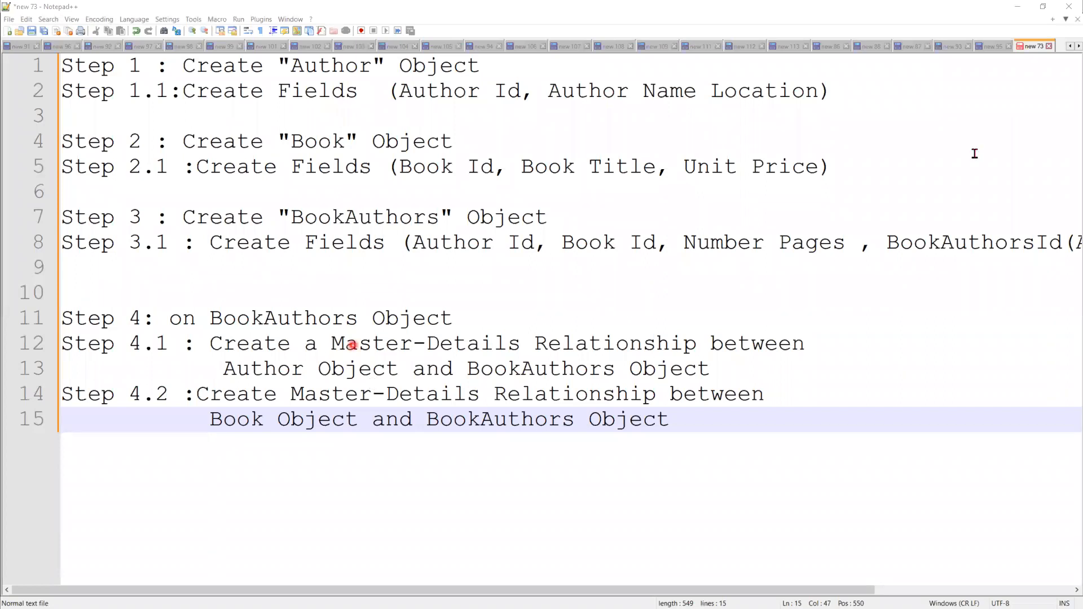
Switch to the PowerPoint slide show, advance to the Assignment slide, and reveal its Contact and Room boxes.
key("alt+Tab")
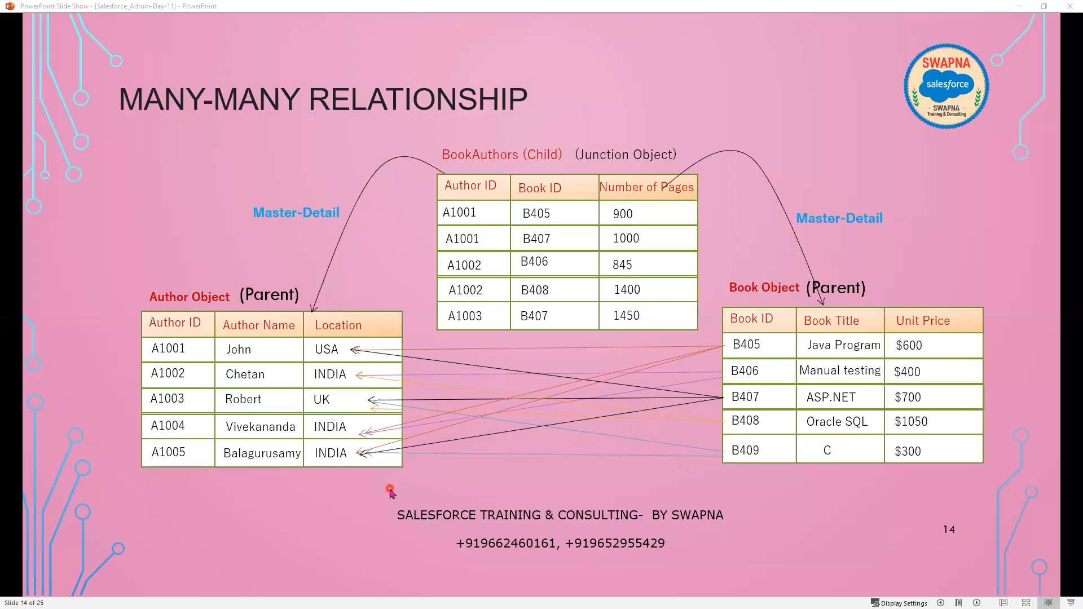
key("Right")
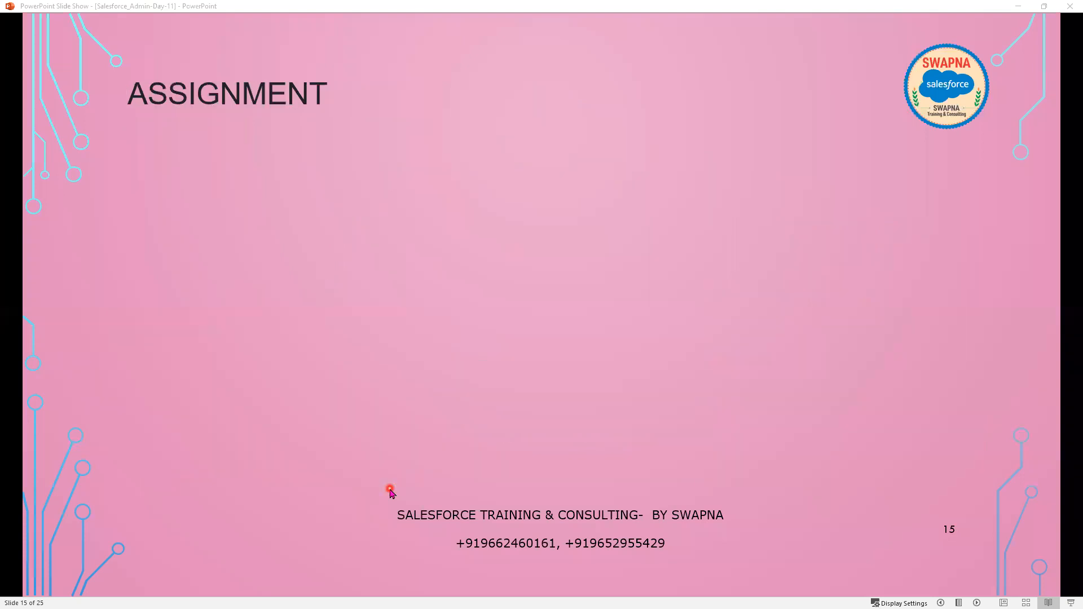
key("Right")
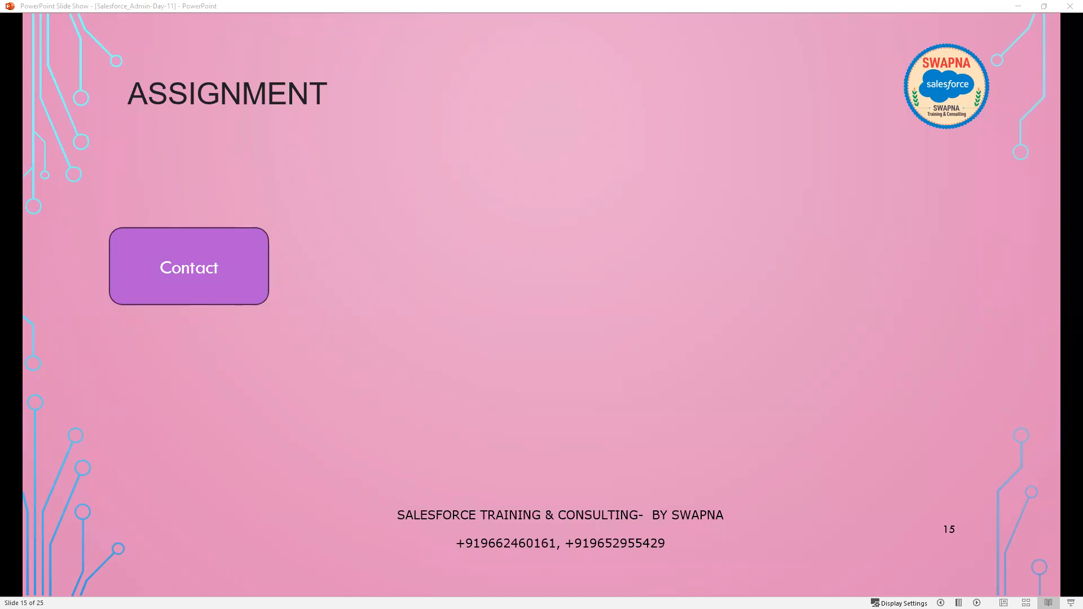
left_click(552, 375)
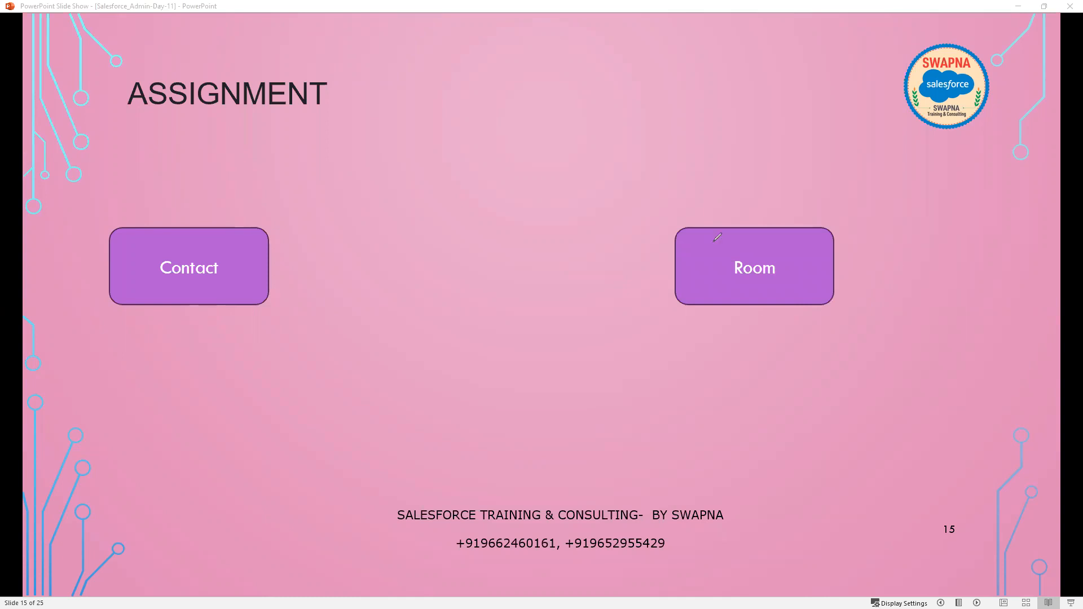
Handwrite "Custom" above the word Room in its box, and reveal the Reservation and Hotel boxes.
mouse_move(706, 230)
left_mouse_down()
mouse_move(693, 245)
mouse_move(726, 229)
mouse_move(743, 241)
mouse_move(730, 247)
left_mouse_up()
left_click_drag(750, 228, 777, 237)
mouse_move(781, 249)
left_mouse_down()
mouse_move(787, 239)
mouse_move(808, 249)
left_mouse_up()
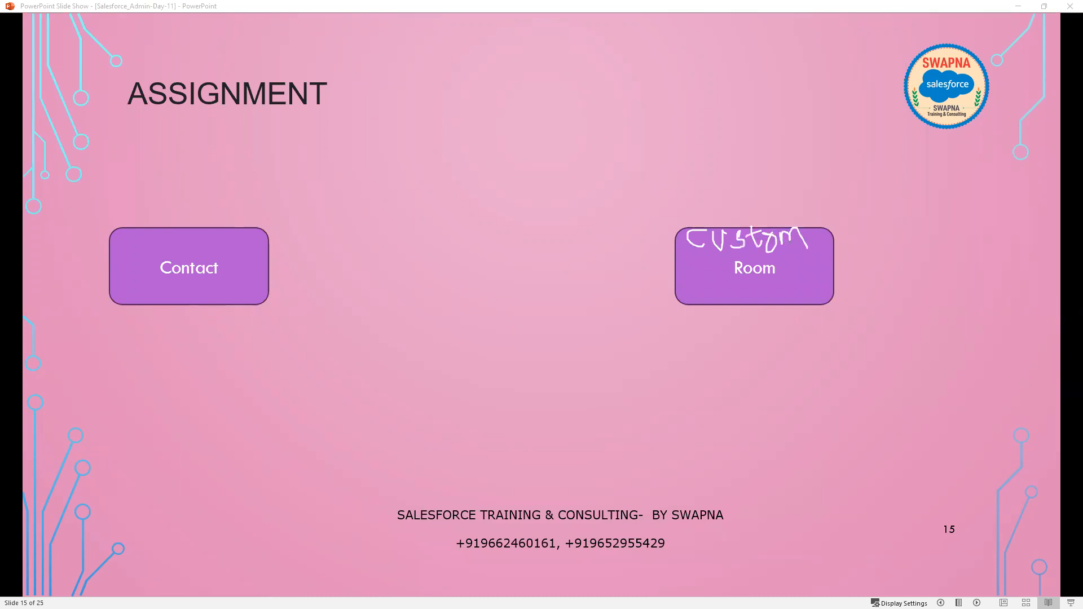
left_click(402, 375)
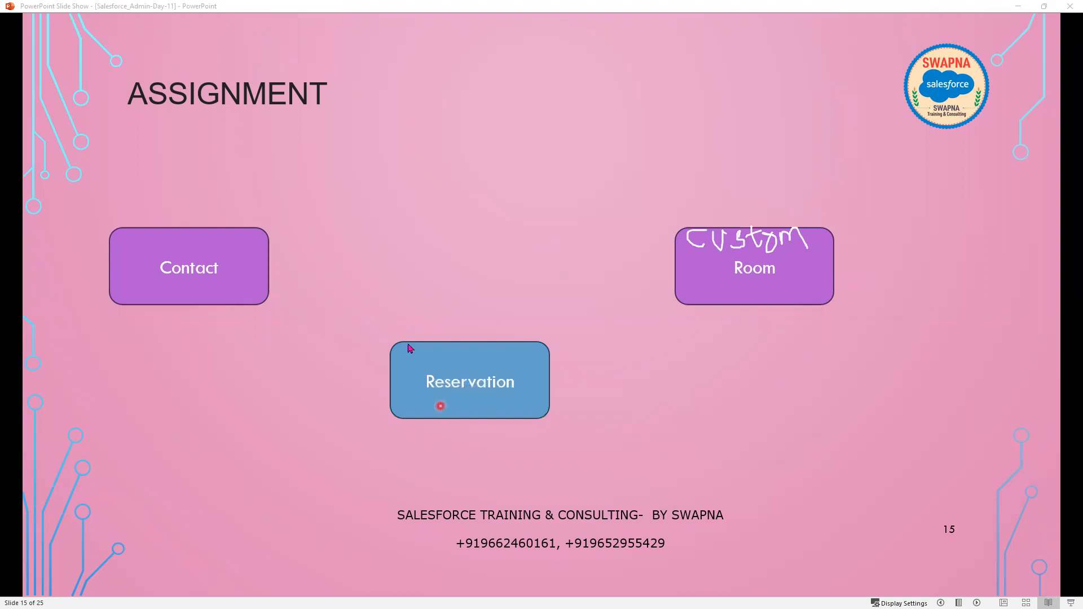
key("Right")
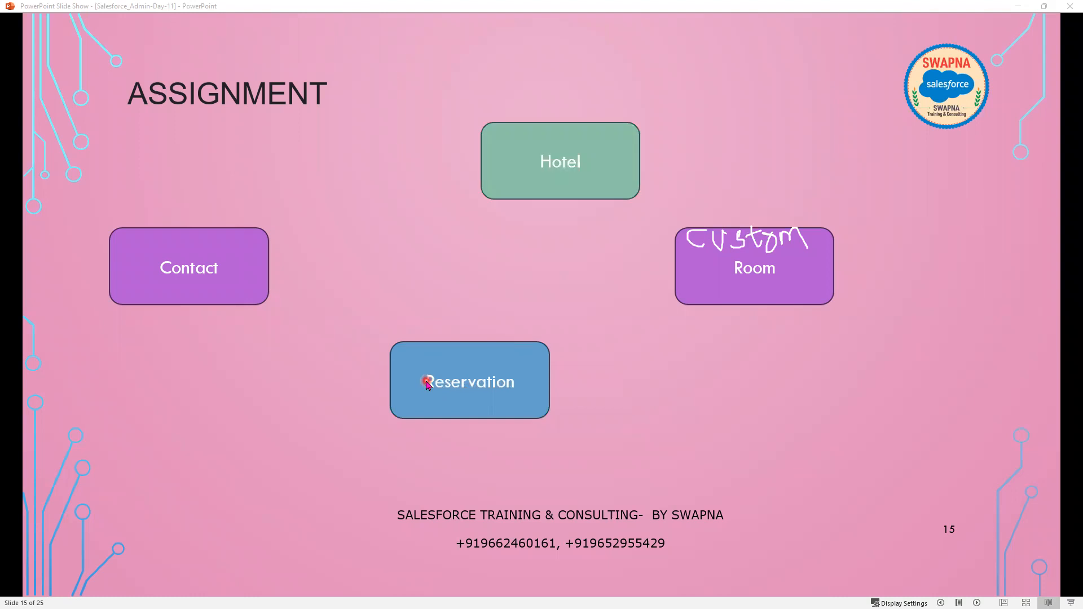